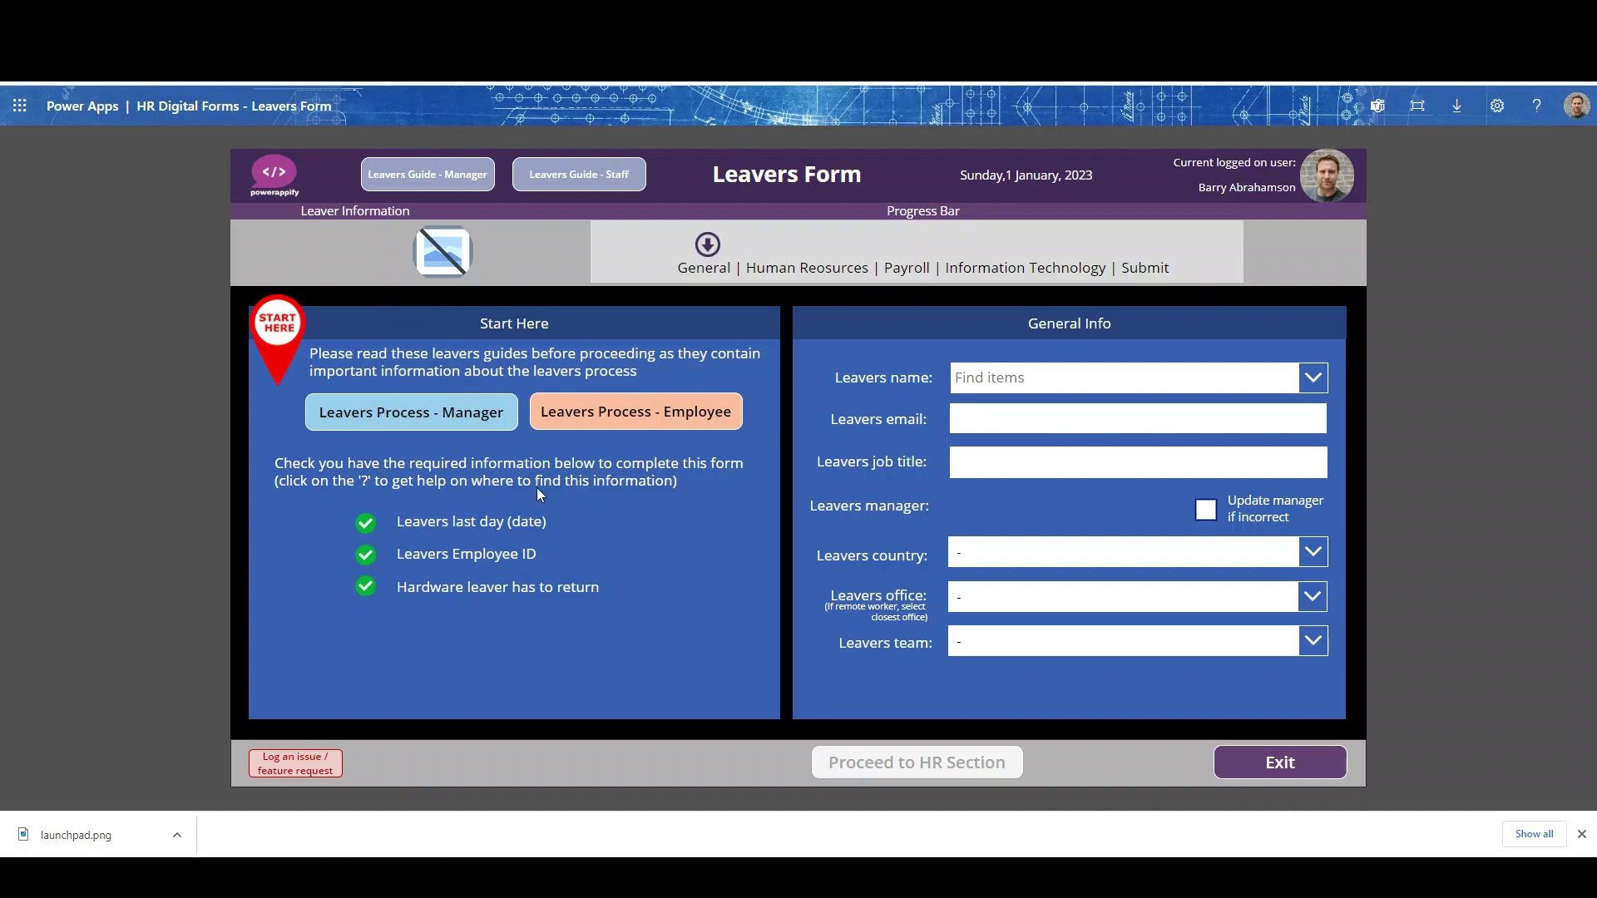
# Step: Open the manager and employee leavers process guides from the Start Here section
pyautogui.click(388, 411)
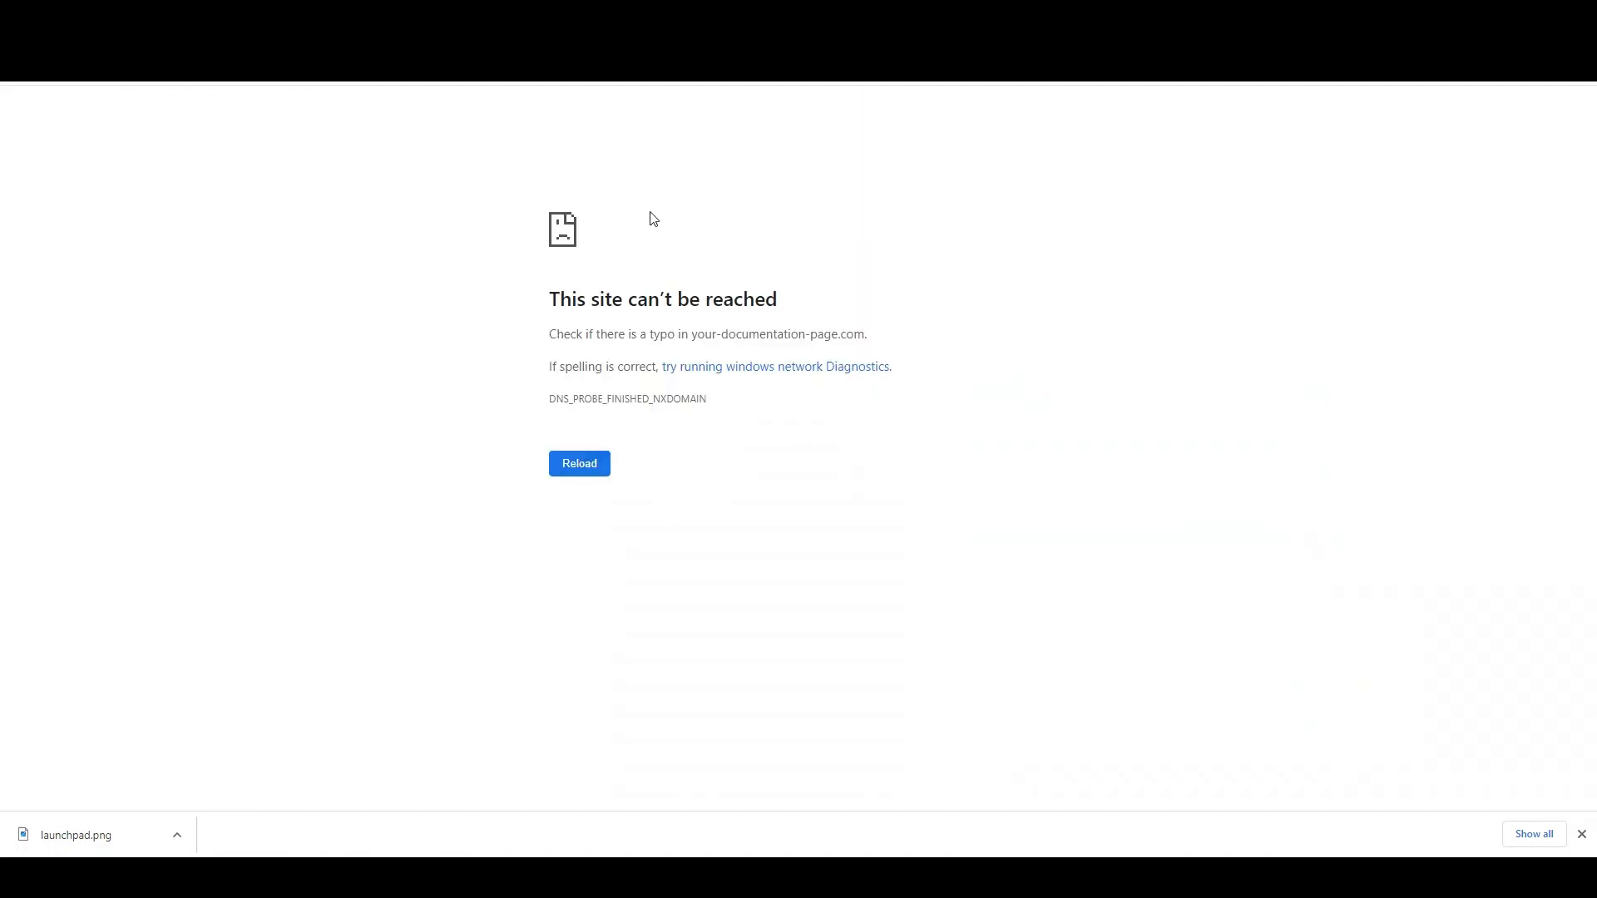
pyautogui.hotkey('ctrl', 'w')
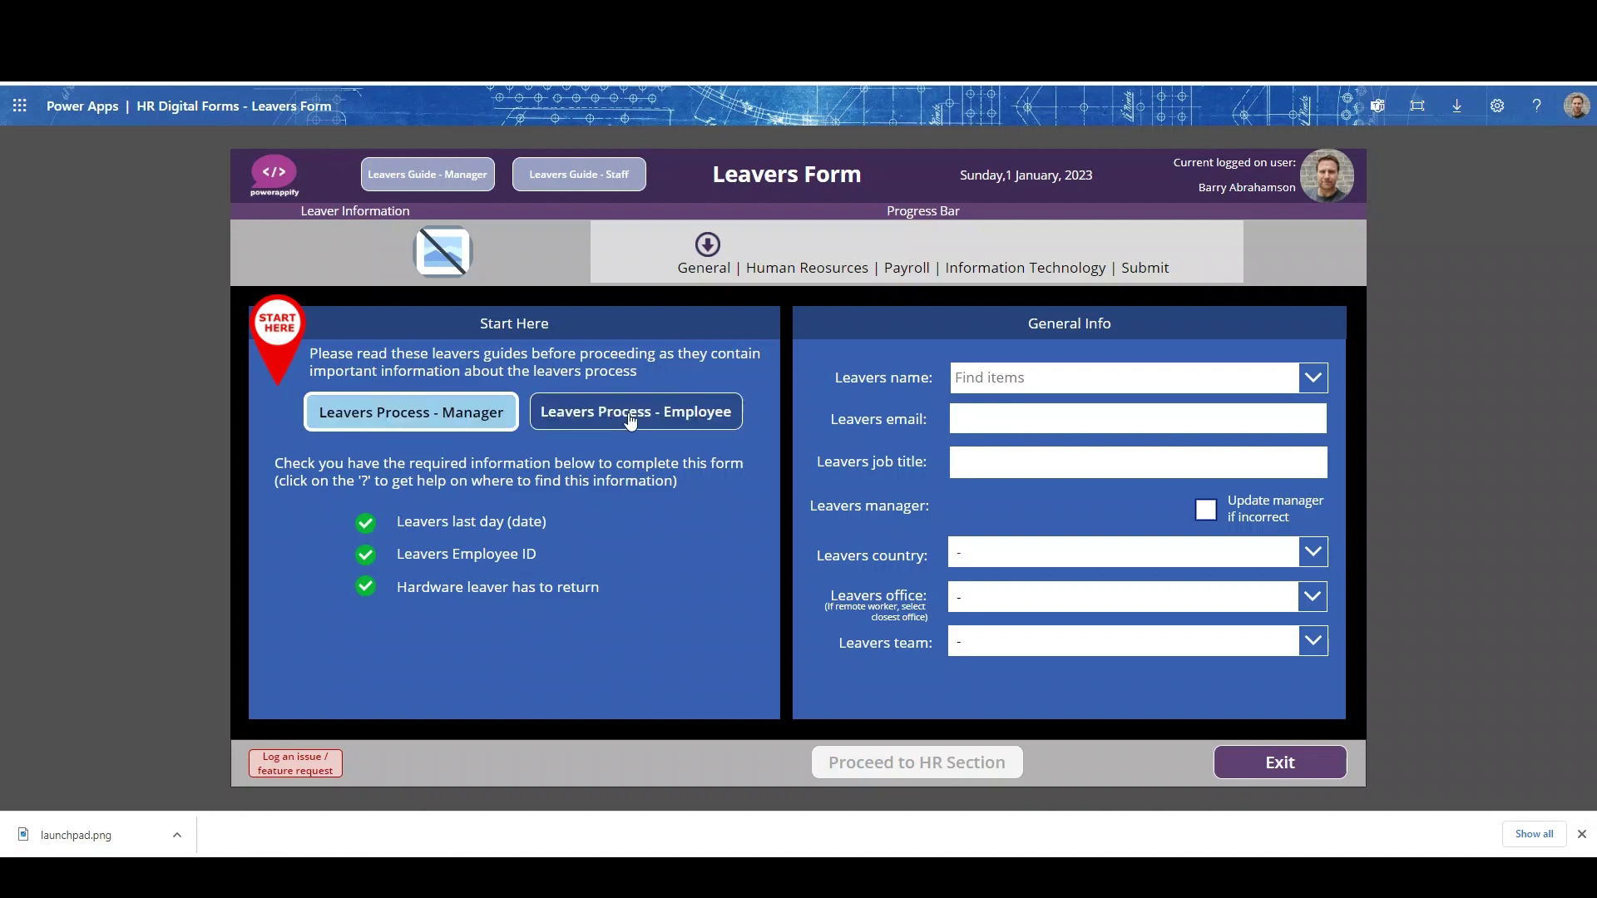
pyautogui.click(675, 424)
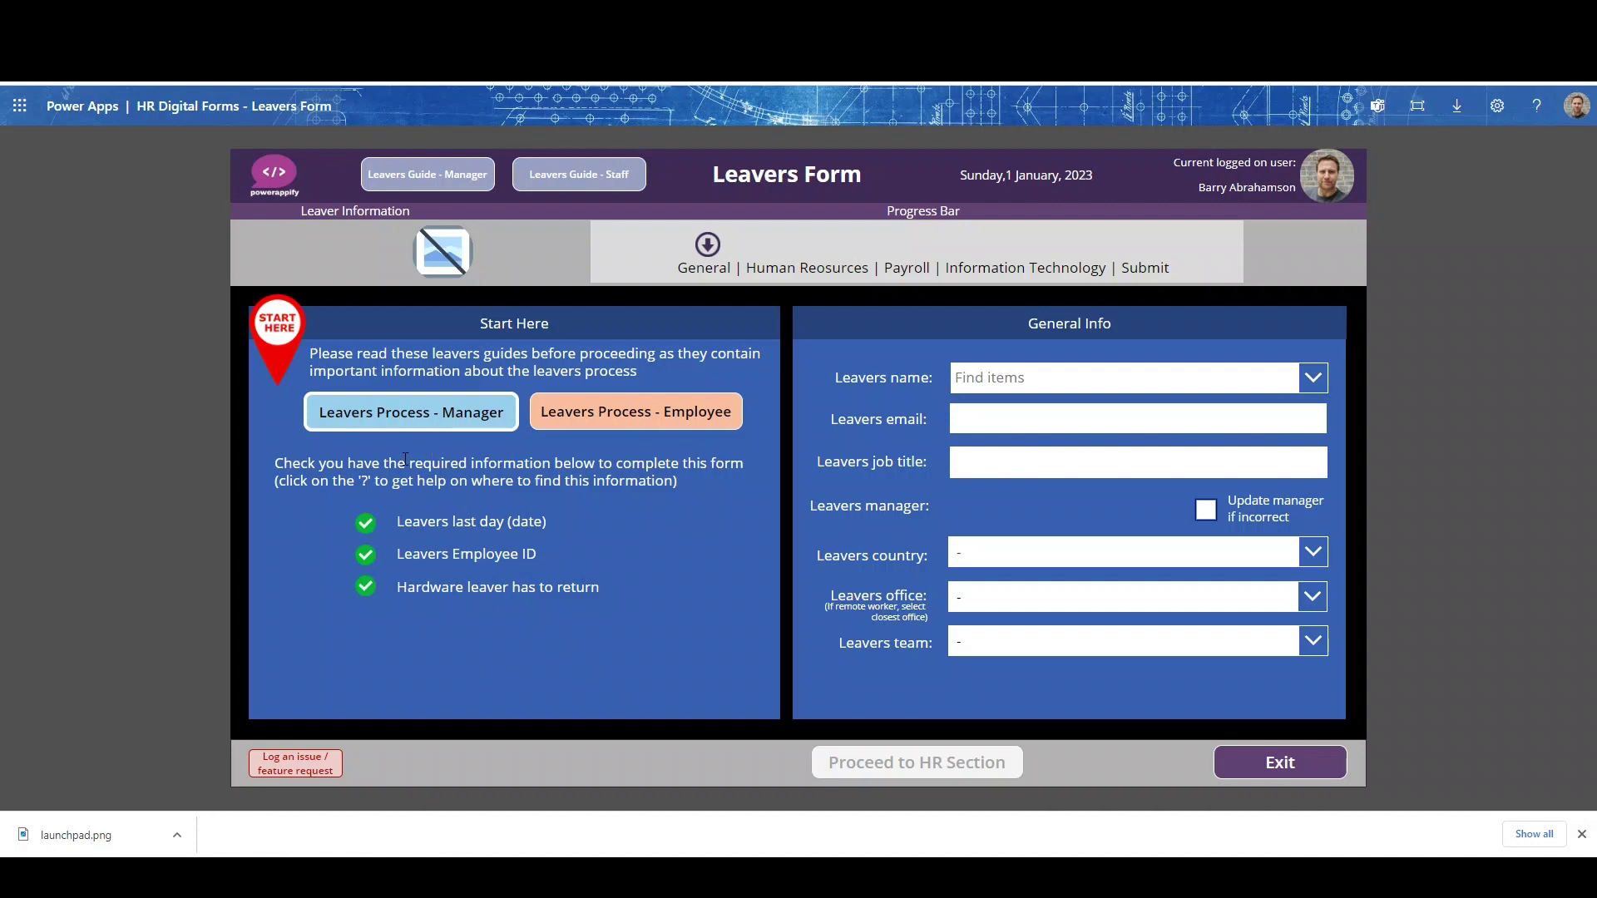
# Step: Search for the leaver by first name and select the matching employee
pyautogui.click(1133, 381)
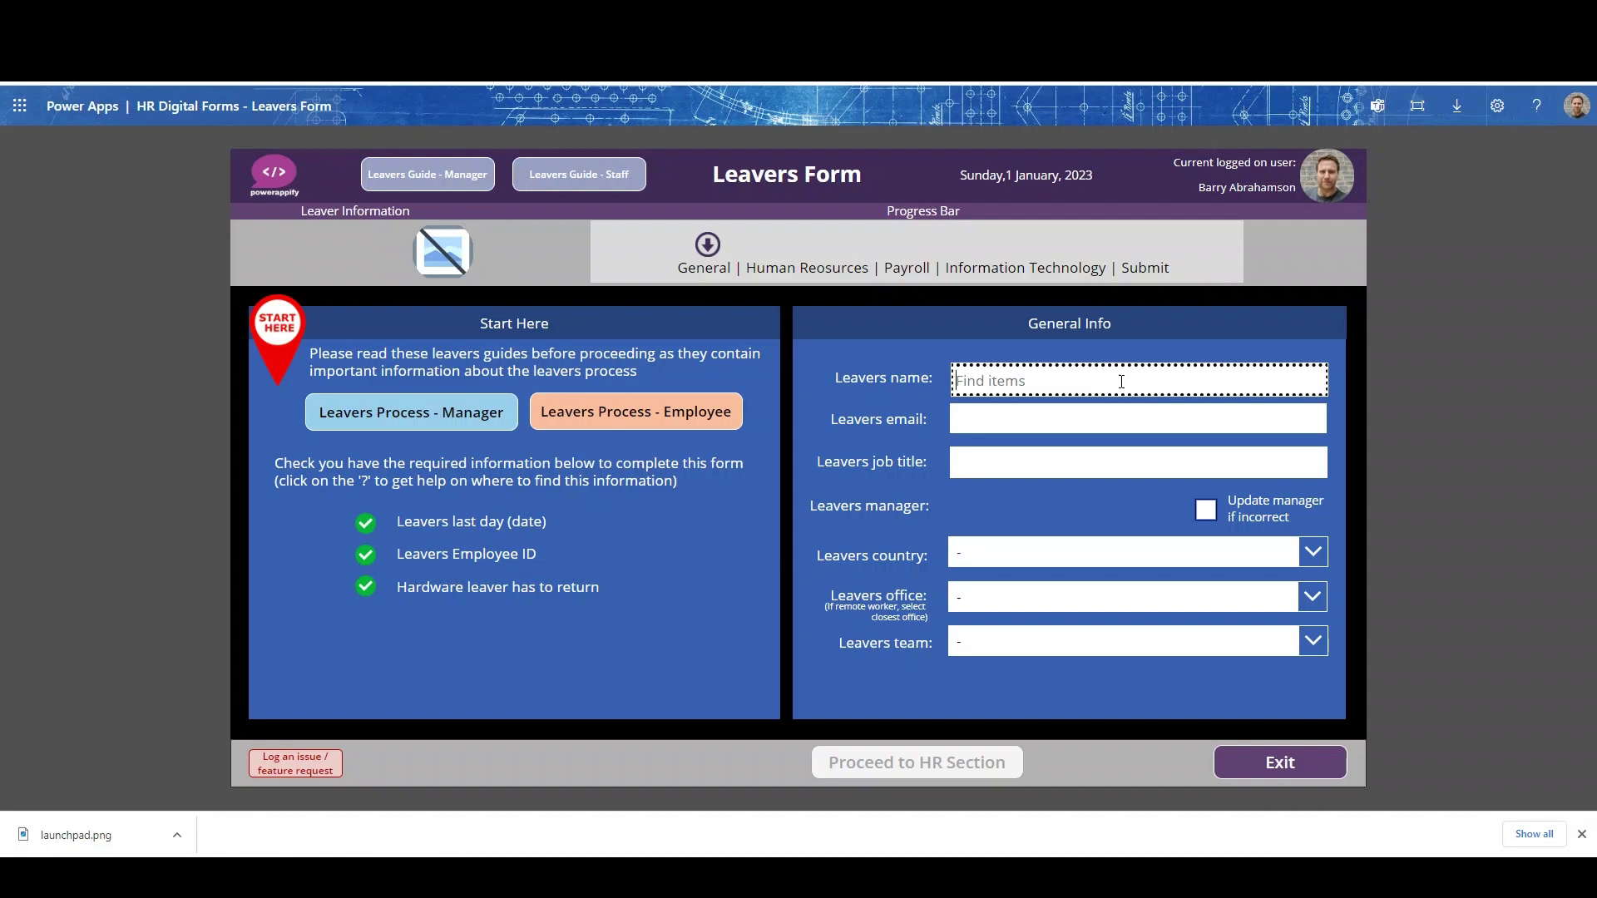
pyautogui.write('anna')
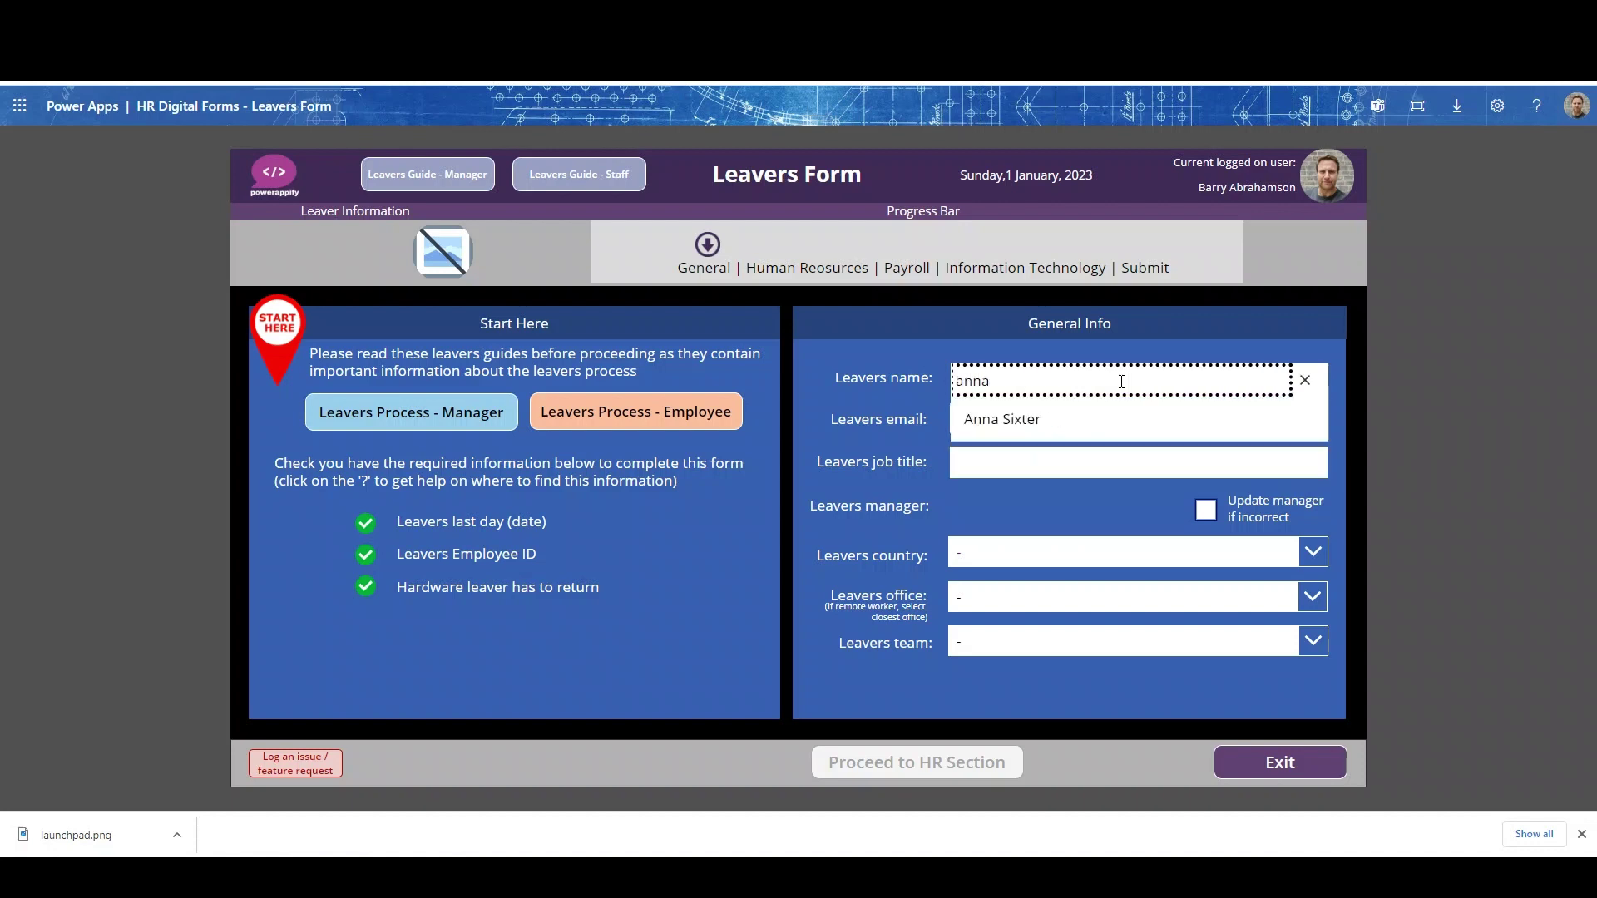
pyautogui.click(1090, 418)
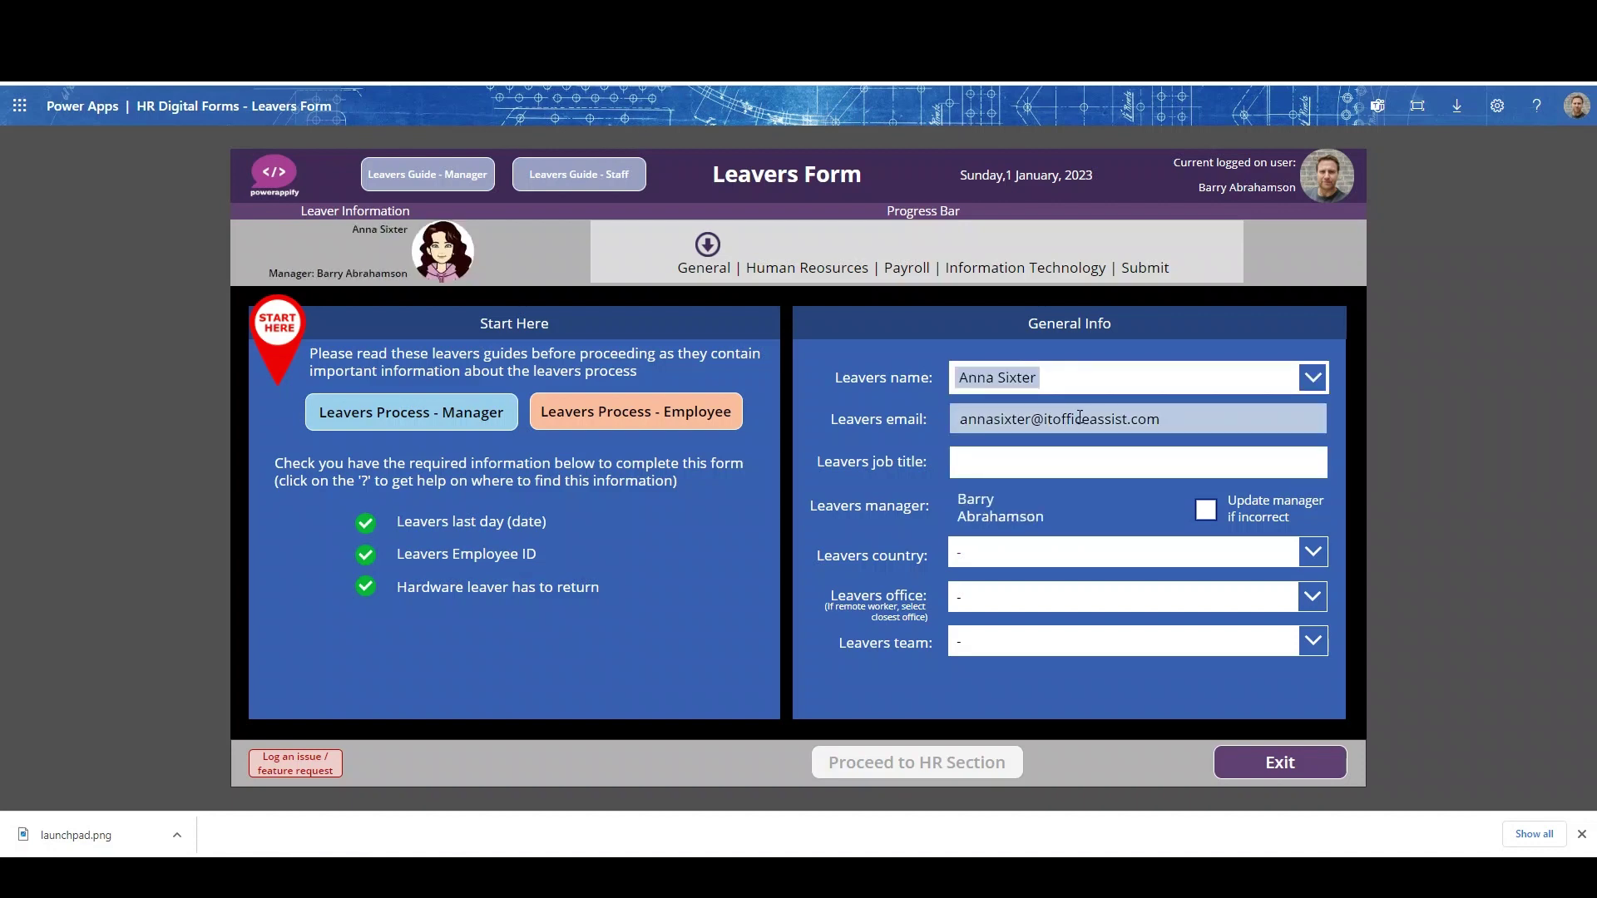
pyautogui.click(979, 459)
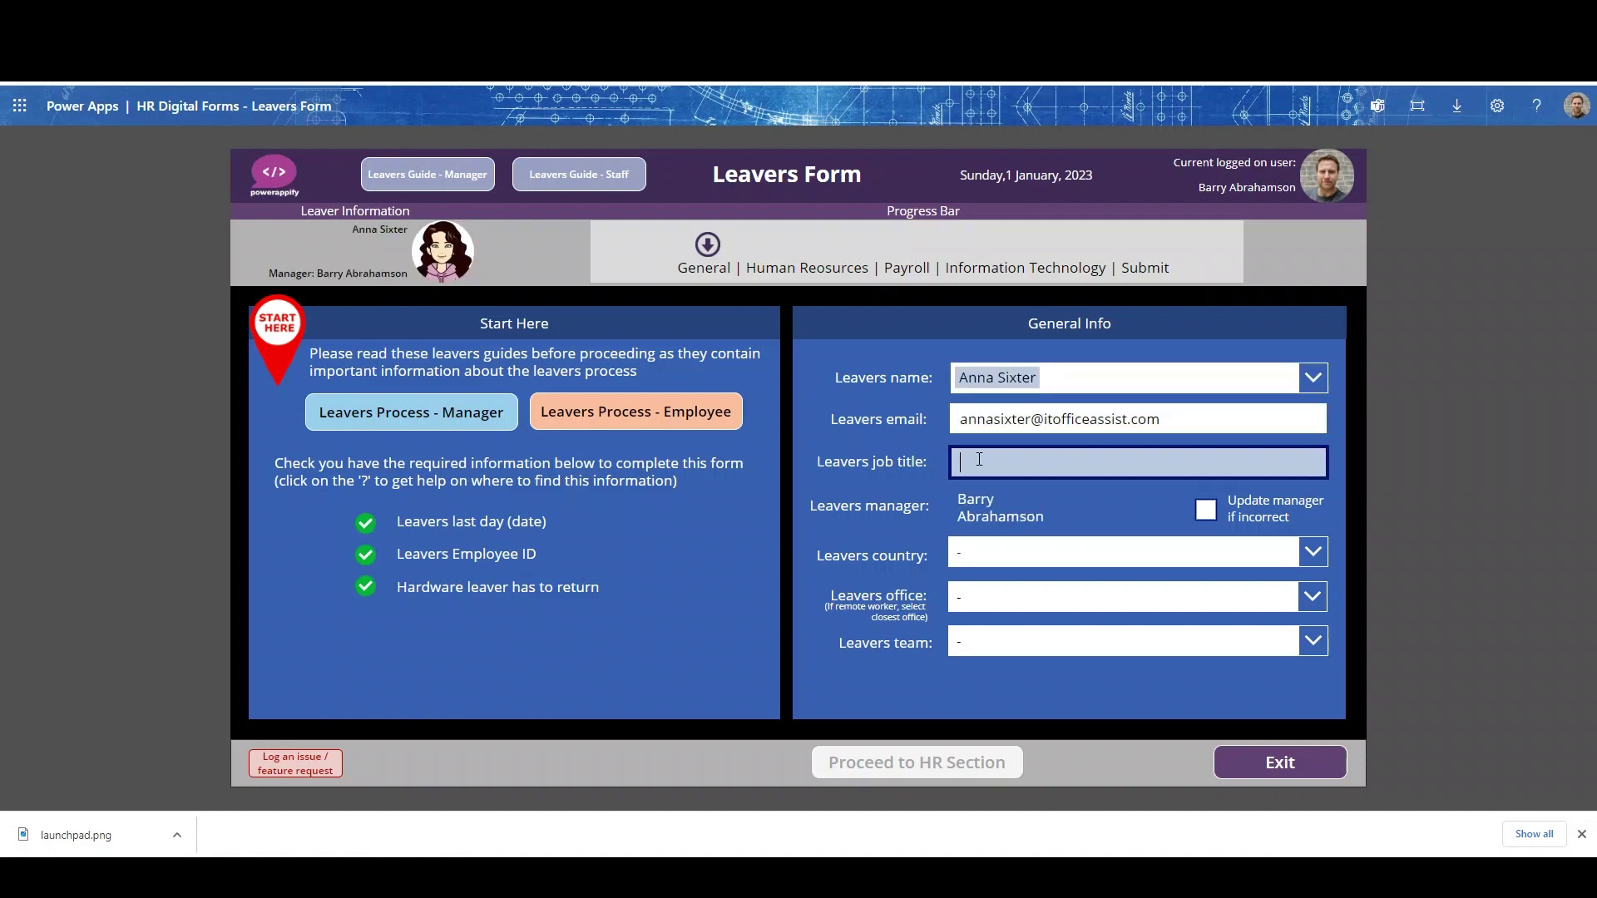
# Step: Replace the selected leaver by searching for another first name and choosing the first matching employee
pyautogui.click(1035, 382)
pyautogui.click(1049, 382)
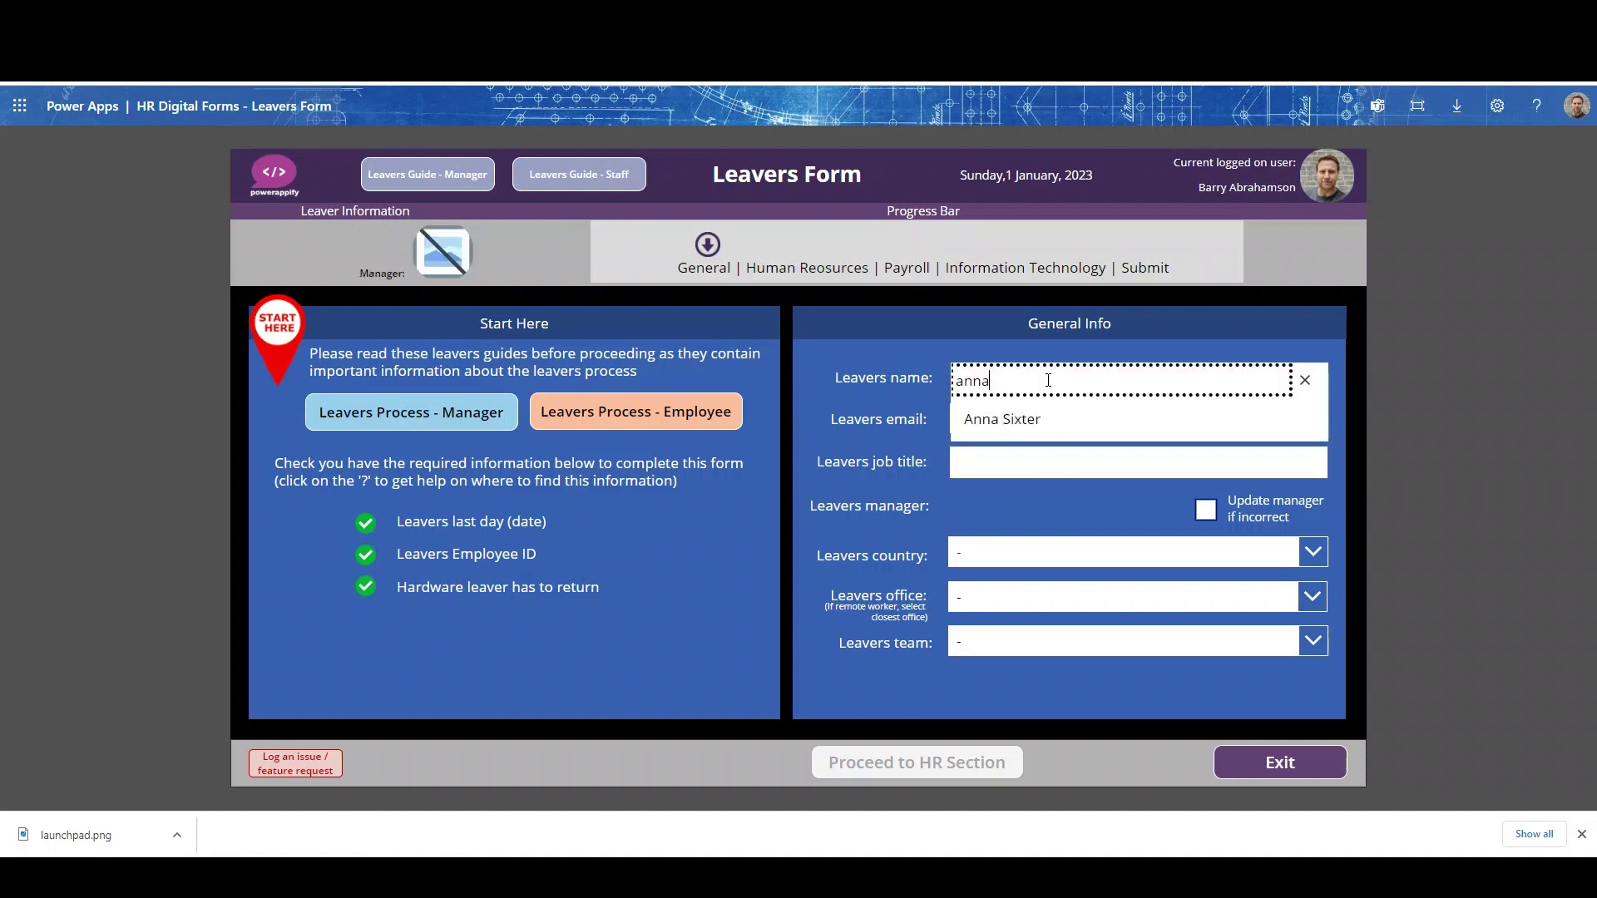
pyautogui.press('BackSpace')
pyautogui.press('BackSpace')
pyautogui.press('BackSpace')
pyautogui.press('BackSpace')
pyautogui.write('john')
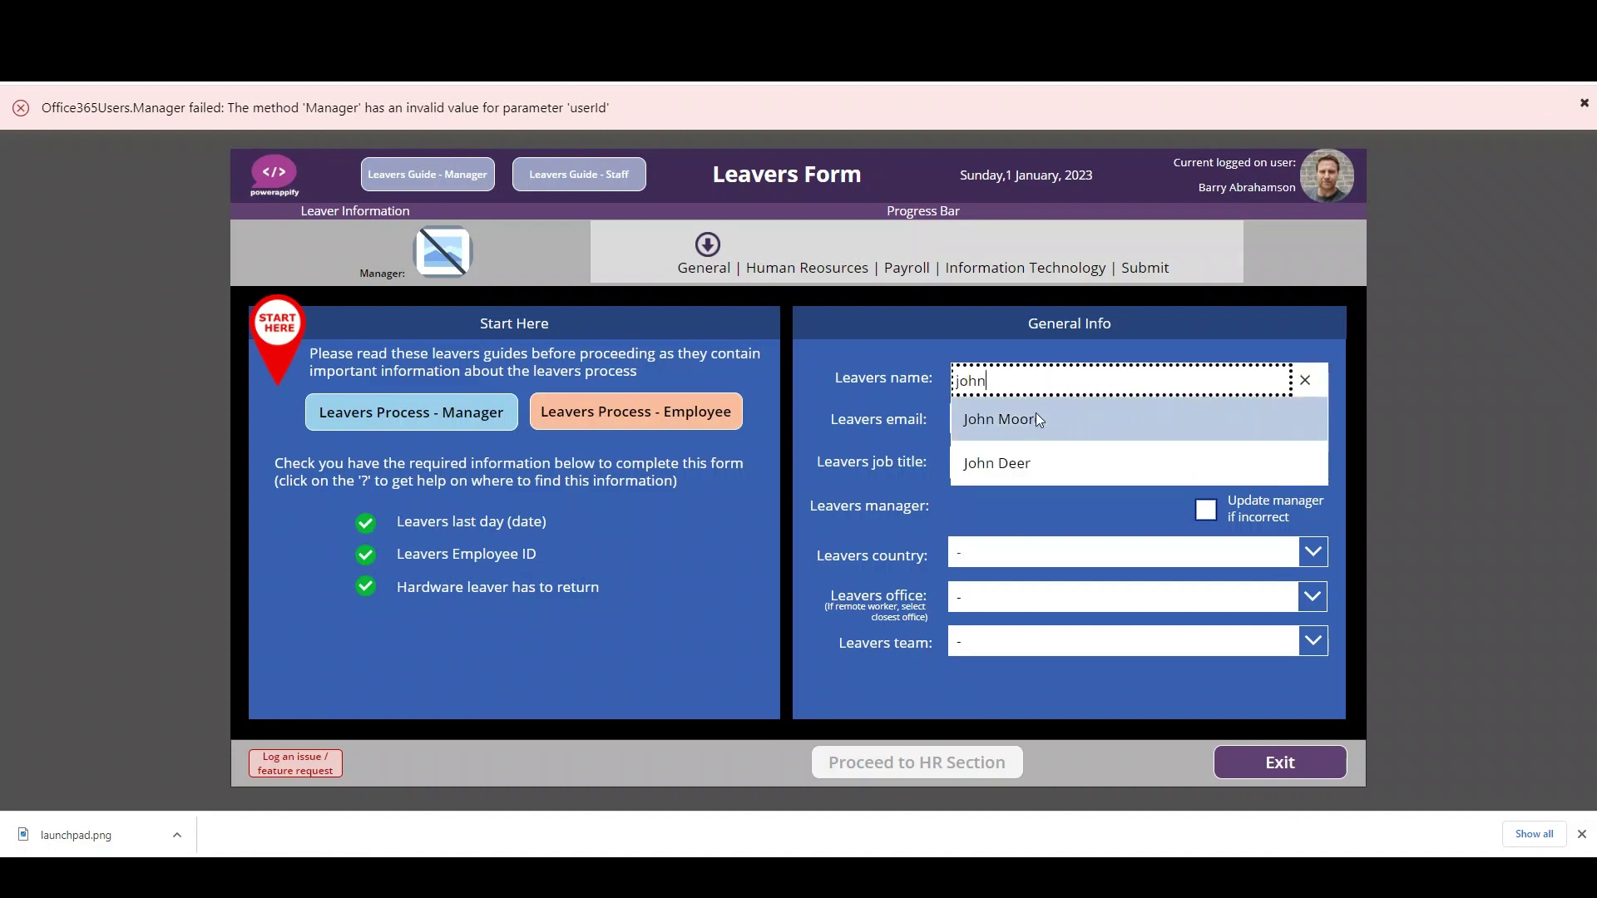
pyautogui.click(1037, 417)
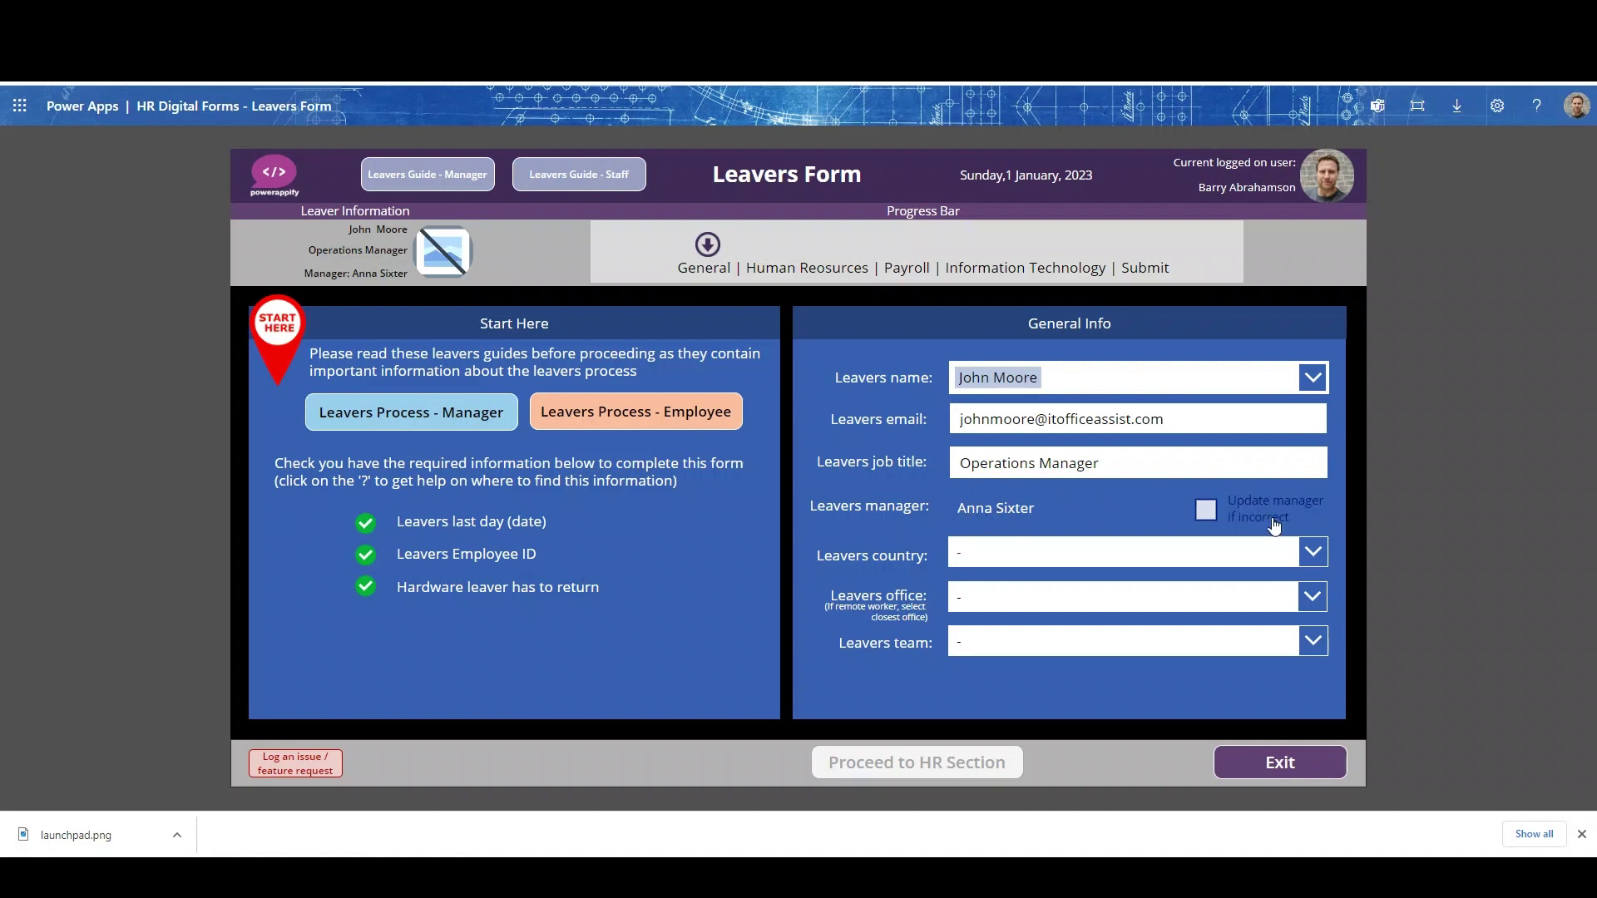
# Step: Try the option for updating the leaver's manager and turn it back off
pyautogui.click(1206, 509)
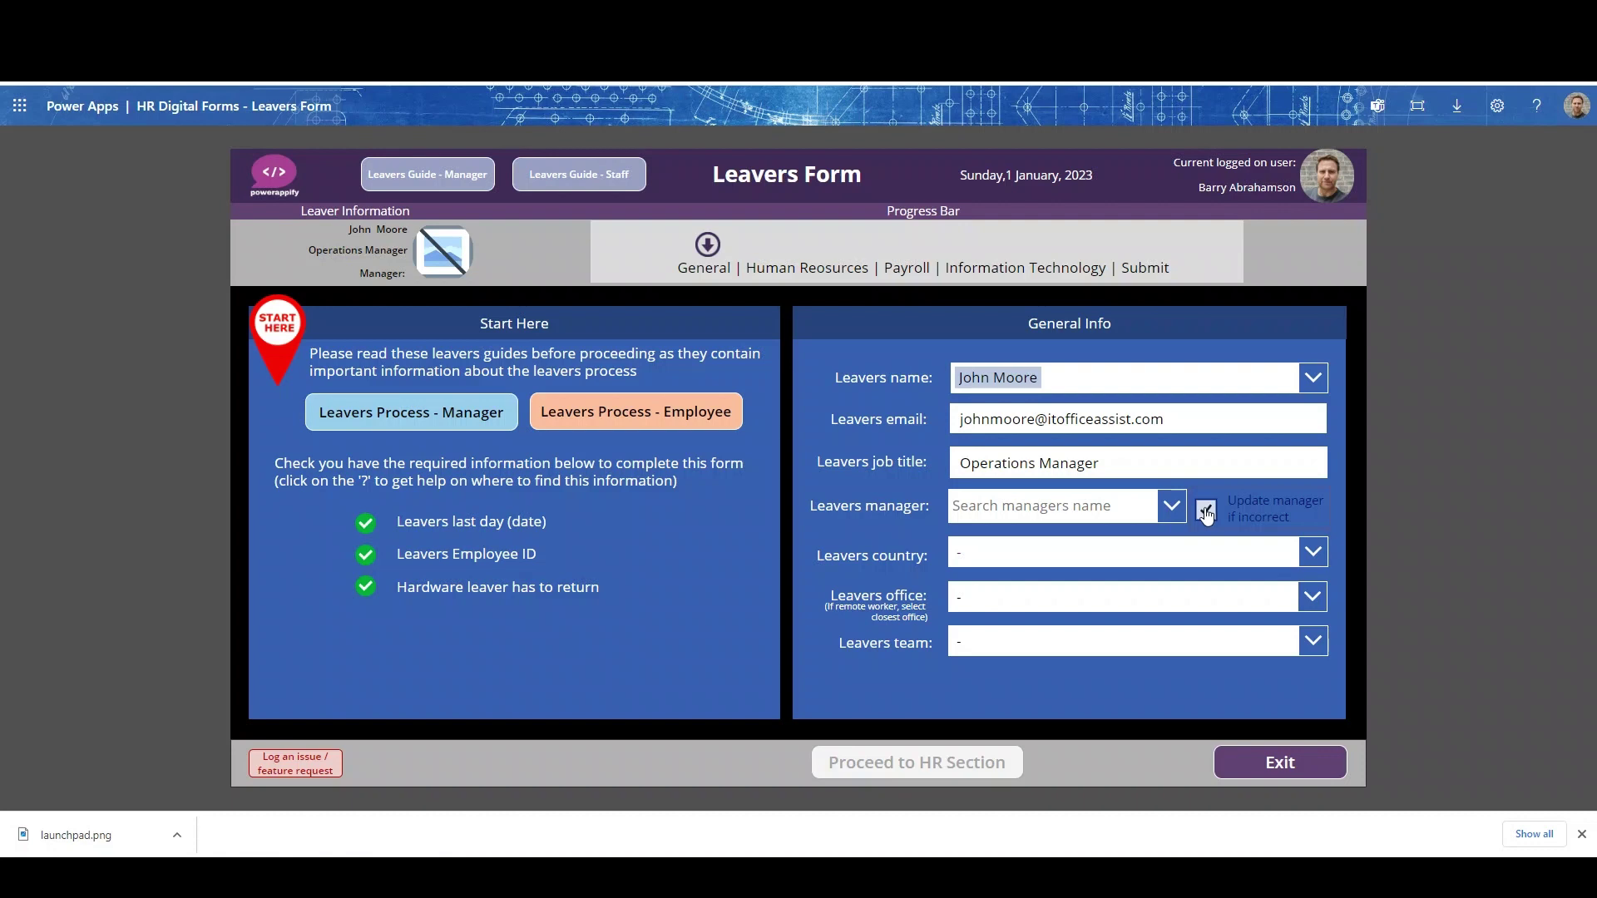
pyautogui.click(1206, 510)
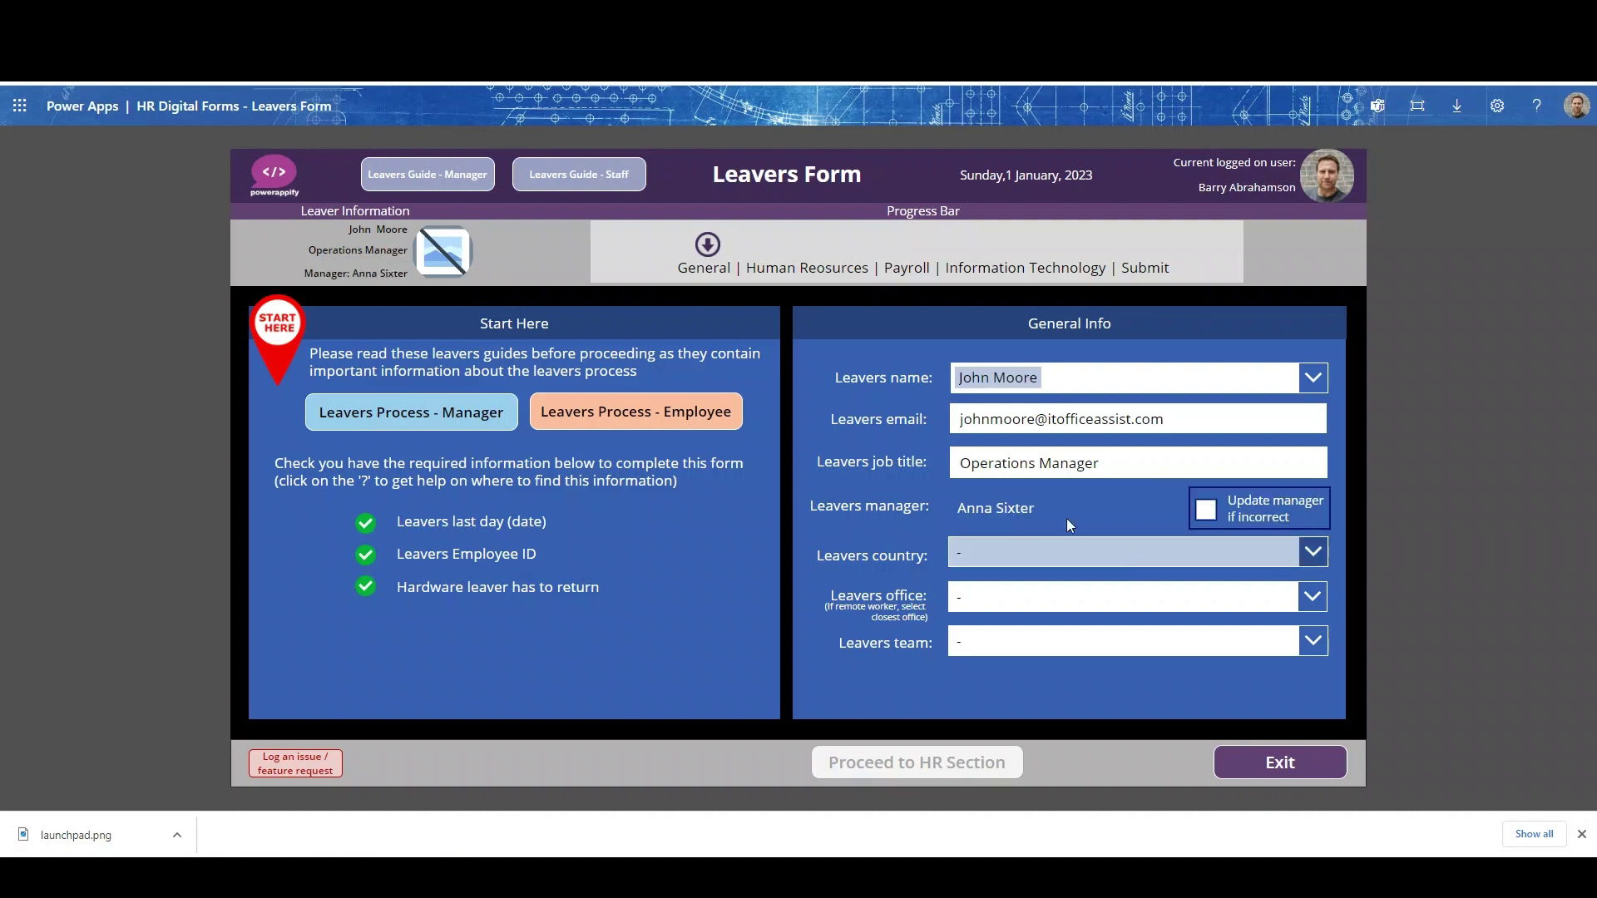
# Step: Set the leaver's country to United Kingdom with London as the office
pyautogui.click(1314, 551)
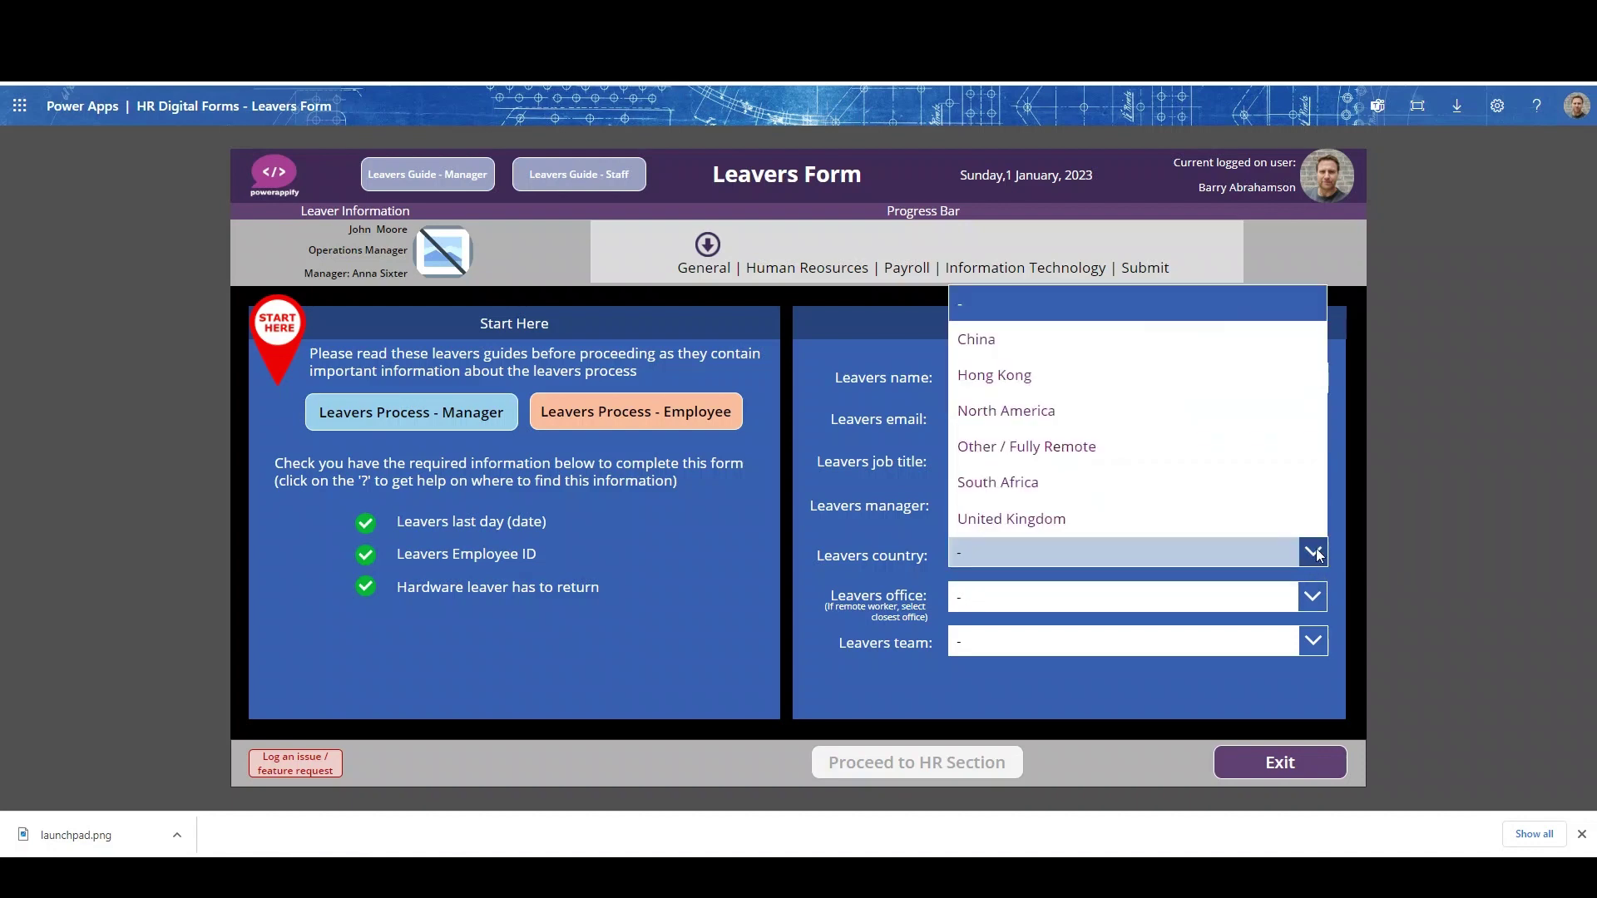
pyautogui.click(1032, 519)
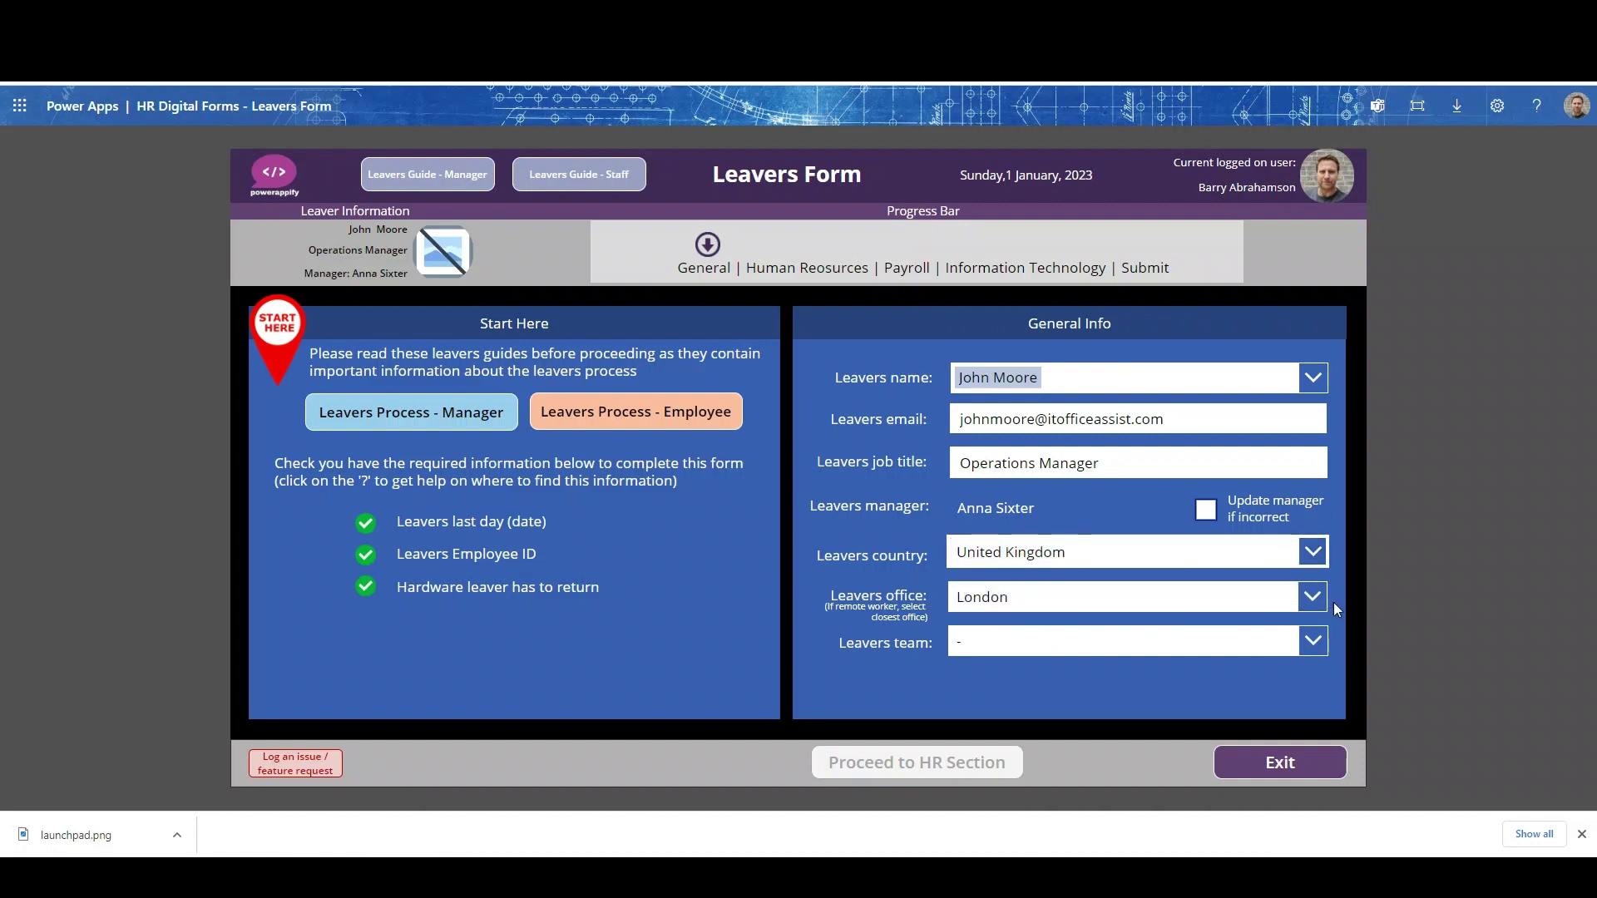
pyautogui.click(1321, 598)
pyautogui.click(1231, 624)
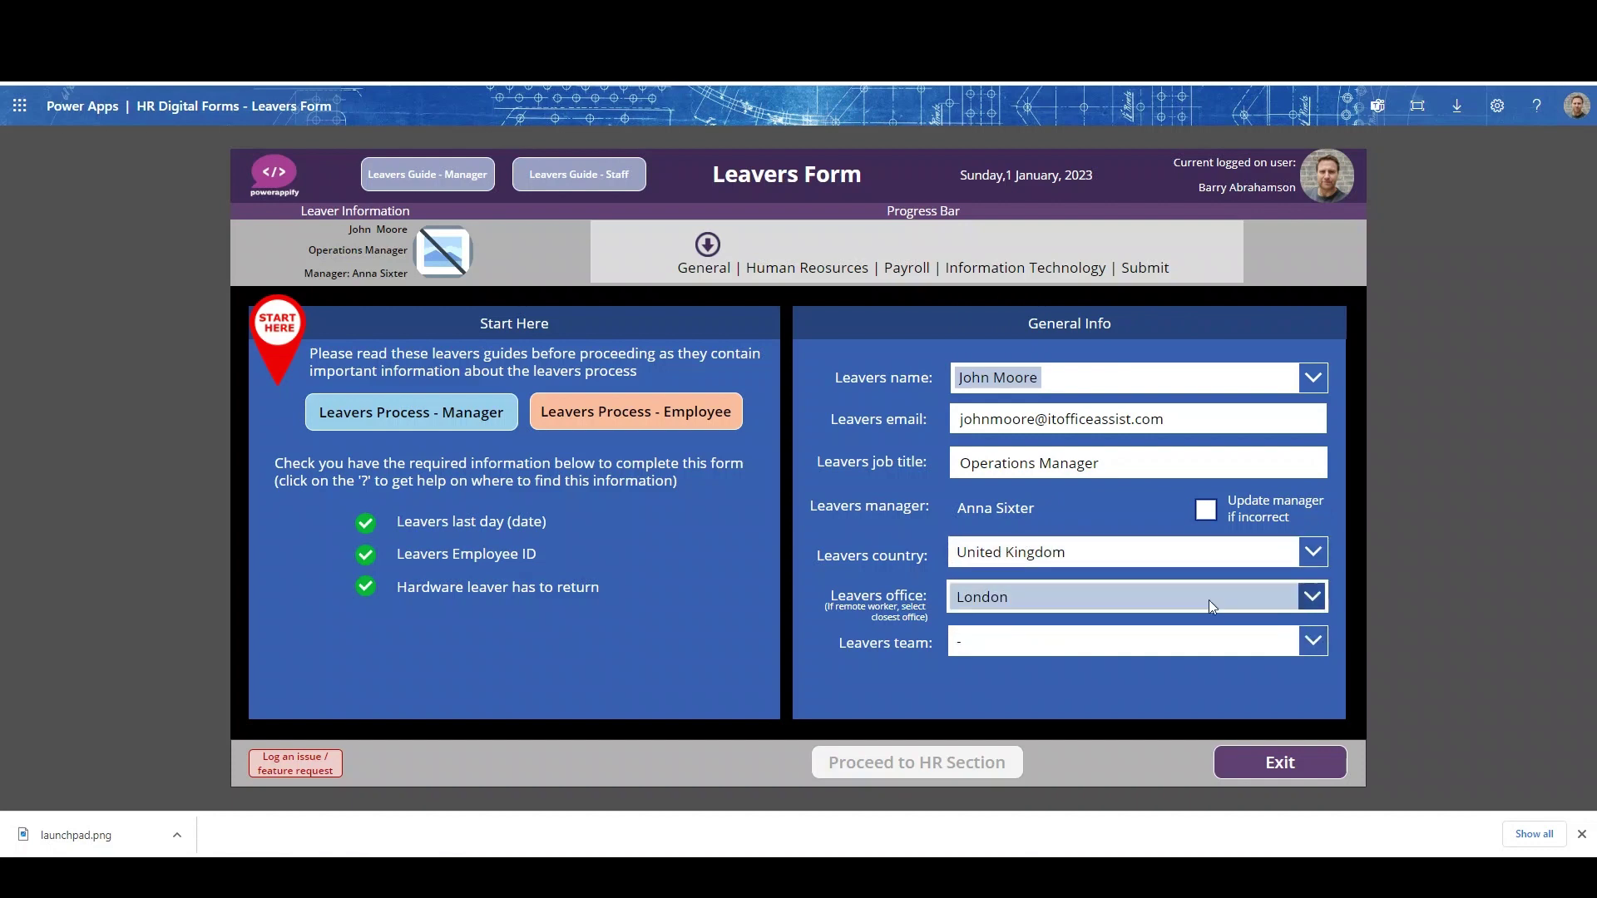
# Step: Try North America as the leaver's country to view its offices, and return the country to United Kingdom
pyautogui.click(1314, 553)
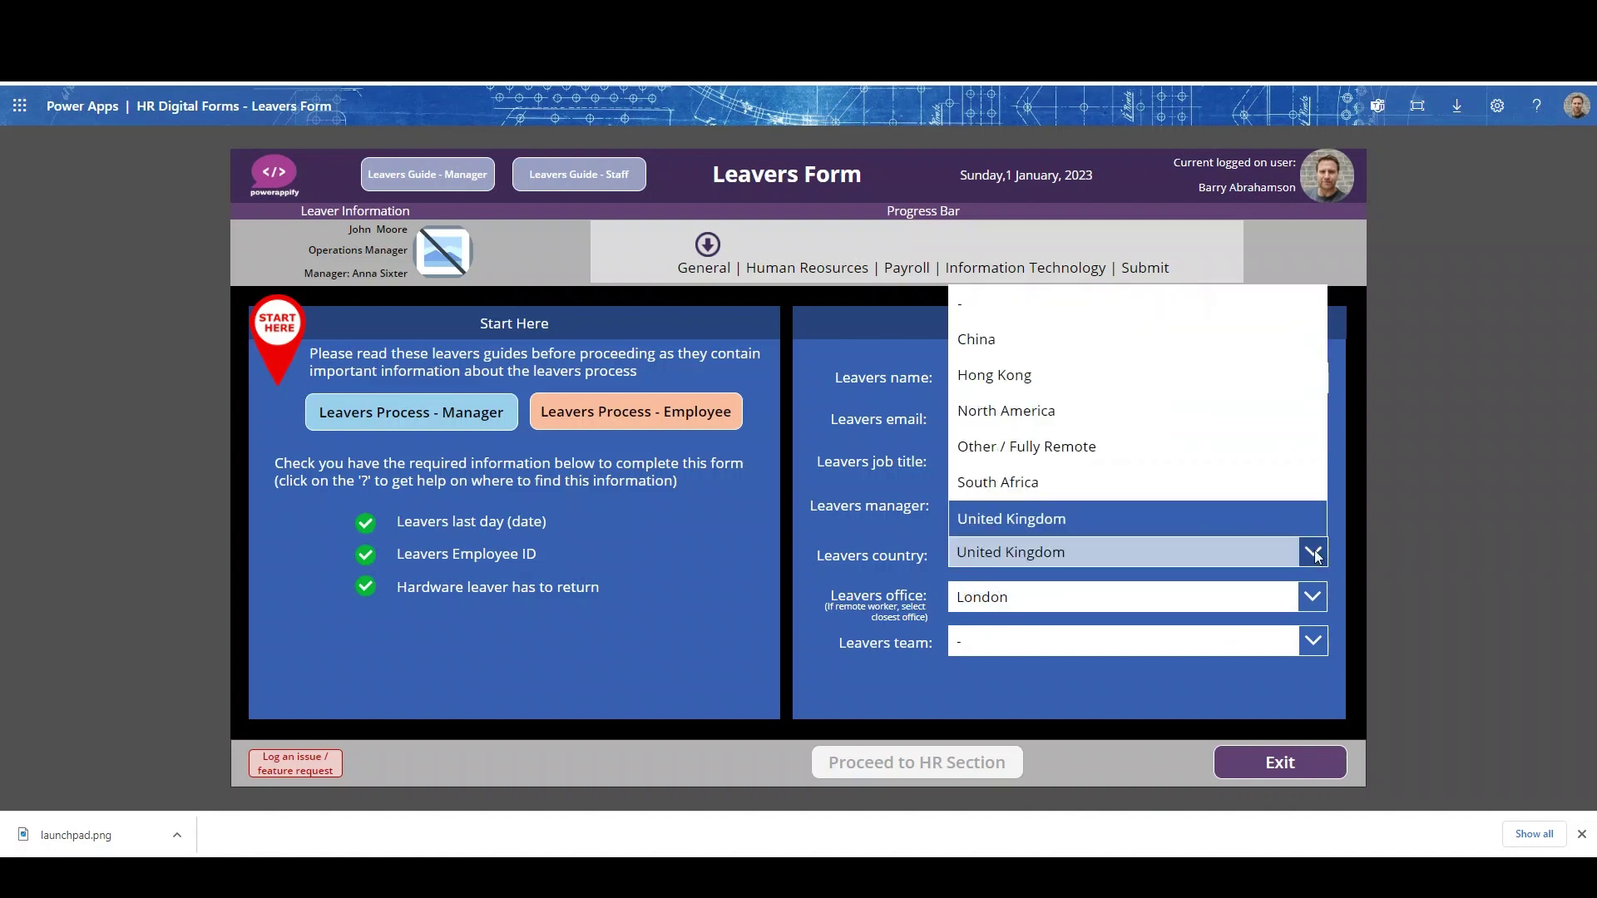
pyautogui.click(1048, 409)
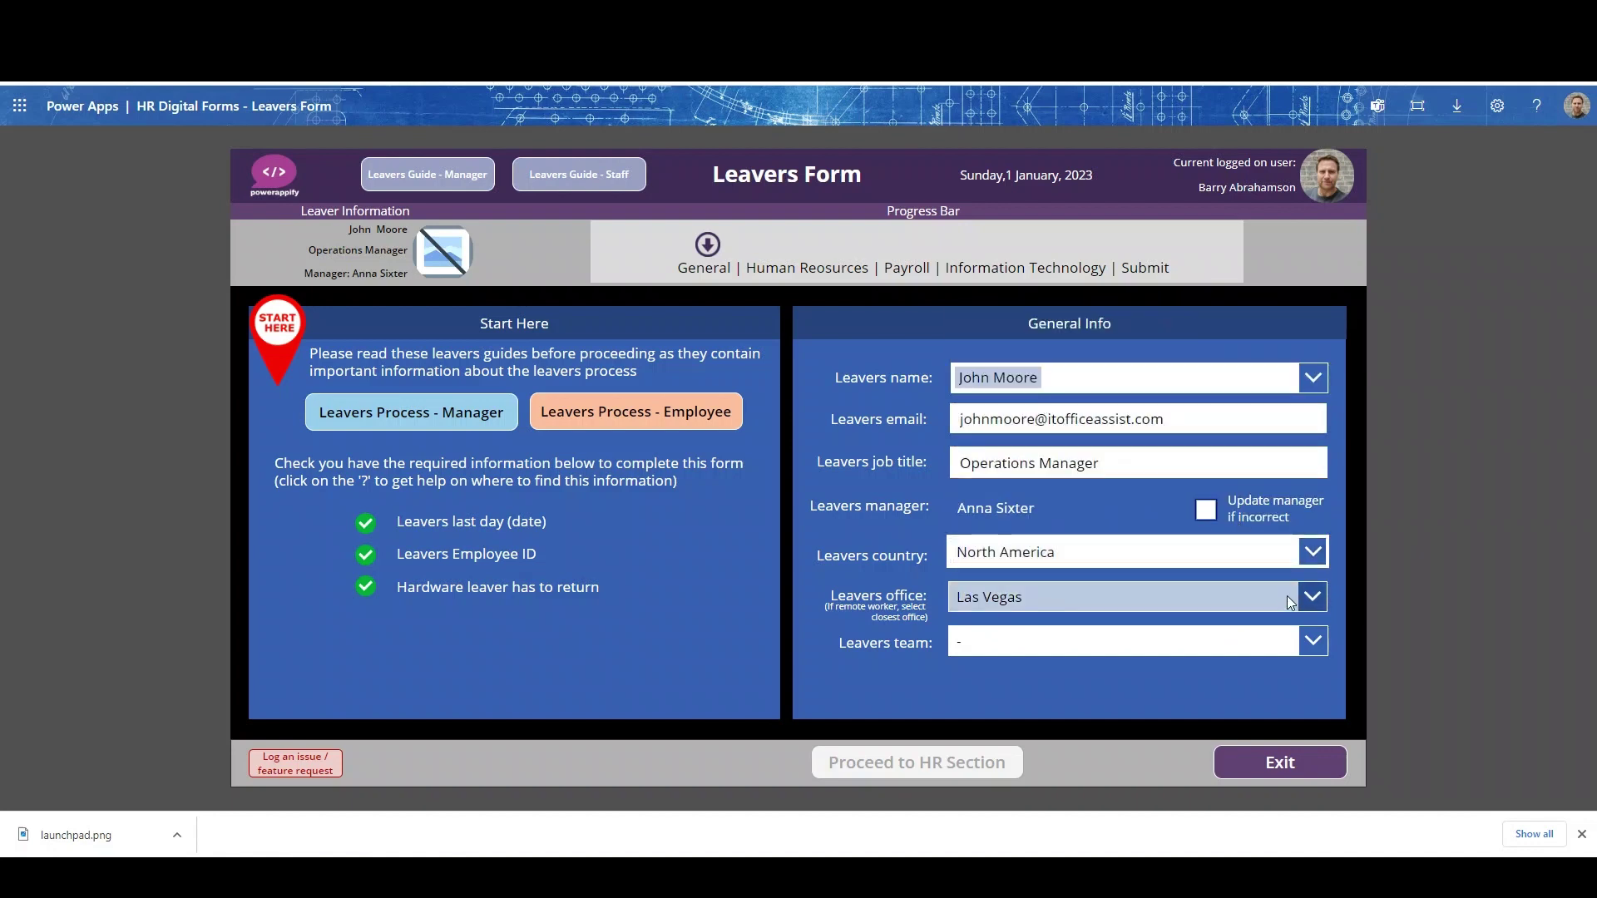
pyautogui.click(1289, 596)
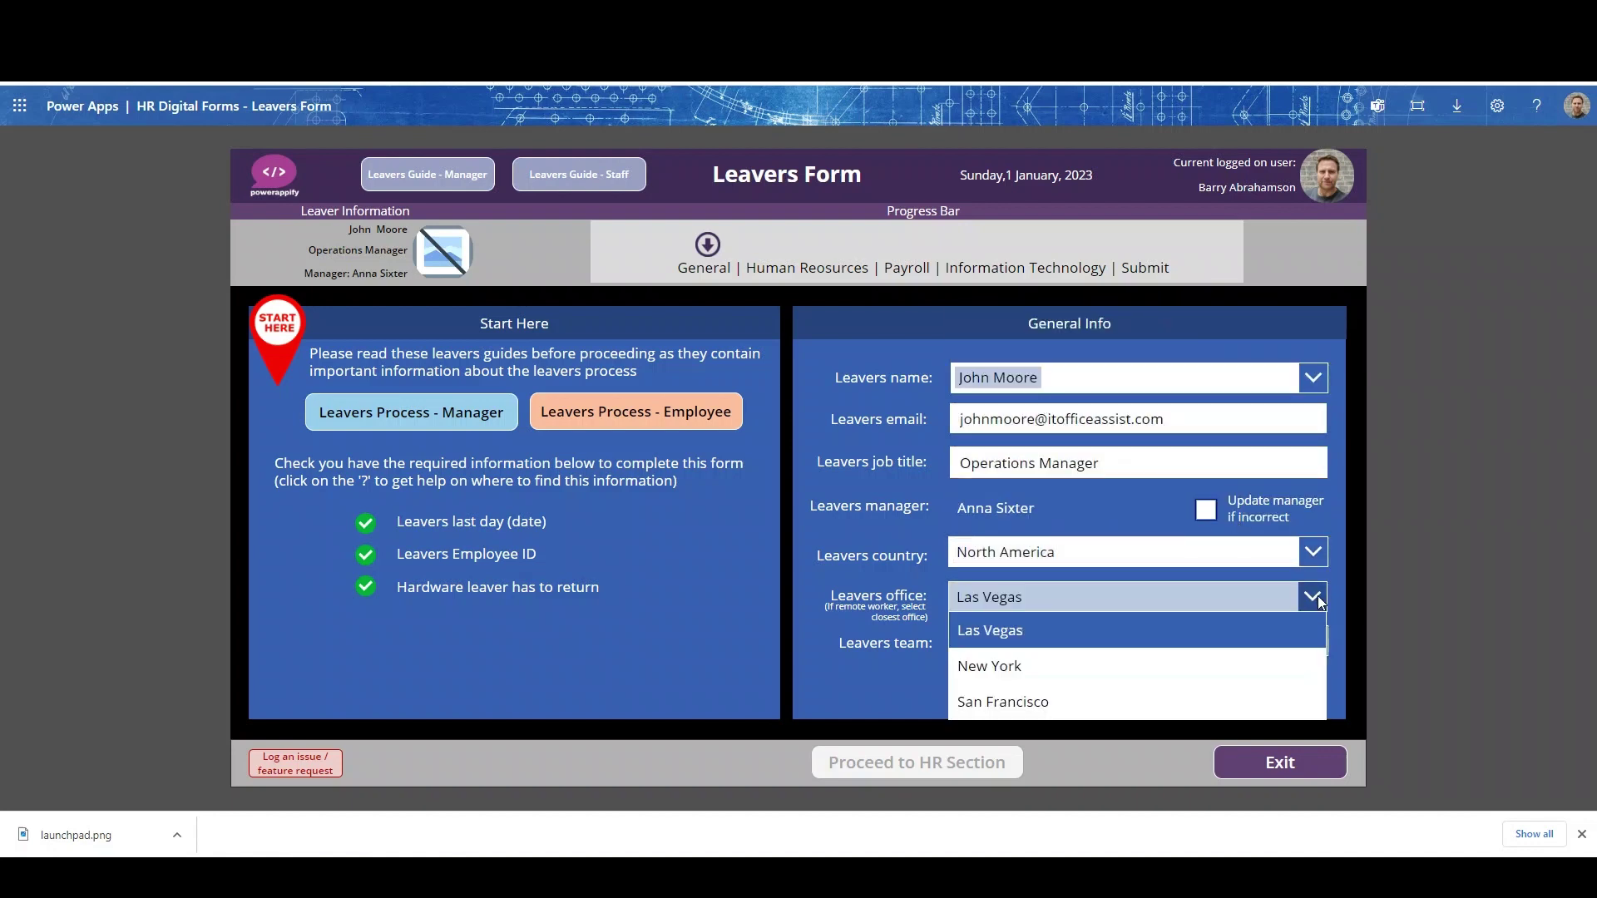
pyautogui.click(1312, 553)
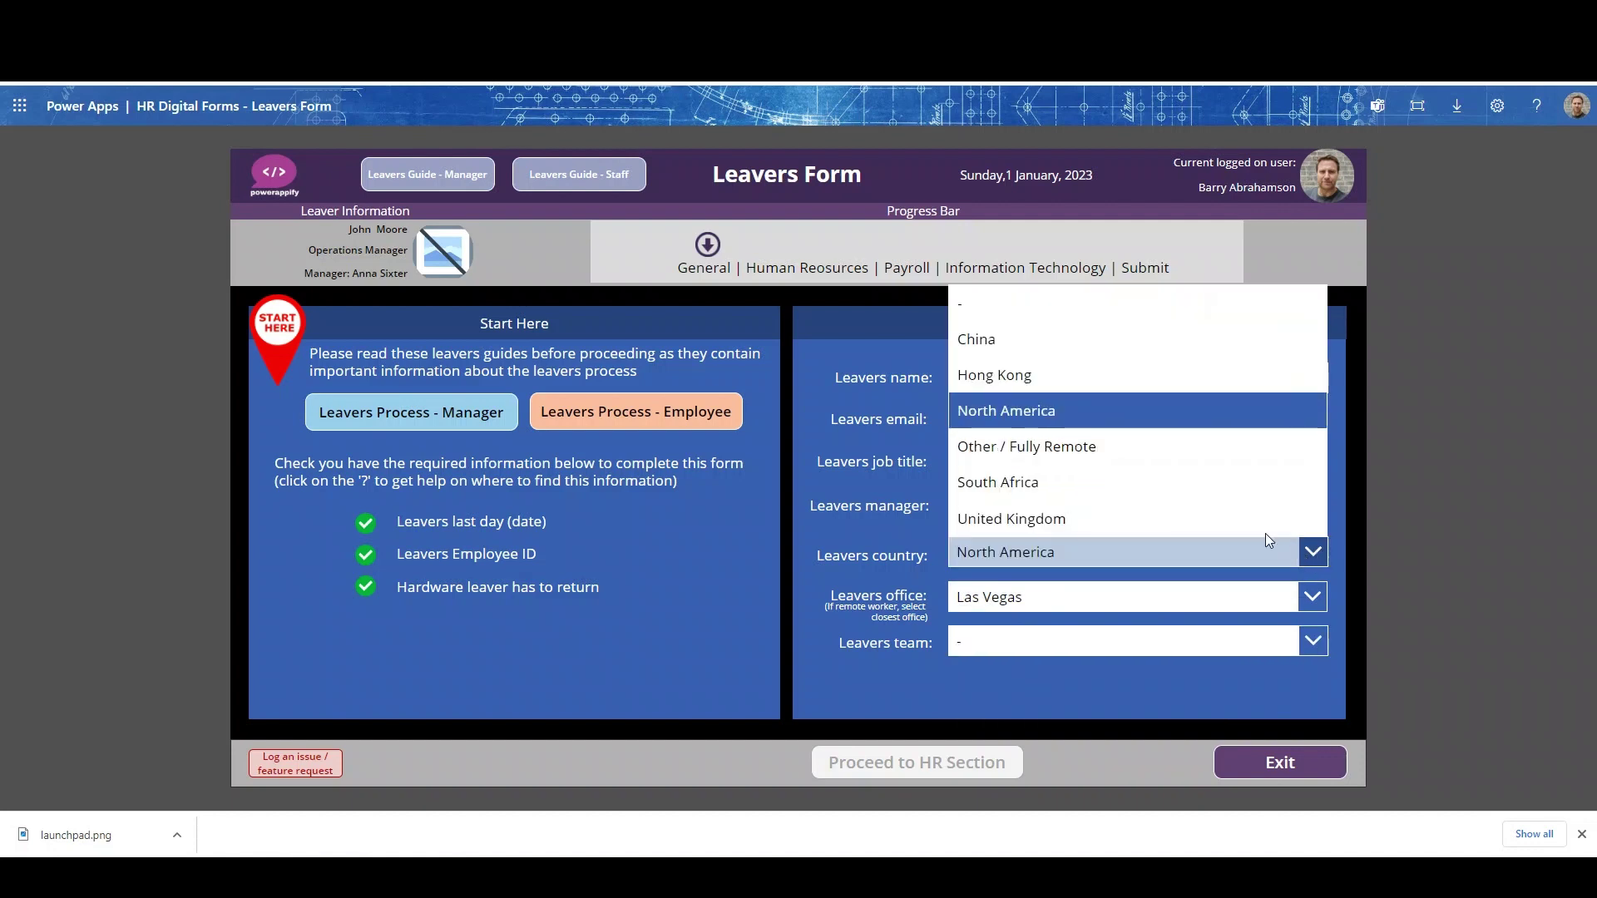
pyautogui.click(1034, 518)
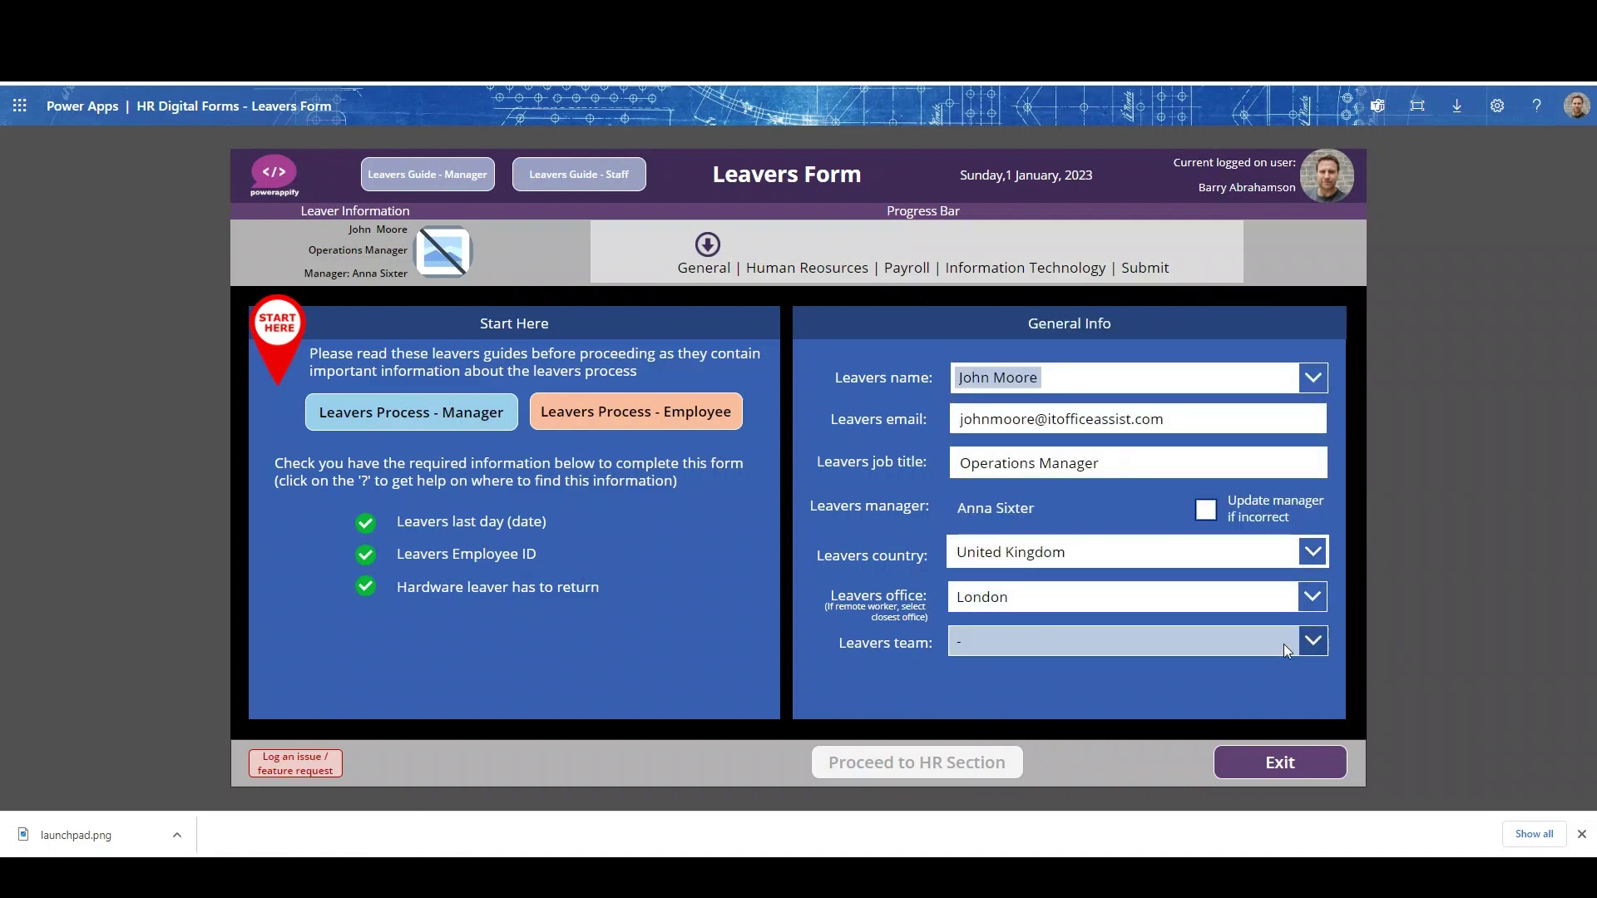
# Step: Set the leaver's team to Business development and proceed to the HR section
pyautogui.click(1313, 640)
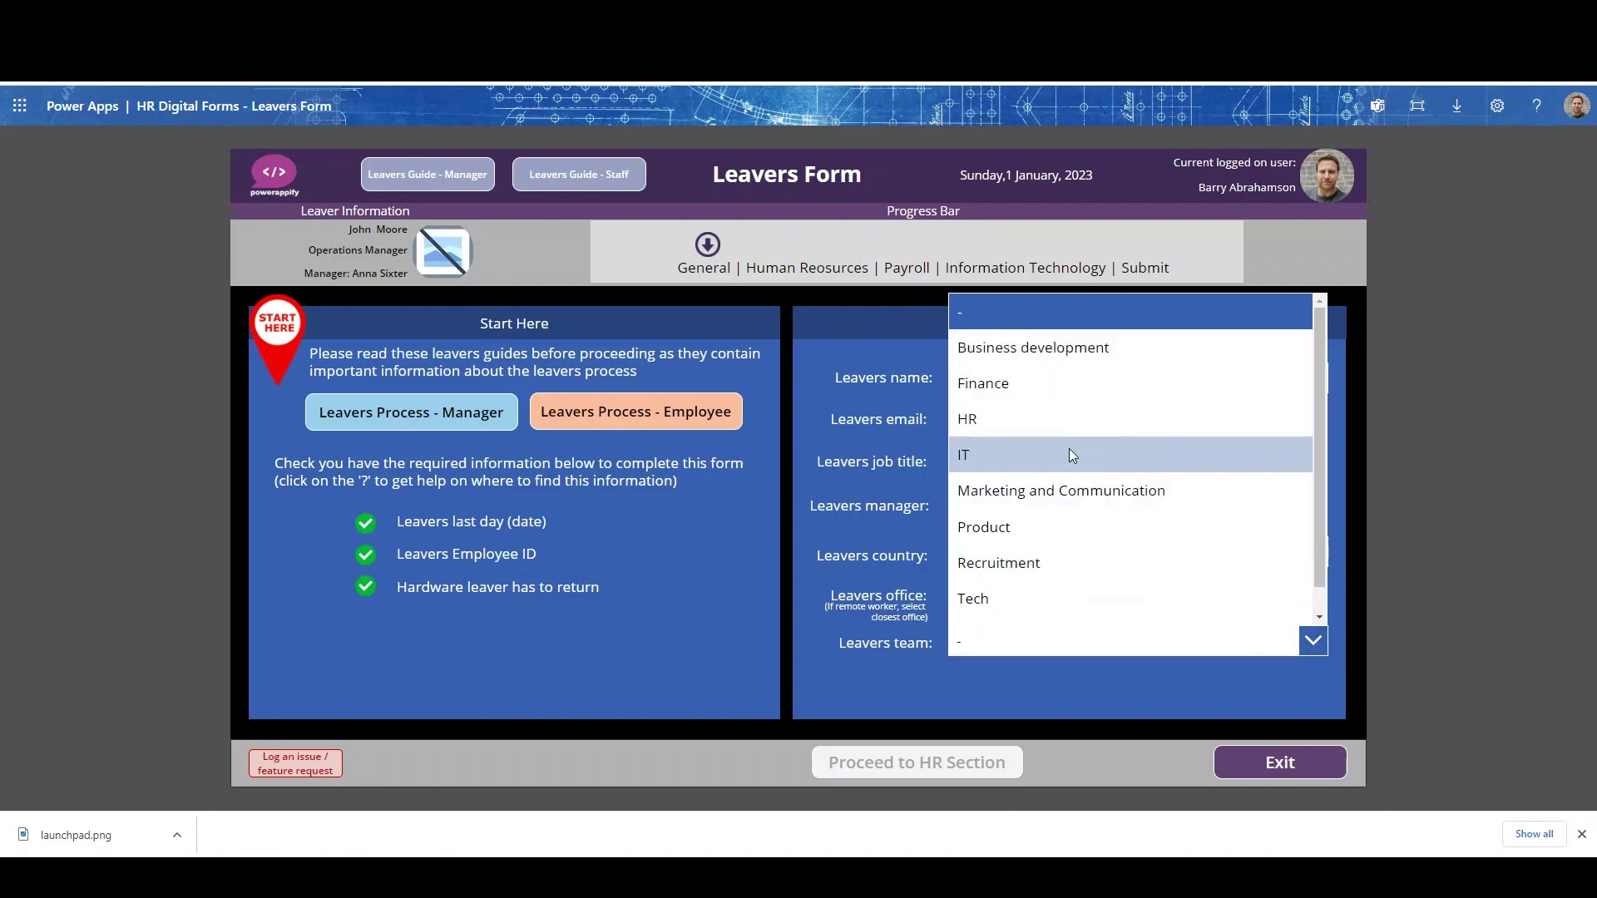
pyautogui.click(1057, 346)
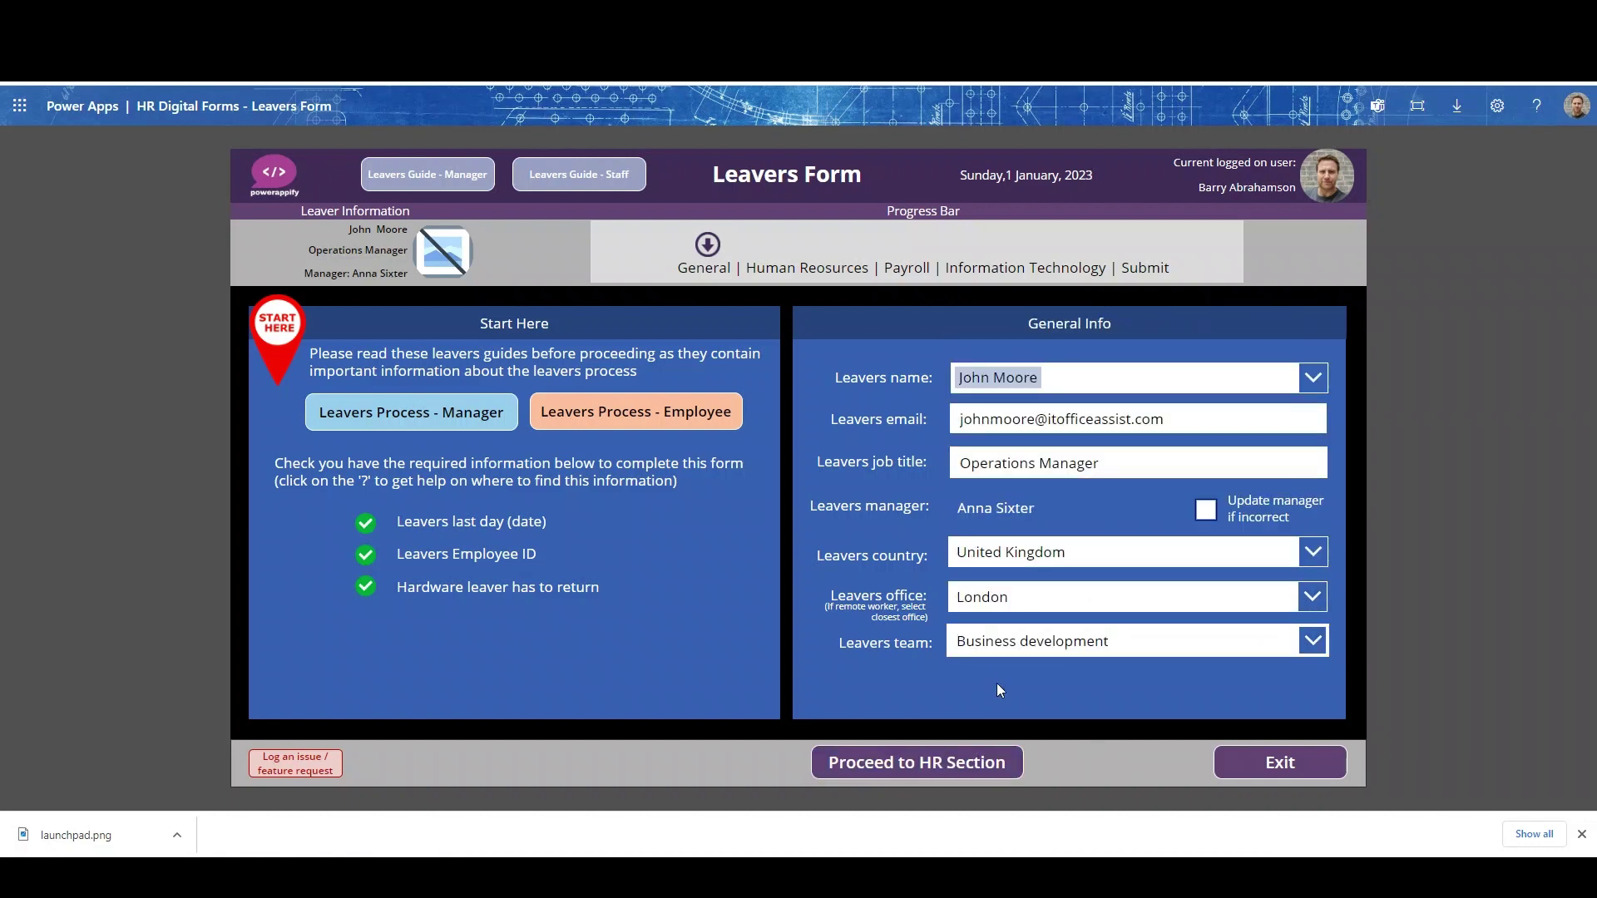
pyautogui.click(932, 767)
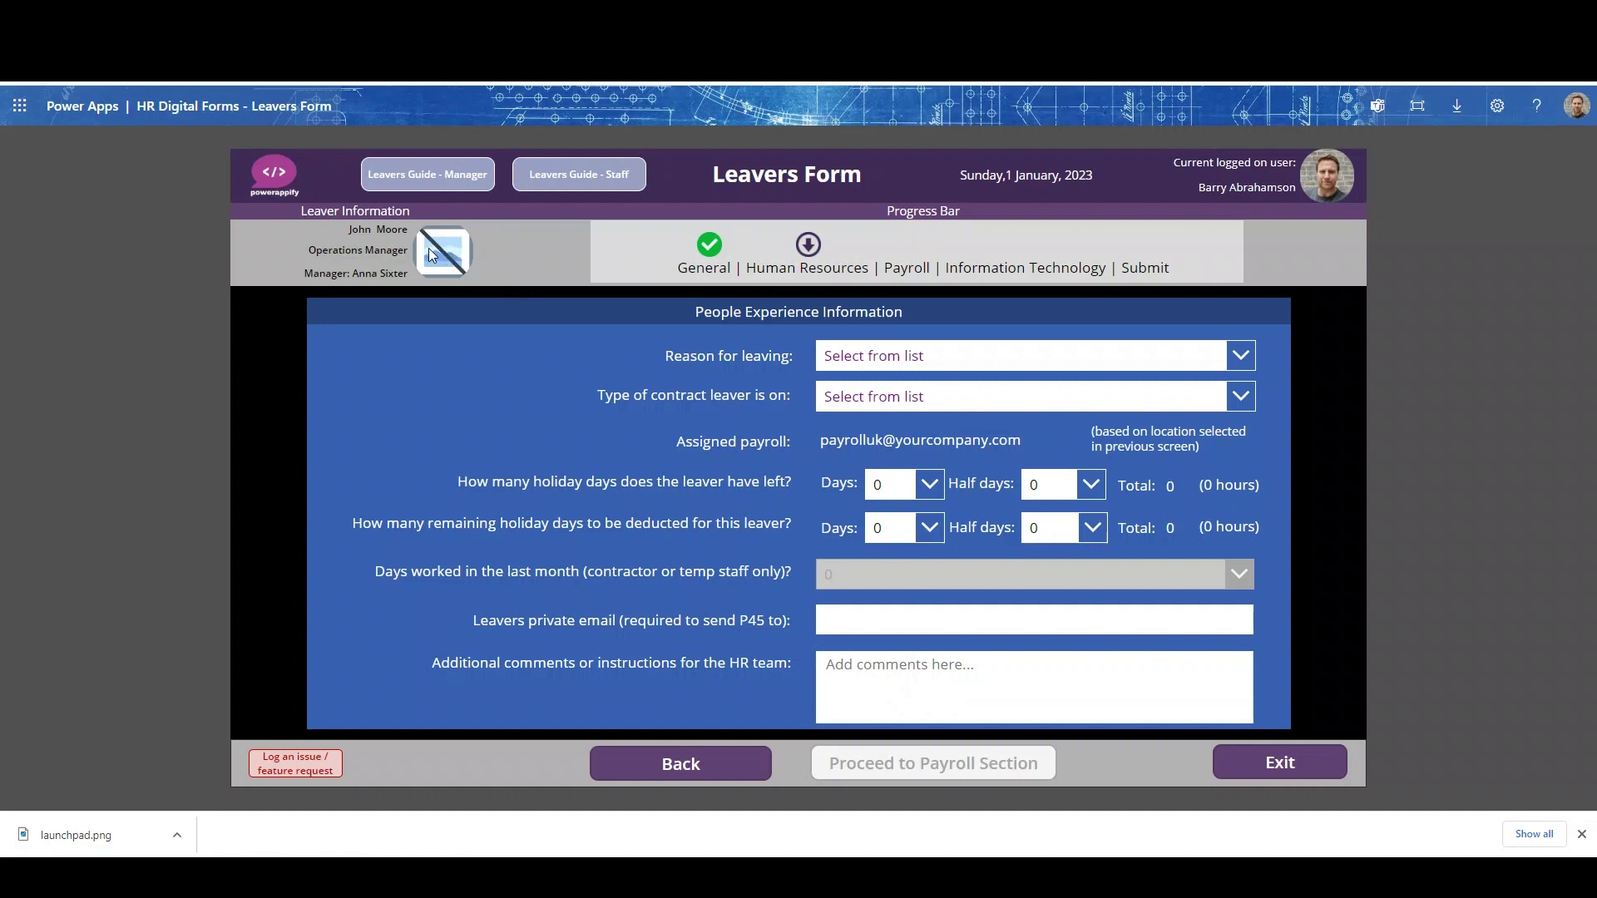
# Step: Go back to the general information, replace the leaver with the other employee sharing that first name, and return to the HR section
pyautogui.click(690, 761)
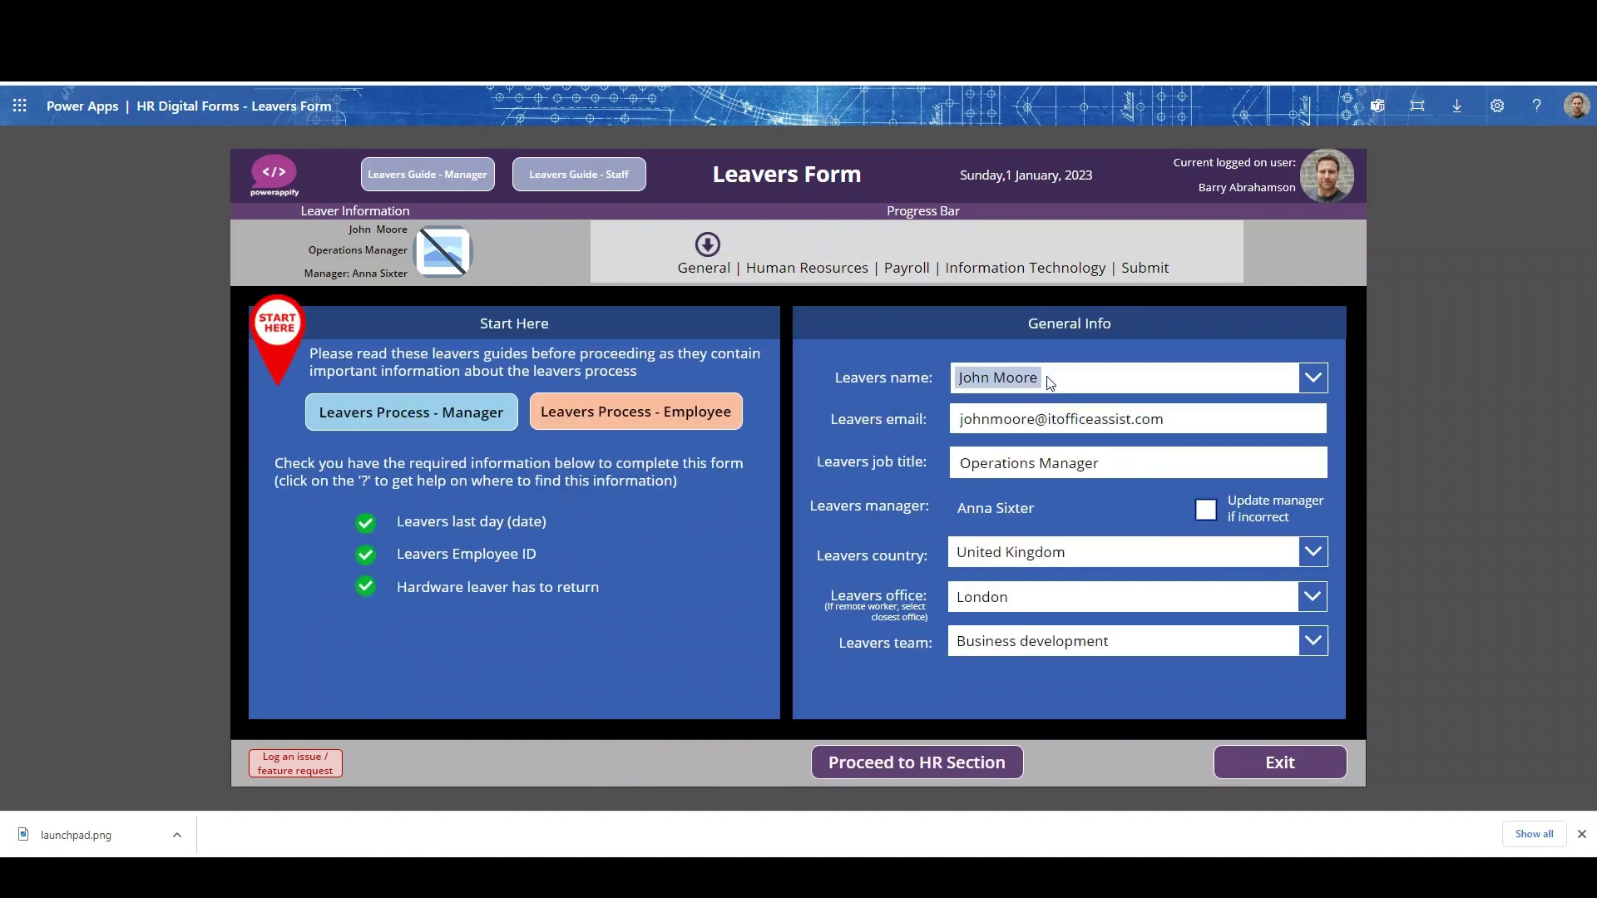
pyautogui.click(1215, 385)
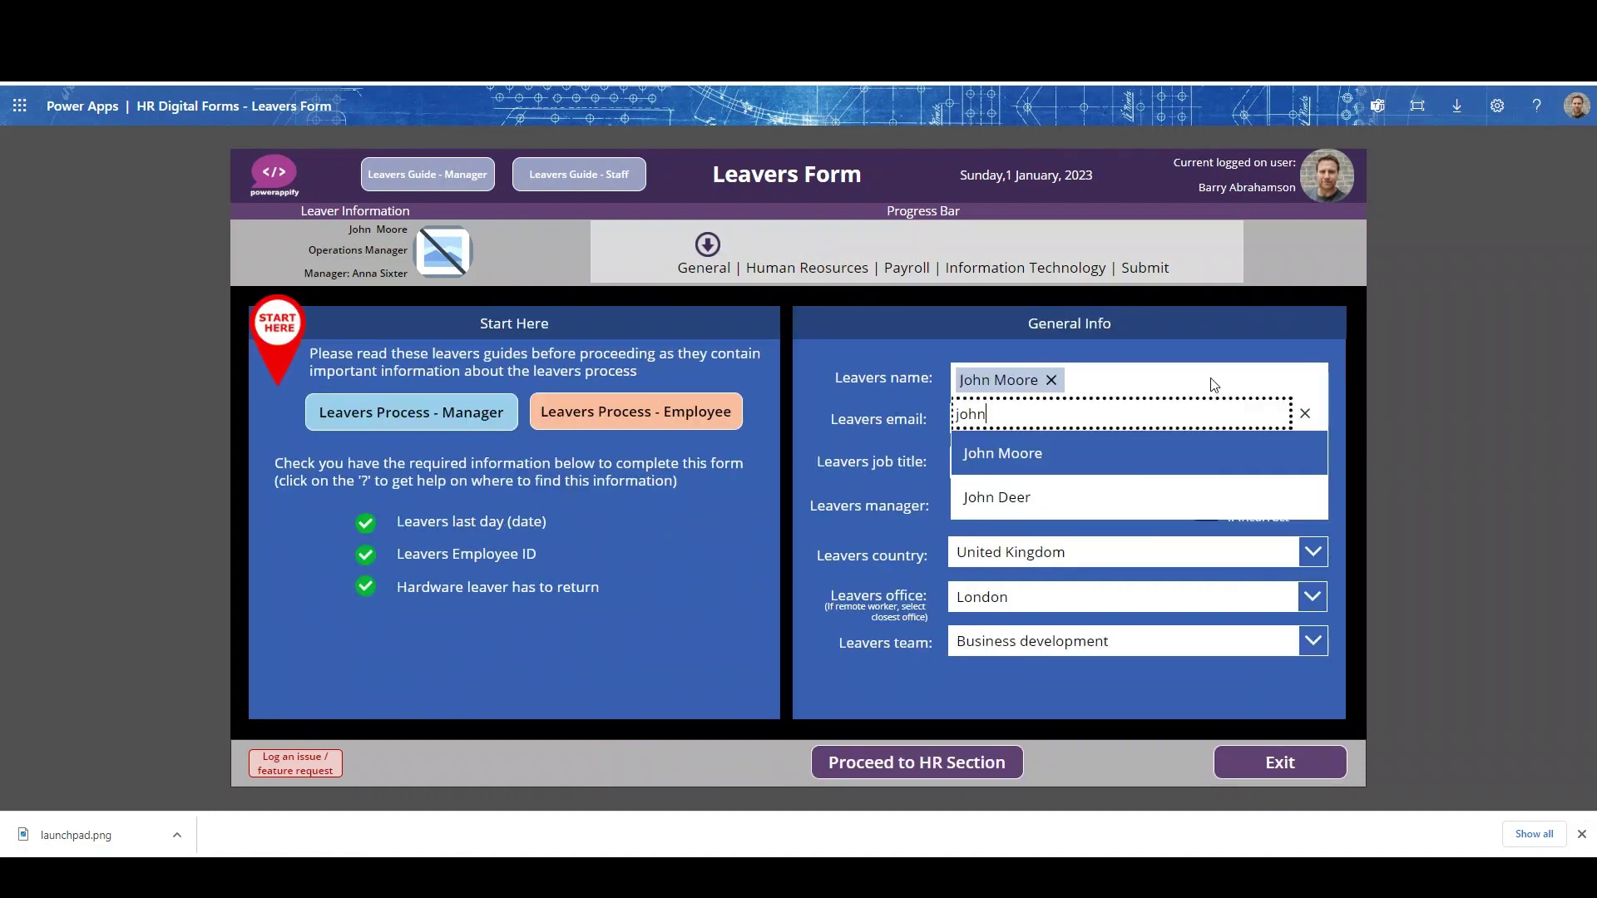
pyautogui.click(1051, 380)
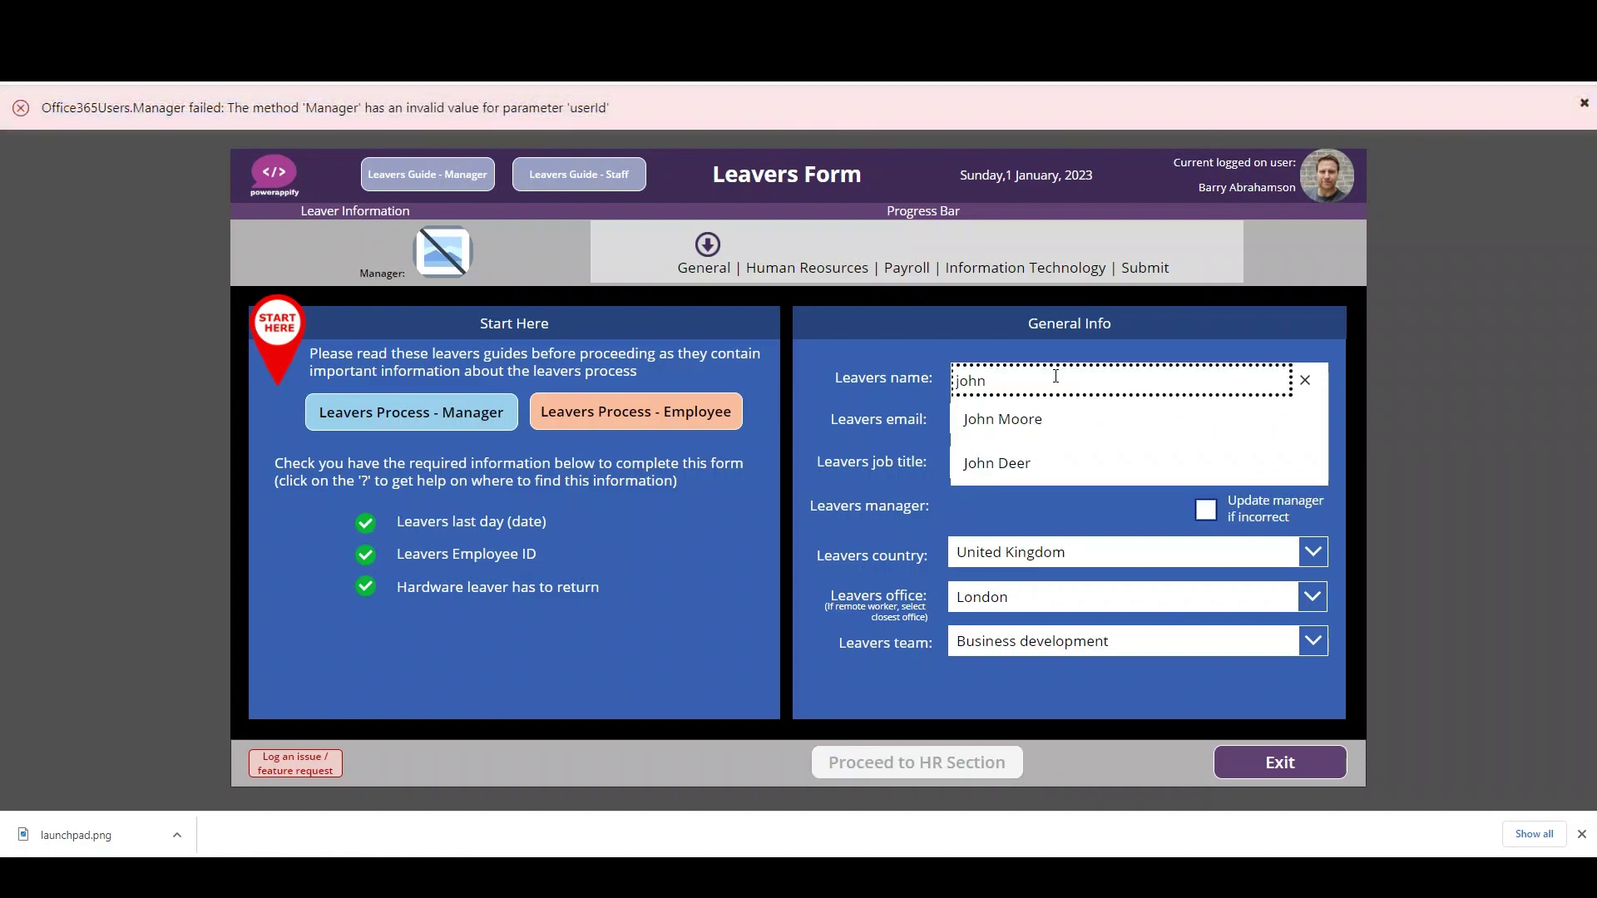
pyautogui.click(1030, 459)
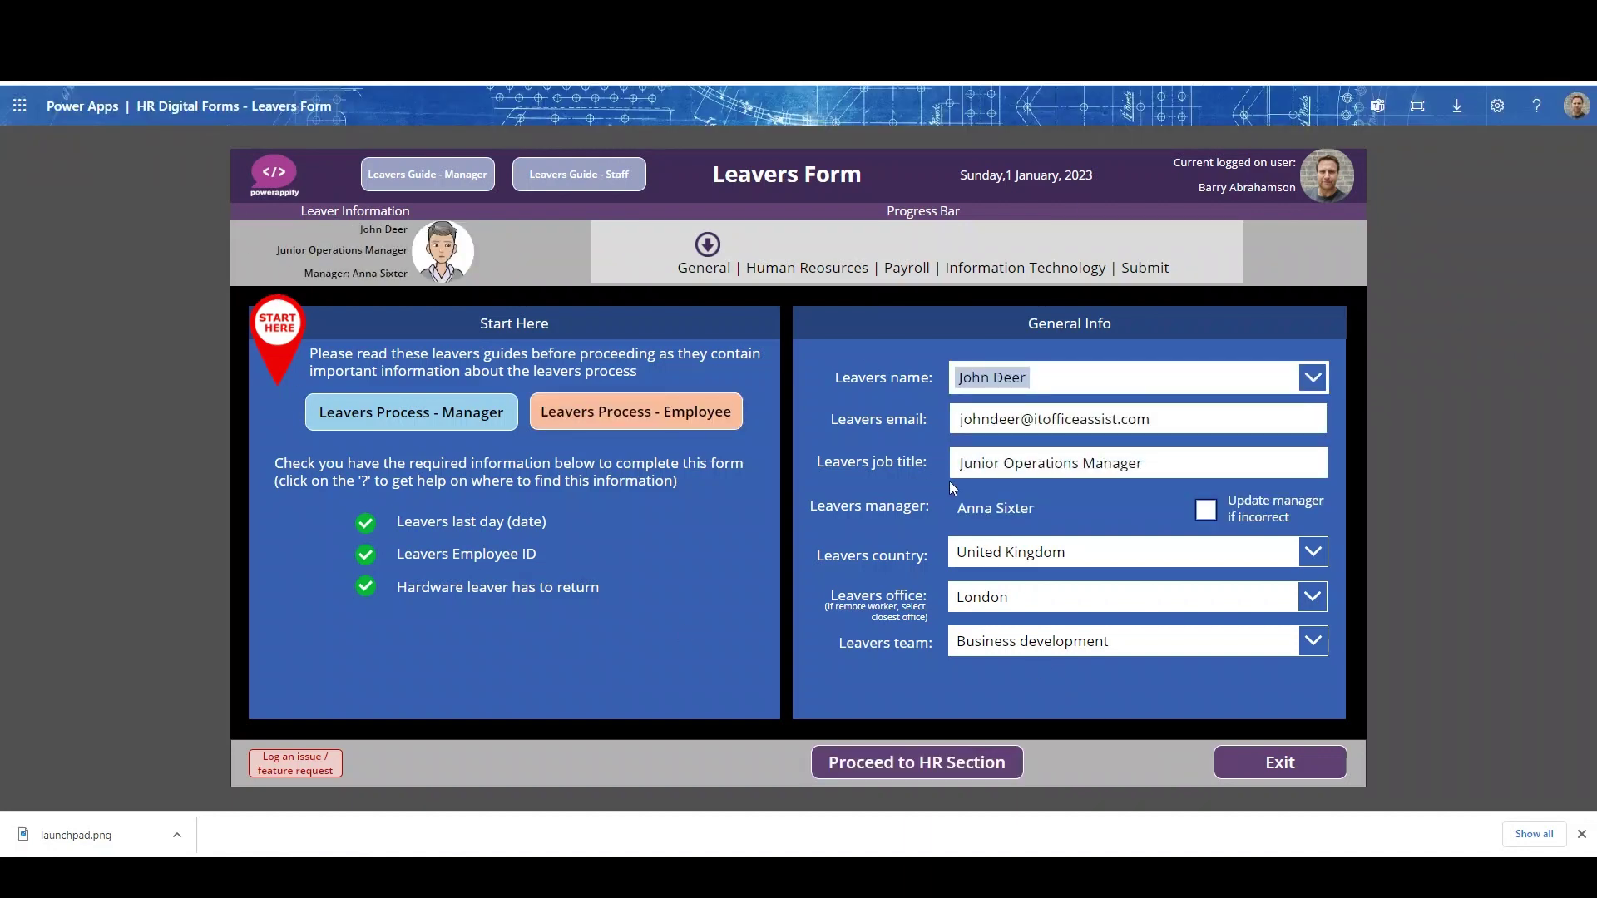
pyautogui.click(907, 763)
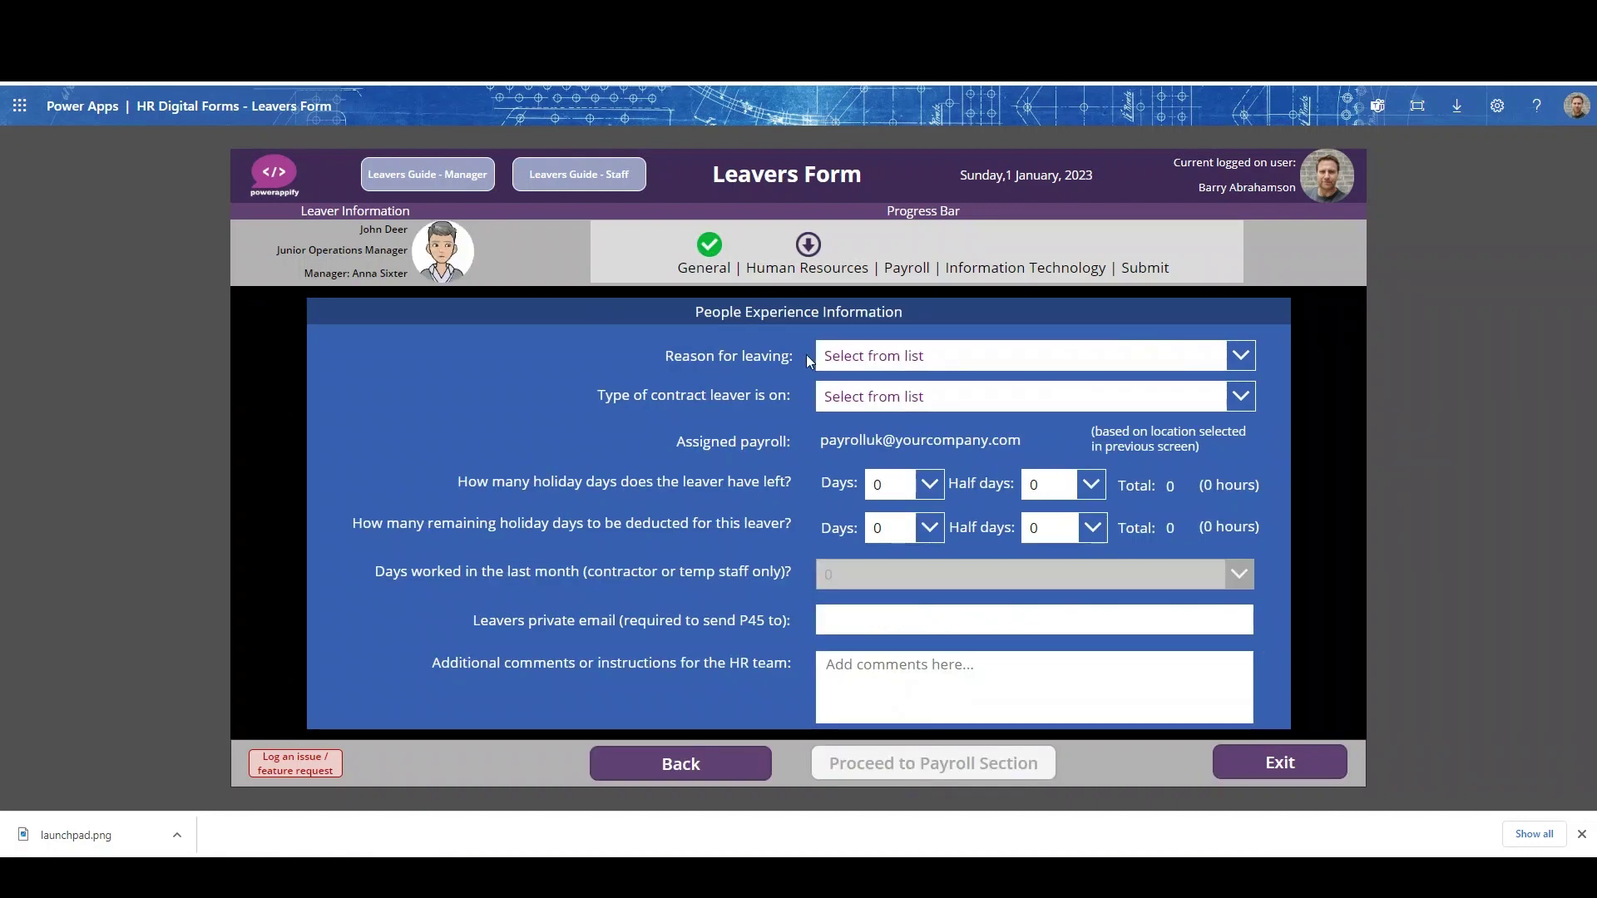
# Step: Set the reason for leaving to Resignation and the leaver's contract type to Permanent
pyautogui.click(981, 355)
pyautogui.click(922, 430)
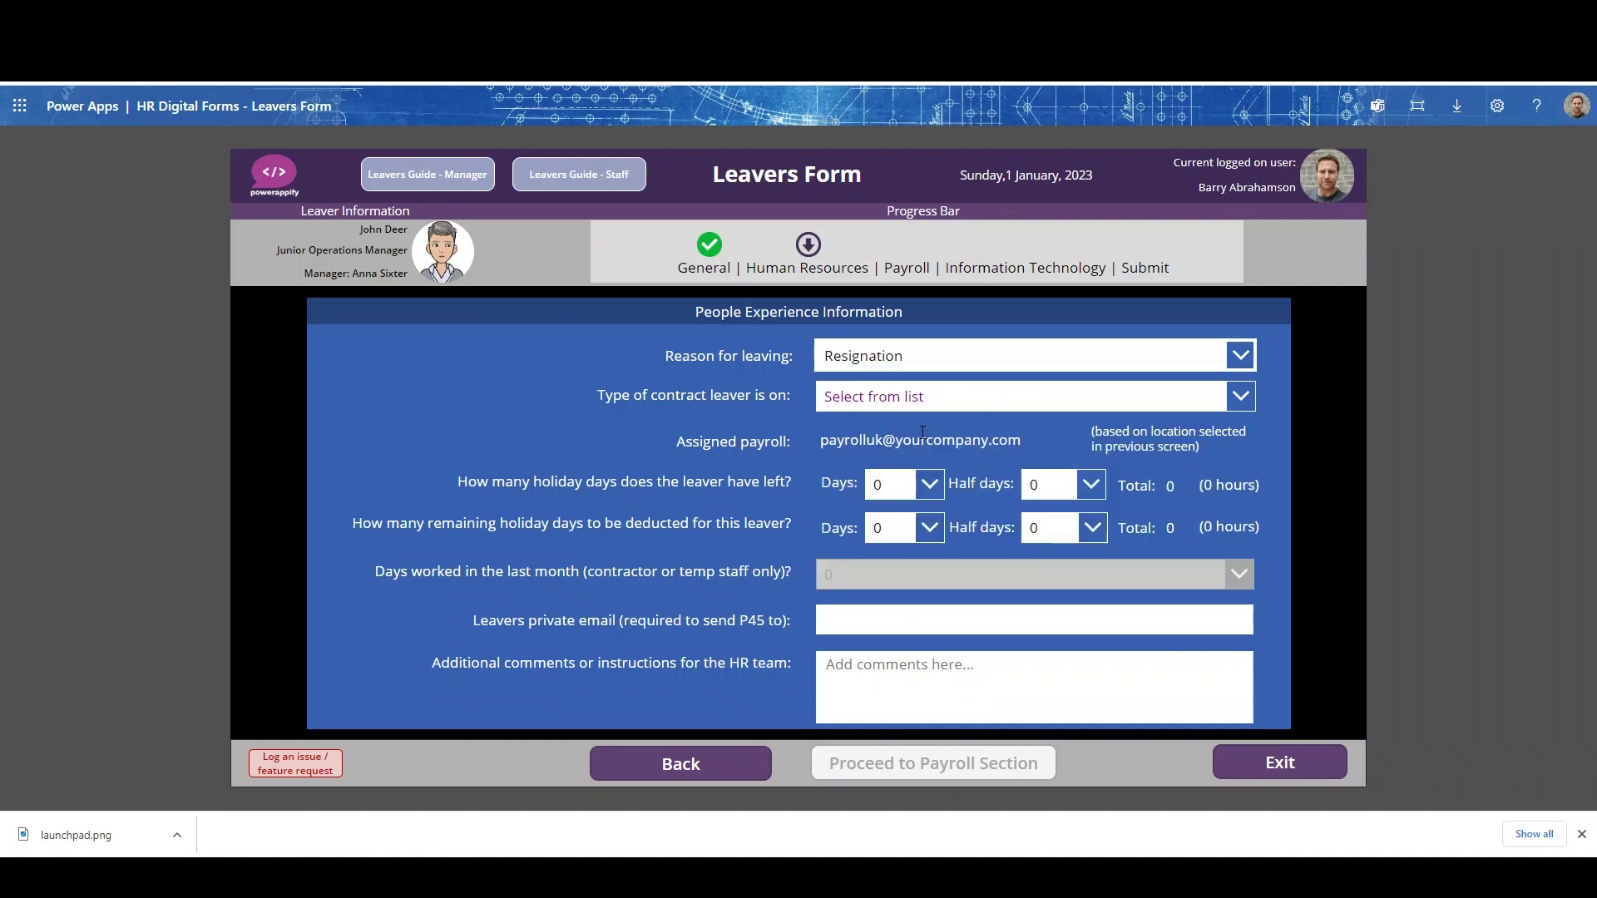
pyautogui.click(900, 397)
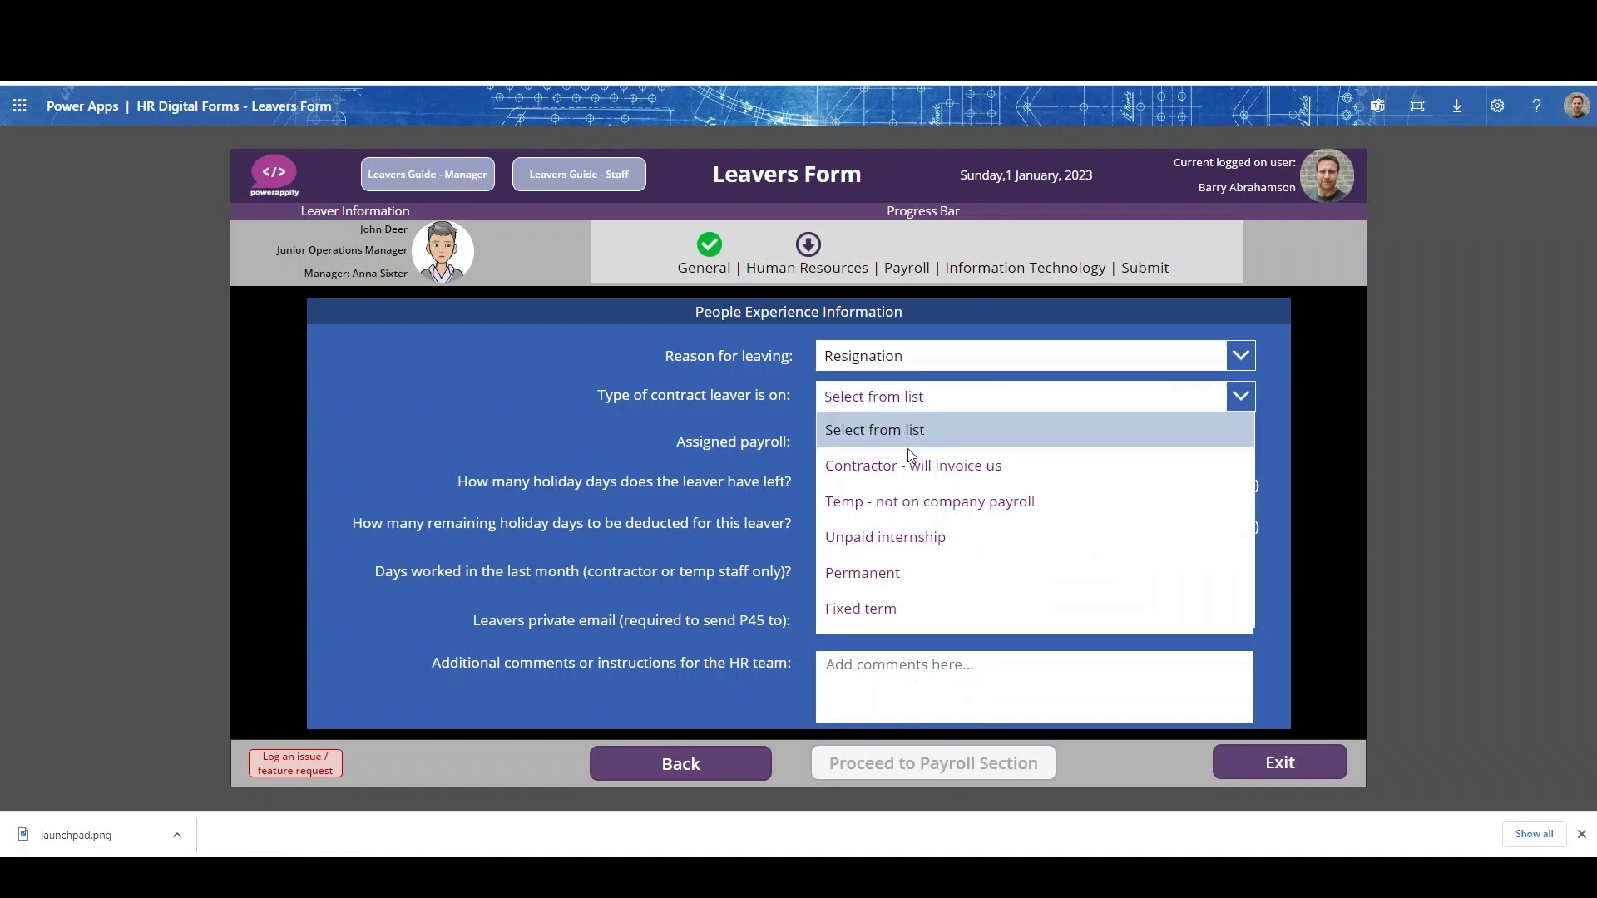
pyautogui.click(897, 574)
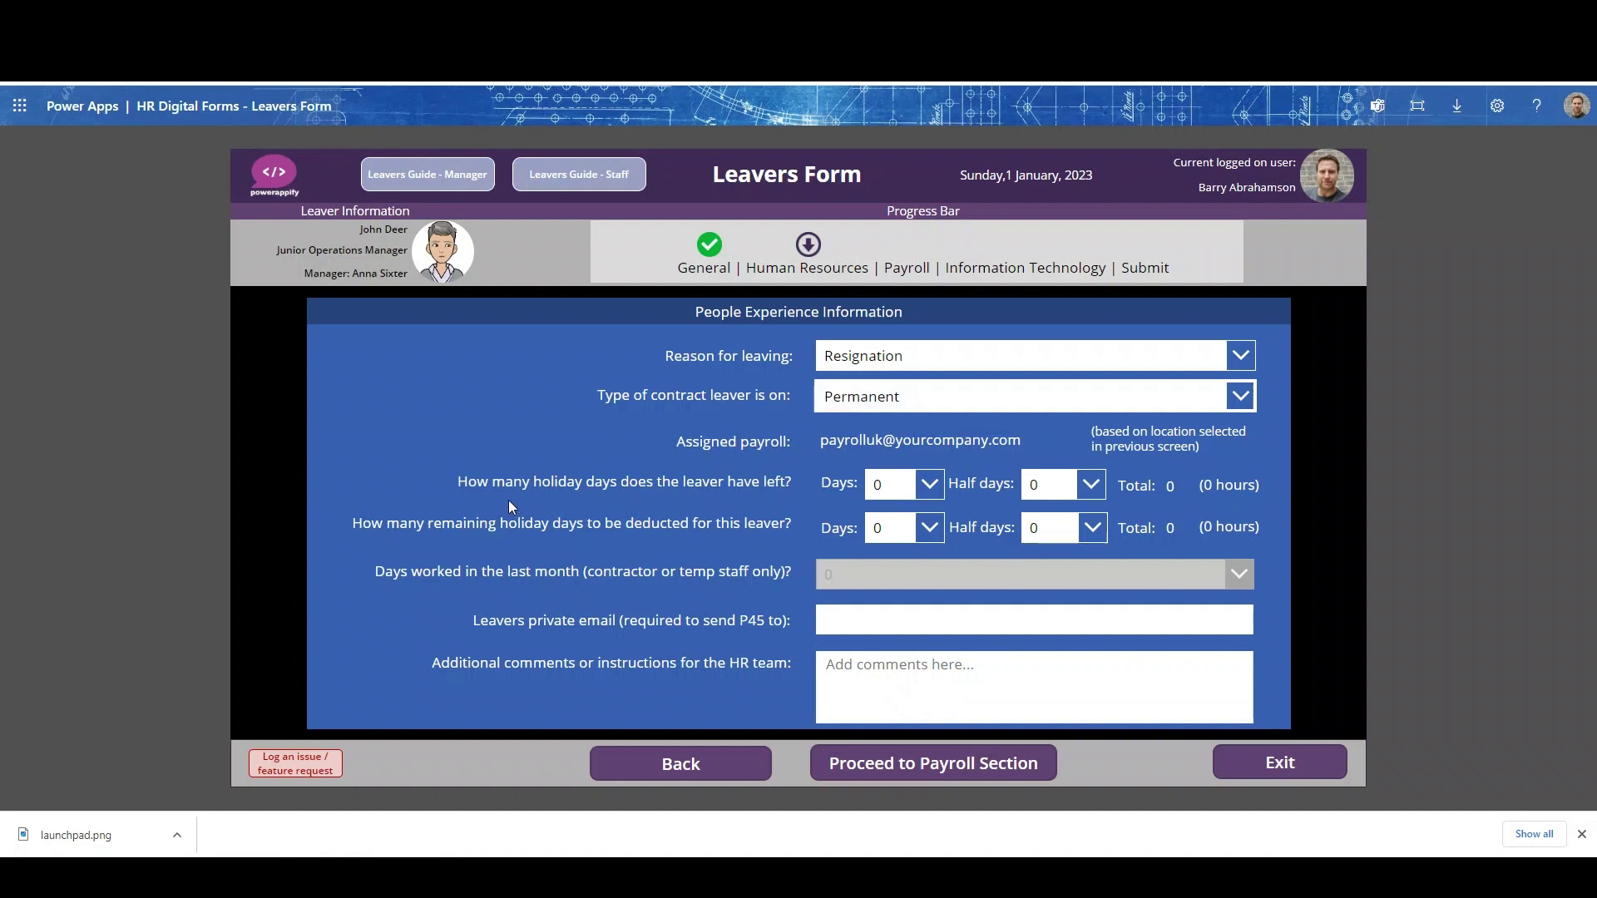
# Step: Set the leaver's remaining holiday allowance to 5 days plus a 0.5 half day
pyautogui.click(930, 484)
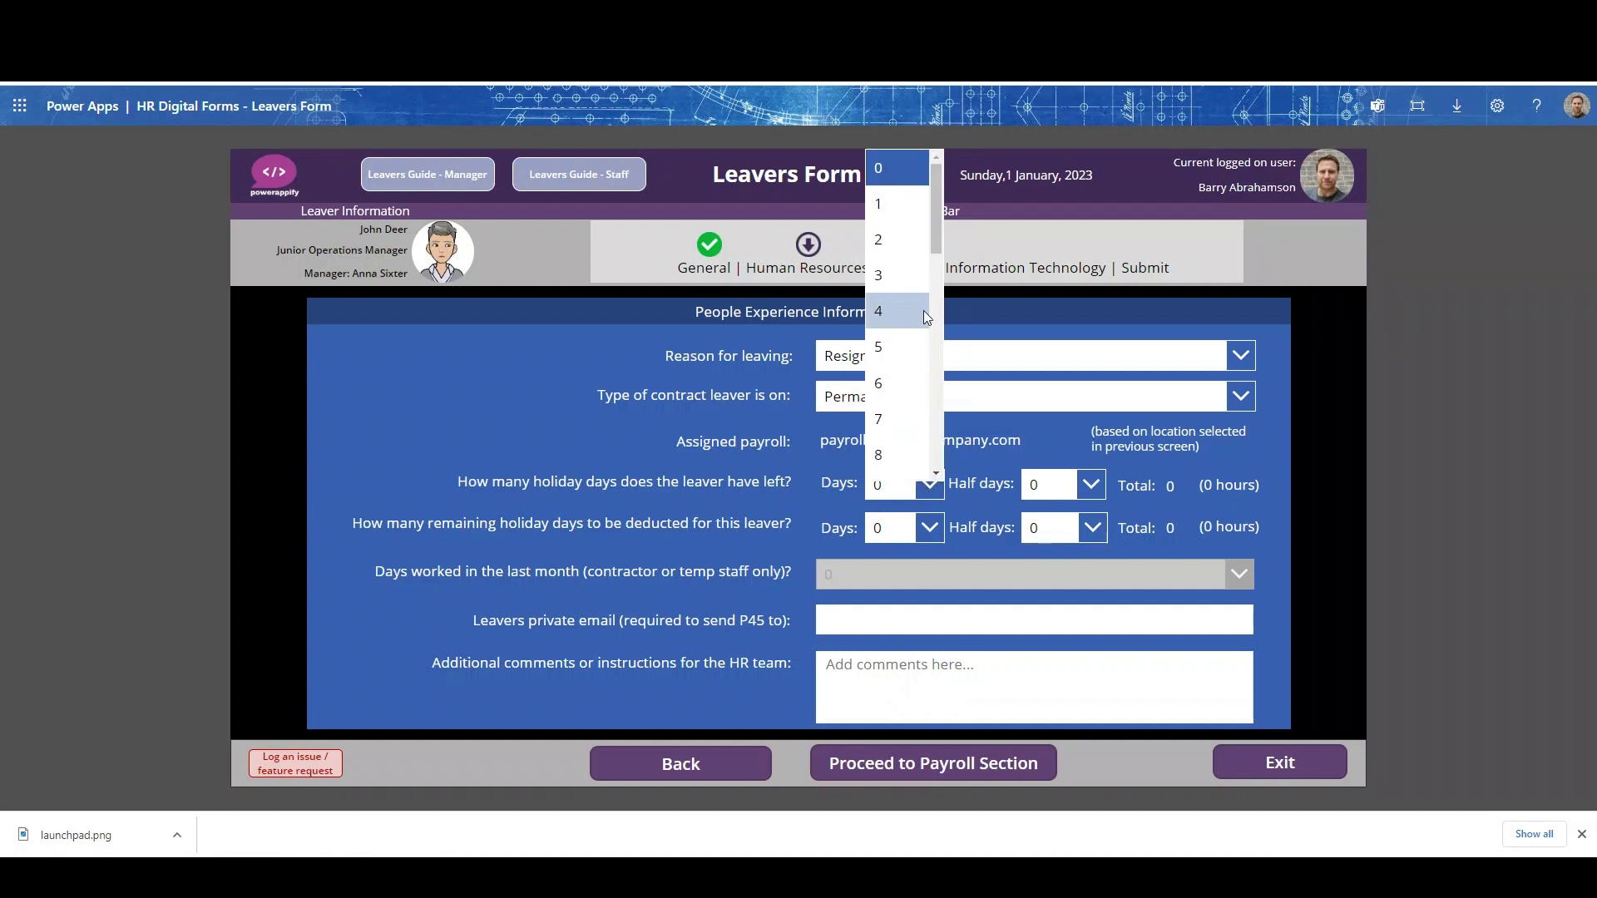
pyautogui.click(887, 347)
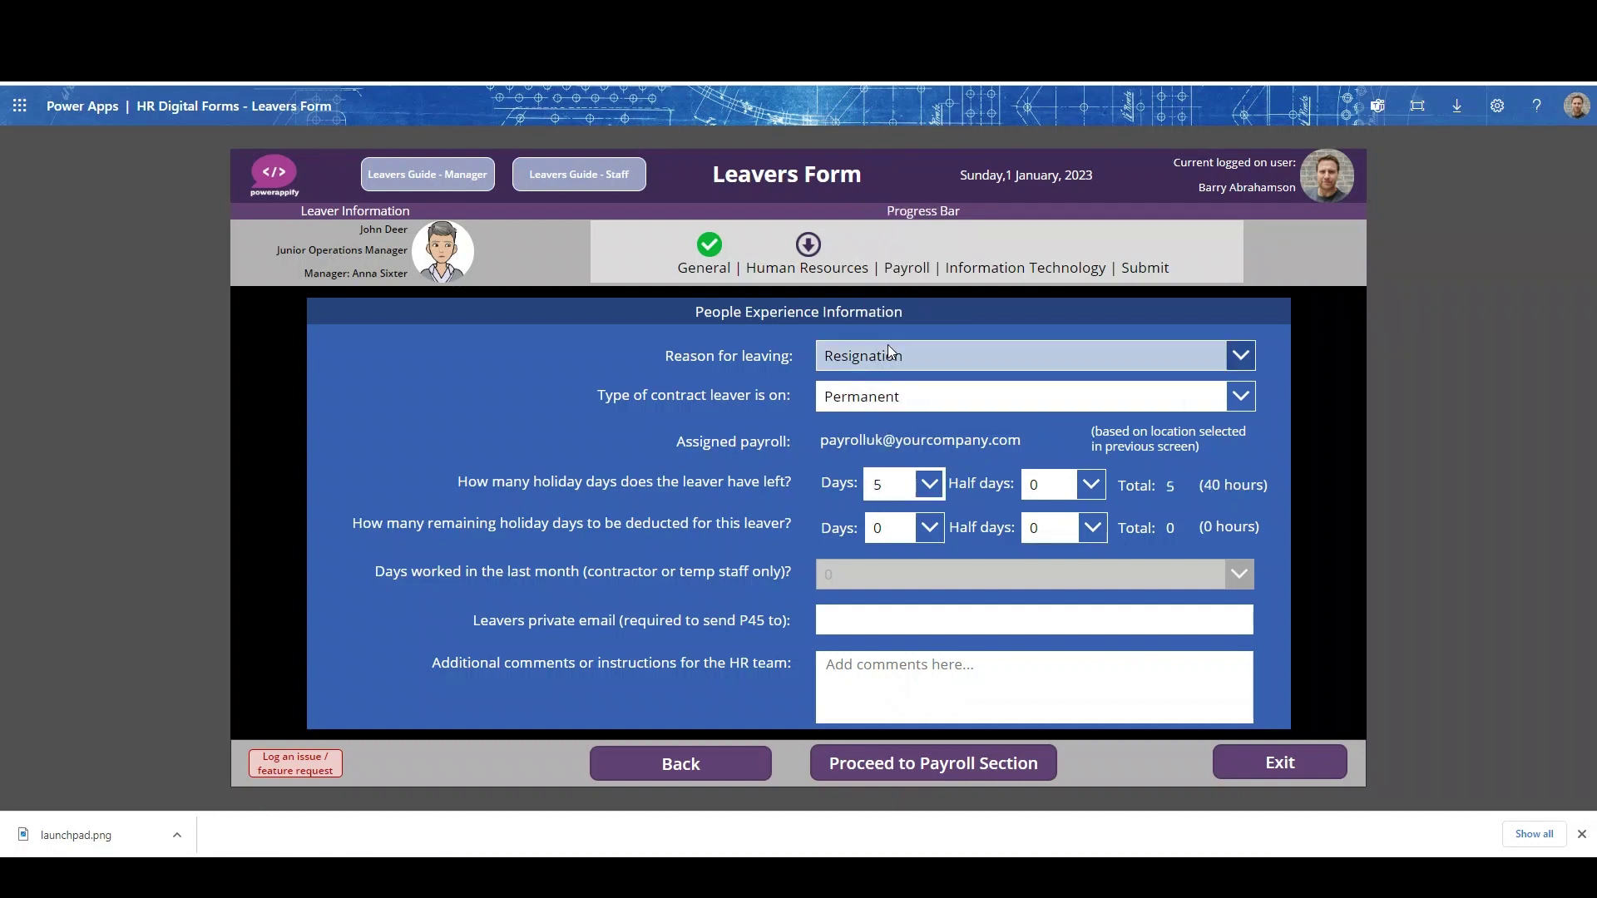
pyautogui.click(1091, 484)
pyautogui.click(1059, 550)
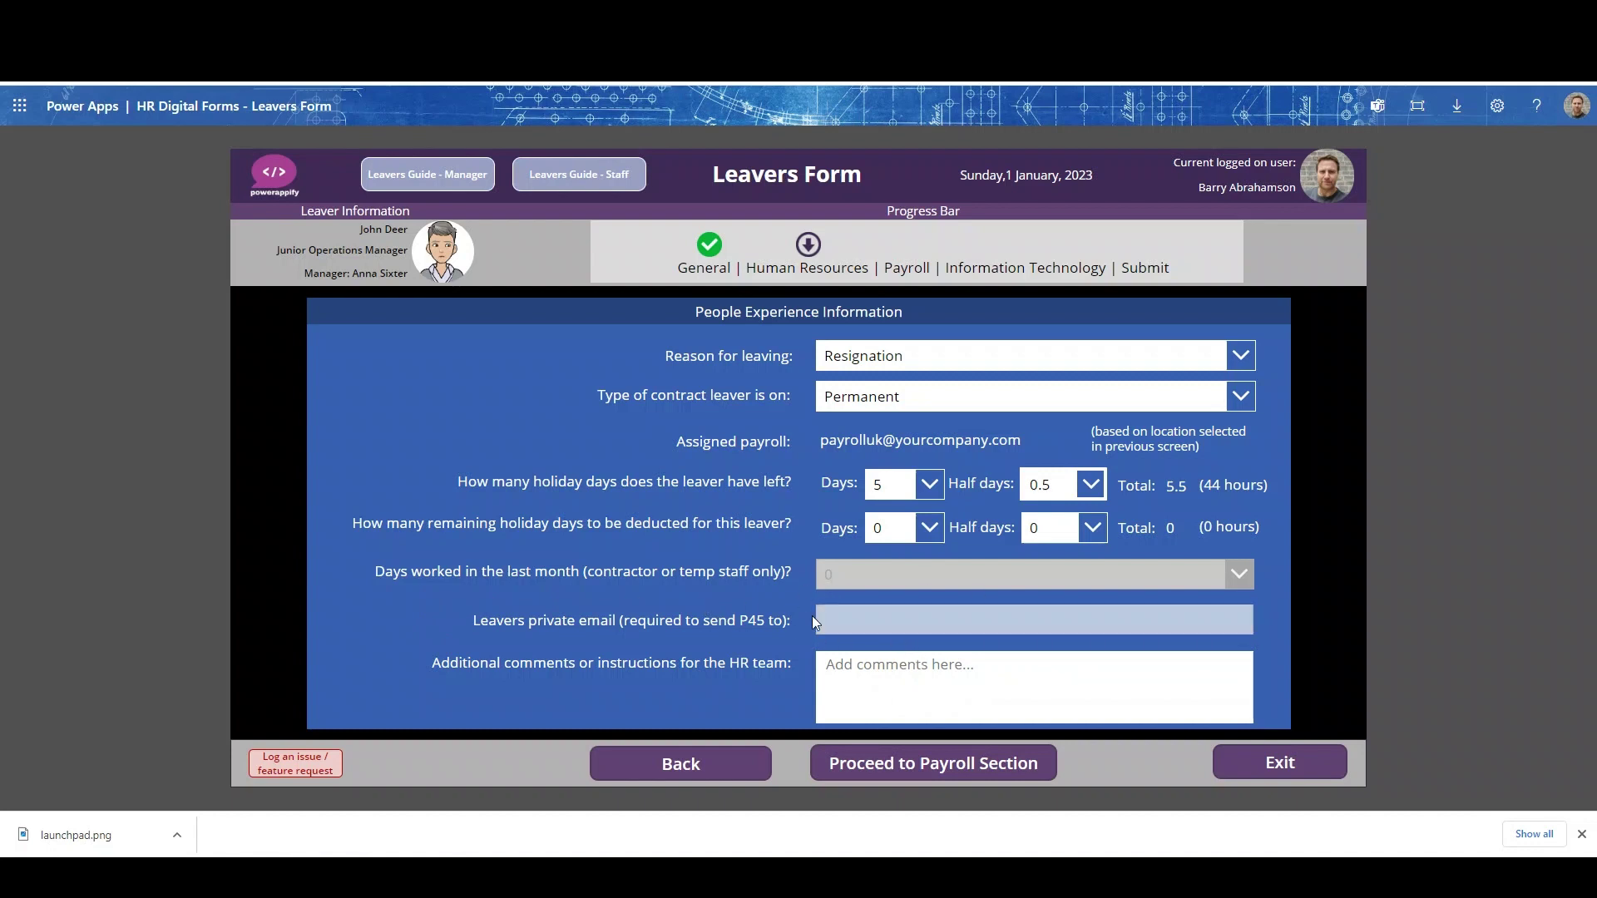
# Step: Change the leaver's contract type to "Contractor - will invoice us"
pyautogui.click(1242, 397)
pyautogui.click(998, 465)
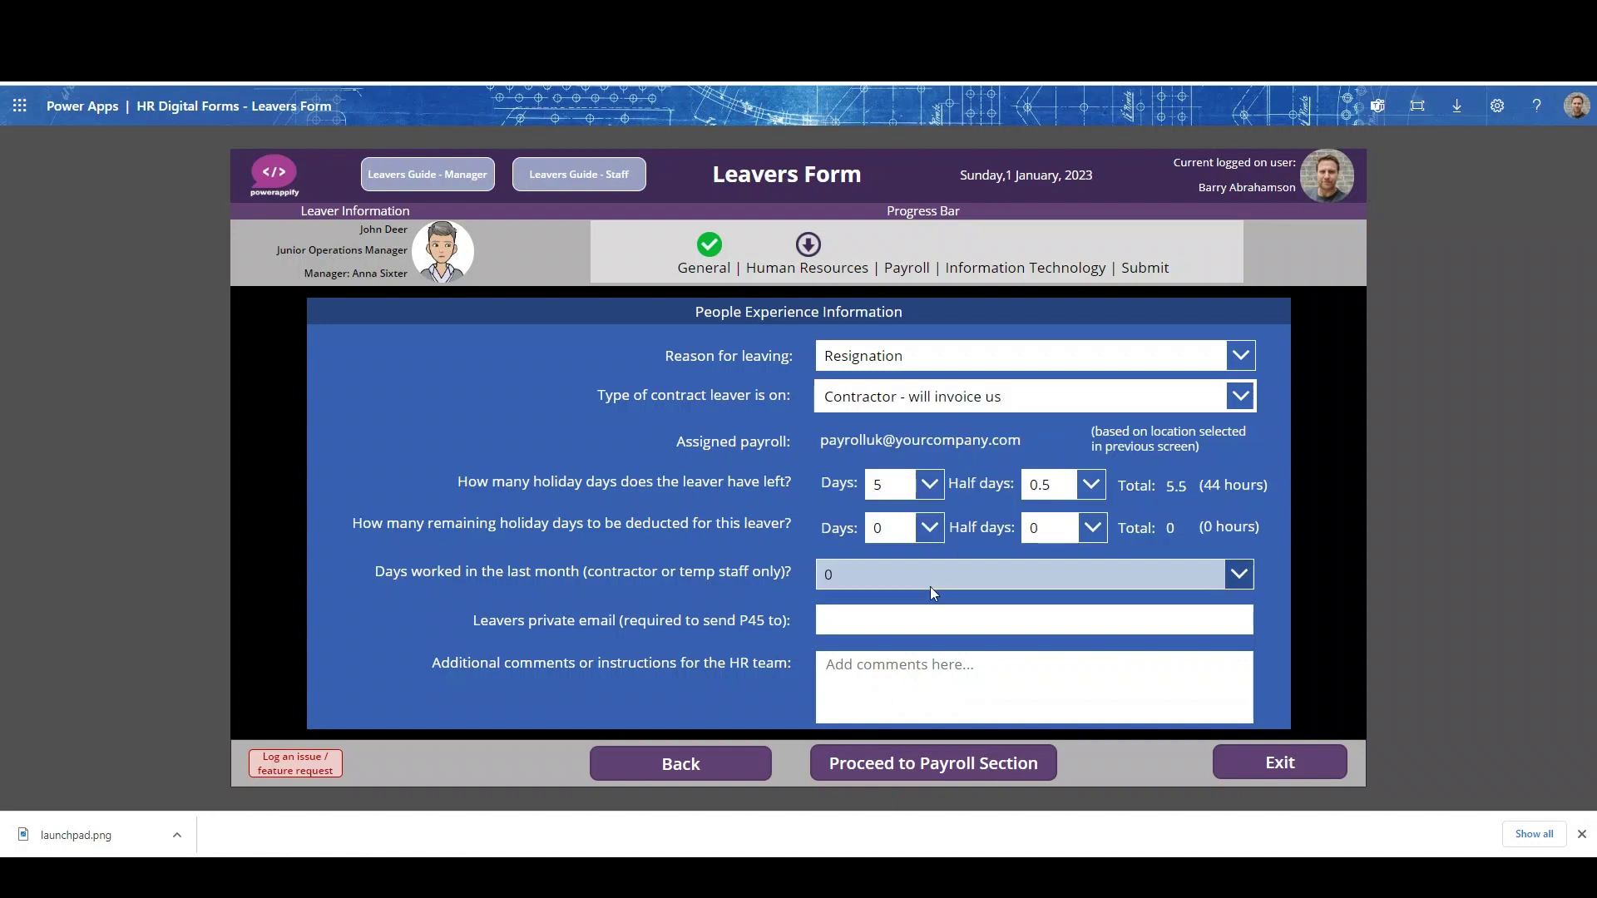
# Step: Set the leaver's contract type to Permanent and fill in the private email address for sending the P45
pyautogui.click(1240, 396)
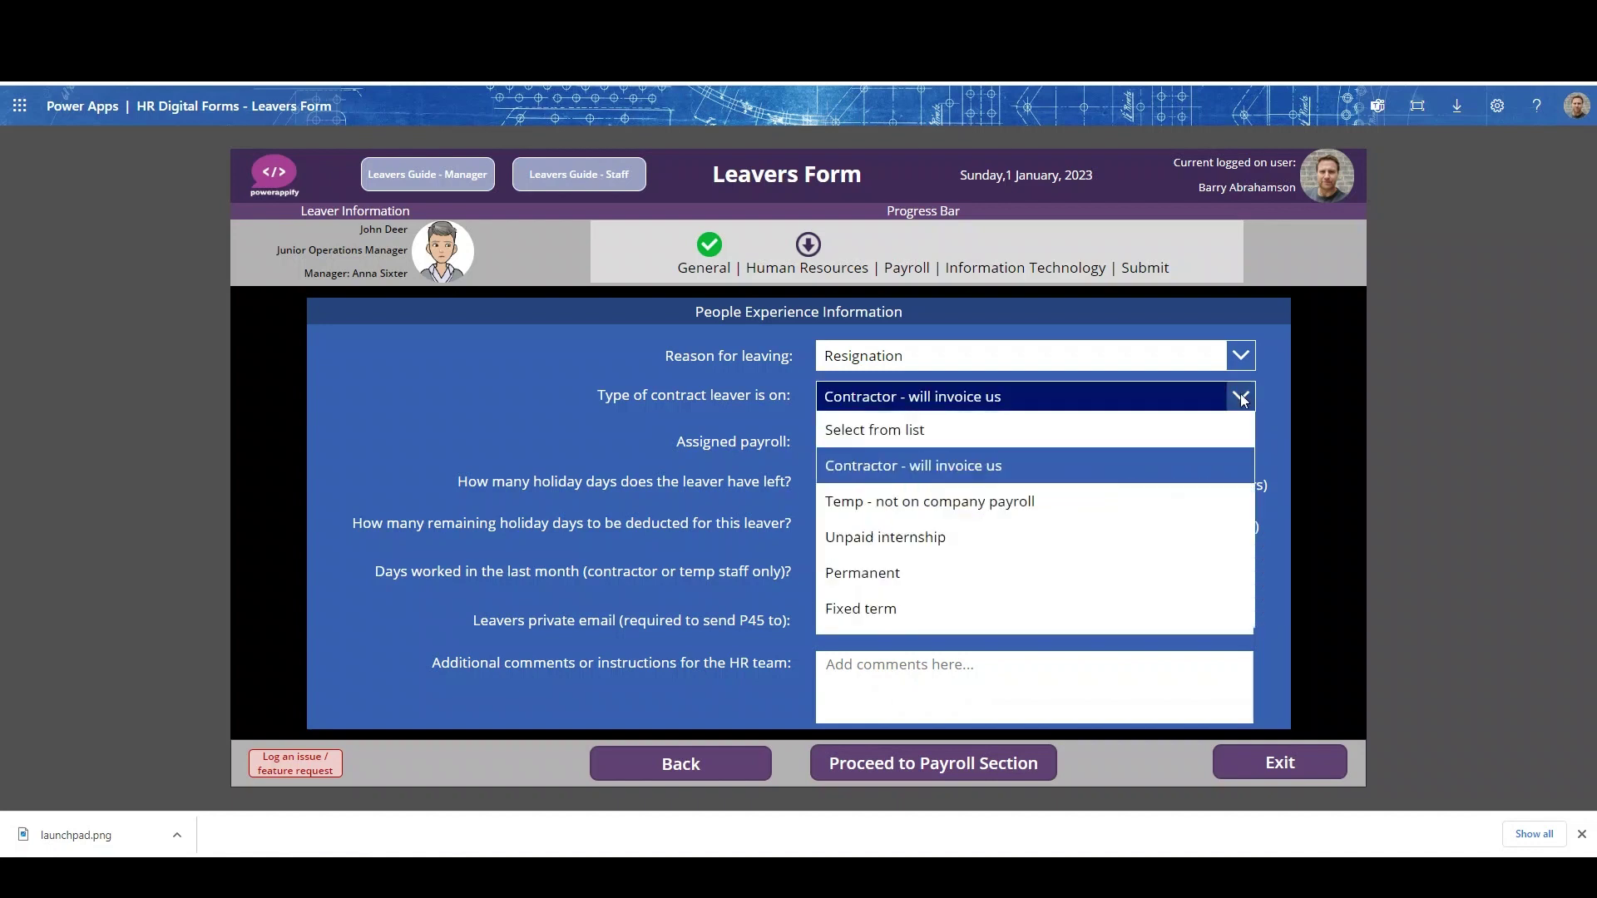
pyautogui.click(943, 587)
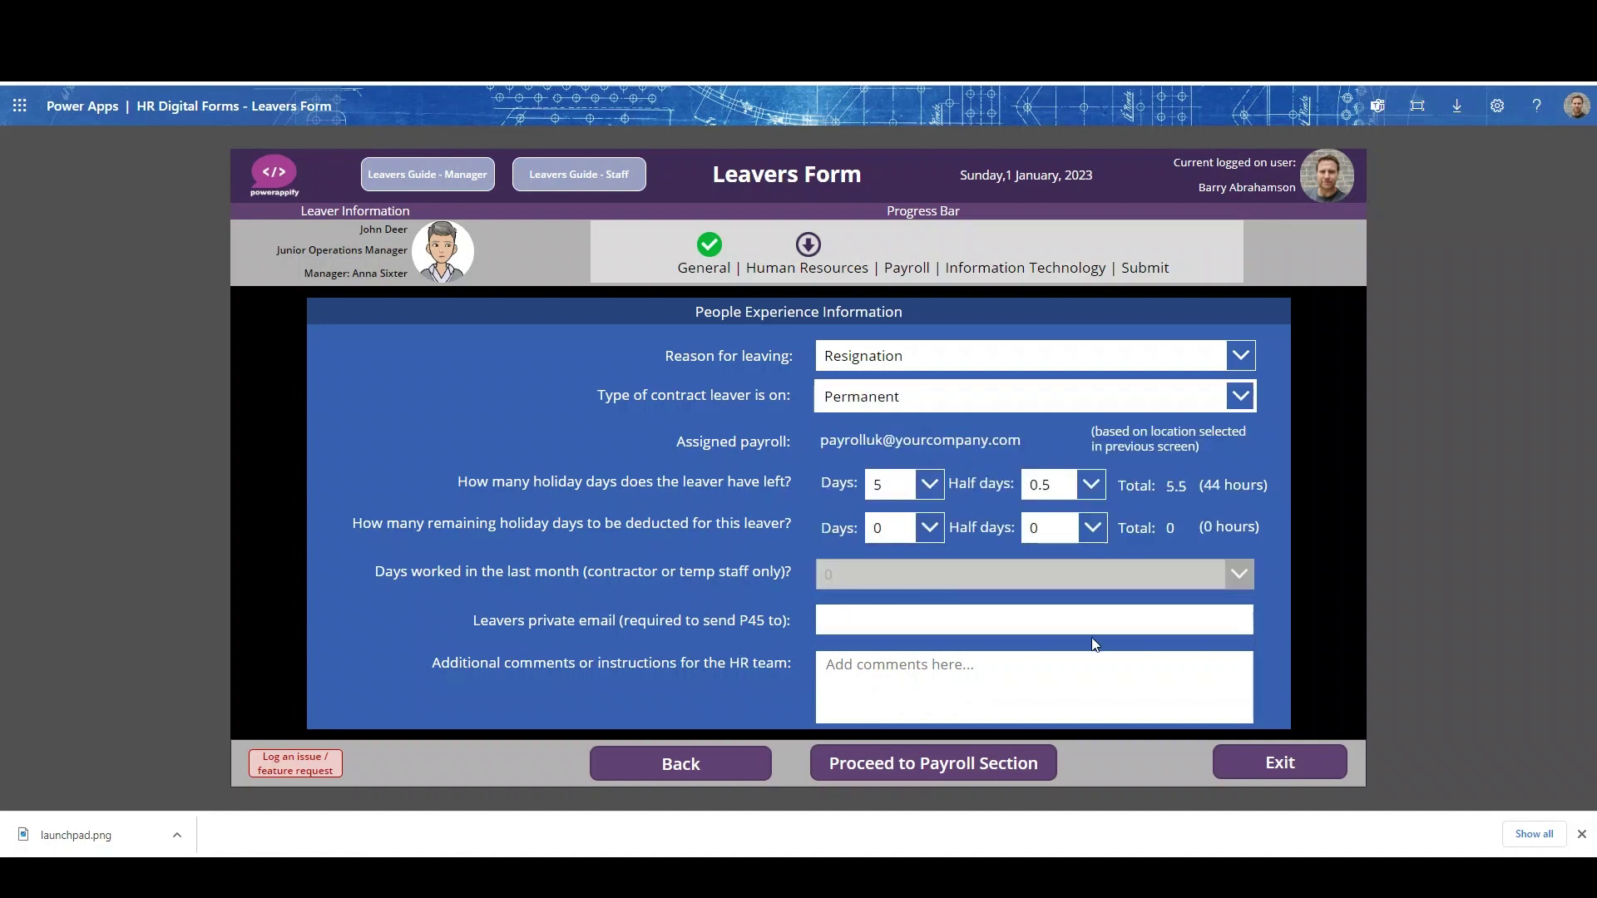
pyautogui.click(941, 625)
pyautogui.write('p')
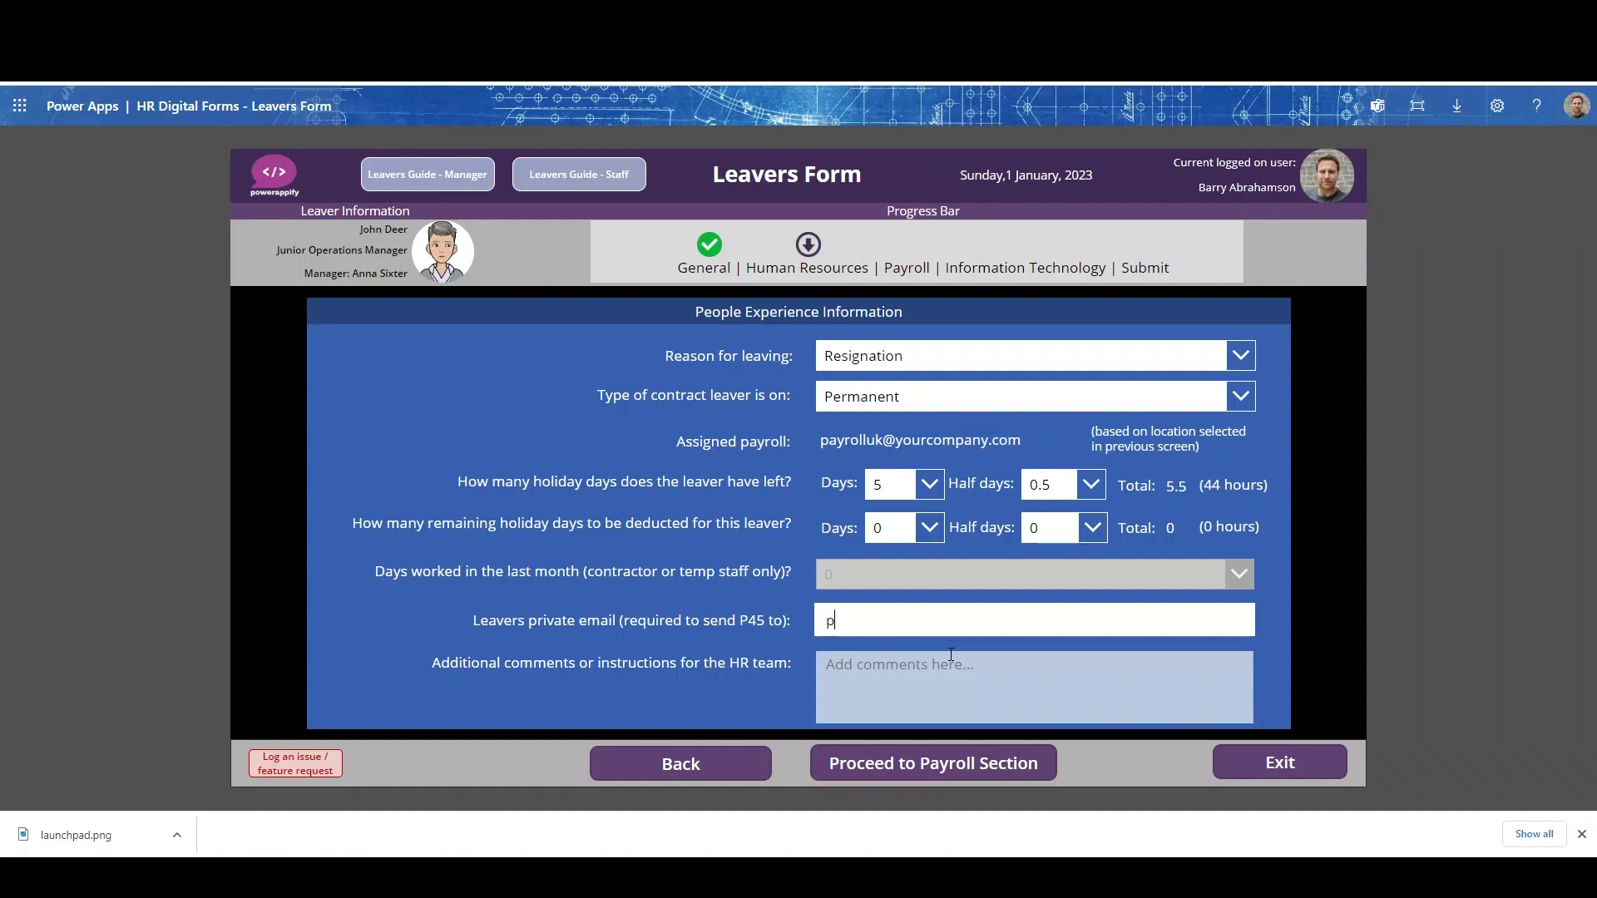
pyautogui.write('rivate@')
pyautogui.write('email.com')
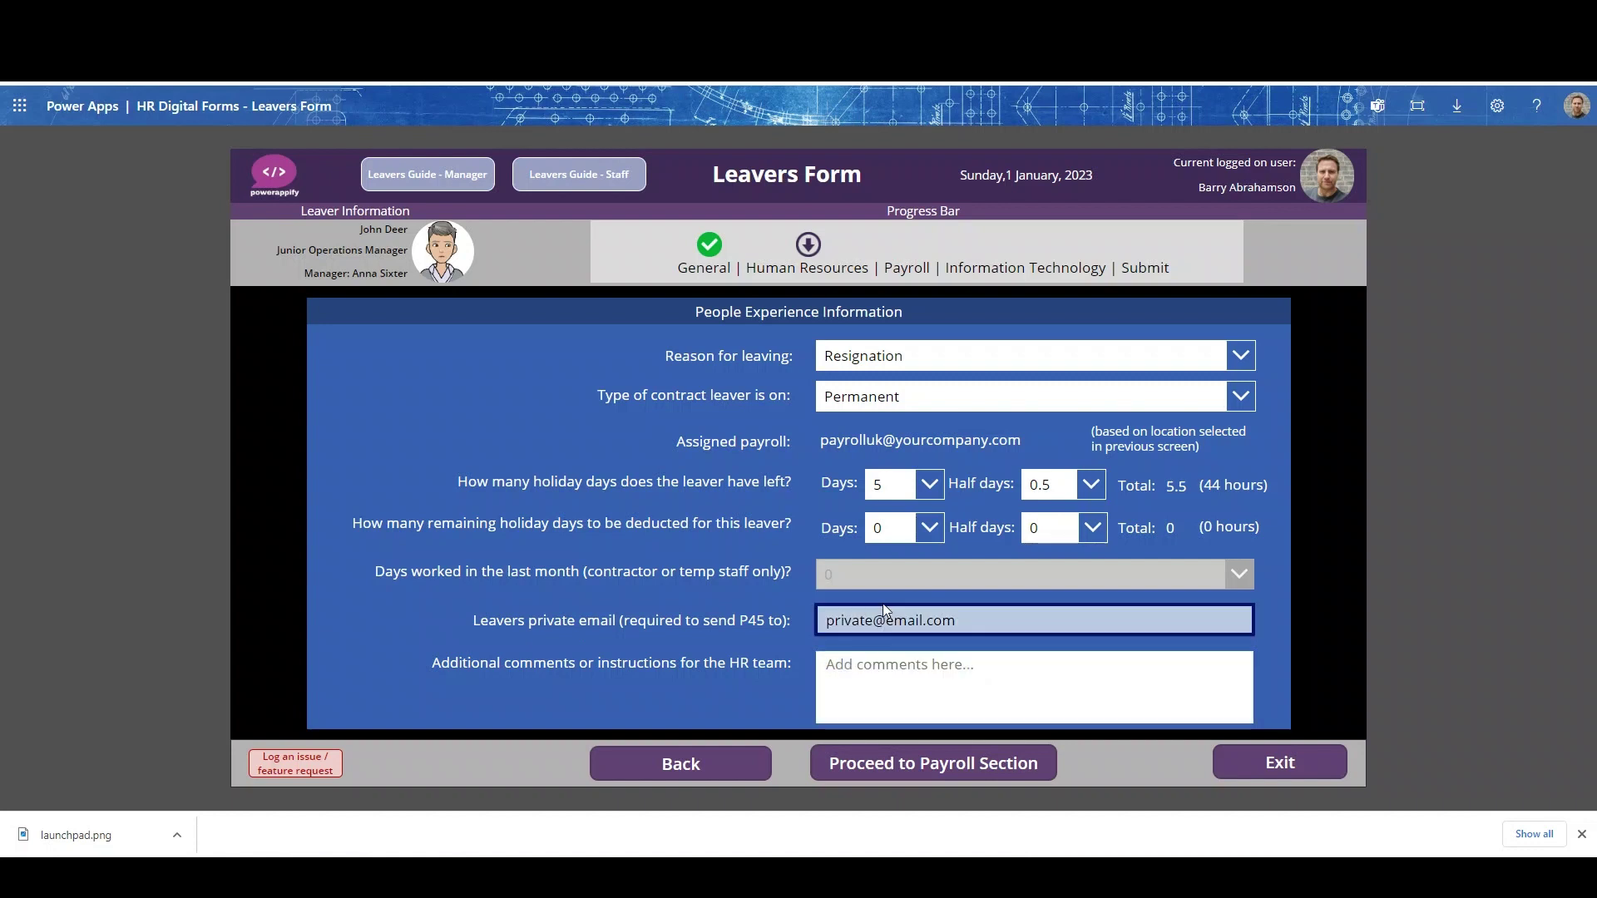
# Step: Enter "no additional comments" as the comment for the HR team and proceed to the payroll section
pyautogui.click(988, 675)
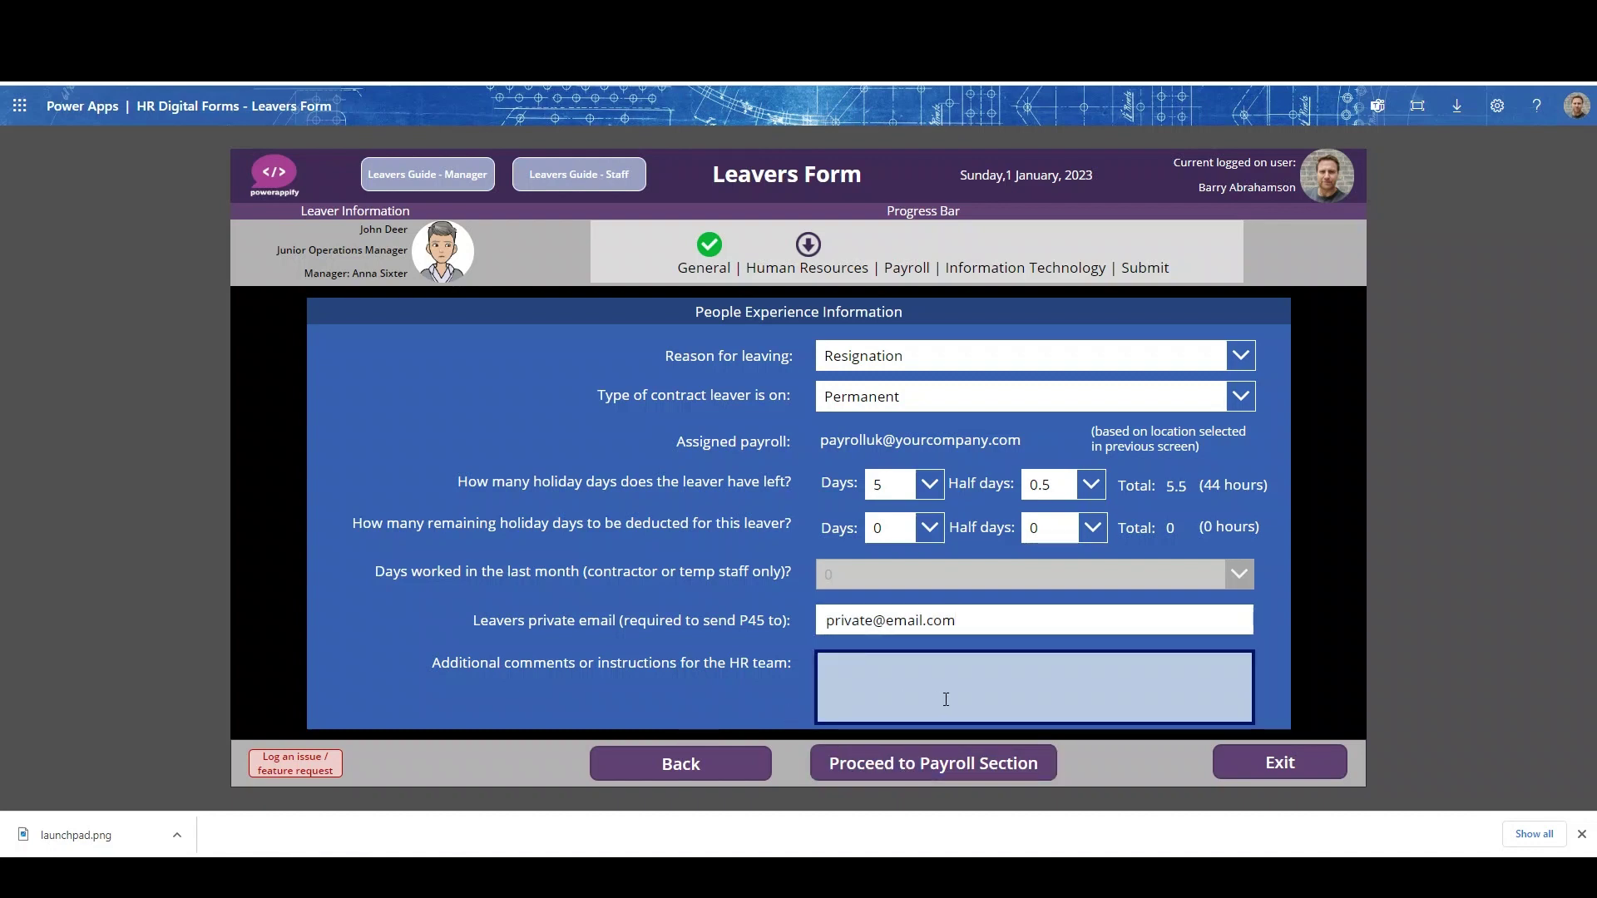
pyautogui.write('no additional comments')
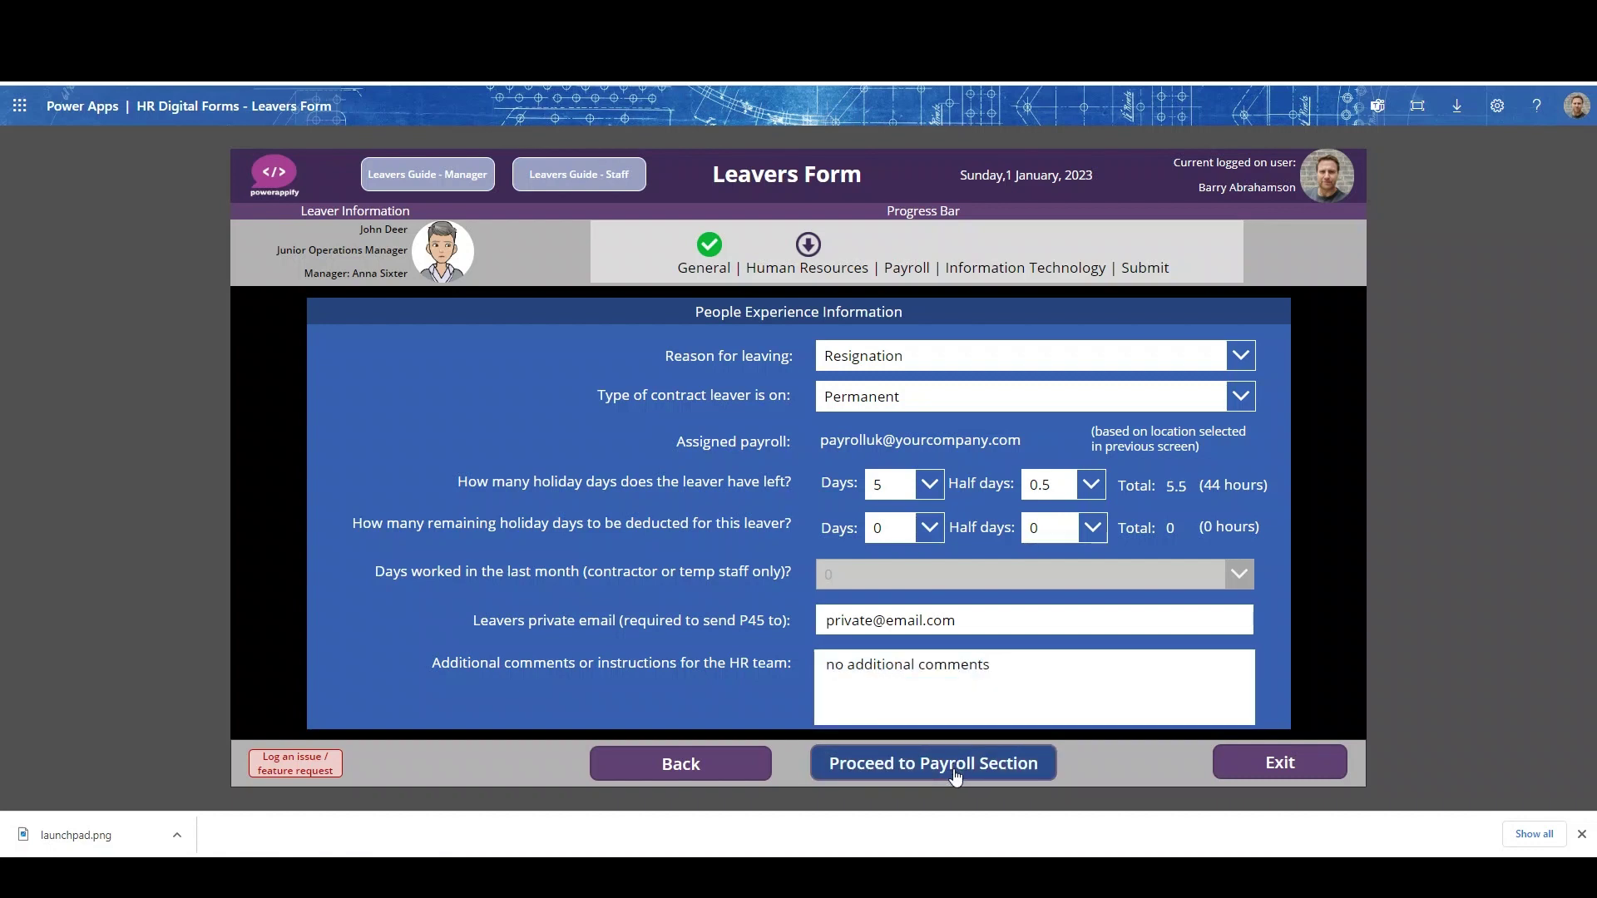
pyautogui.click(955, 773)
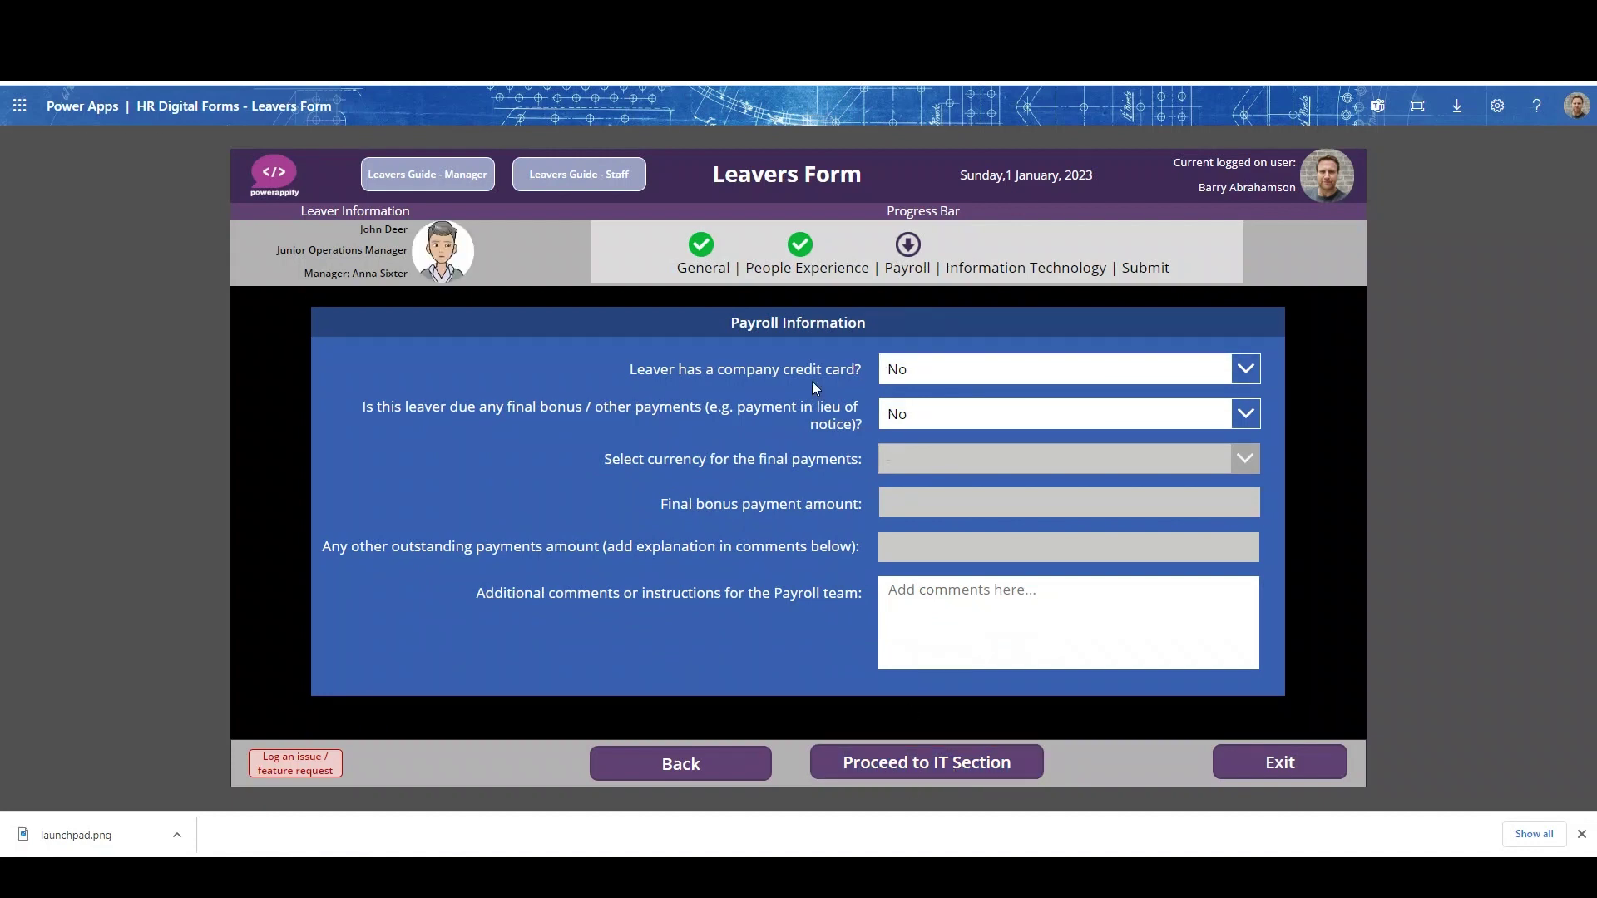
# Step: Set the company credit card answer to Yes with the payroll comment "No additional Payroll comments", and proceed to the IT section
pyautogui.click(1116, 371)
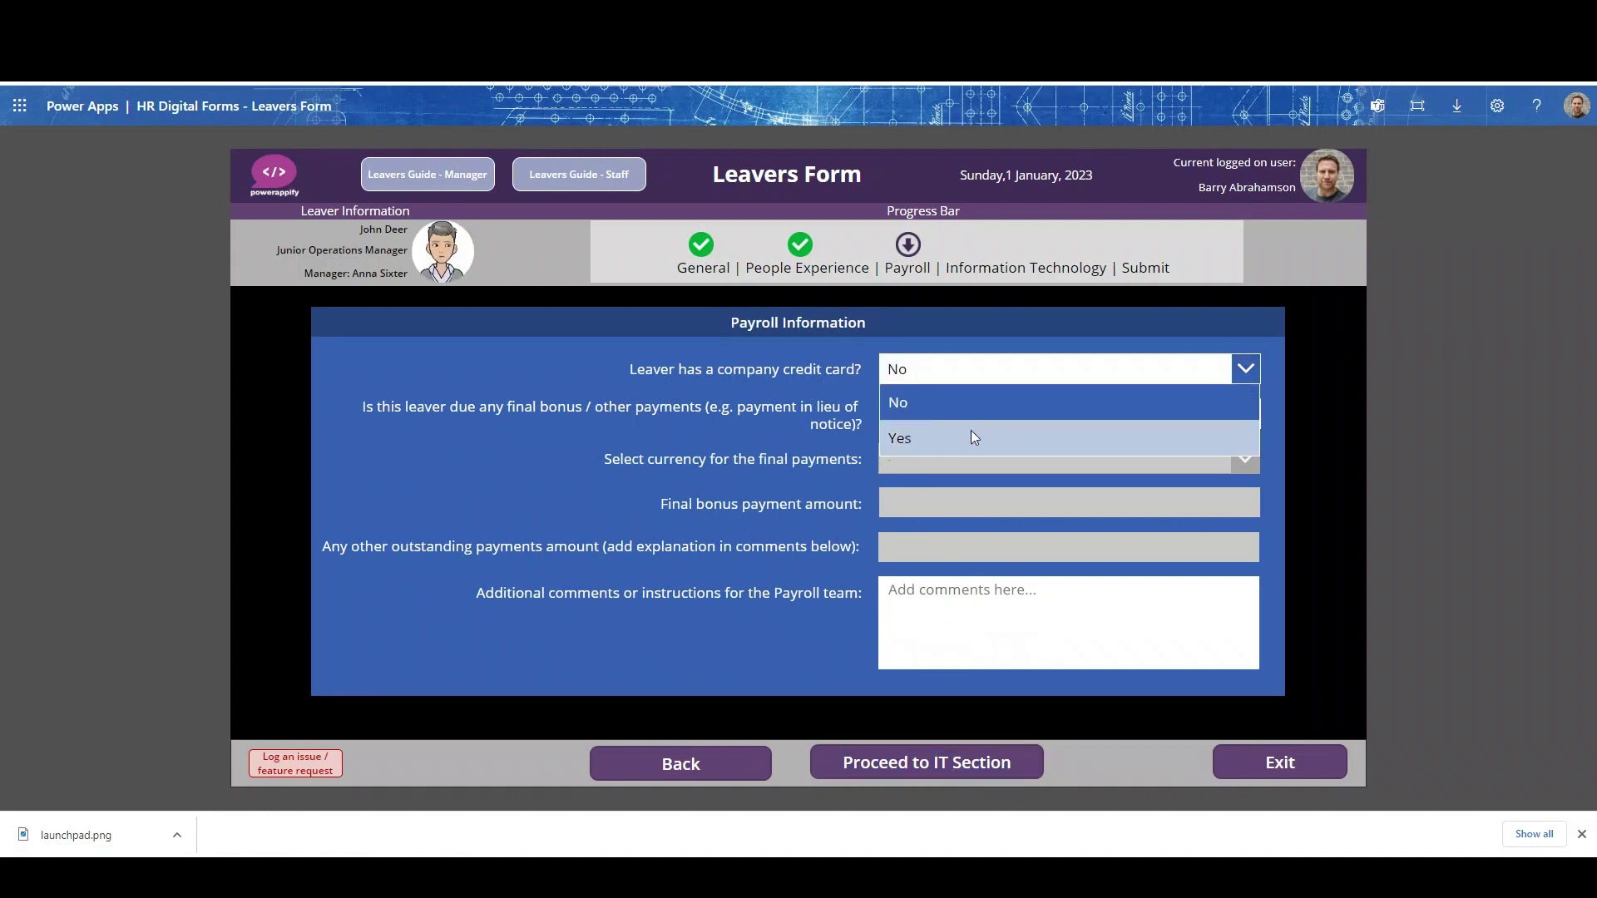
pyautogui.click(974, 438)
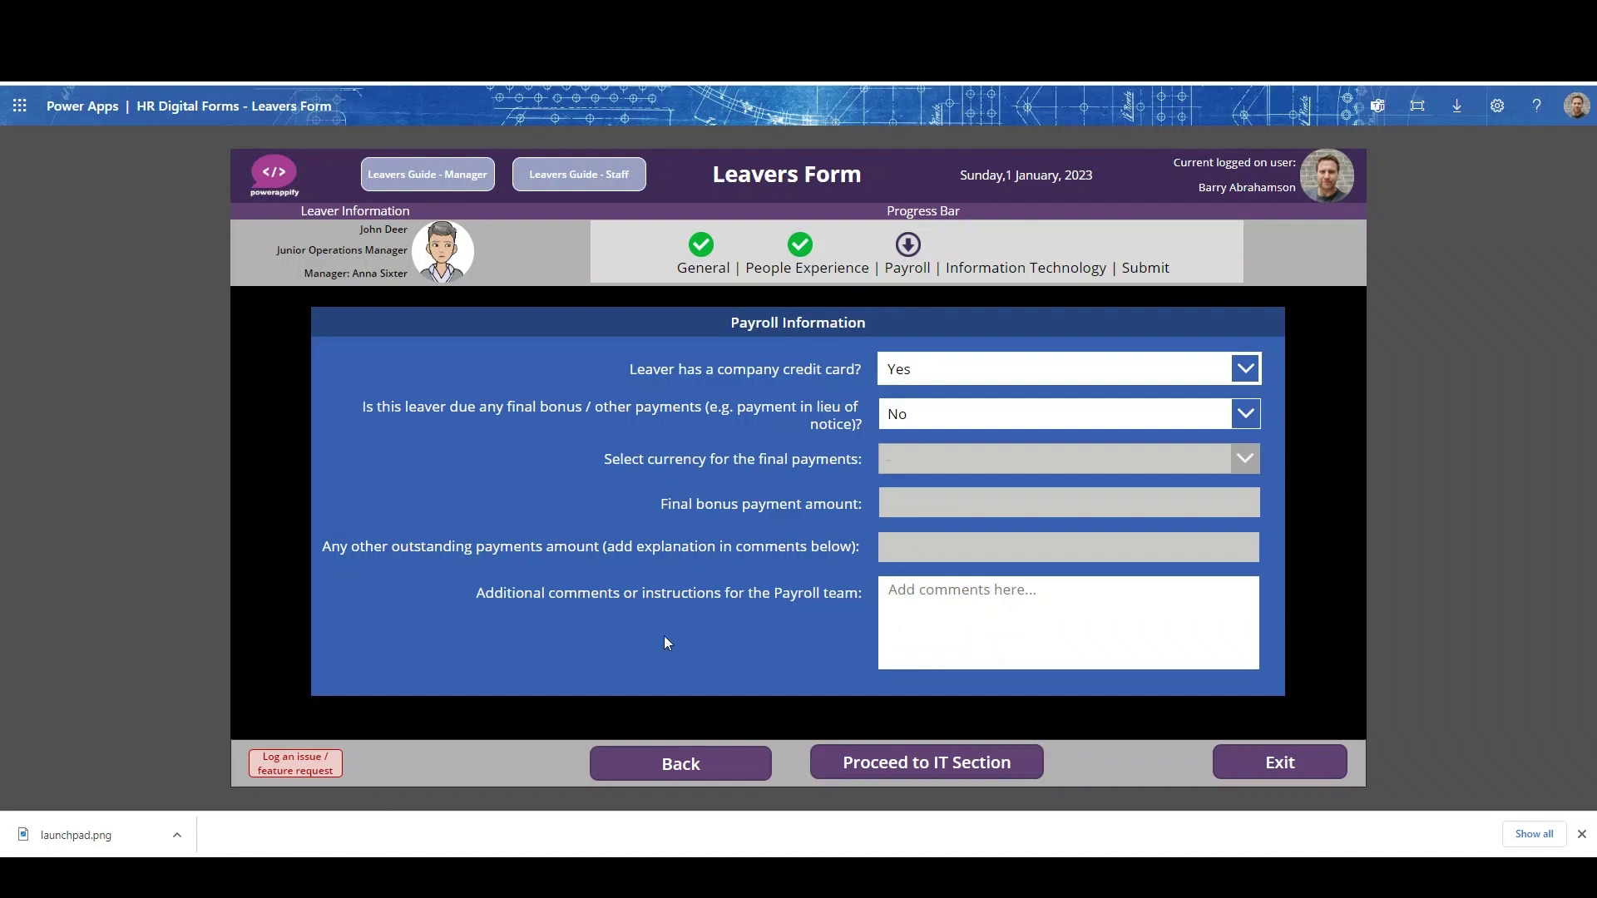
pyautogui.click(1021, 612)
pyautogui.write('No additional')
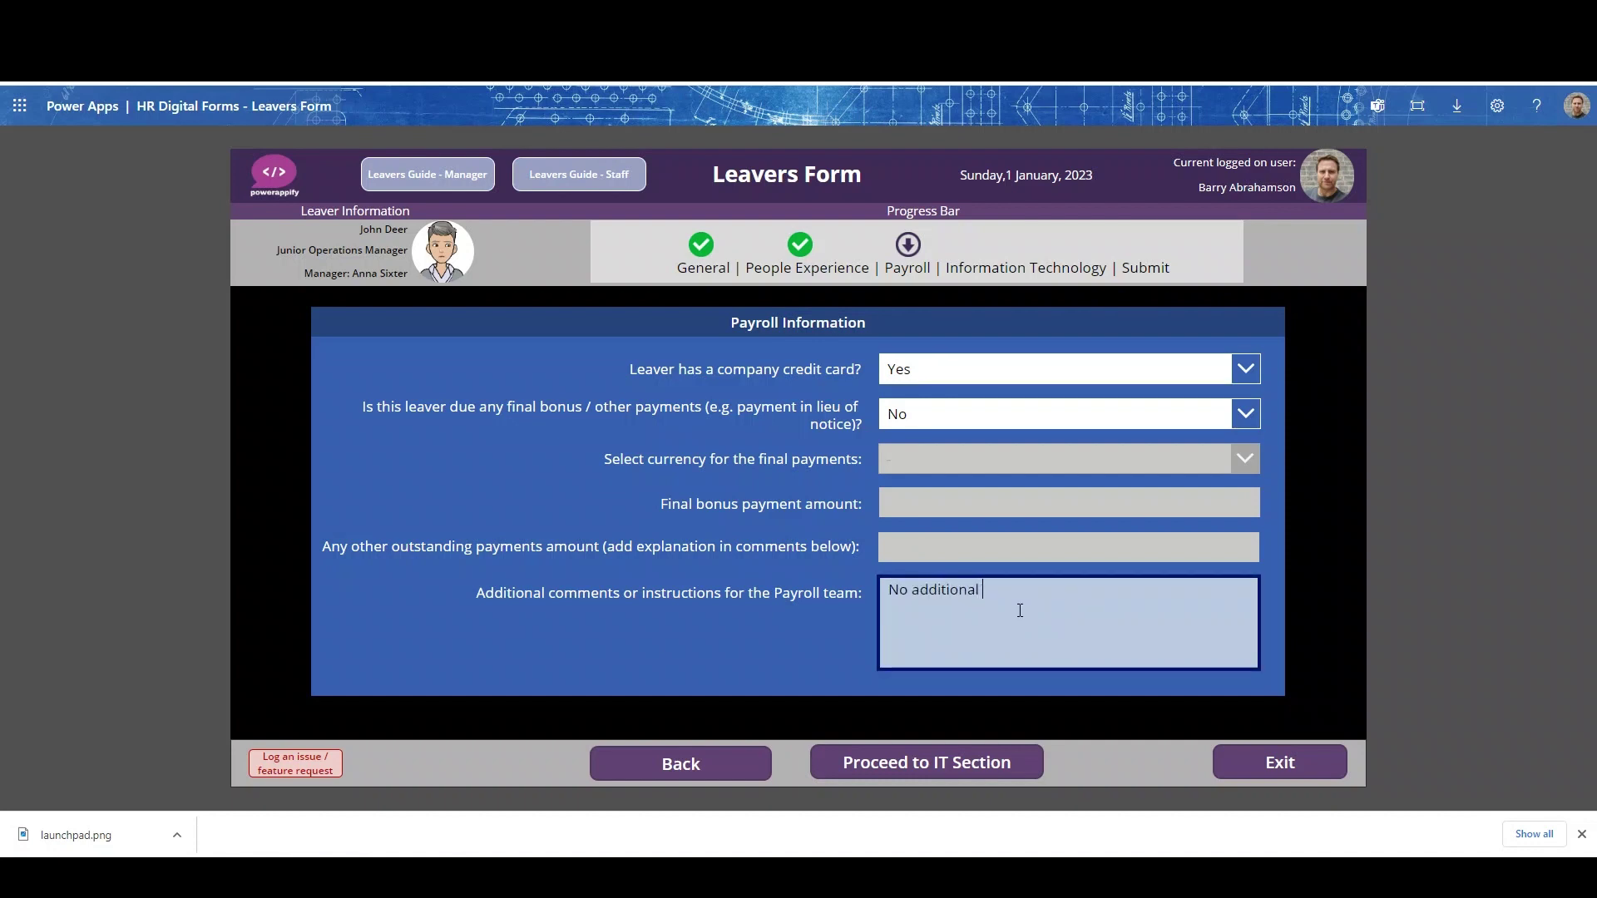
pyautogui.write(' Payroll comments')
pyautogui.click(912, 767)
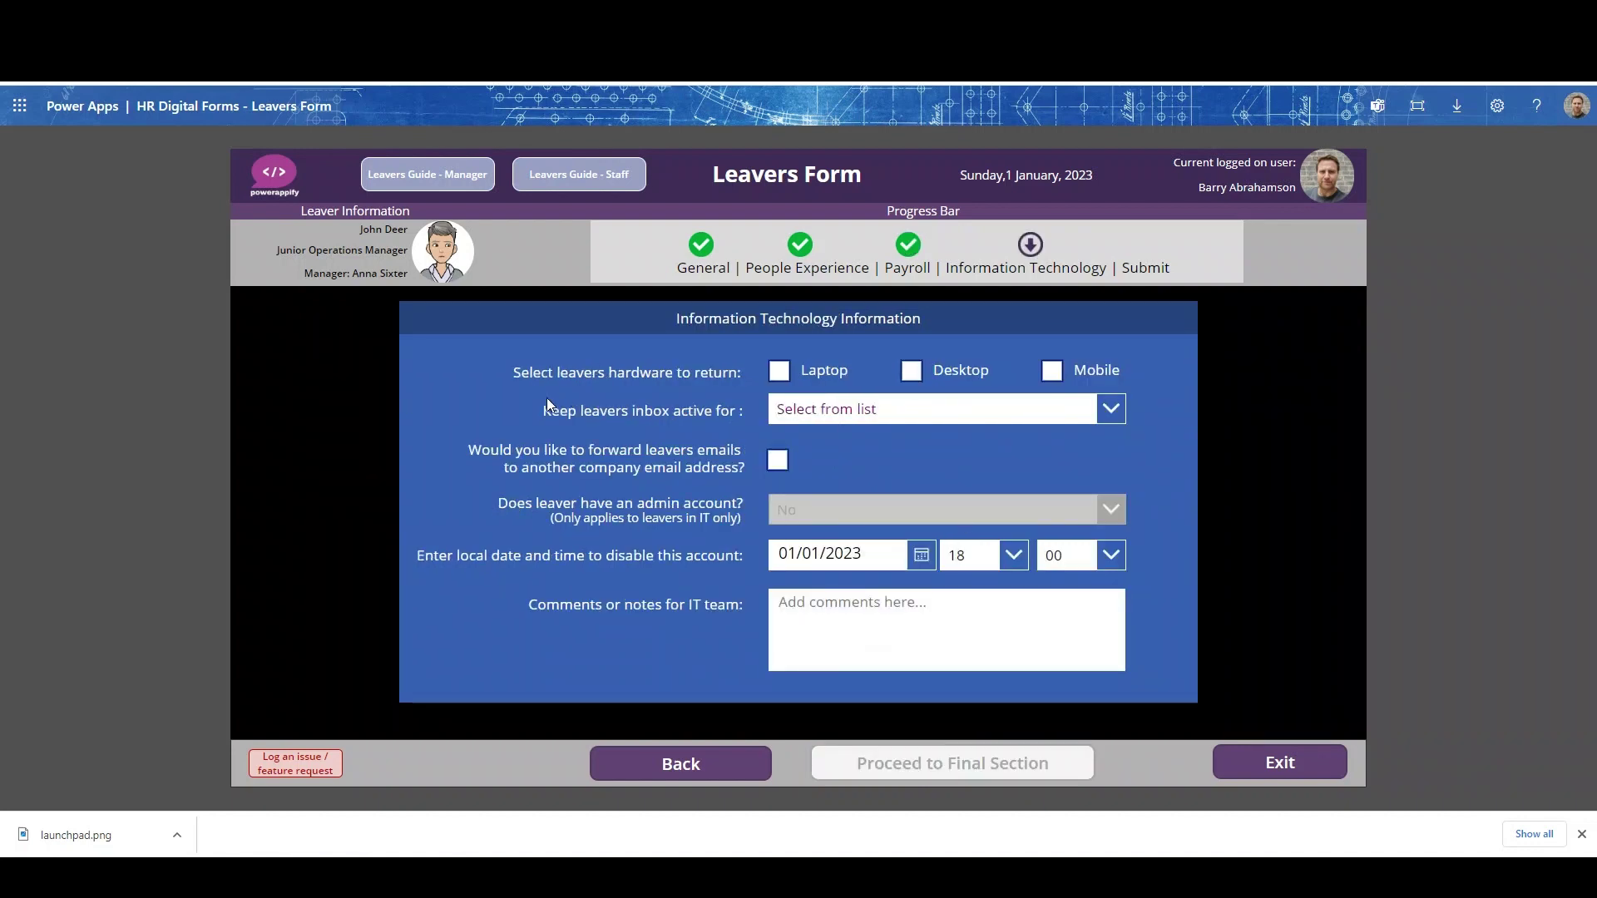
# Step: Mark Laptop and Mobile as hardware to return and keep the leaver's inbox active for 3 Months
pyautogui.click(780, 372)
pyautogui.click(1052, 371)
pyautogui.click(1110, 409)
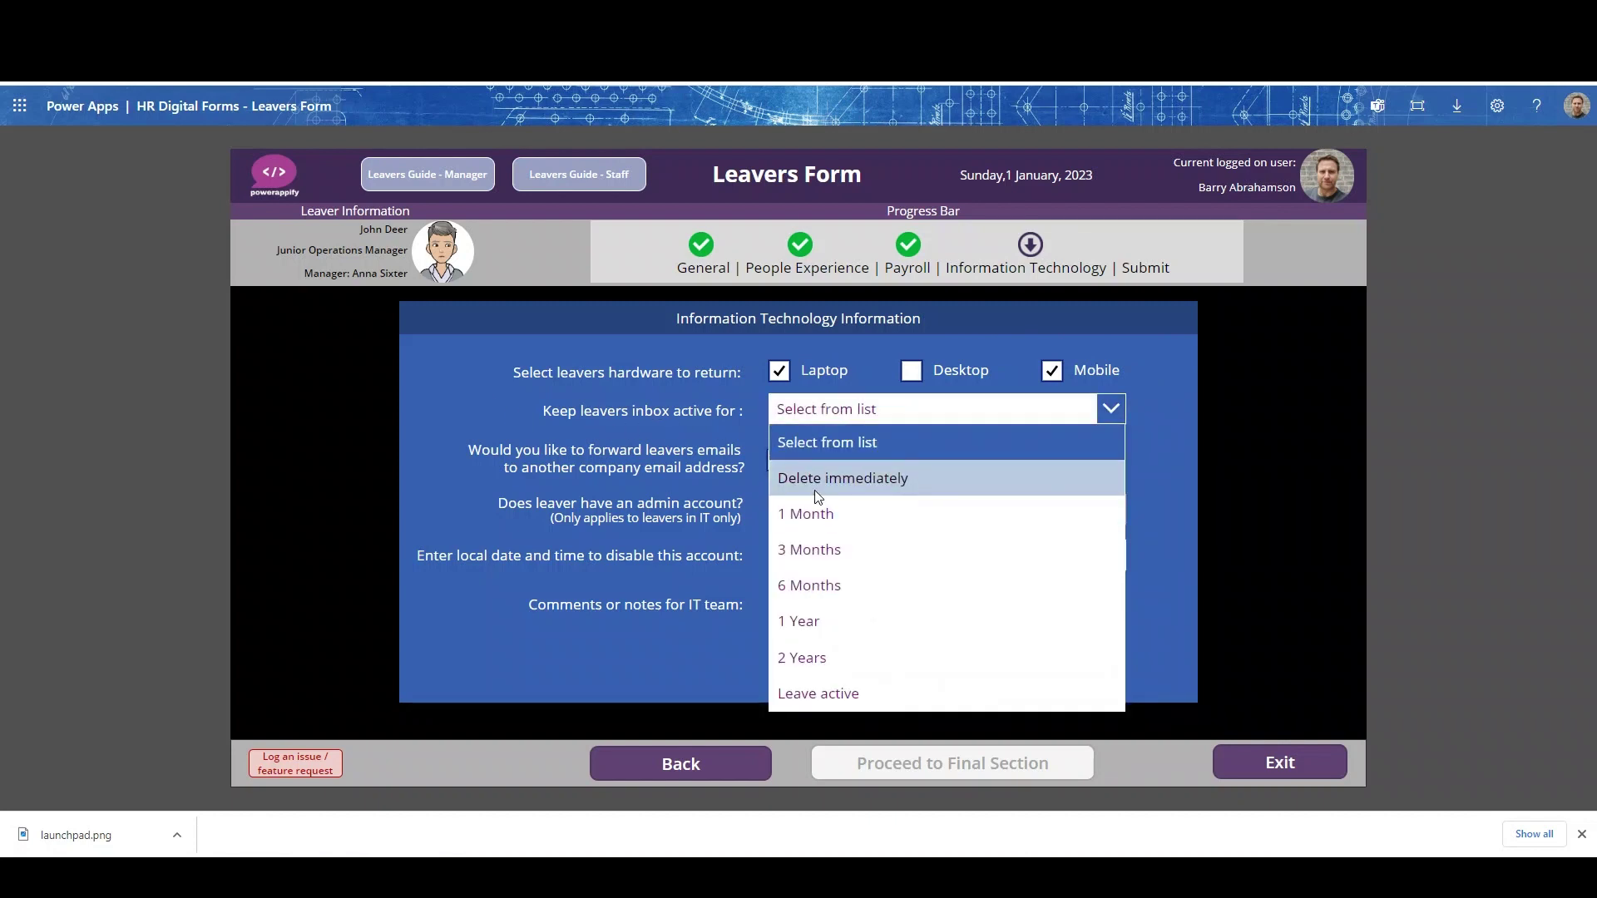
pyautogui.click(816, 542)
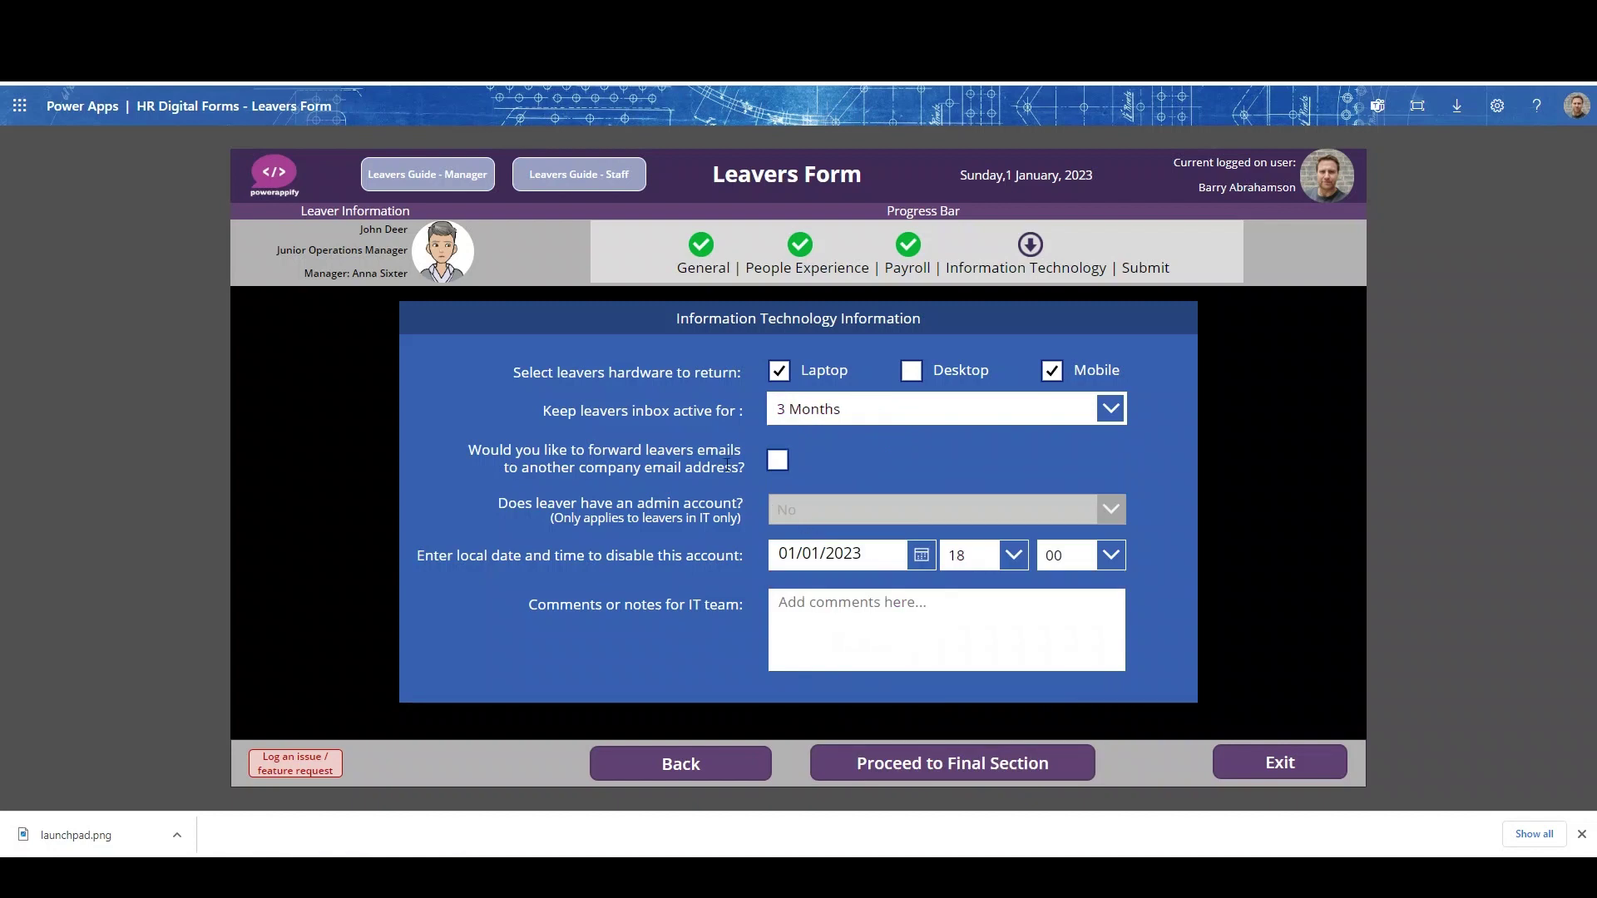
# Step: Enable forwarding of the leaver's emails and choose the manager's company email address as the recipient
pyautogui.click(778, 460)
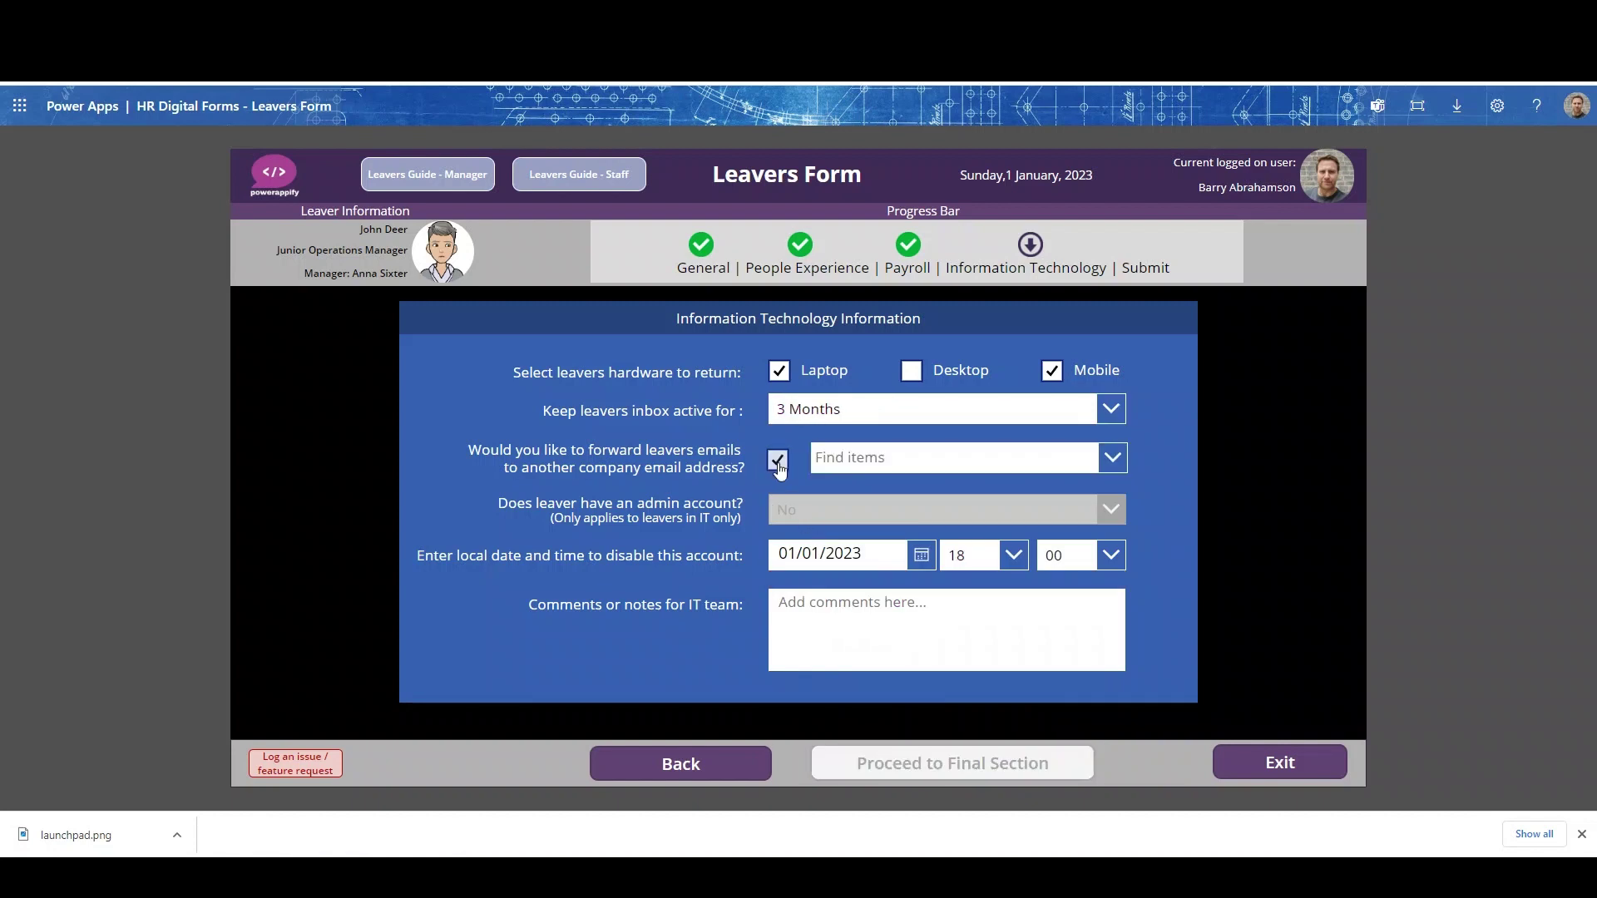
pyautogui.click(990, 459)
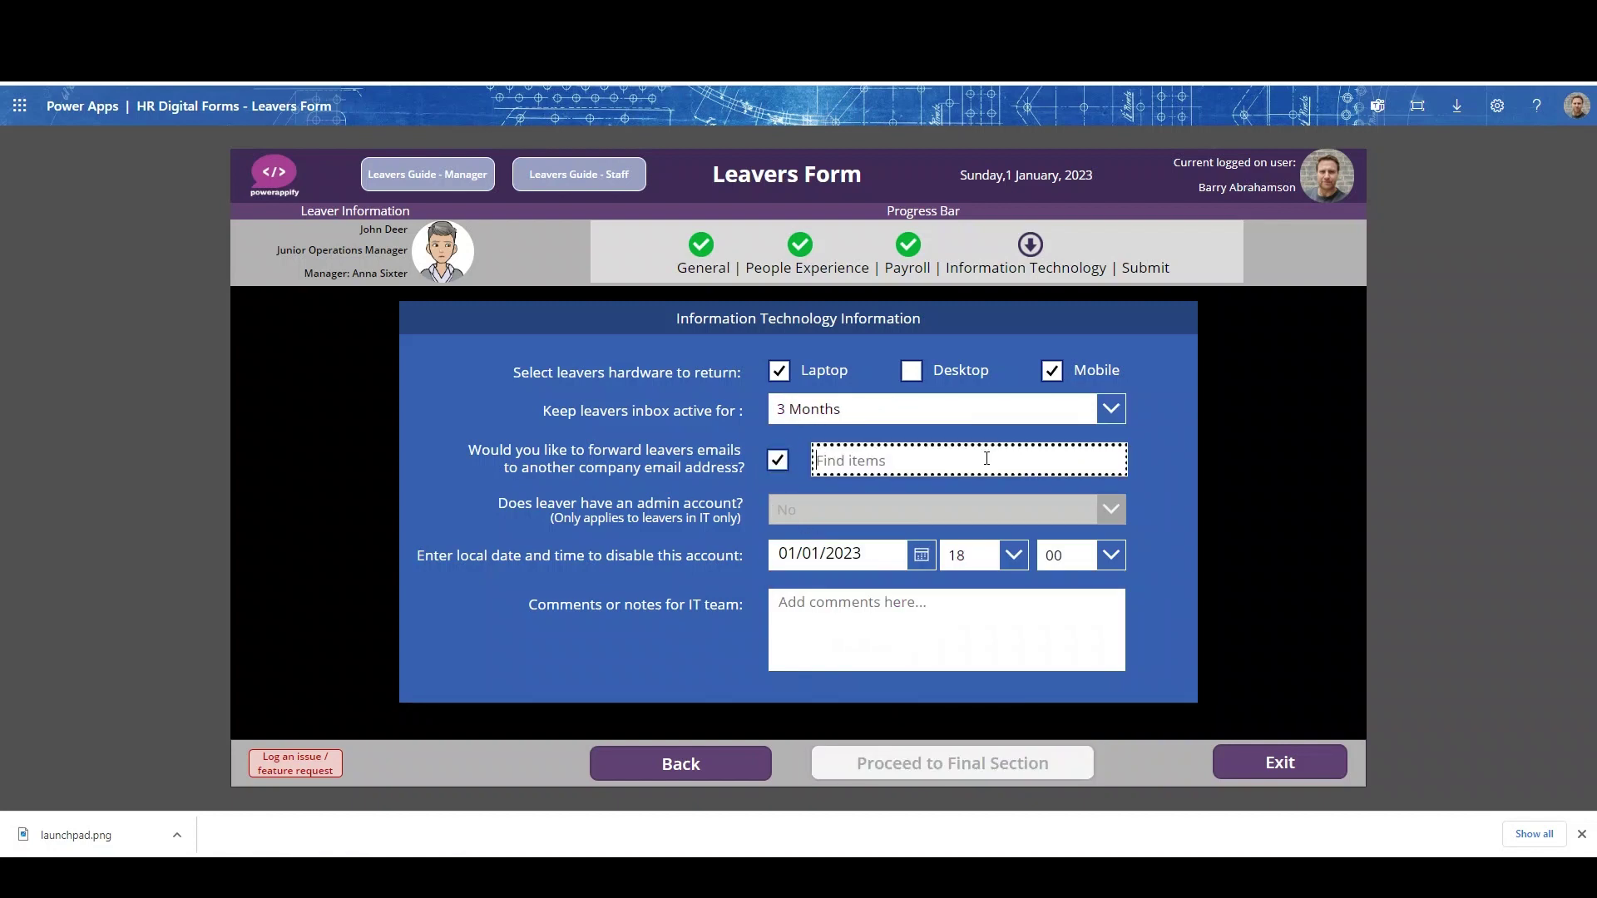
pyautogui.write('anna')
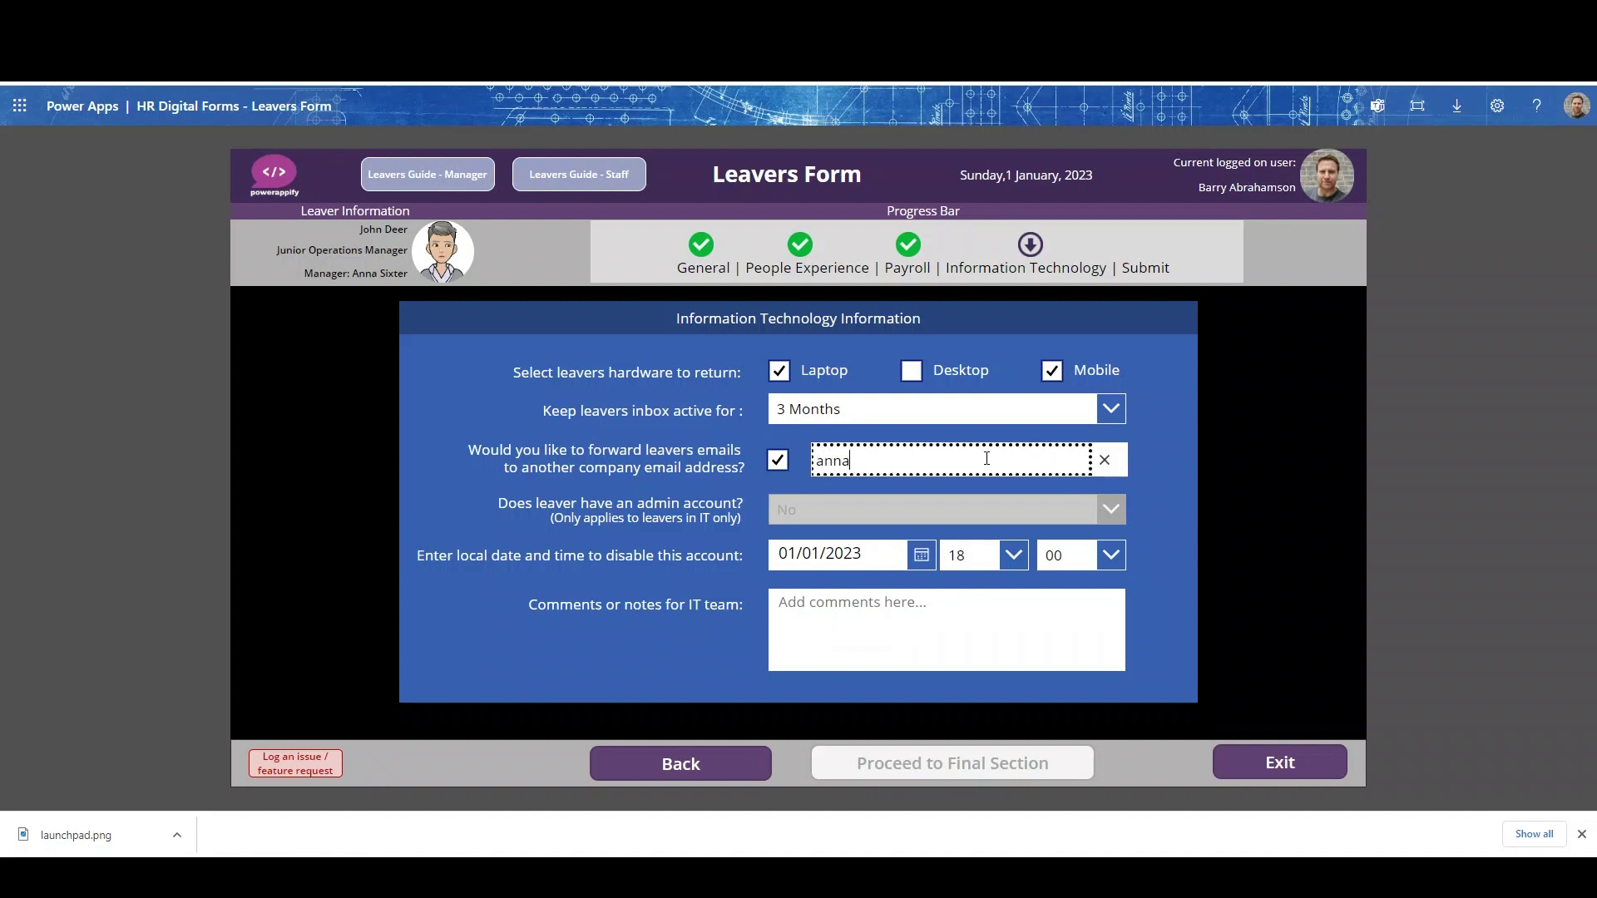
pyautogui.click(955, 492)
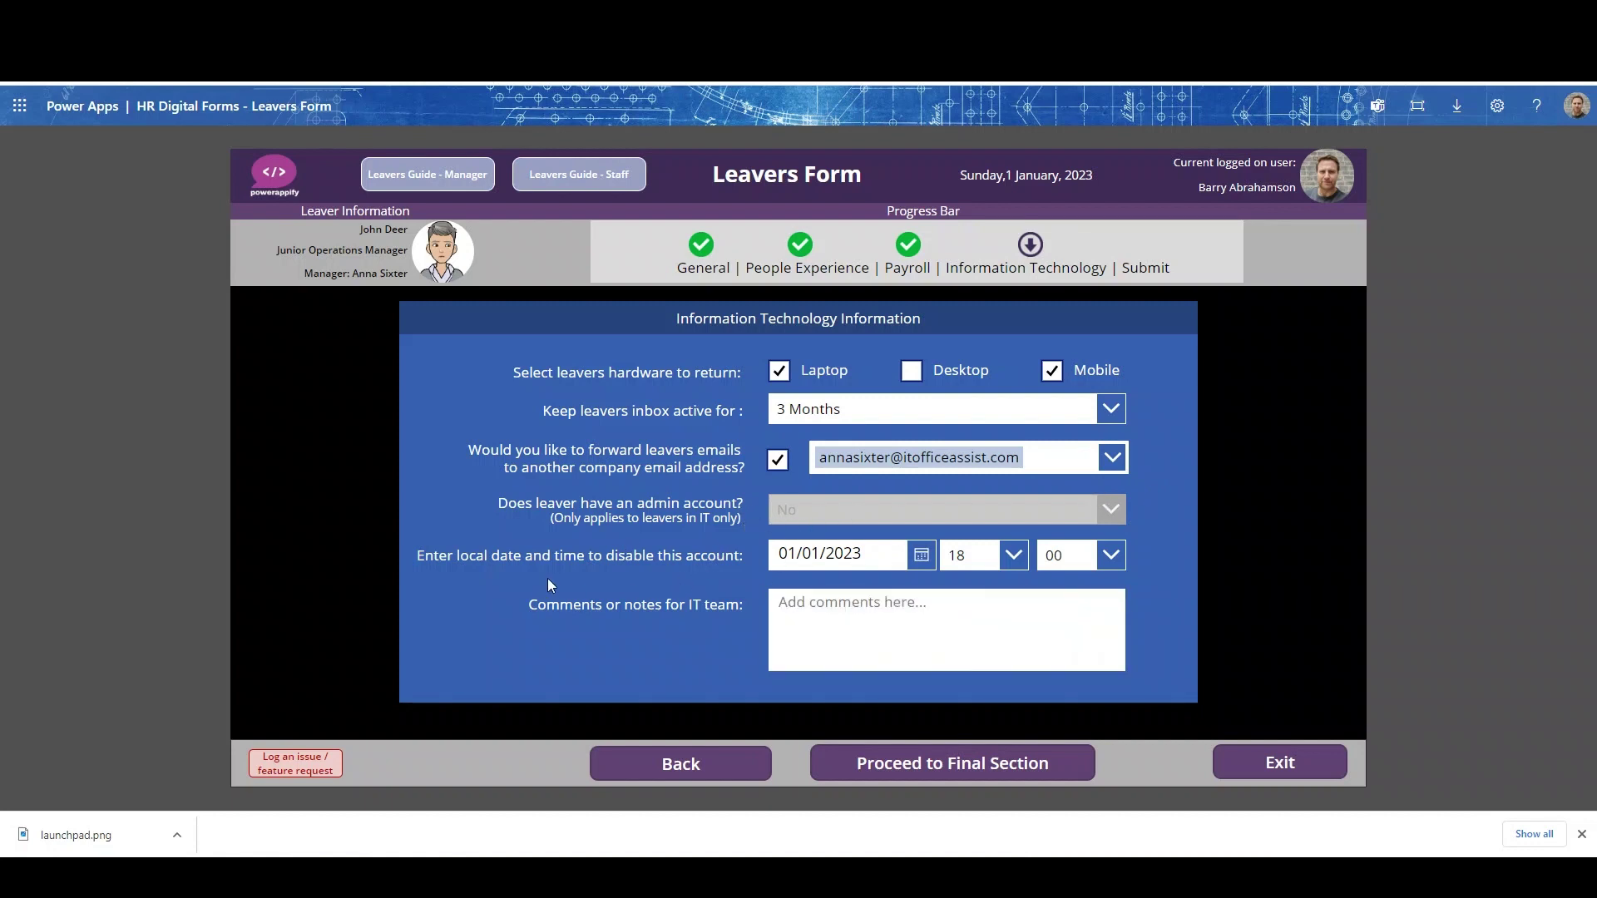
# Step: Set the date for disabling the leaver's account to 31/01/2023
pyautogui.click(922, 555)
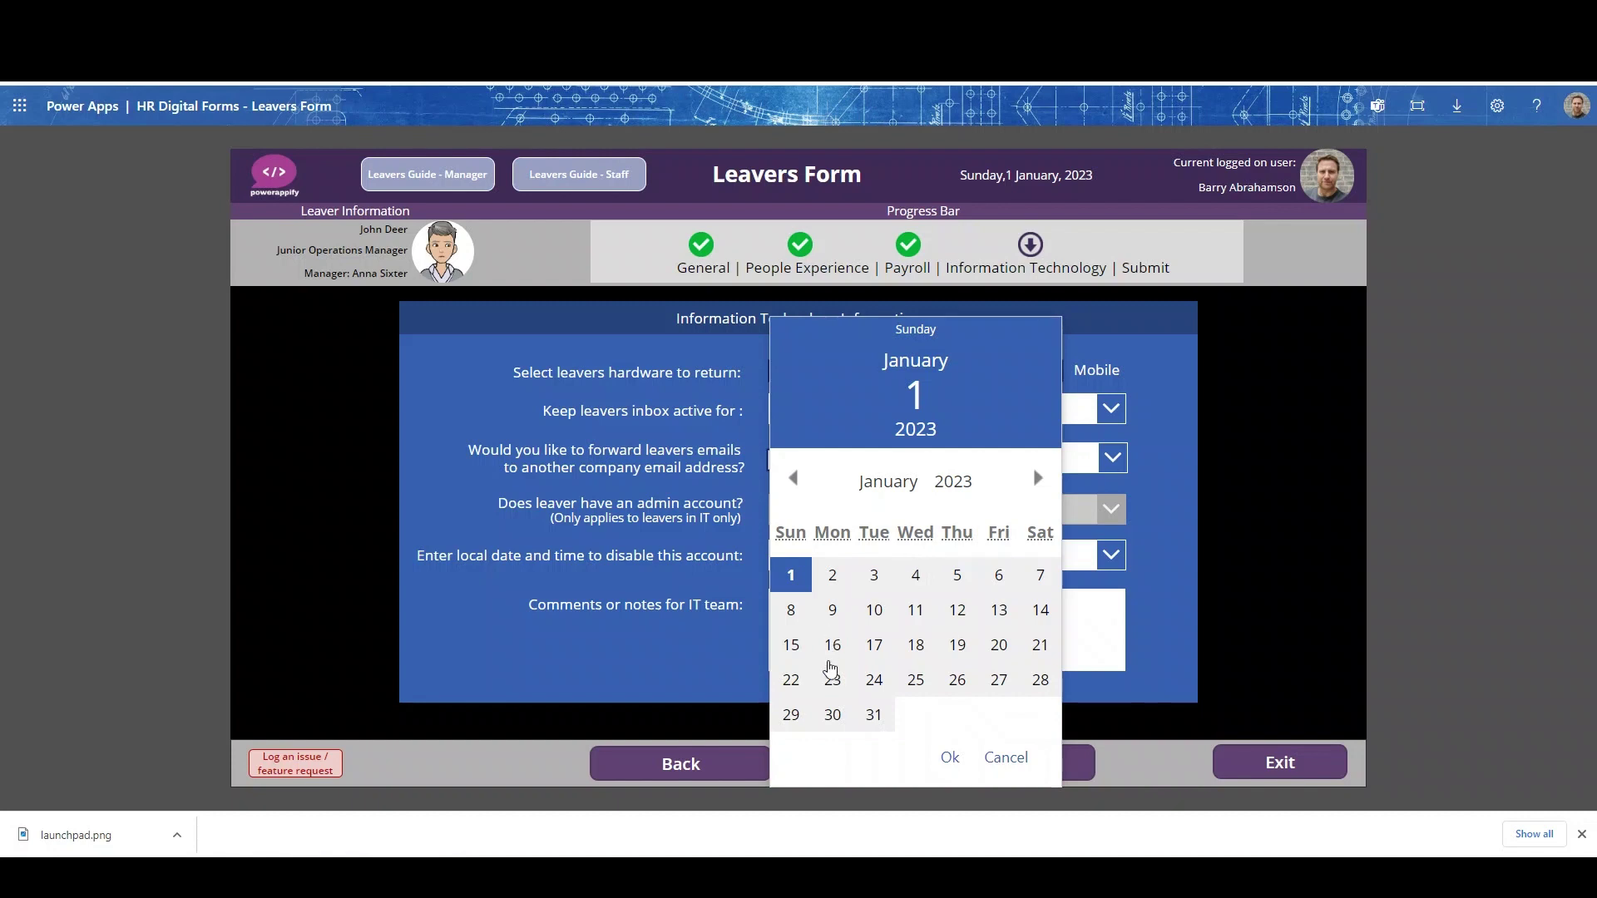
pyautogui.click(873, 715)
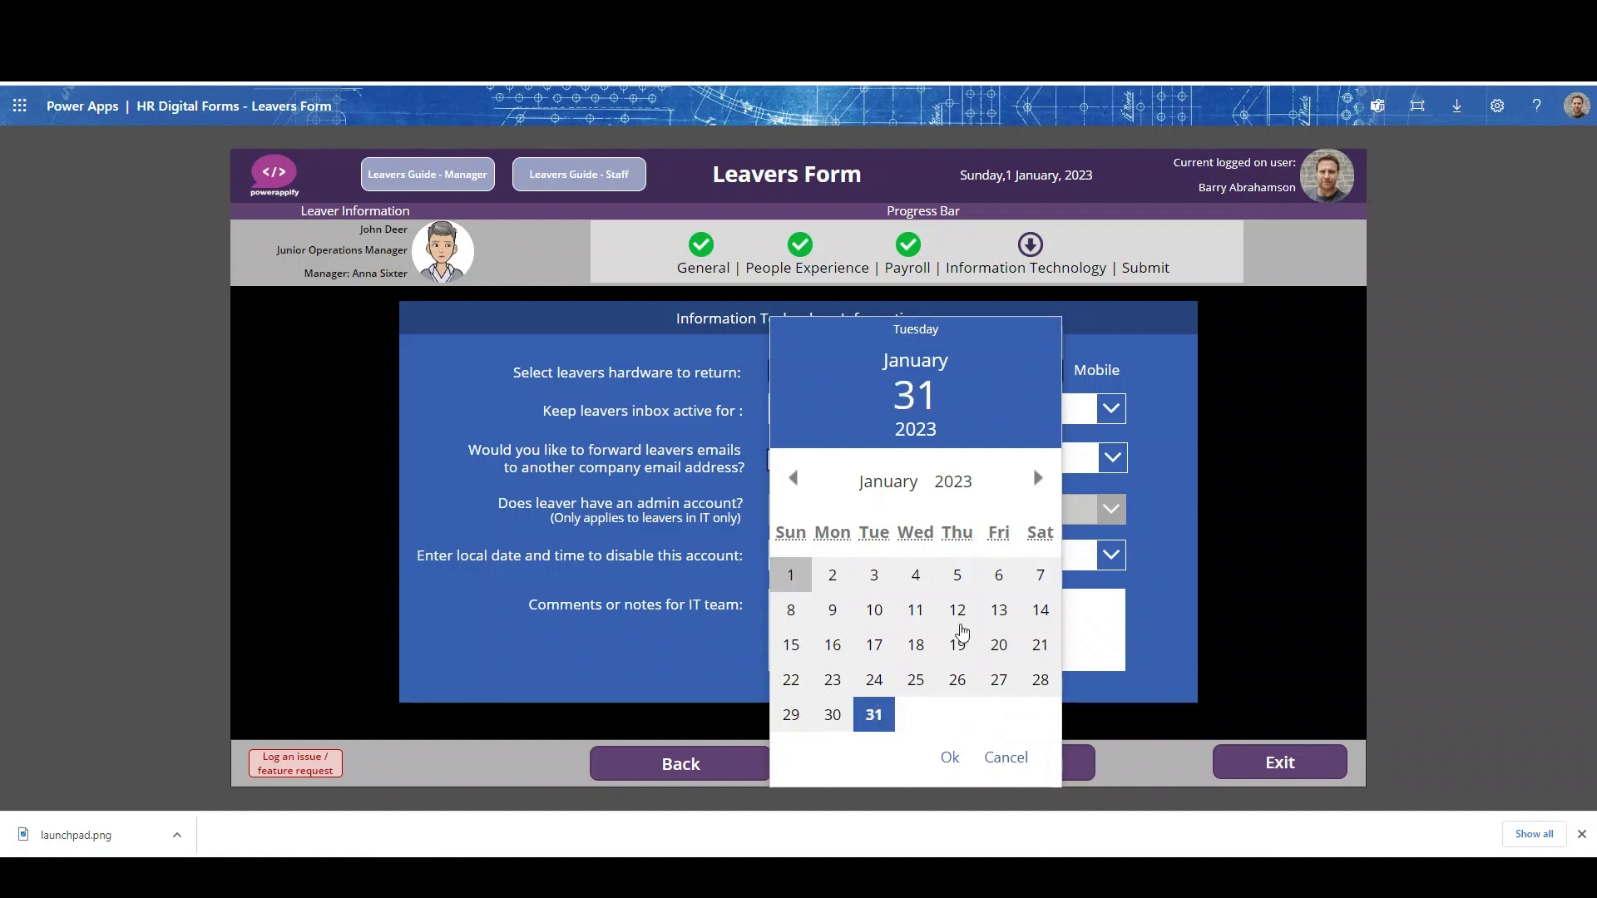
pyautogui.click(948, 757)
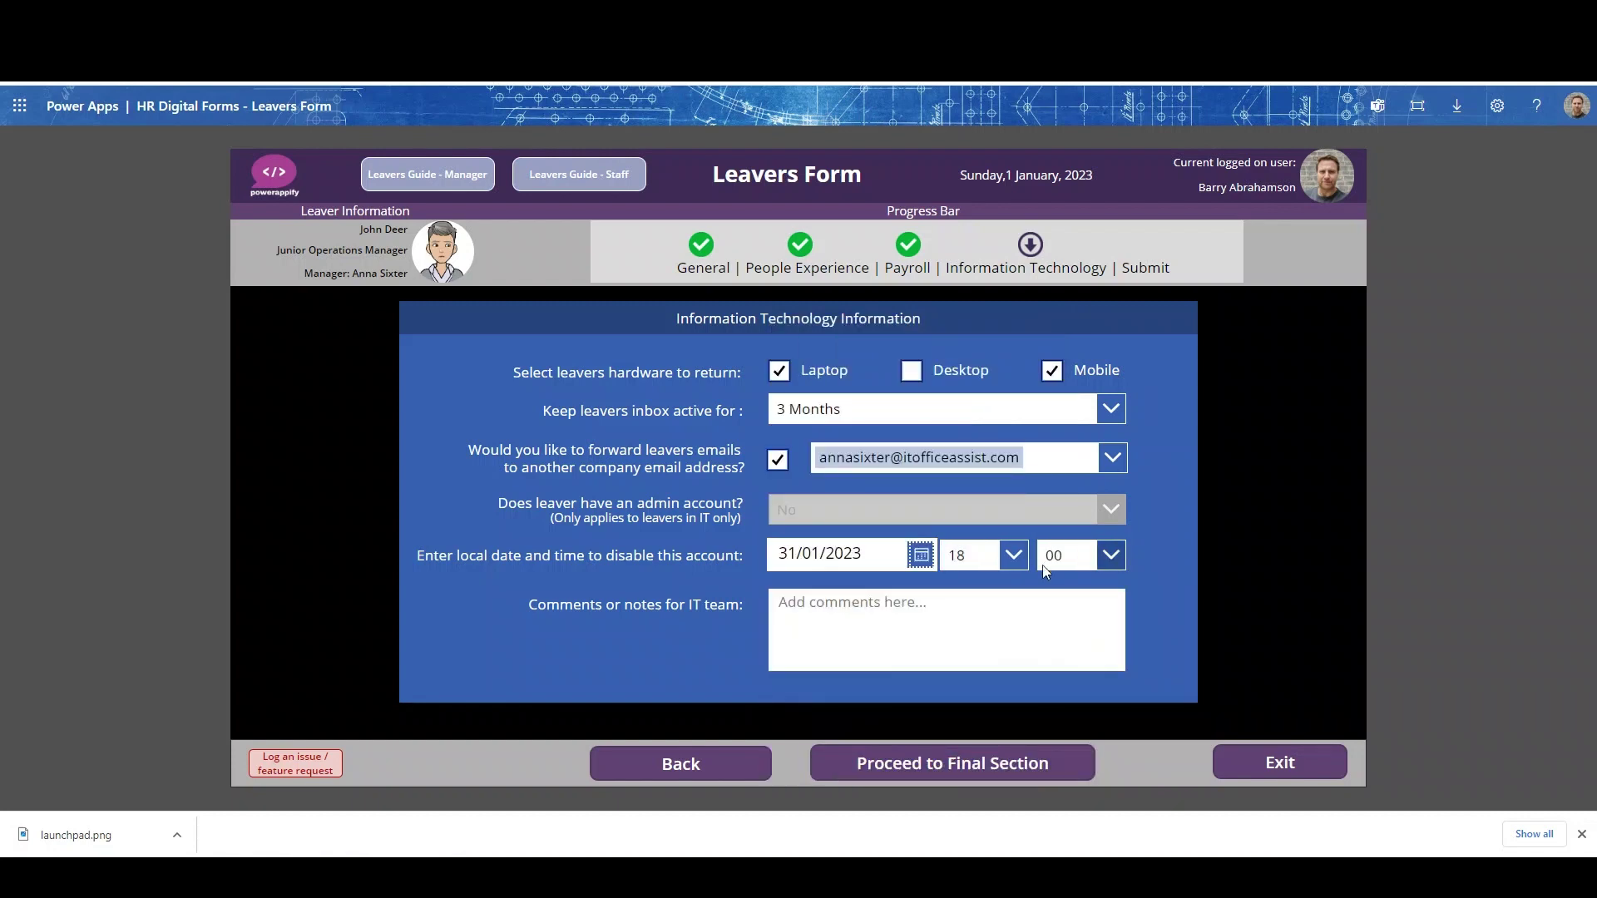
# Step: Enter "No additional IT comments" as the note for the IT team and proceed to the final section
pyautogui.click(824, 625)
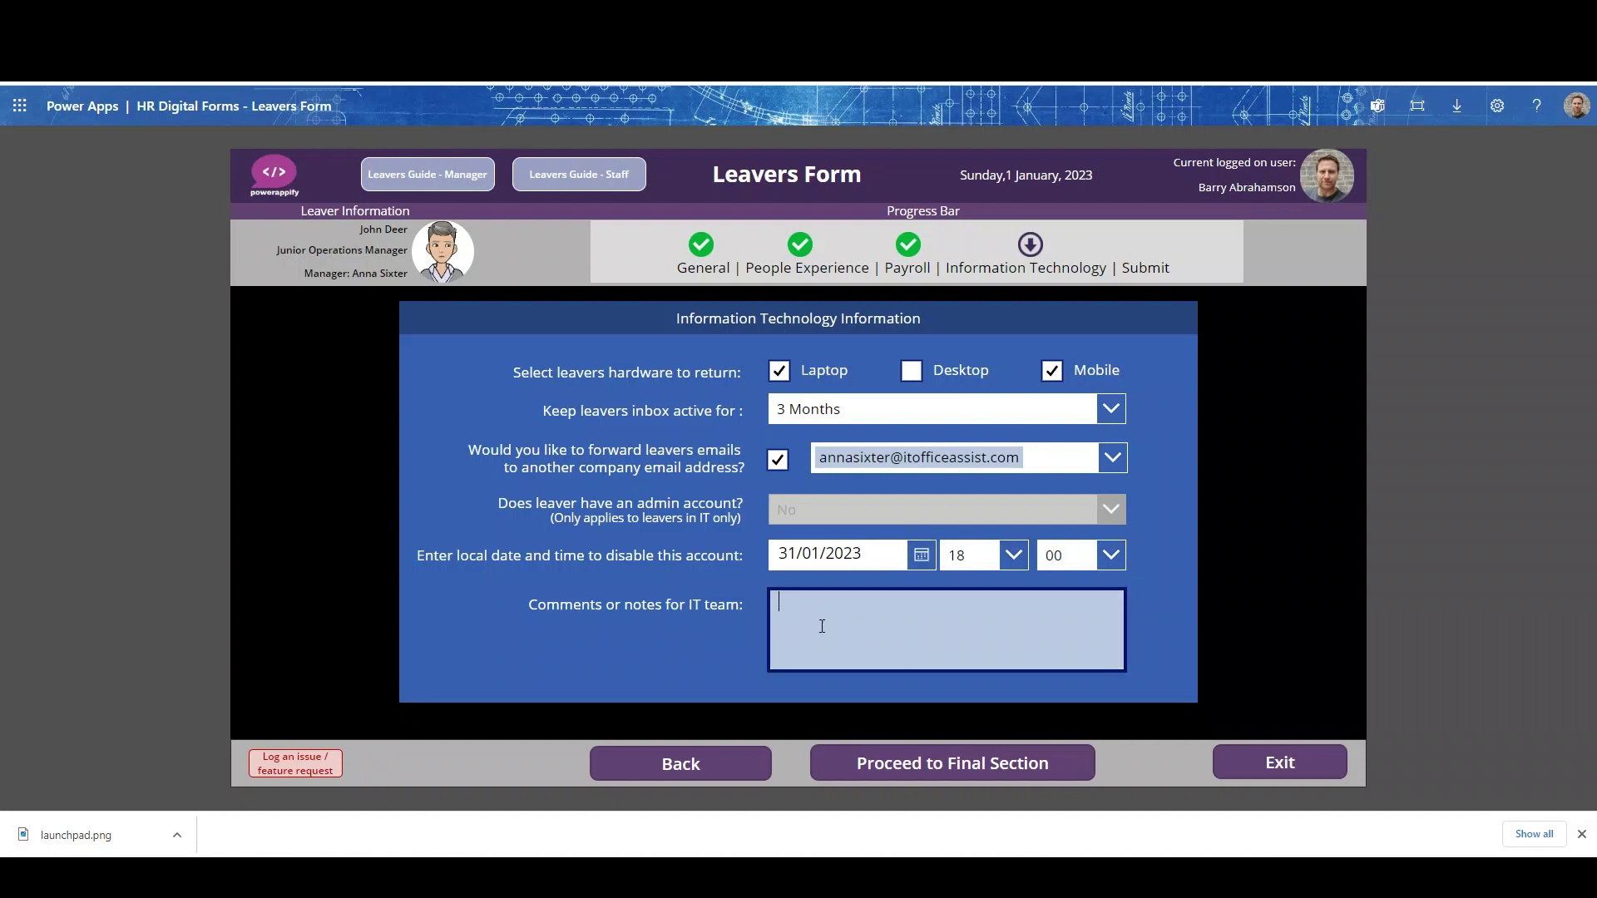
pyautogui.write('No additional IT comments')
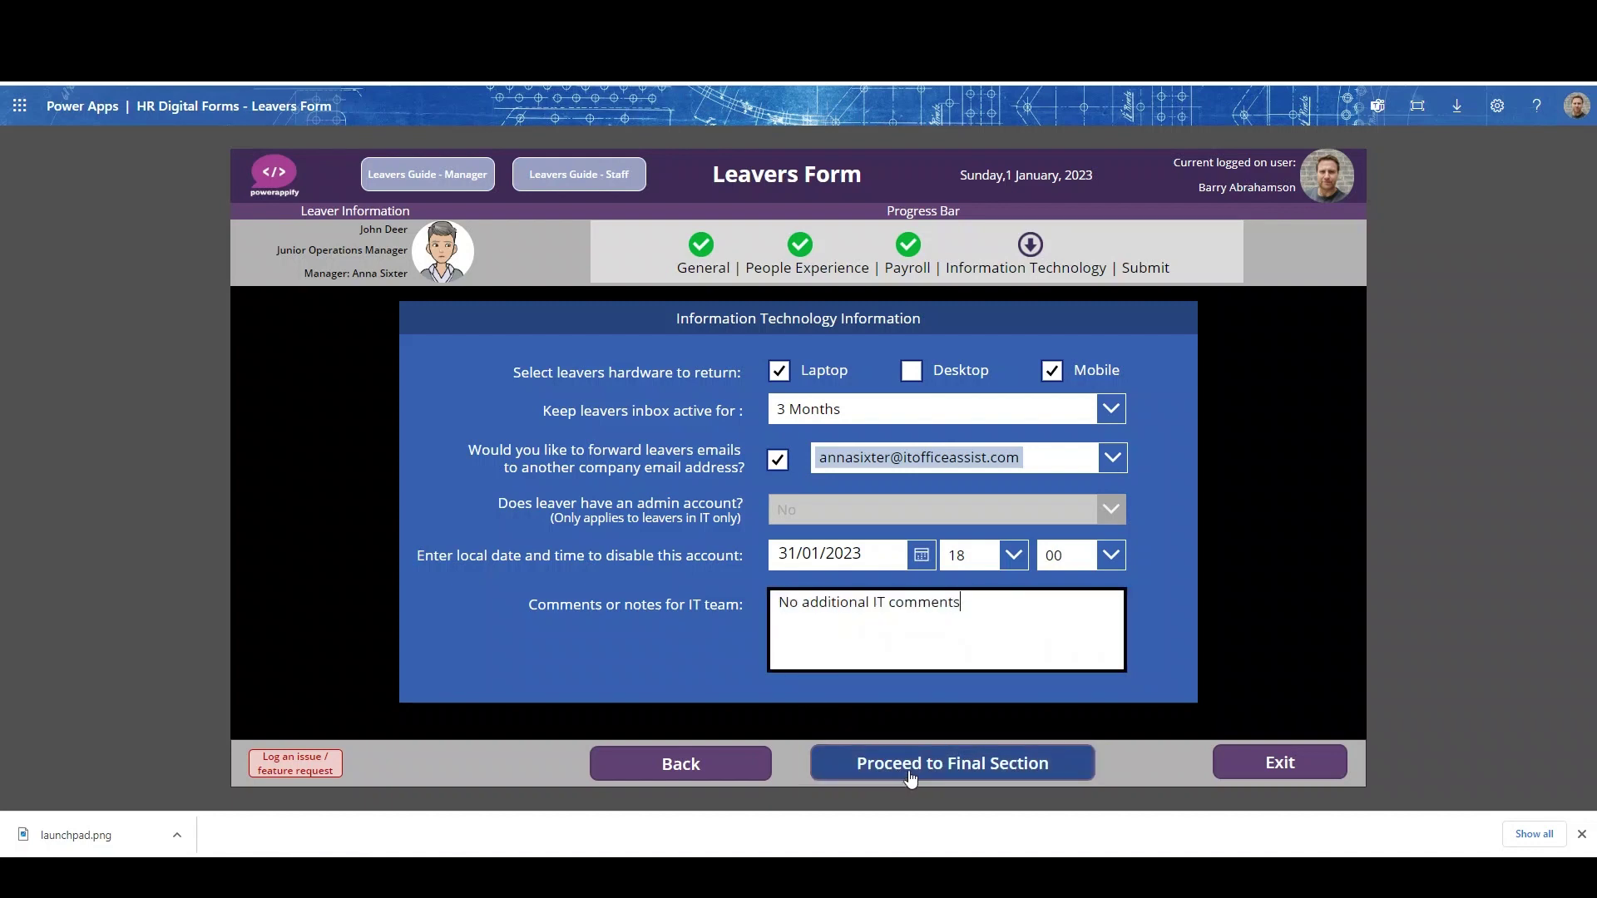
pyautogui.click(881, 762)
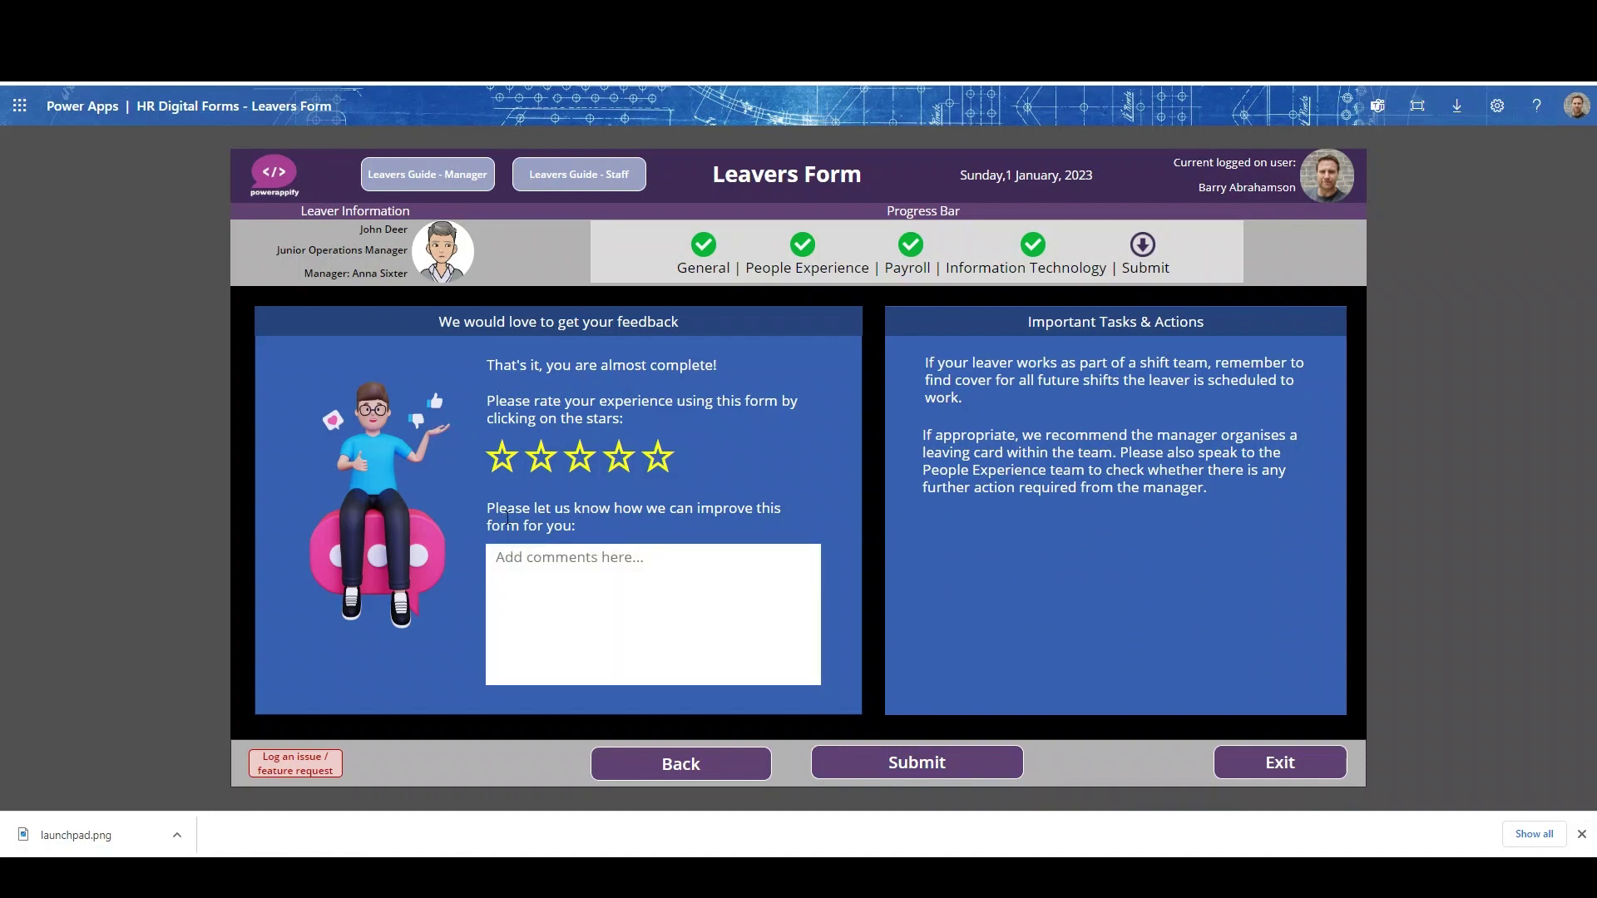
# Step: Rate the form four stars with the feedback "Great form!" and submit the leavers form
pyautogui.click(569, 460)
pyautogui.click(619, 459)
pyautogui.click(568, 579)
pyautogui.write('Great form!')
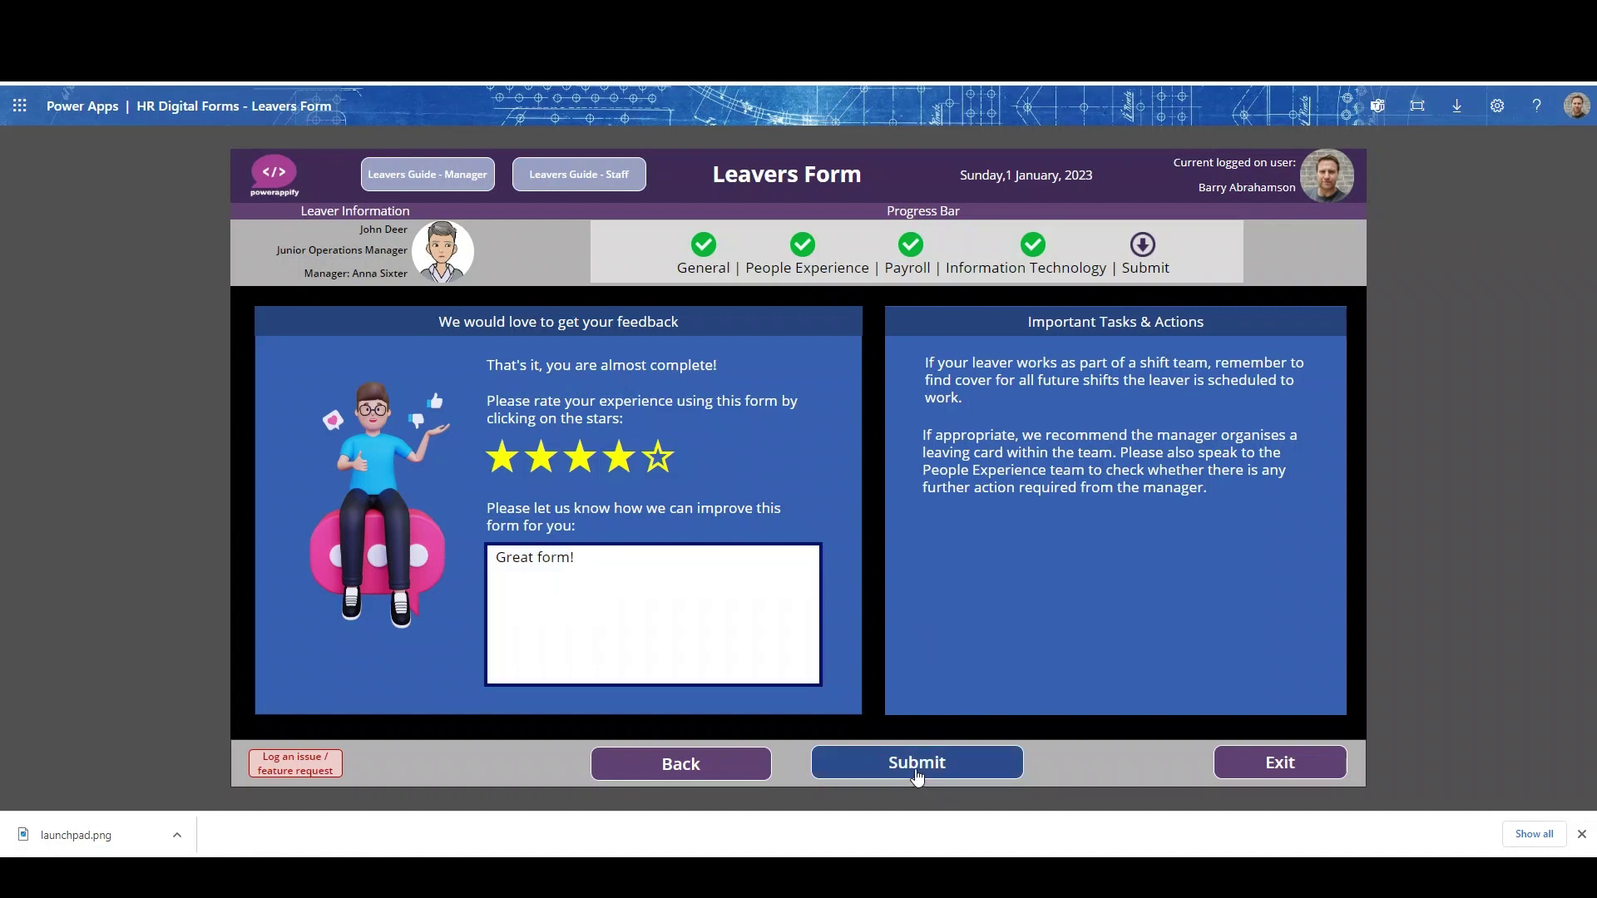
pyautogui.click(917, 774)
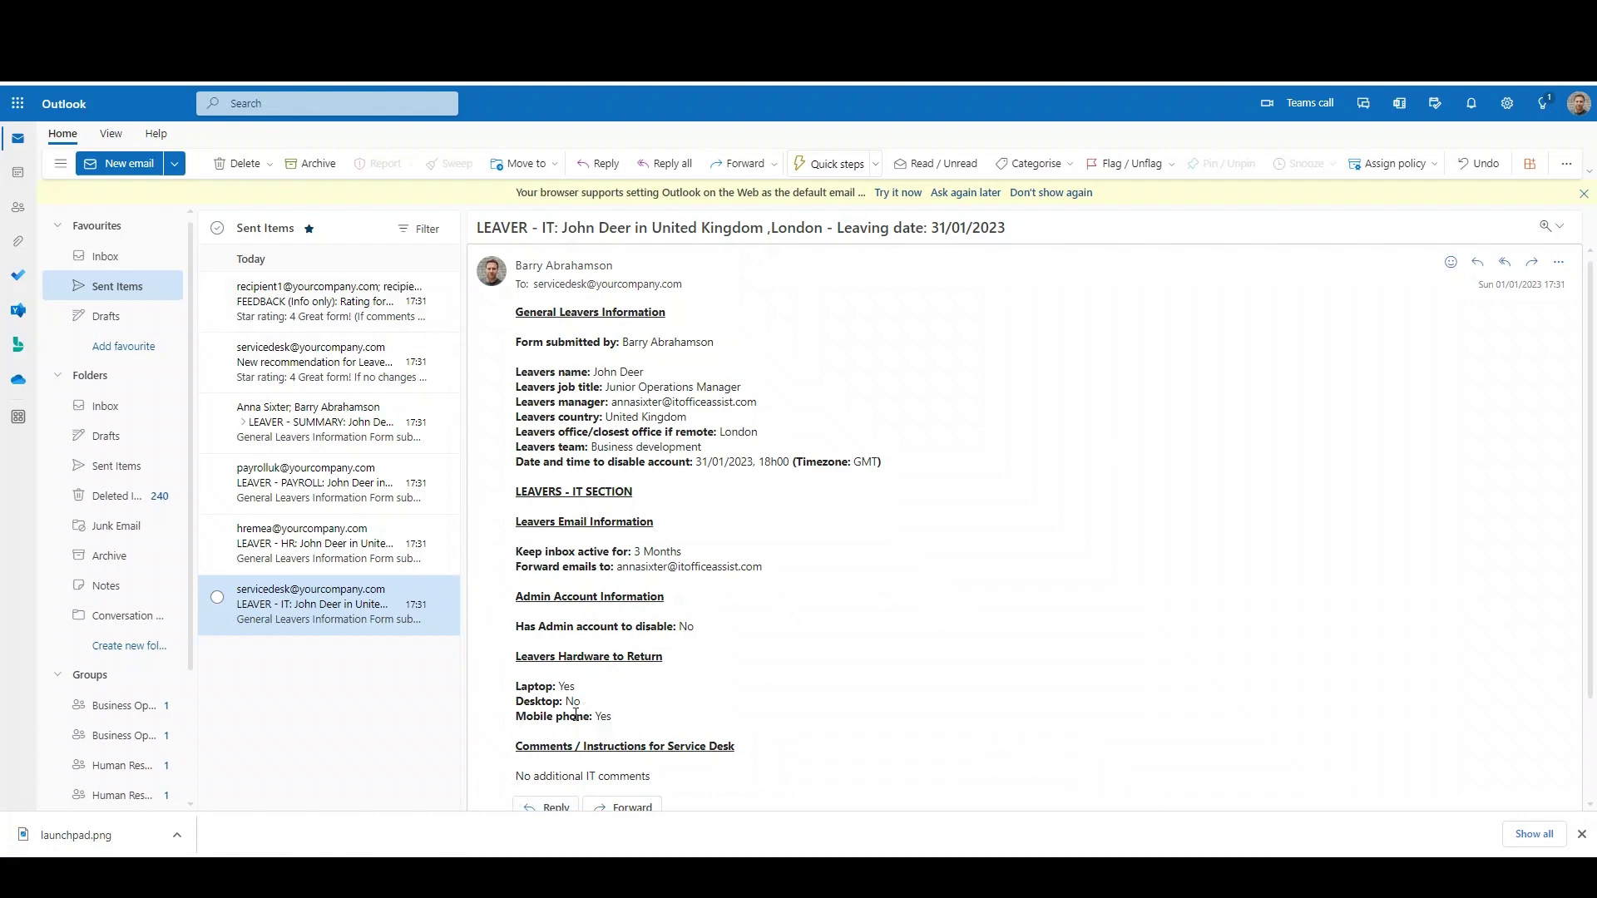
# Step: Read through the sent IT, HR and payroll leaver emails, checking the details each department receives
pyautogui.scroll(-2, 592, 622)
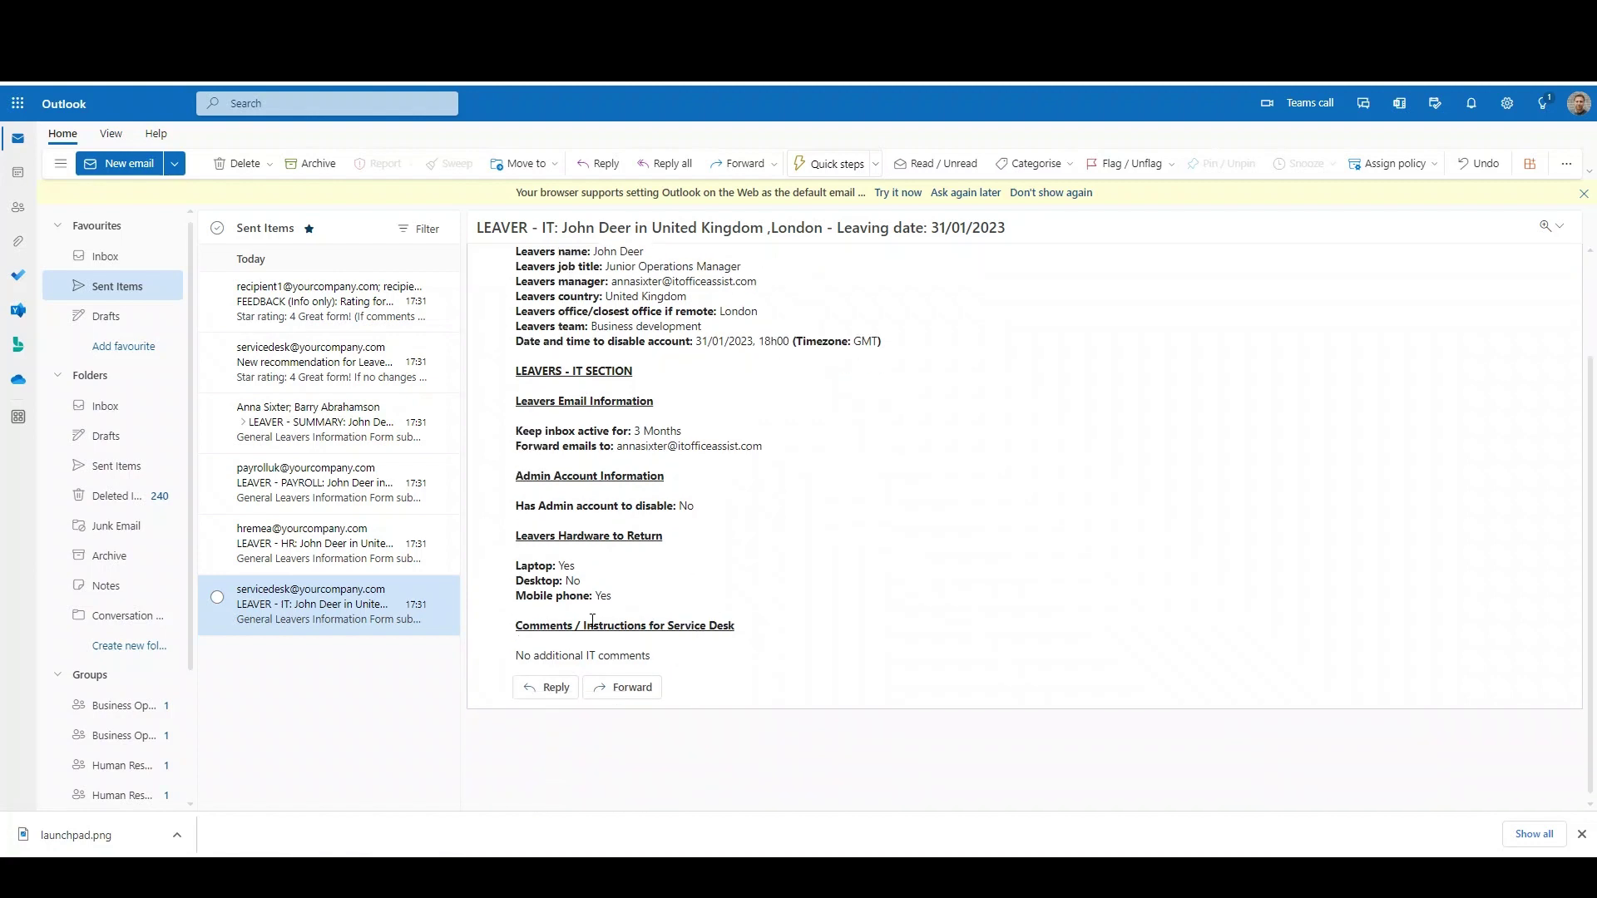
pyautogui.click(292, 549)
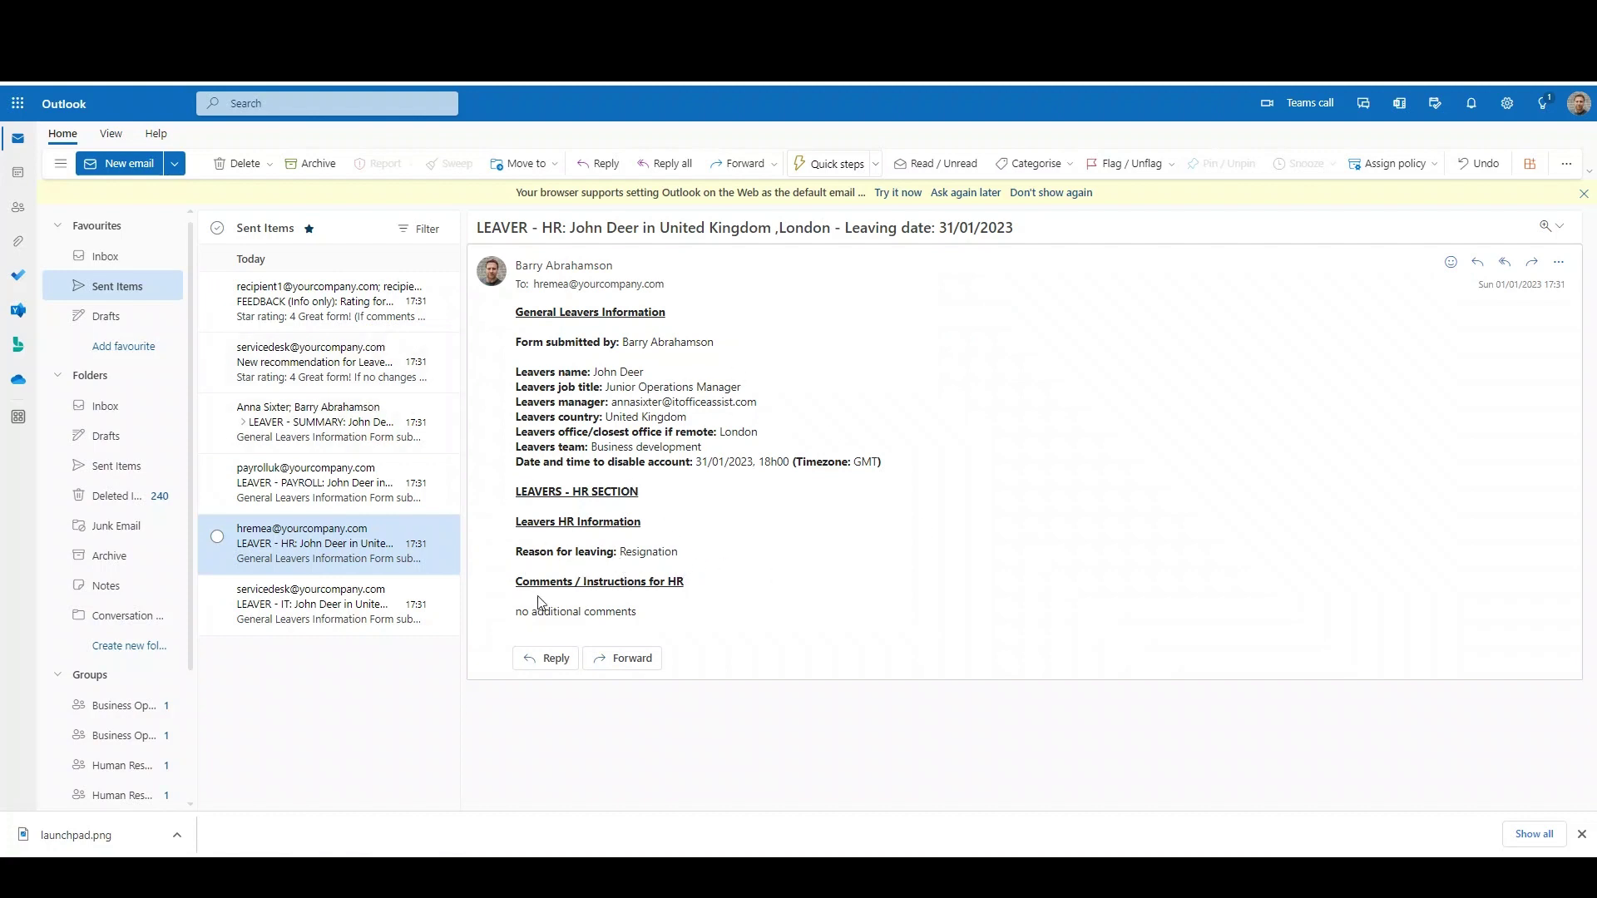
pyautogui.click(289, 495)
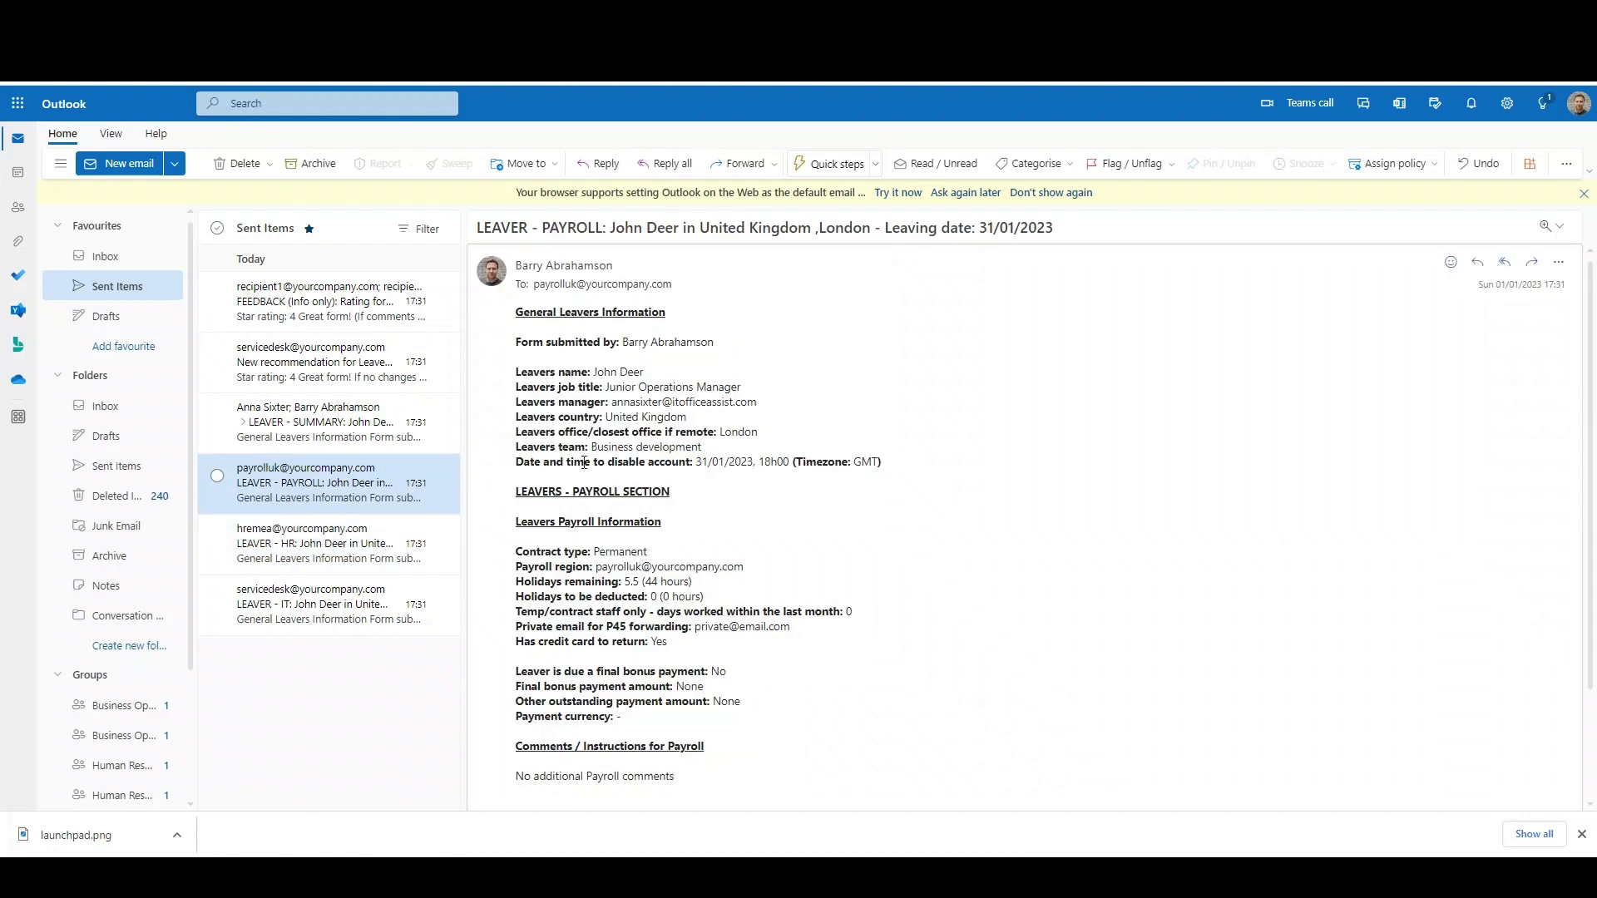
pyautogui.scroll(-3, 713, 456)
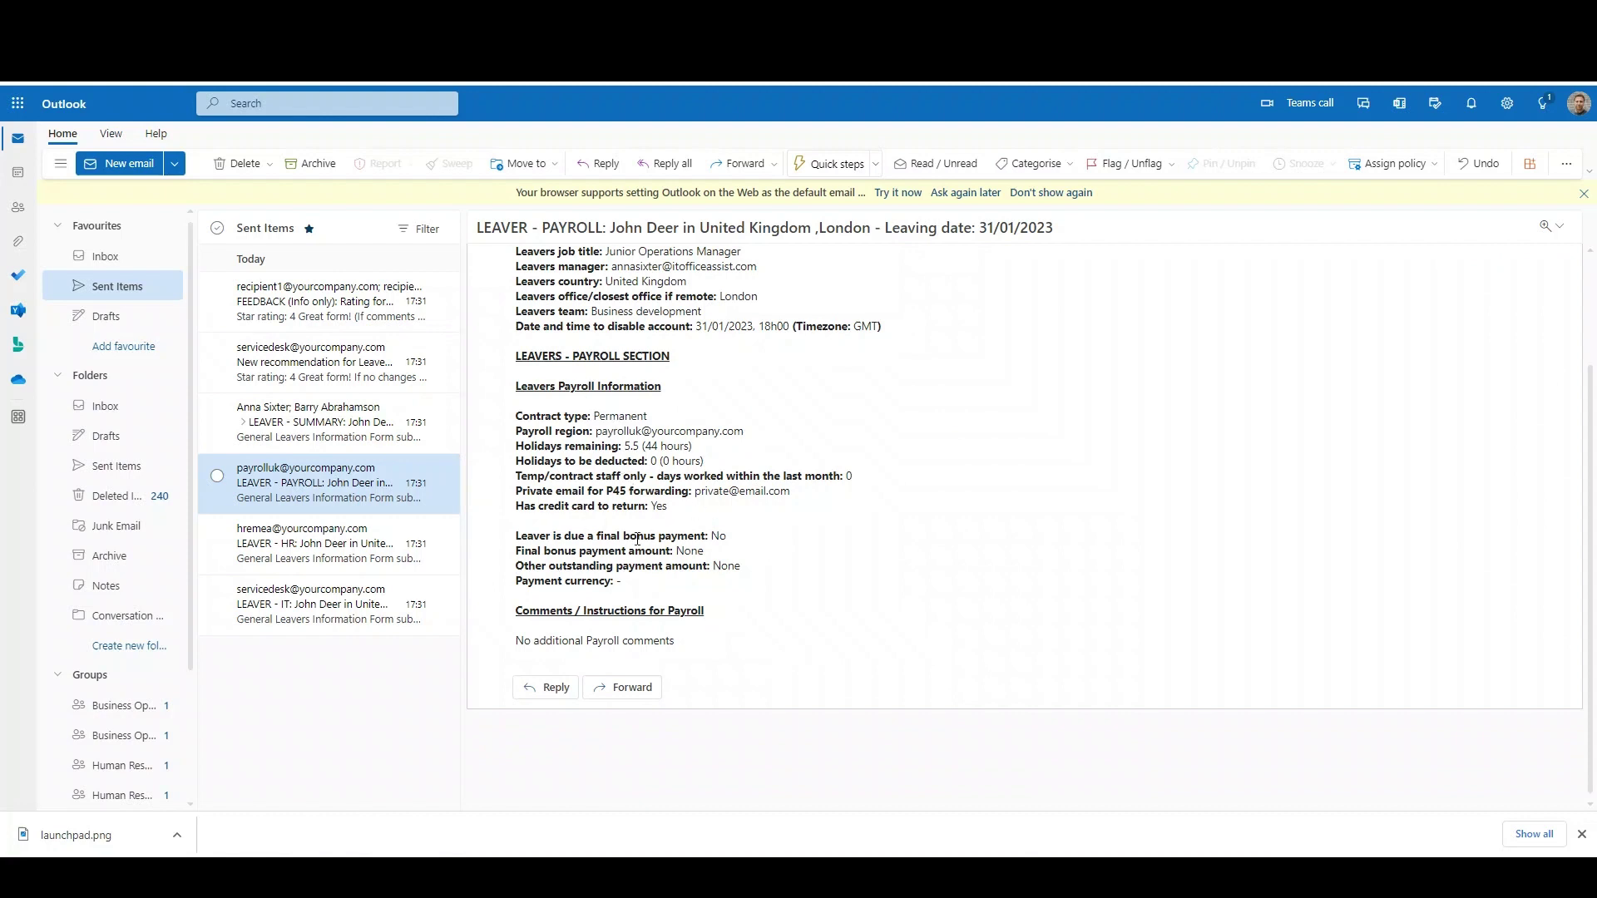
# Step: Review the sent leaver summary email, followed by the form recommendation and feedback rating emails
pyautogui.click(293, 424)
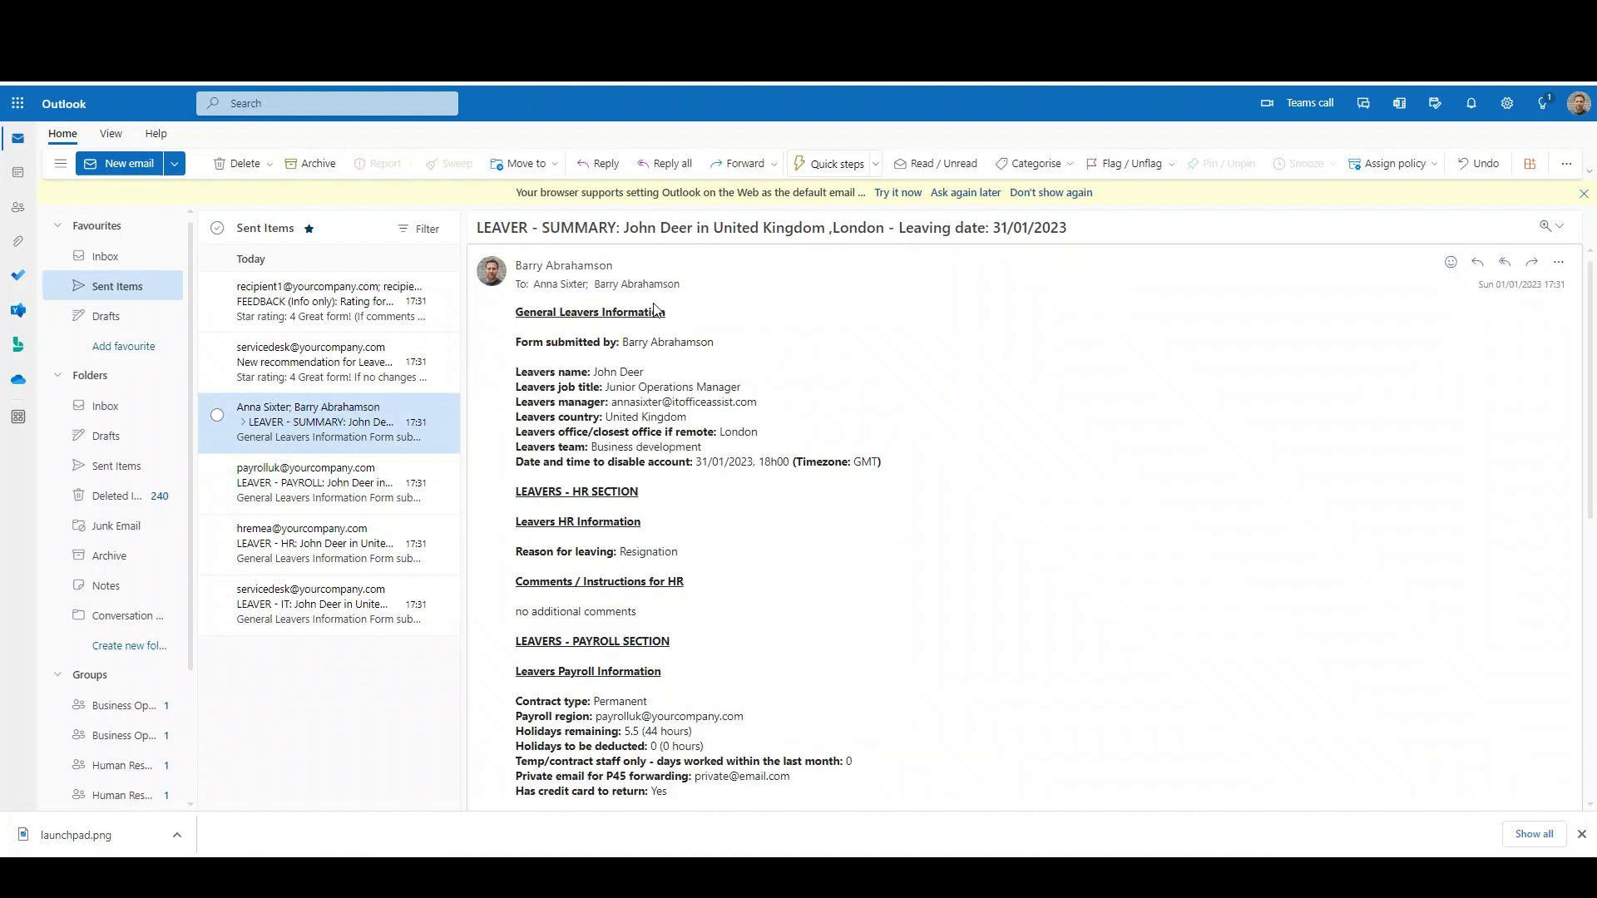
pyautogui.scroll(-8, 616, 570)
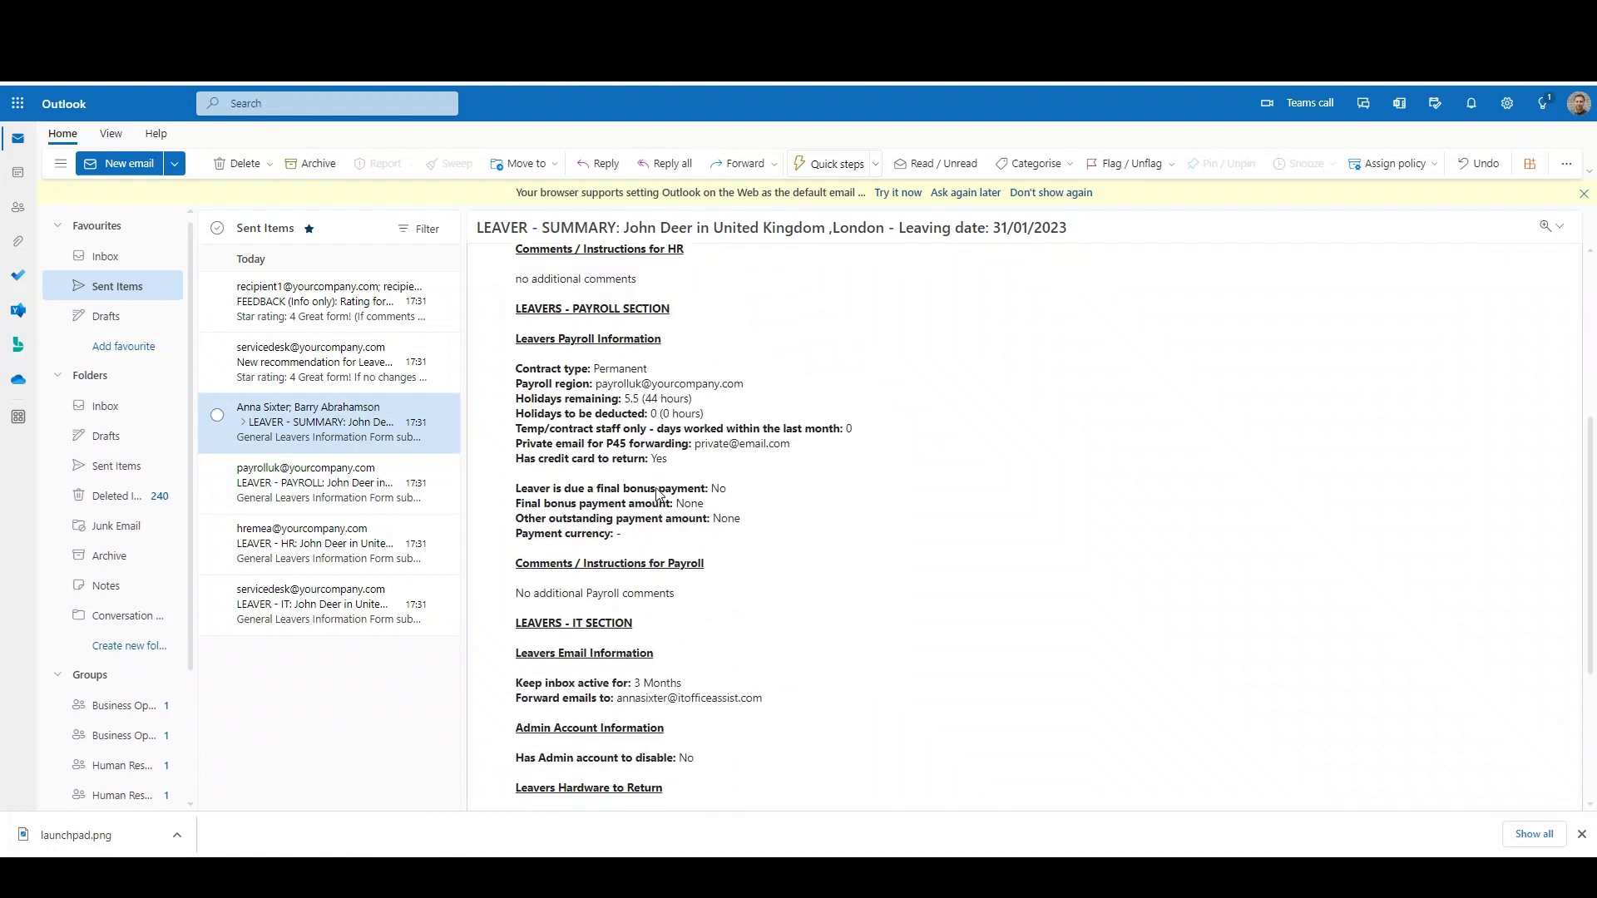
pyautogui.scroll(8, 657, 506)
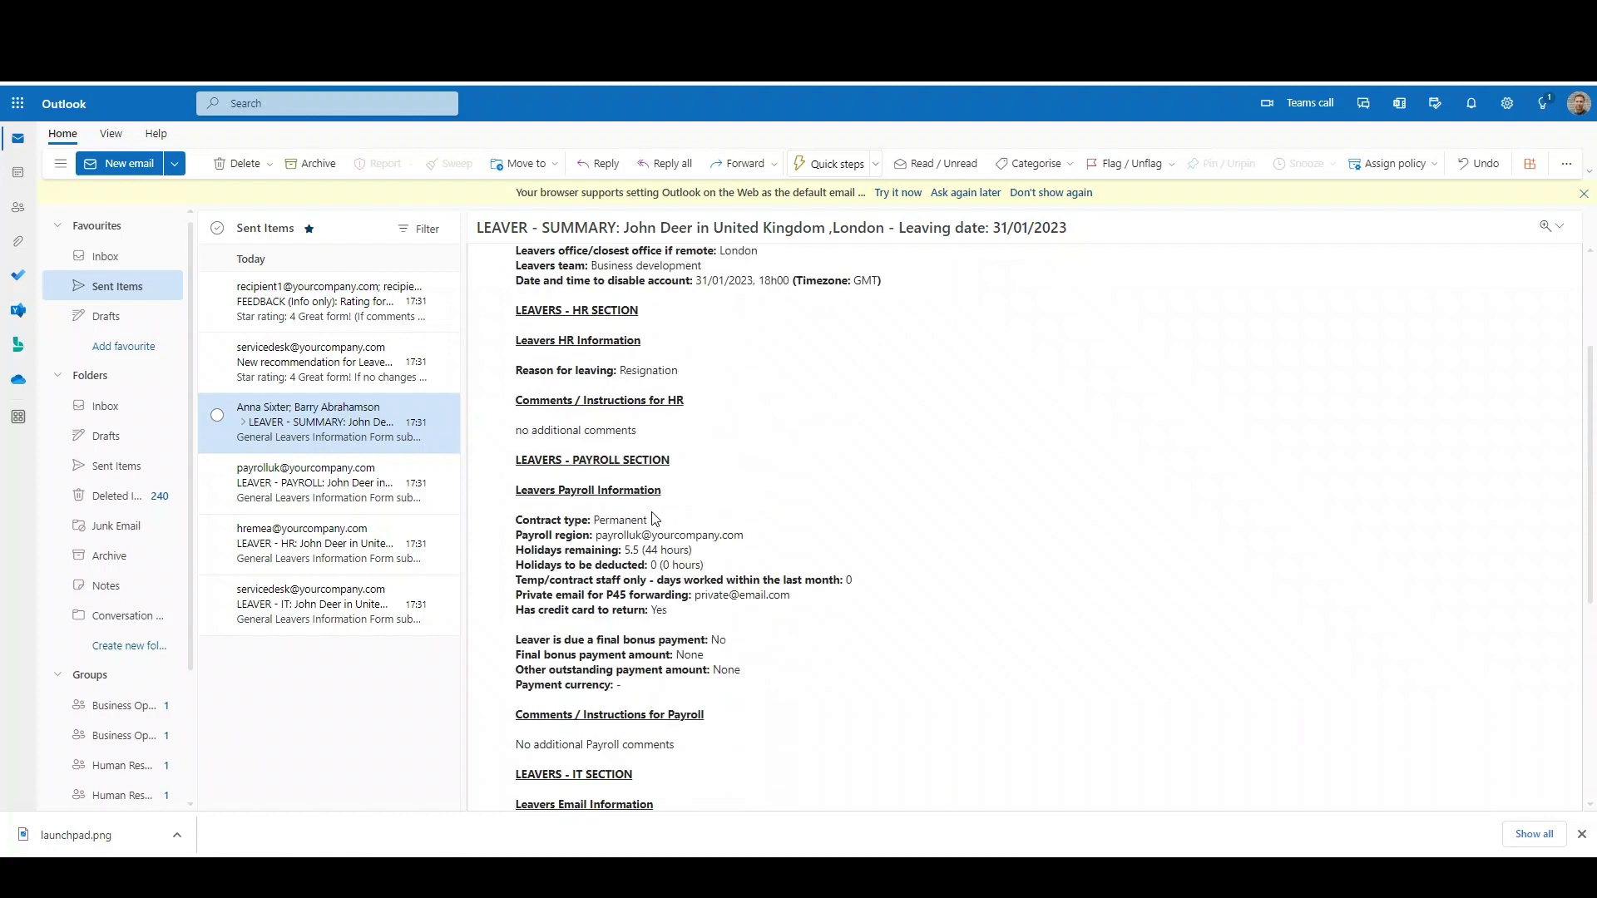
pyautogui.click(310, 369)
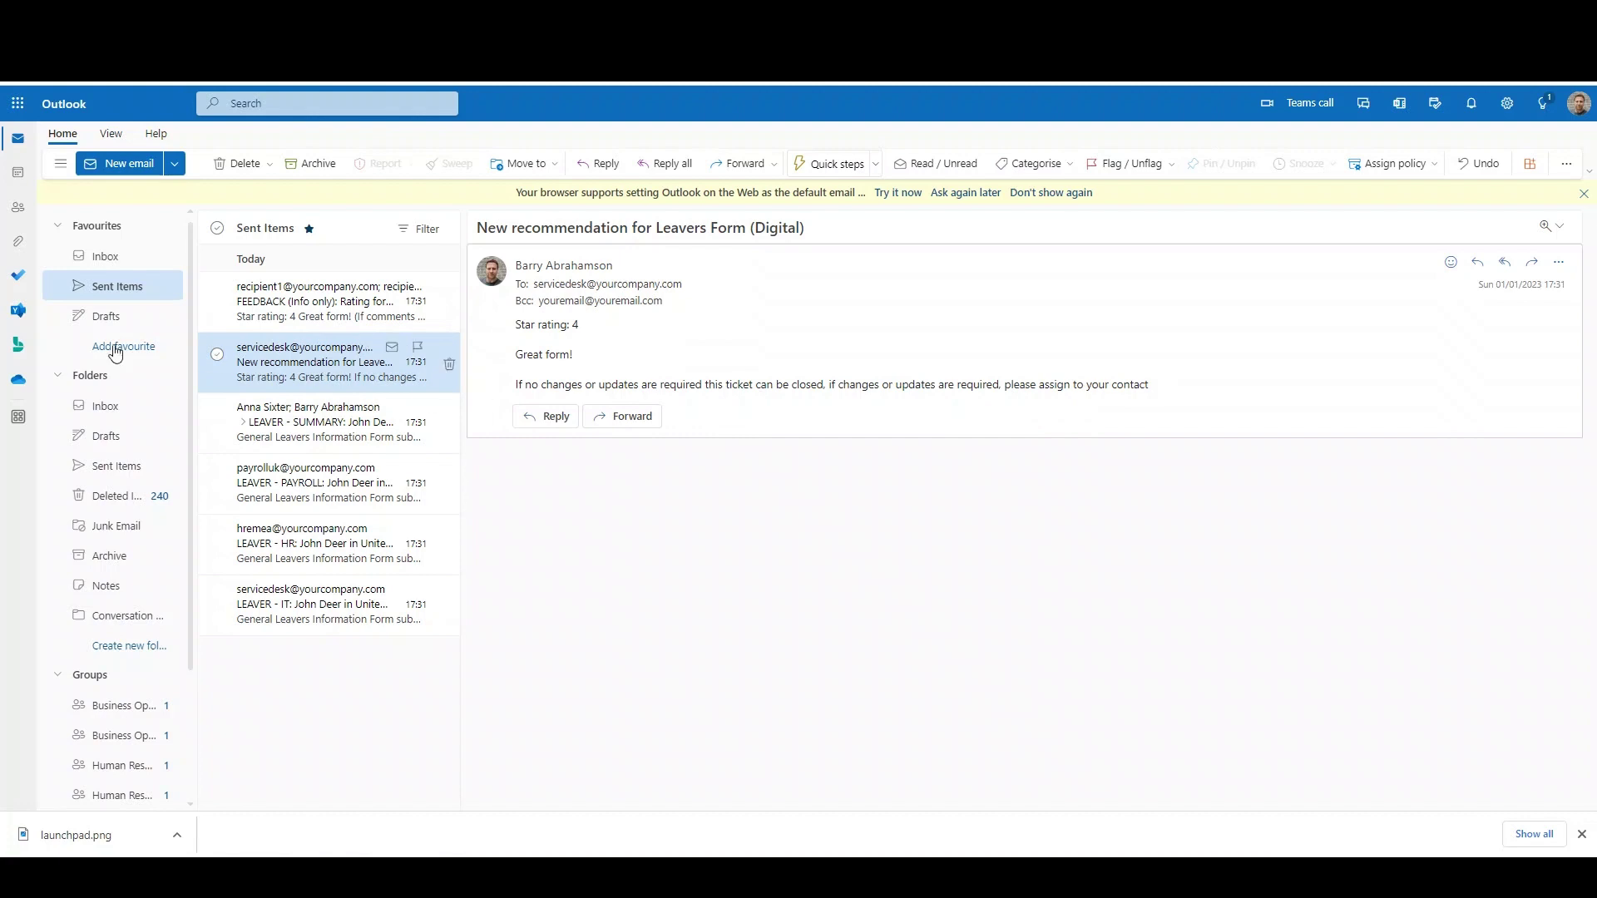
pyautogui.click(298, 301)
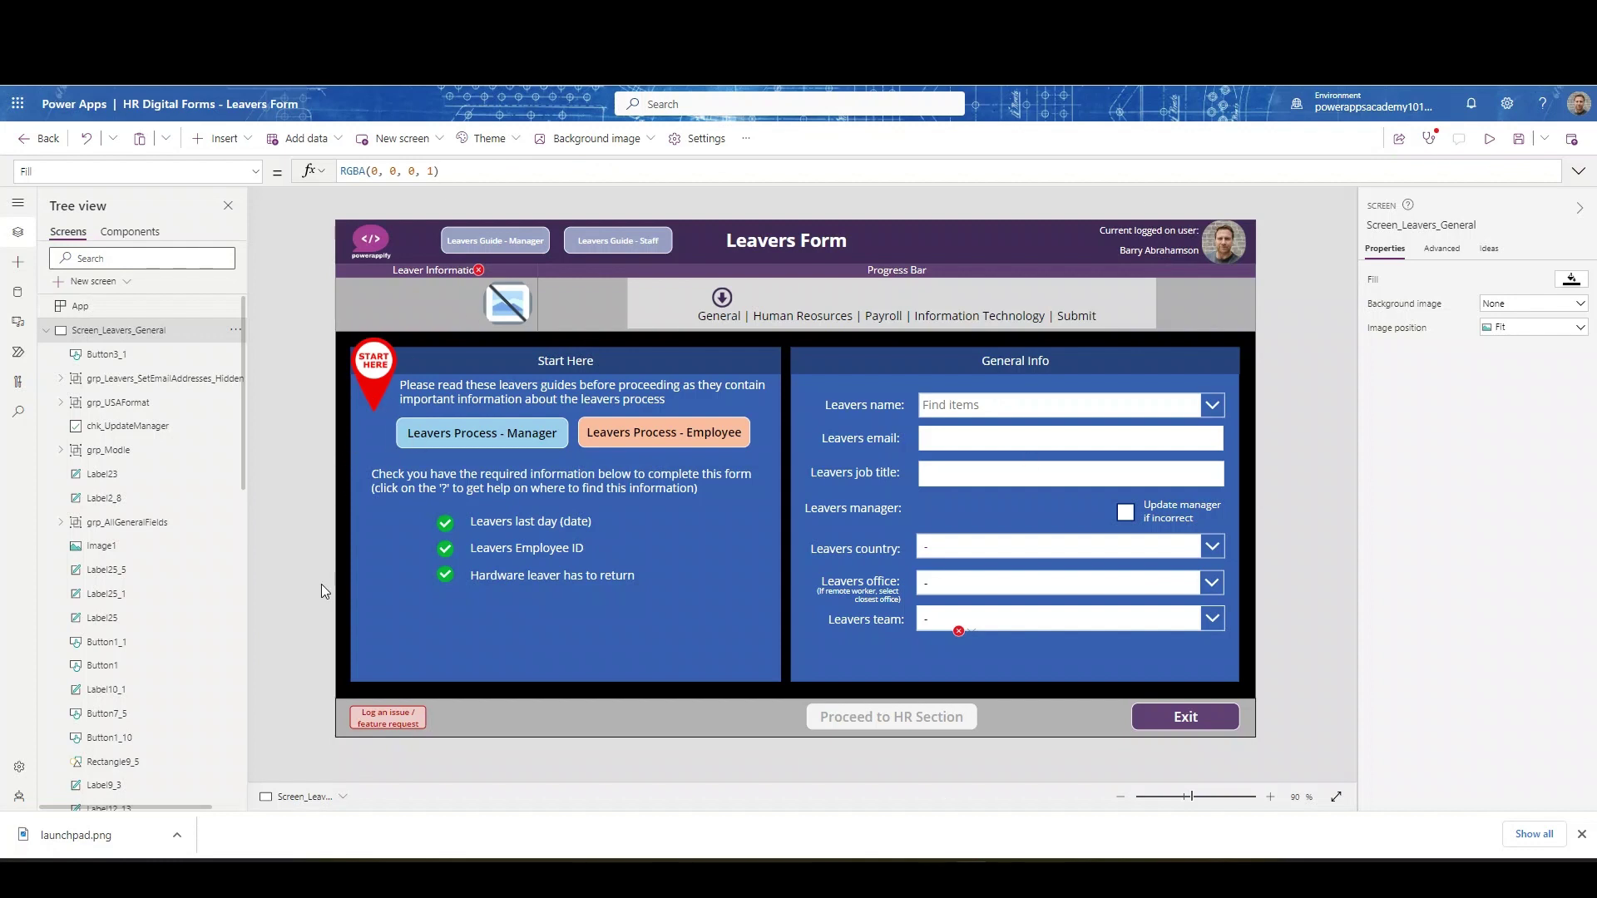
# Step: Open the cmp_LeaverHeader component and inspect the formulas behind its staff guide button, profile photo and user name label
pyautogui.click(138, 233)
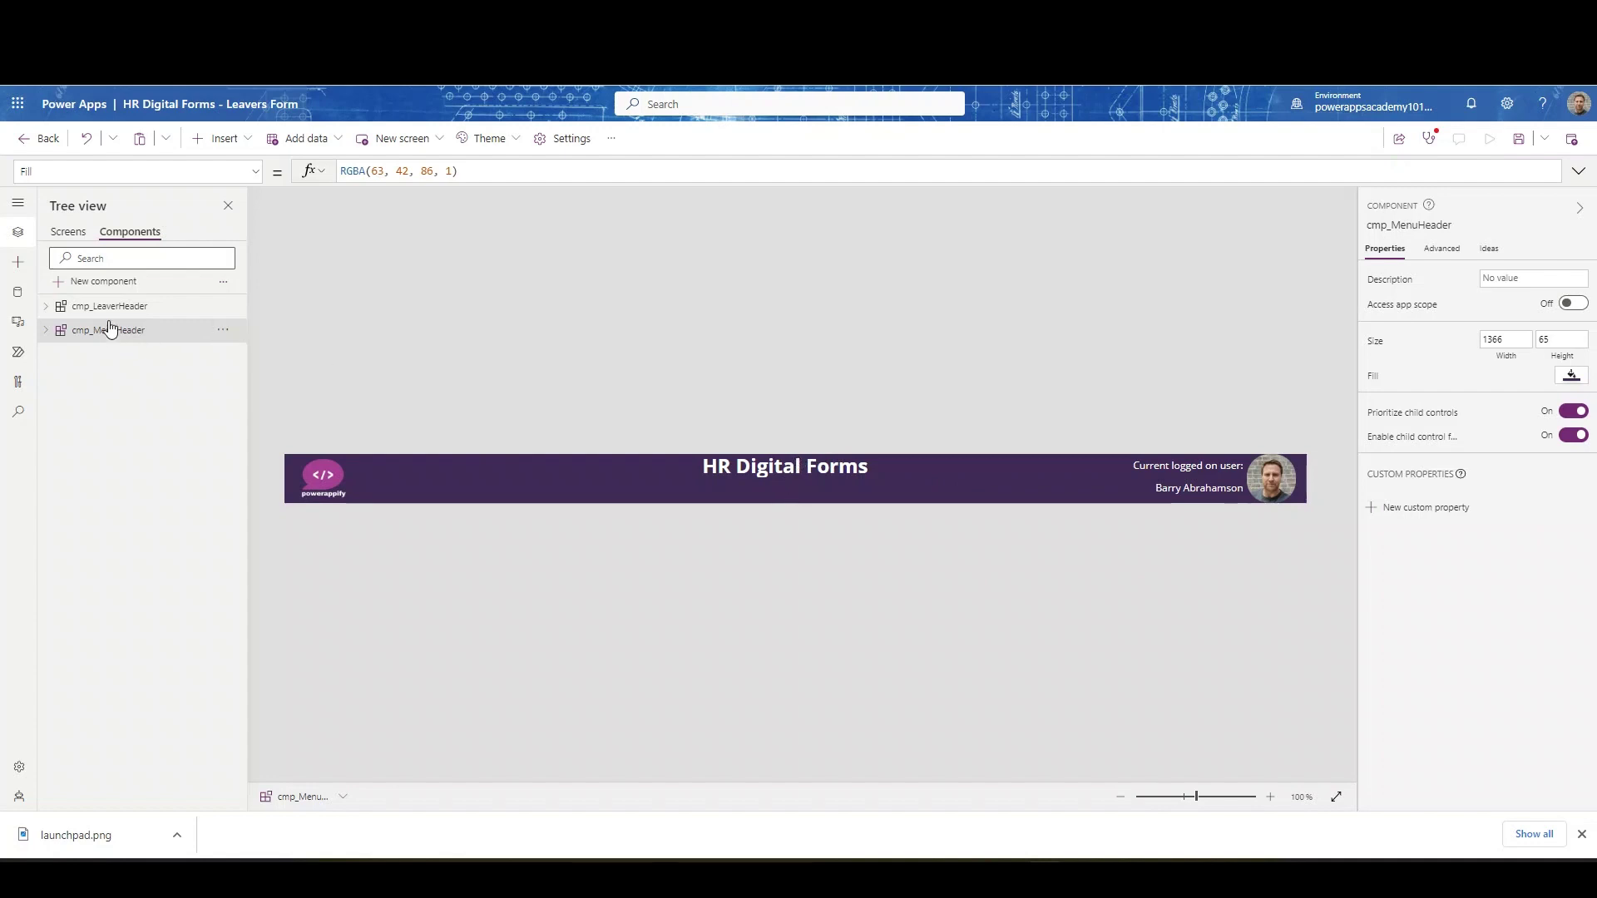
pyautogui.click(133, 310)
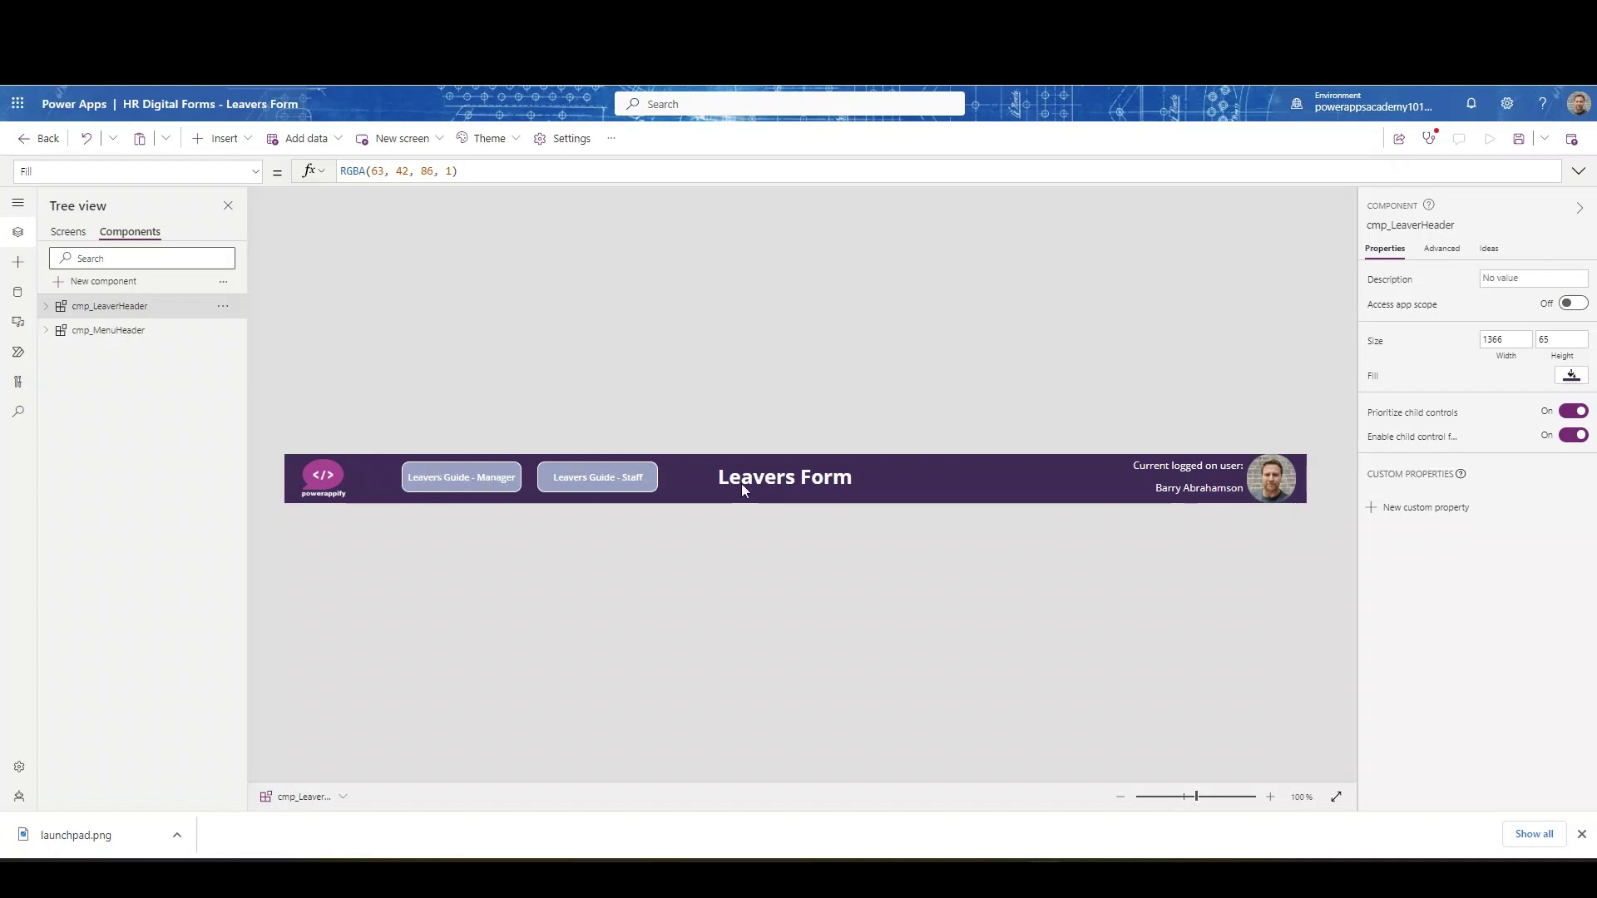
pyautogui.click(607, 482)
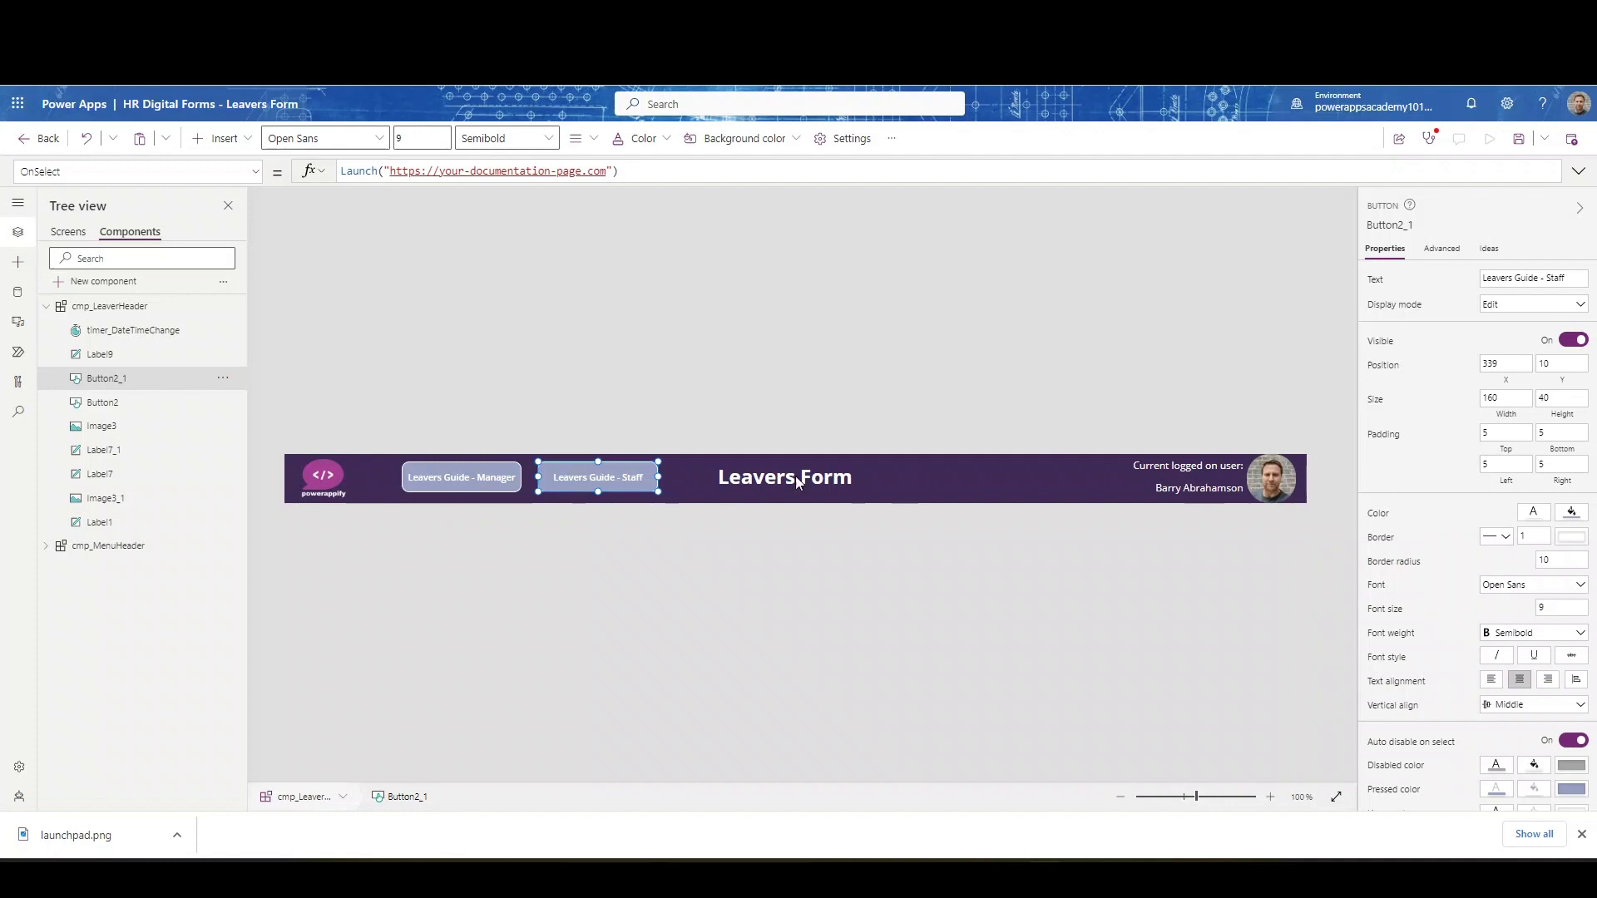
pyautogui.click(1279, 480)
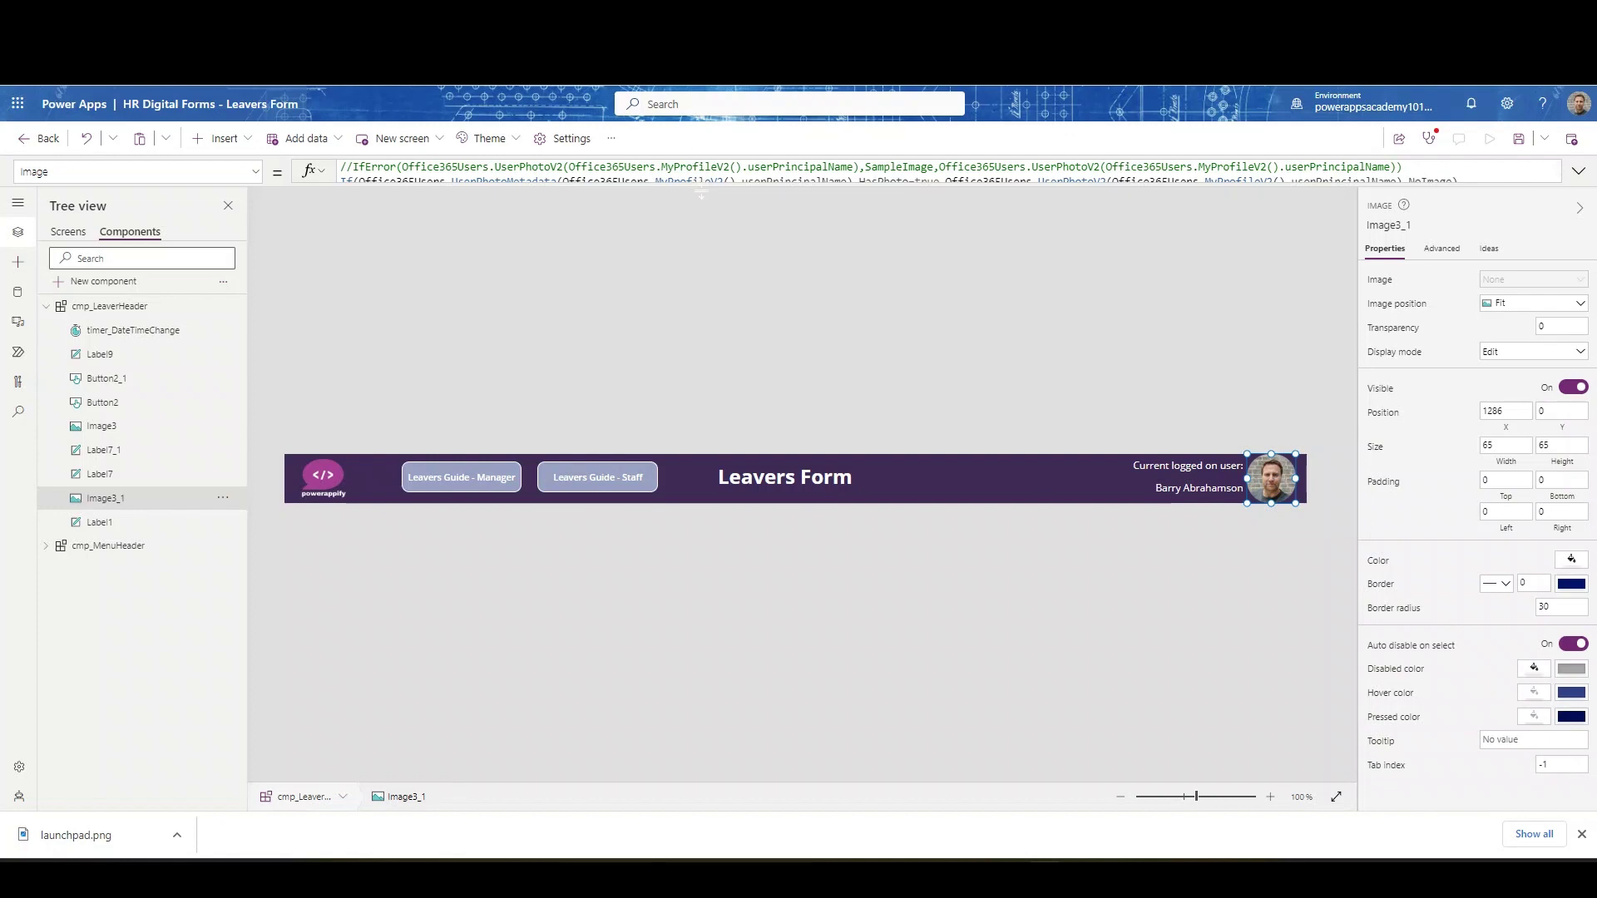
pyautogui.moveTo(701, 193); pyautogui.dragTo(701, 235)
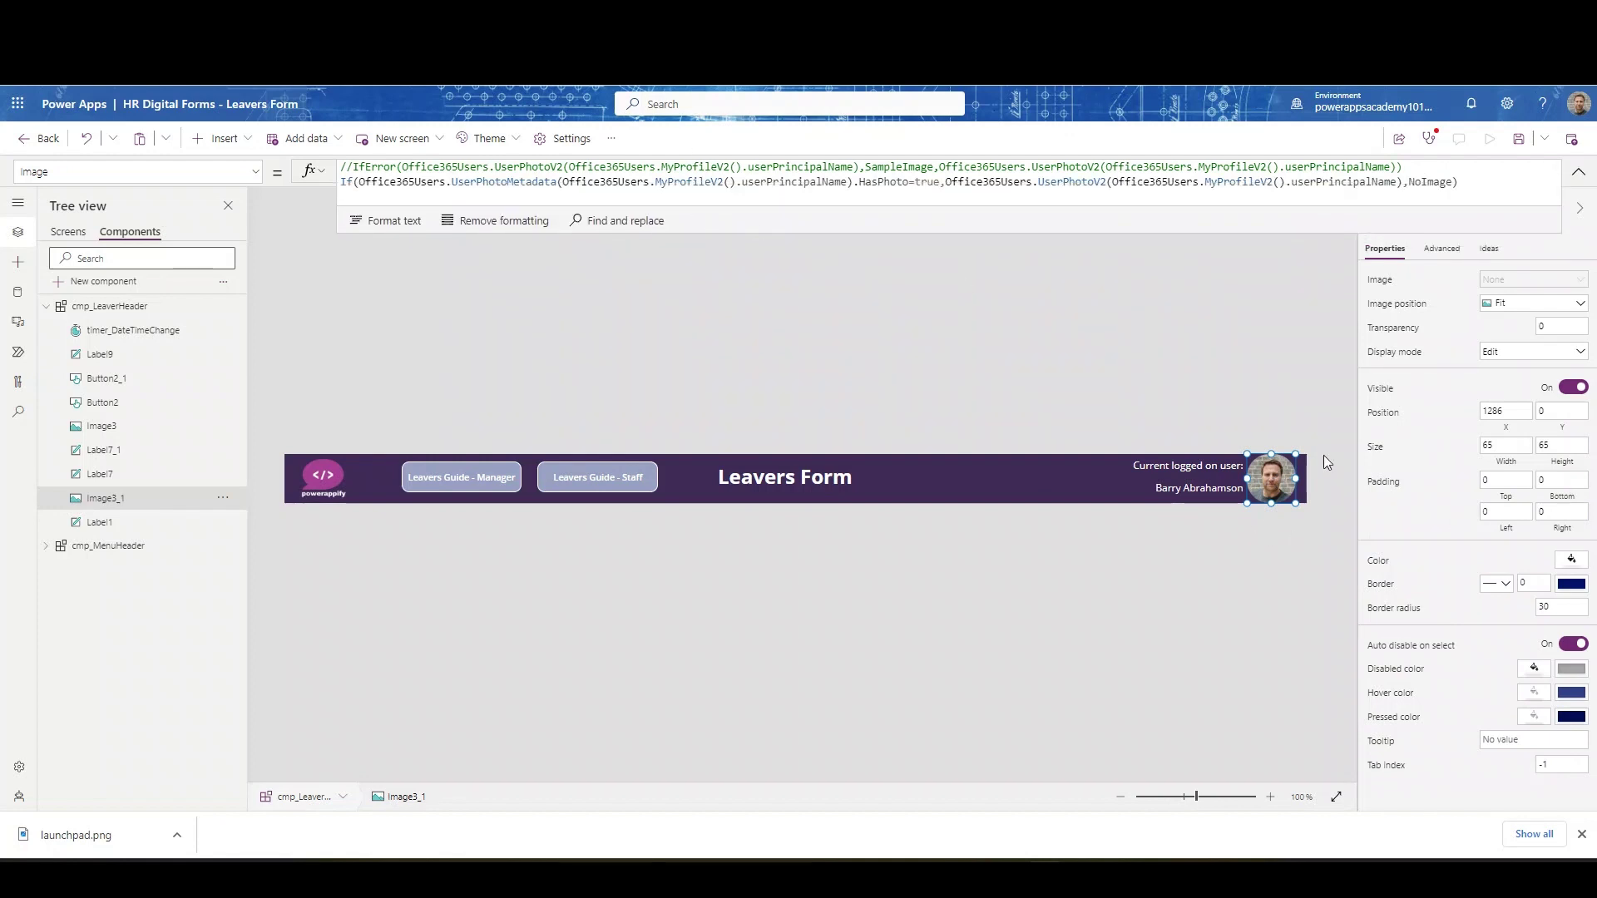
pyautogui.click(1209, 490)
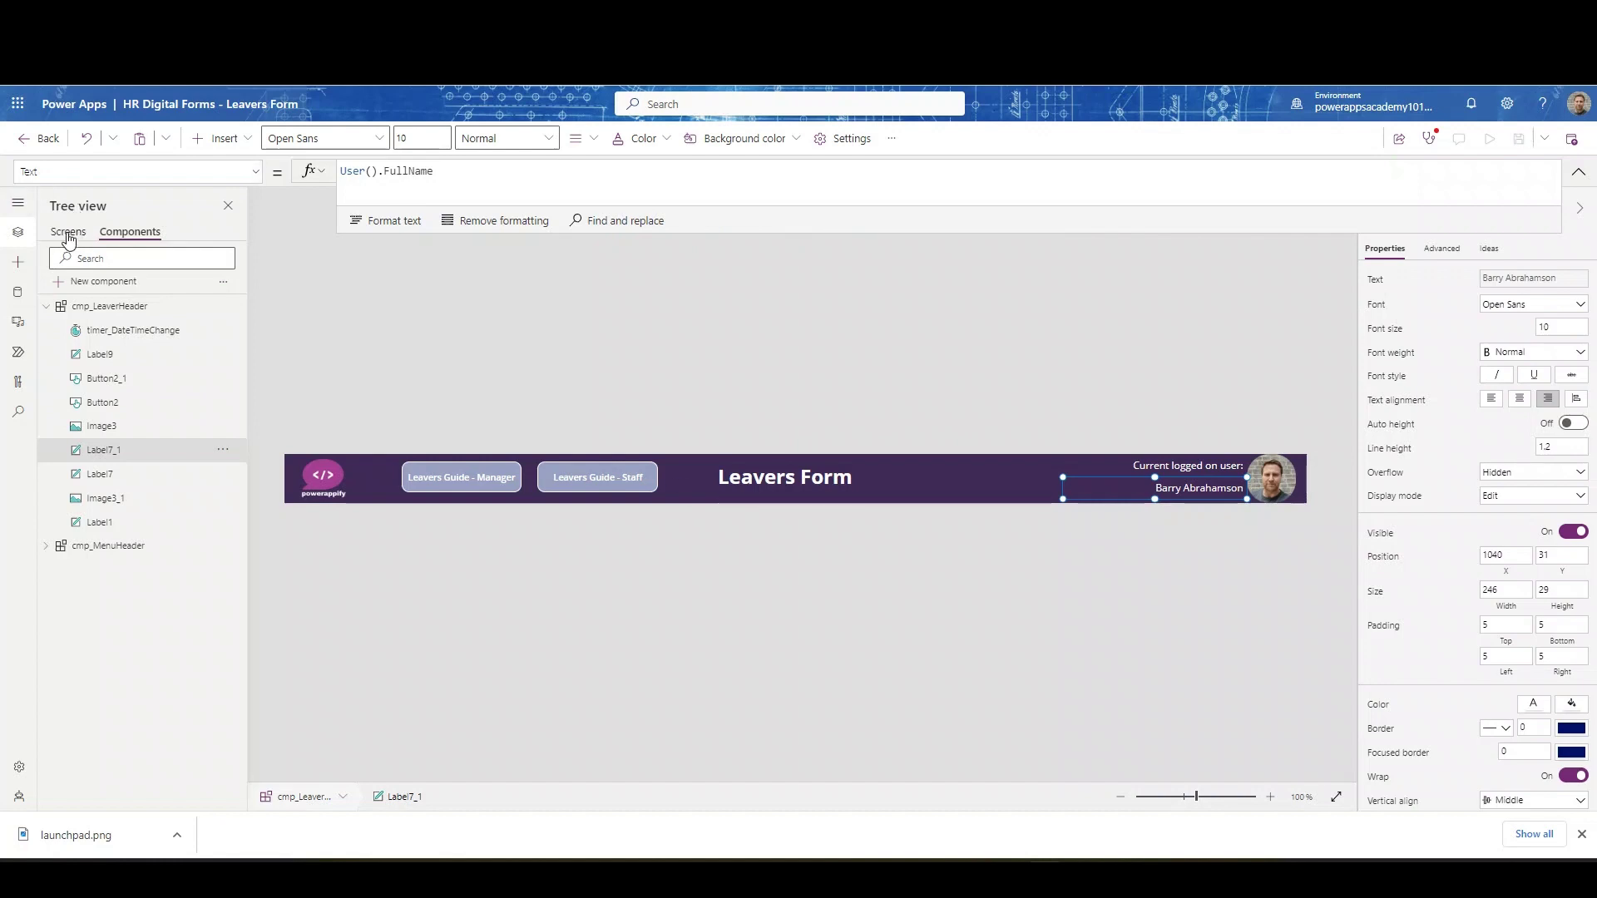
# Step: Return to the app's screens, collapse the formula area and review the data sources connected to the app
pyautogui.click(66, 233)
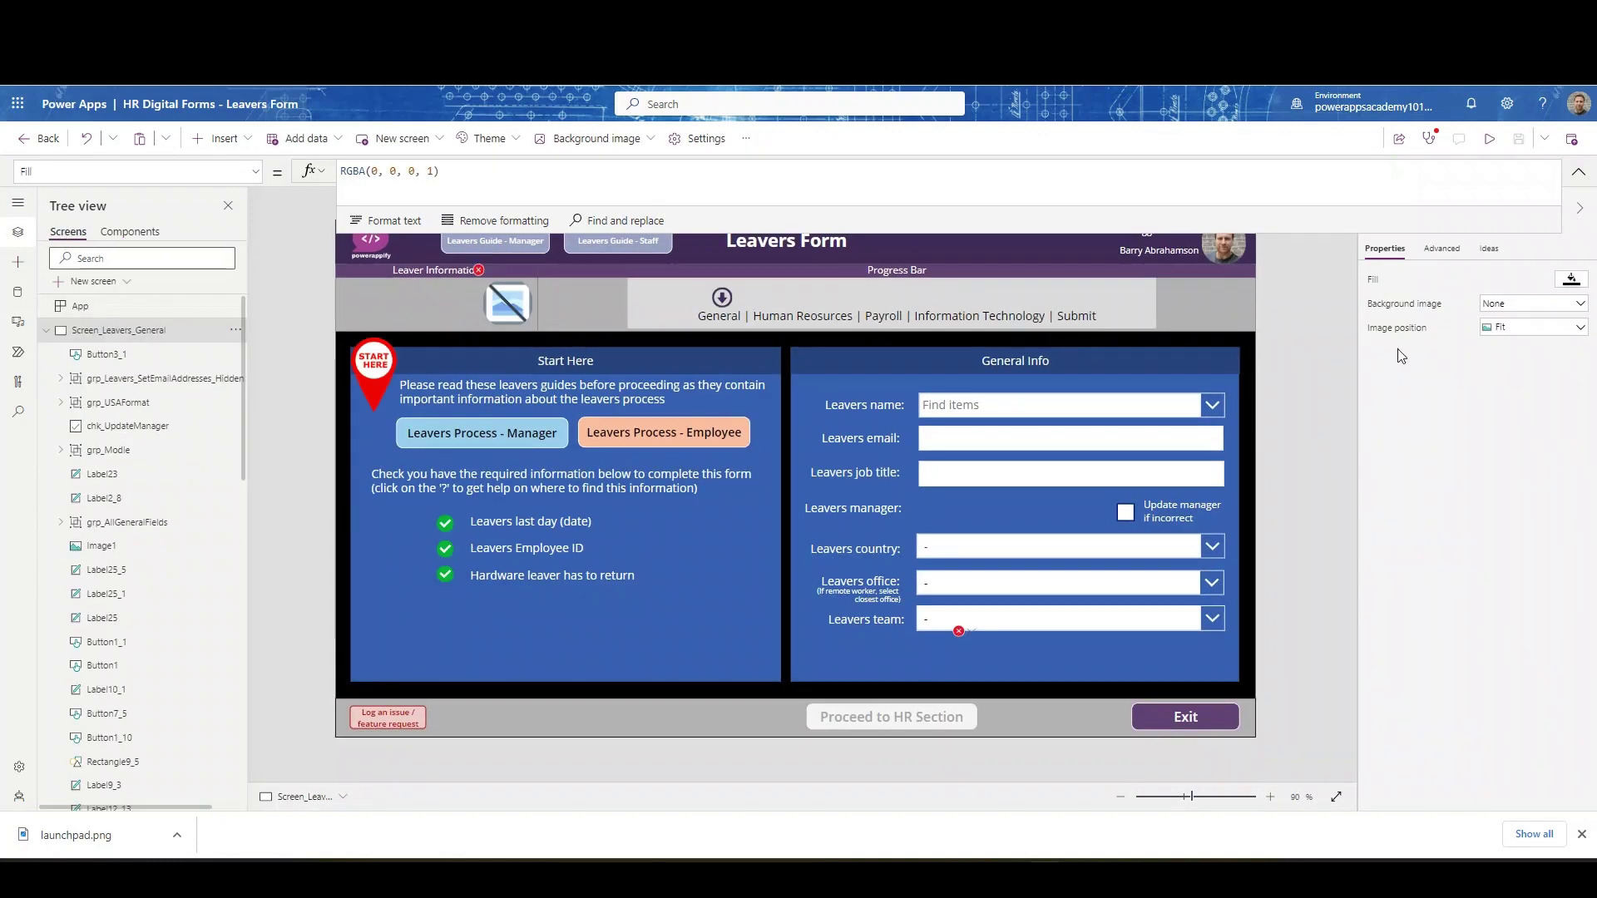
pyautogui.click(1578, 171)
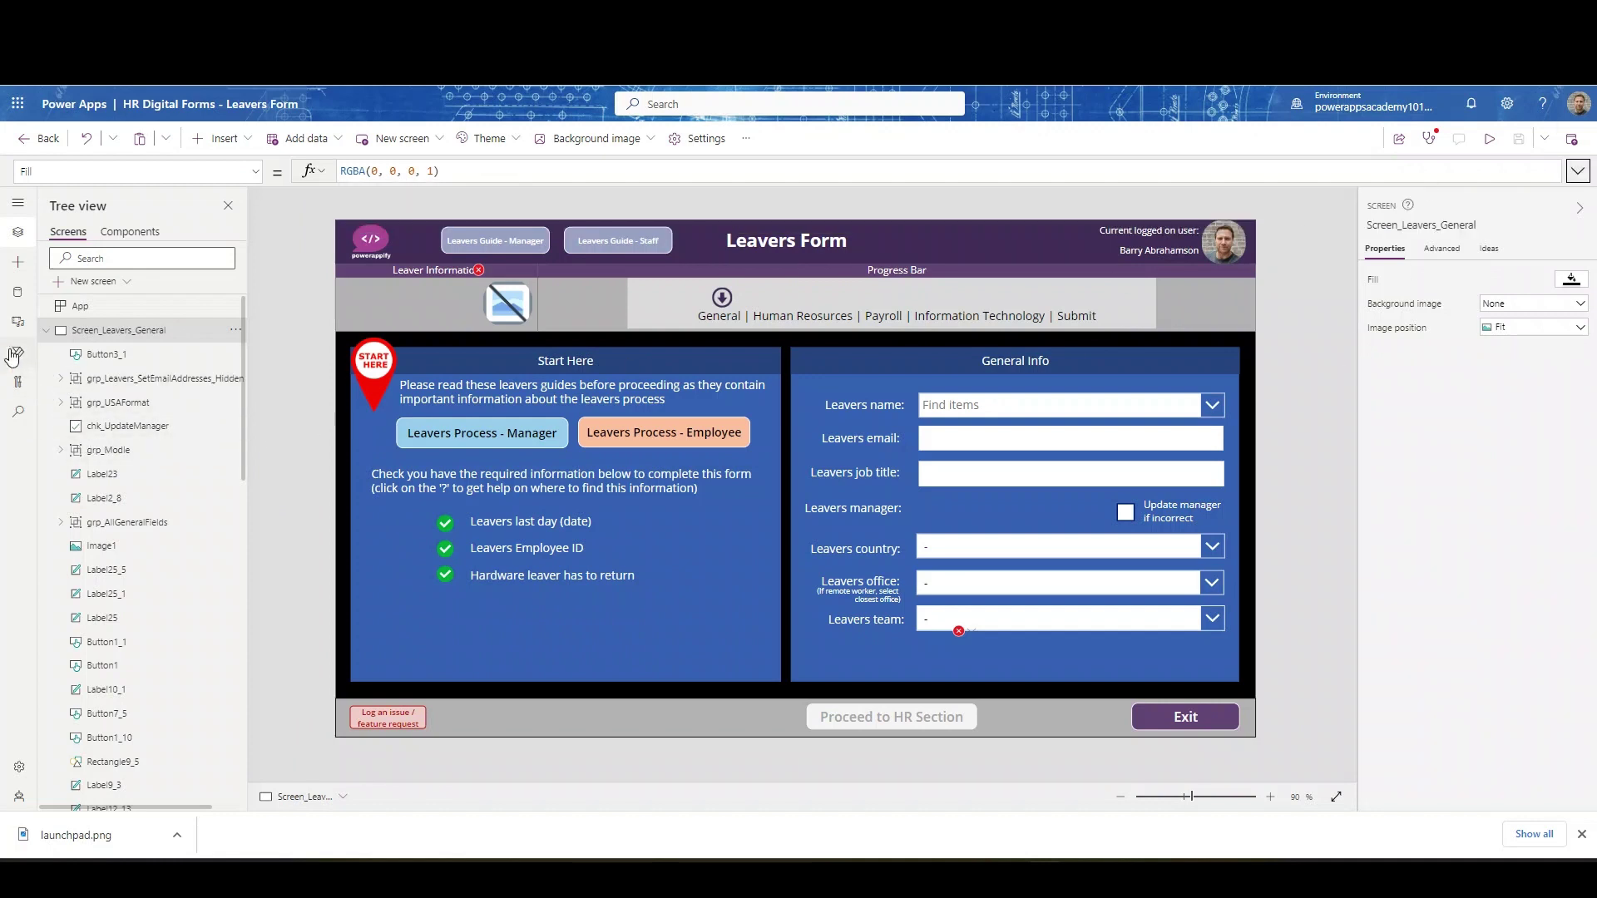
pyautogui.click(16, 297)
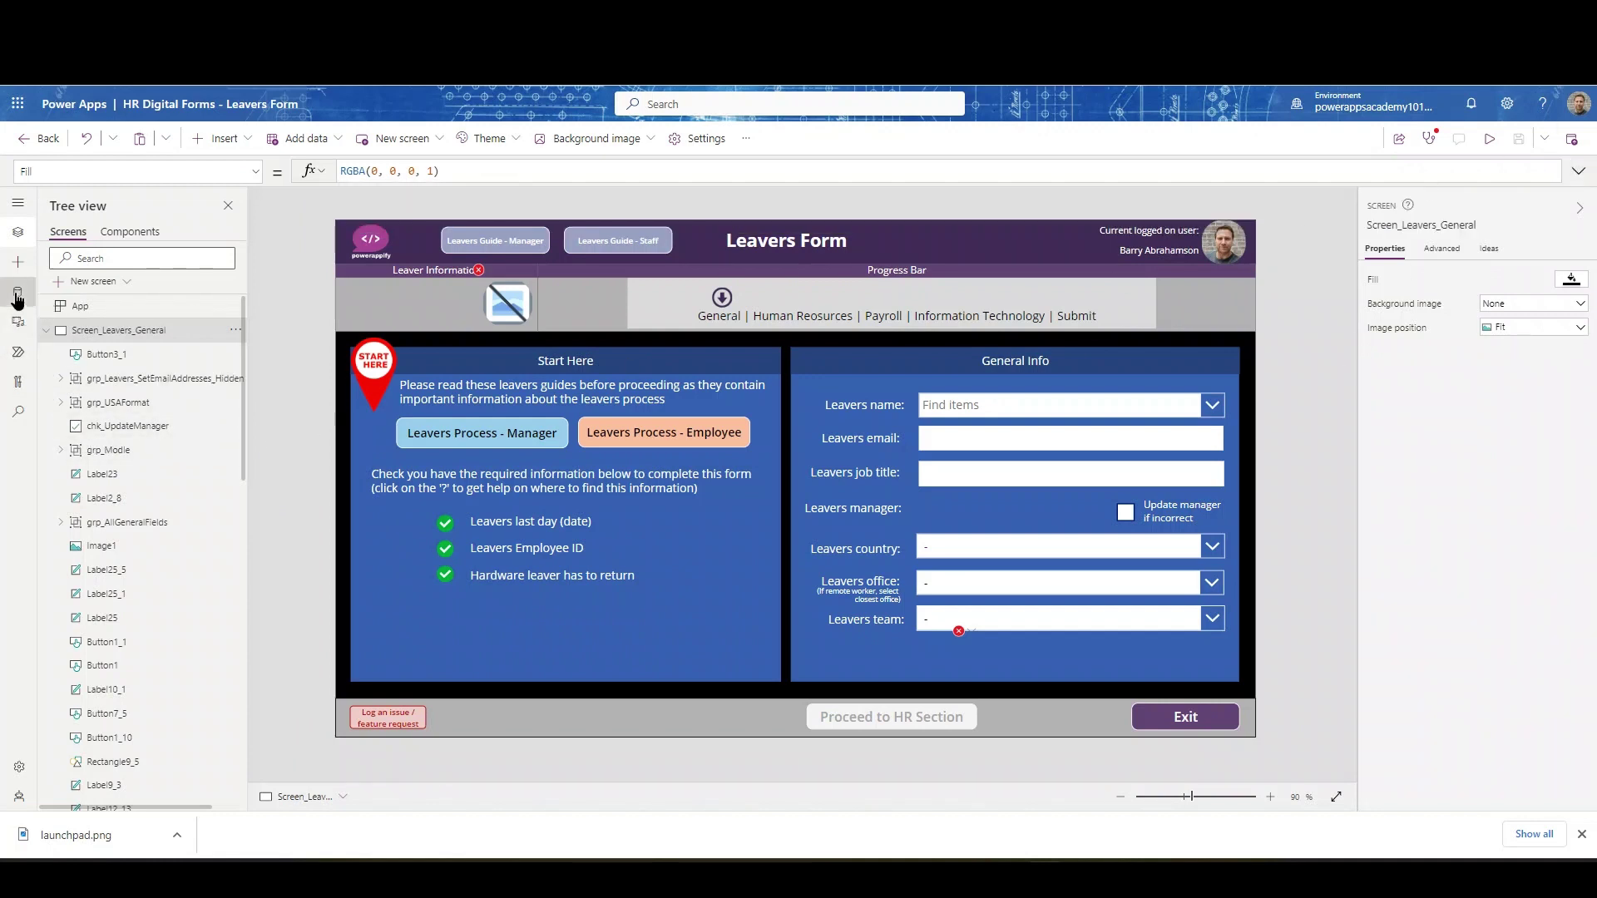
pyautogui.moveTo(81, 366)
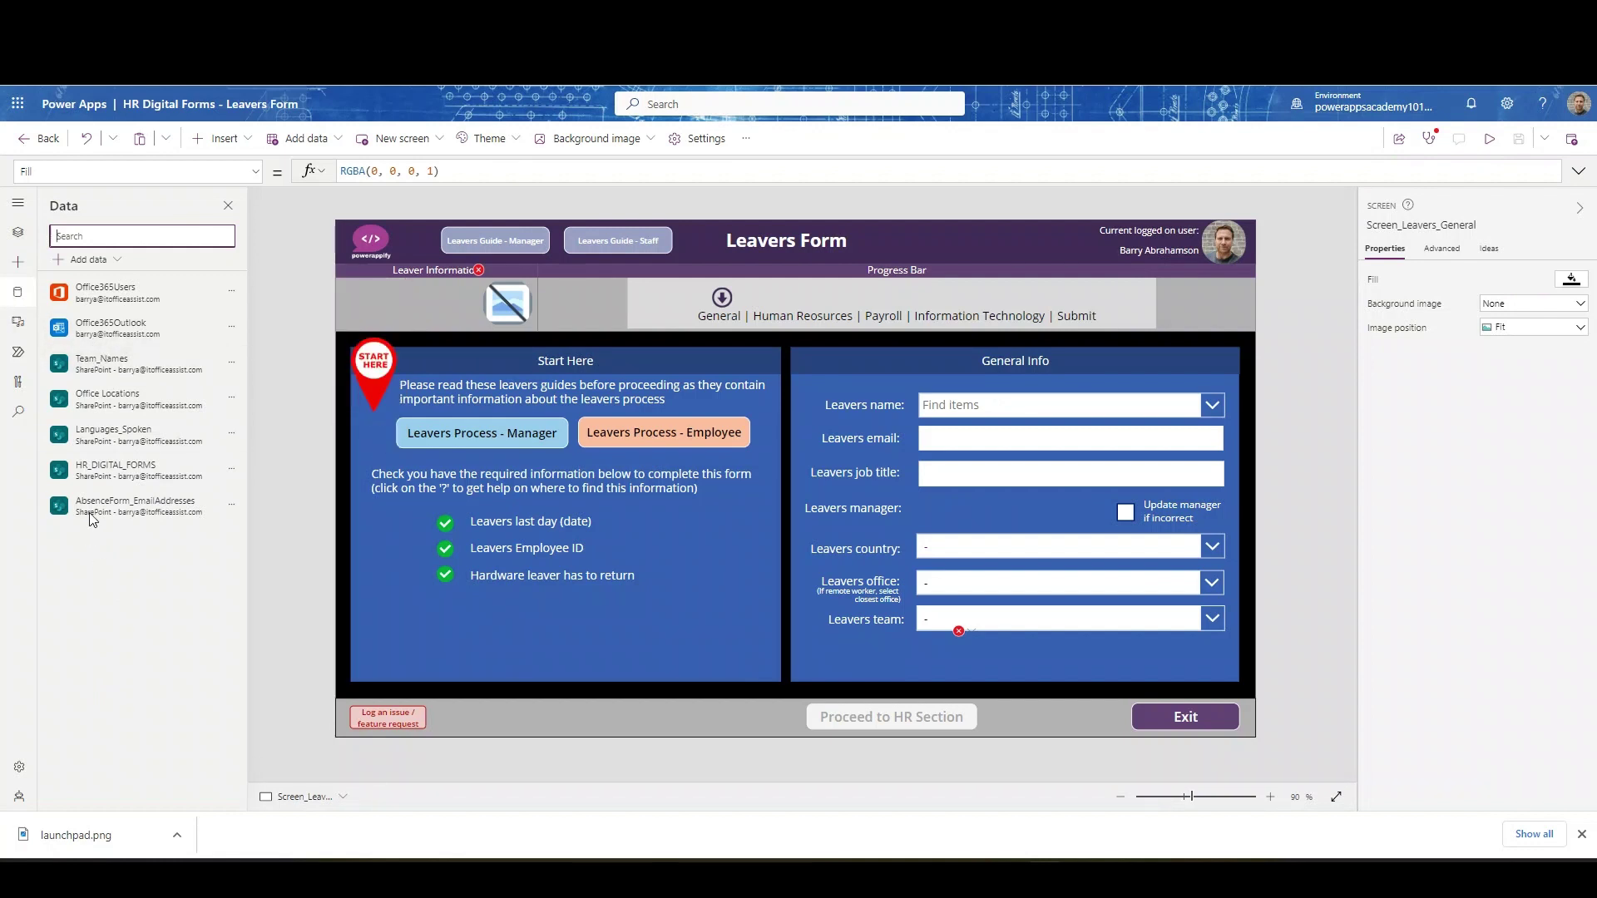
pyautogui.moveTo(112, 397)
pyautogui.moveTo(81, 472)
# Step: Switch to SharePoint and review the Office Locations list, including its HR, payroll and service desk email columns
pyautogui.hotkey('ctrl', 'Tab')
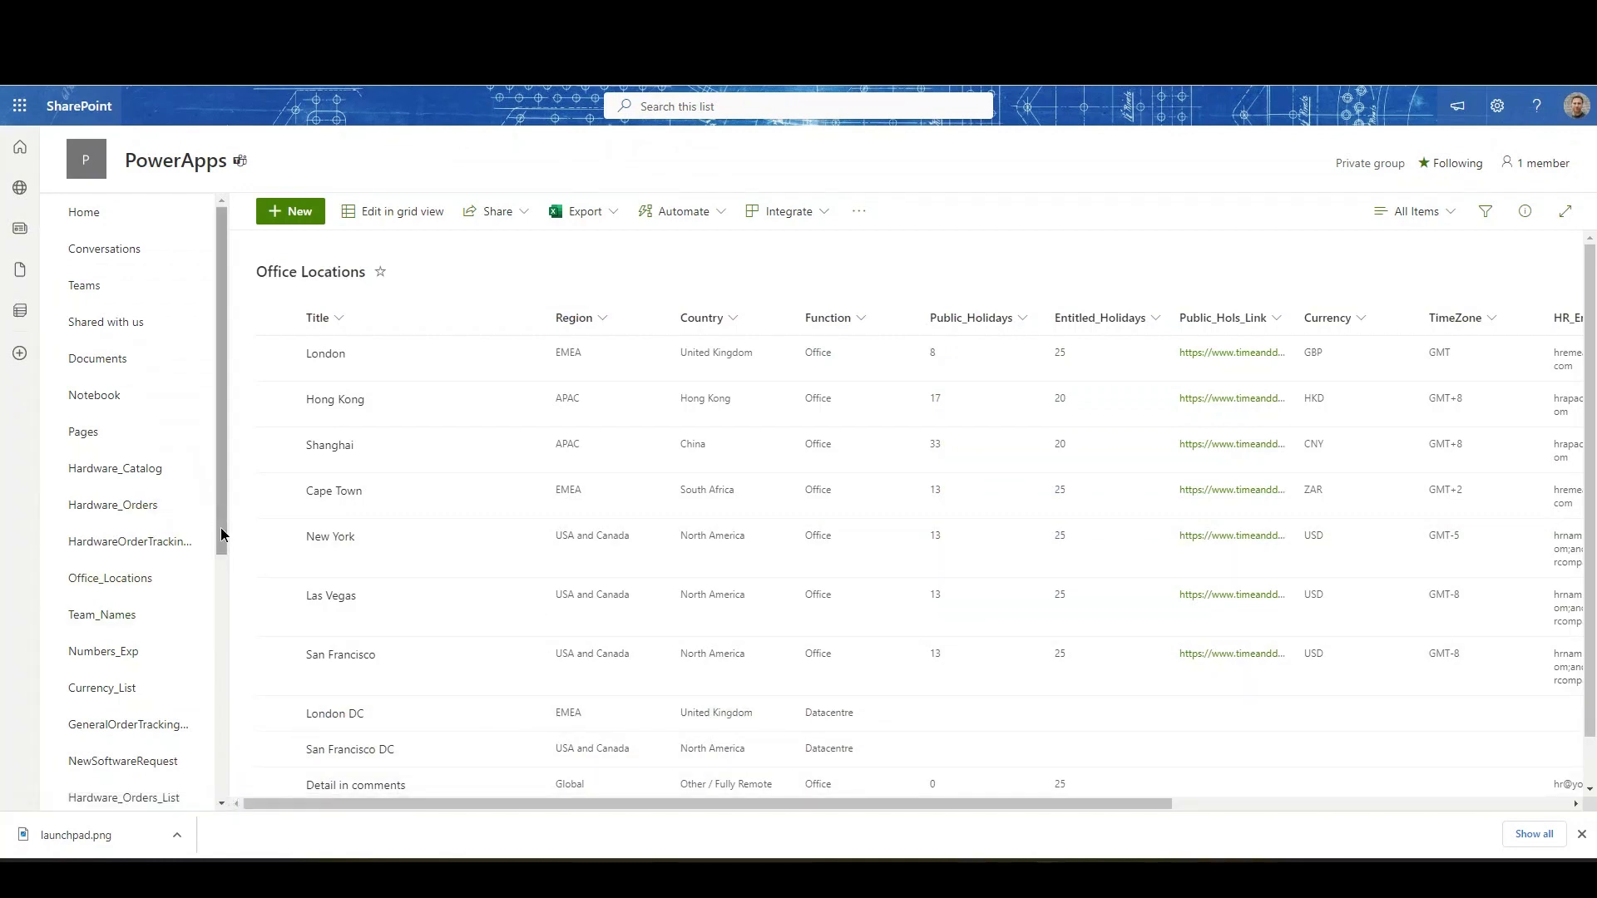
pyautogui.moveTo(221, 535); pyautogui.dragTo(222, 782)
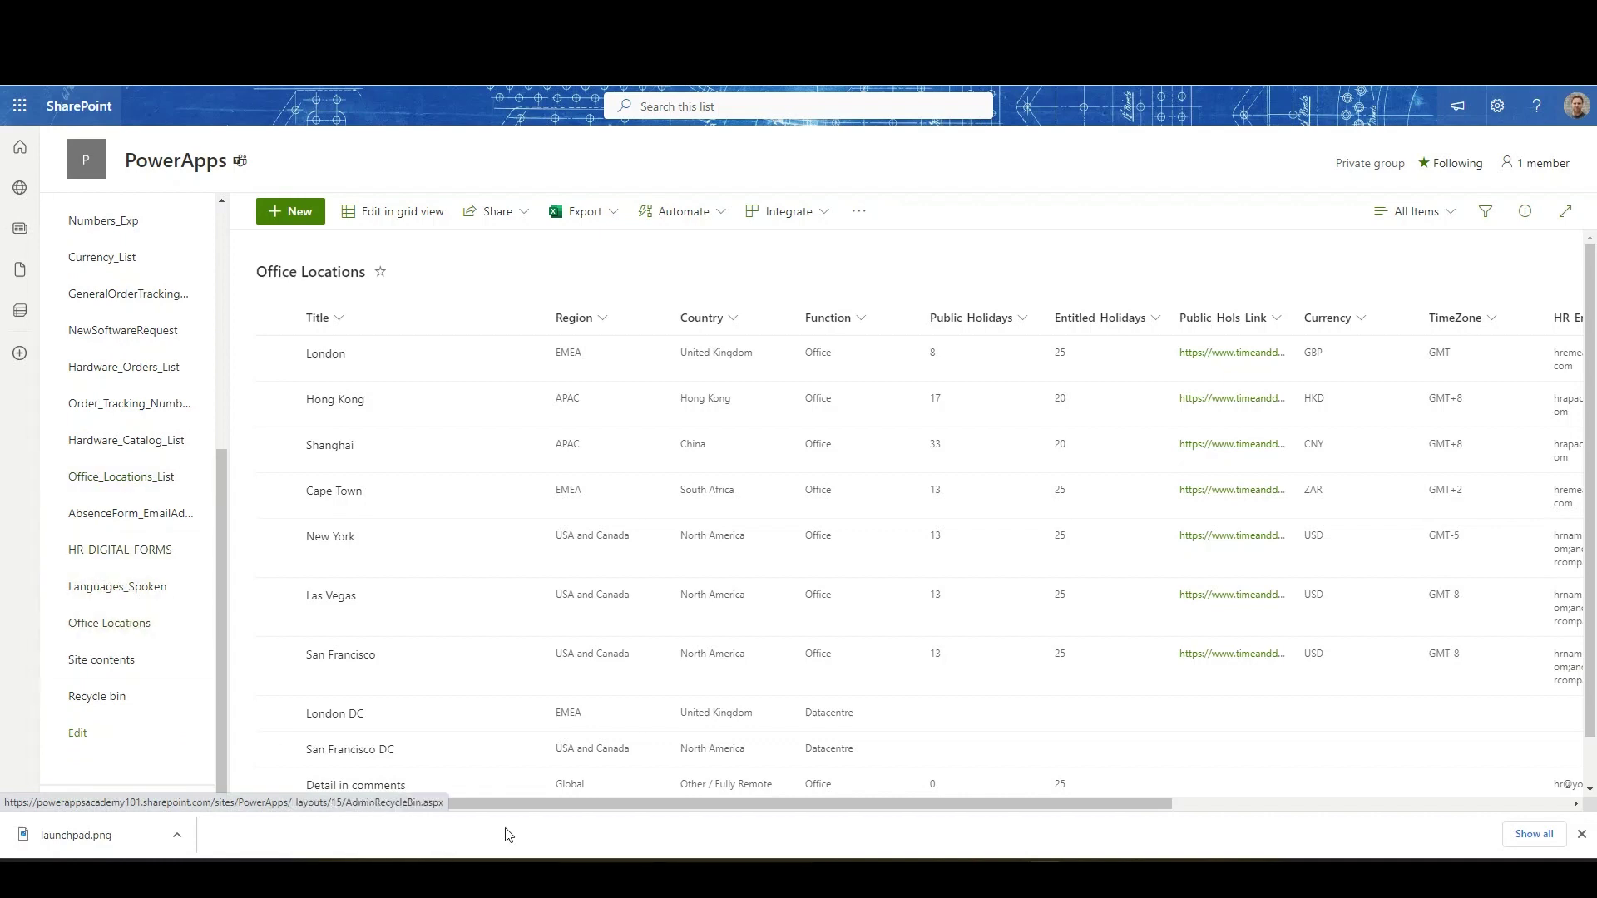
pyautogui.moveTo(493, 802); pyautogui.dragTo(355, 821)
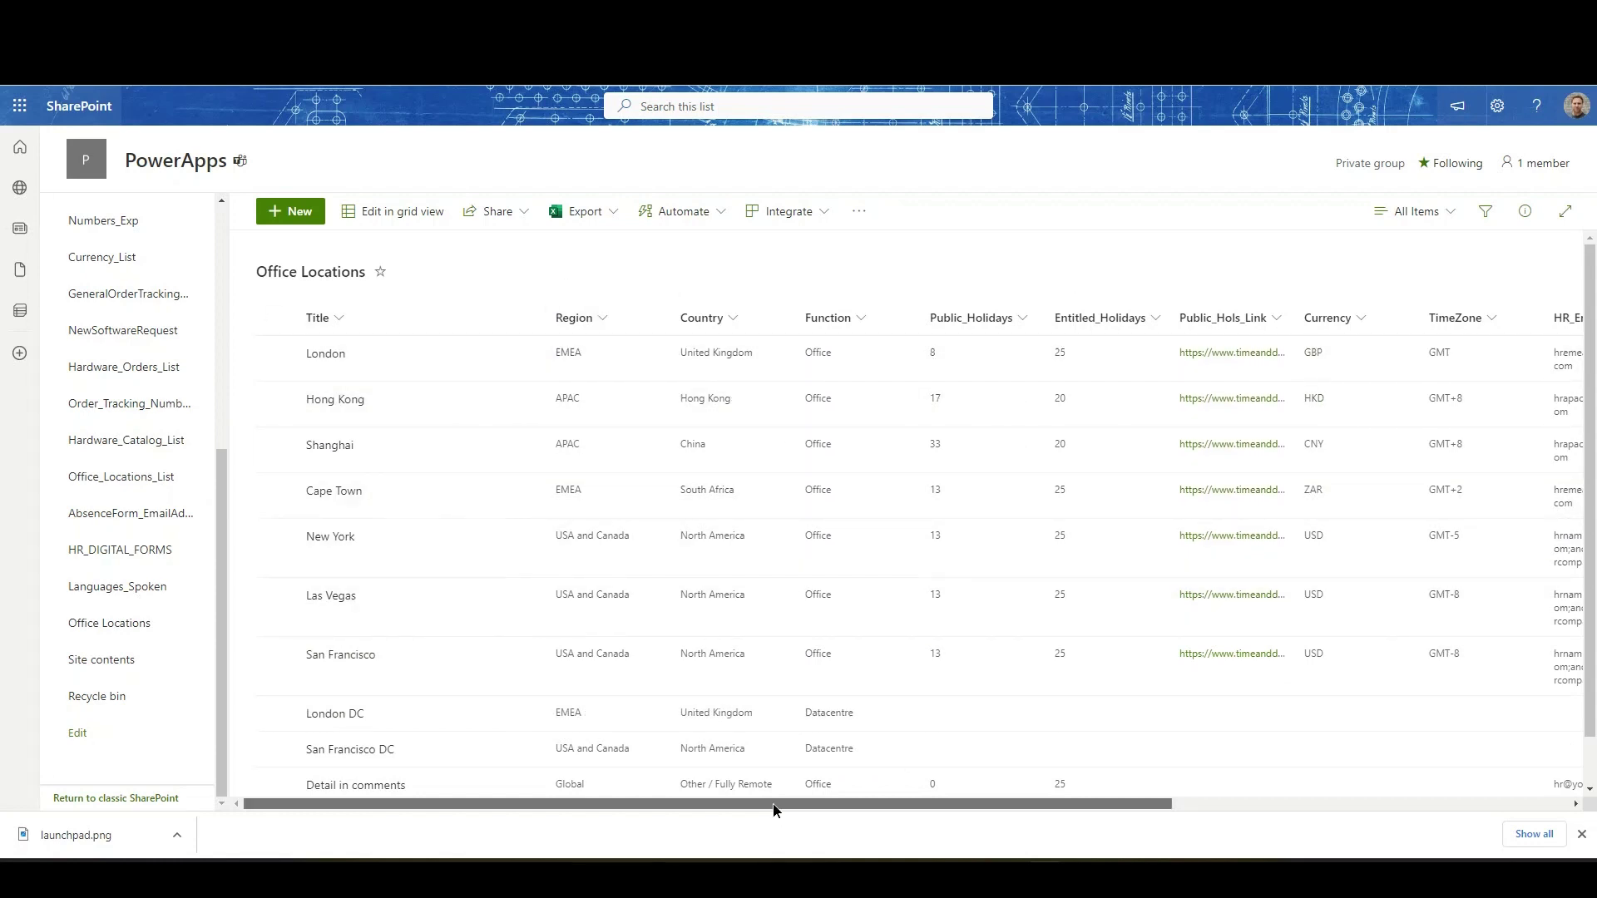
pyautogui.moveTo(777, 807); pyautogui.dragTo(1181, 848)
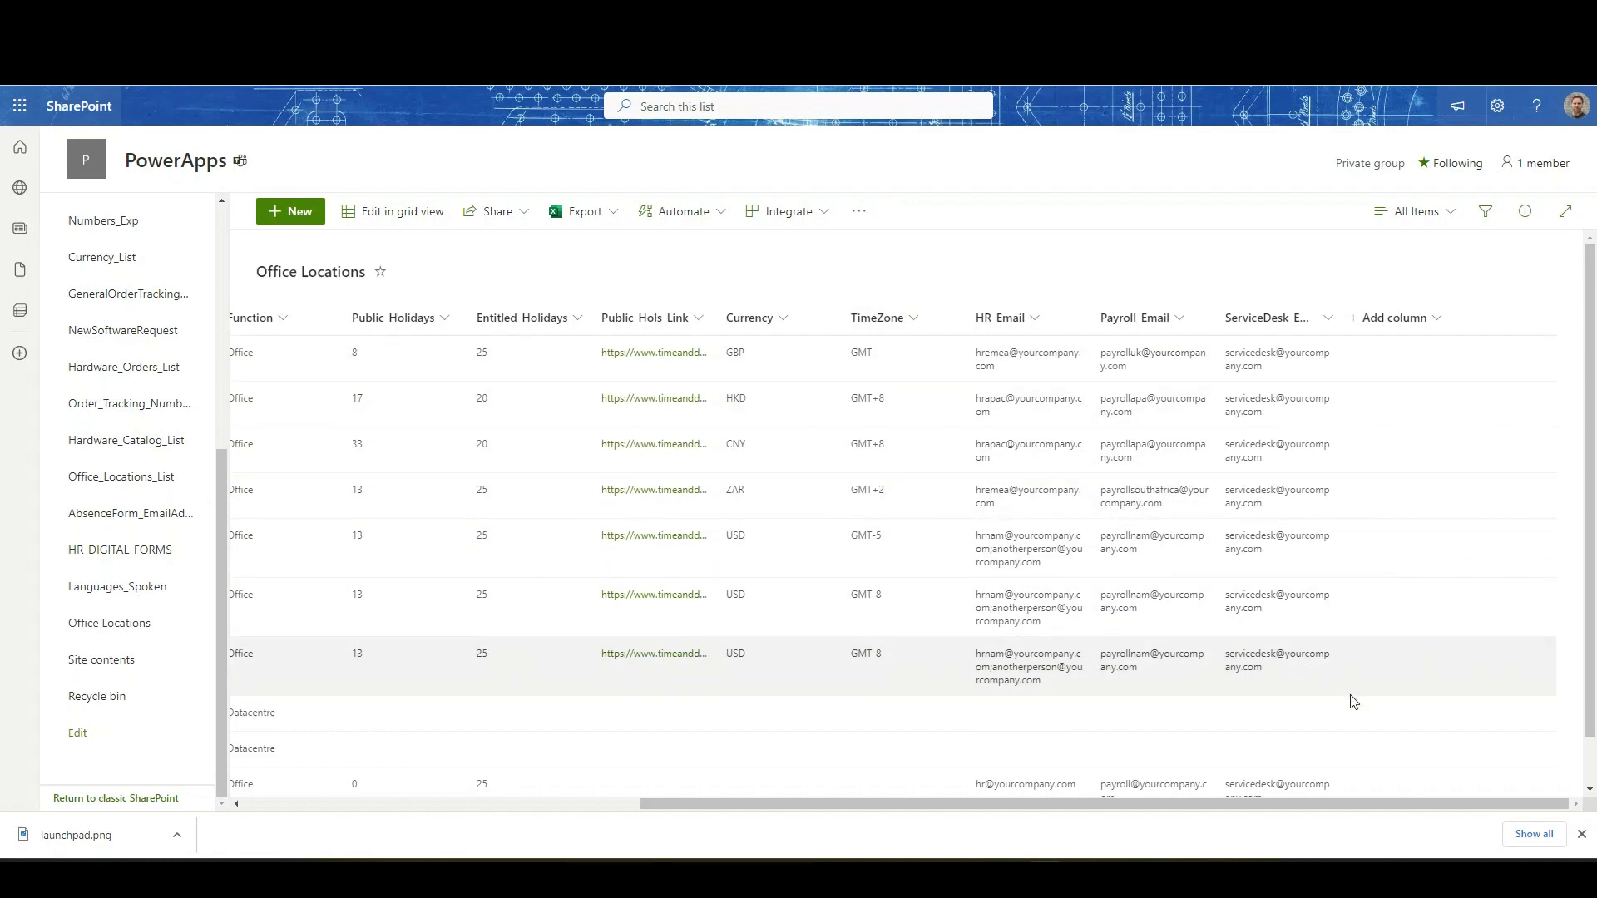
pyautogui.scroll(-1, 1339, 700)
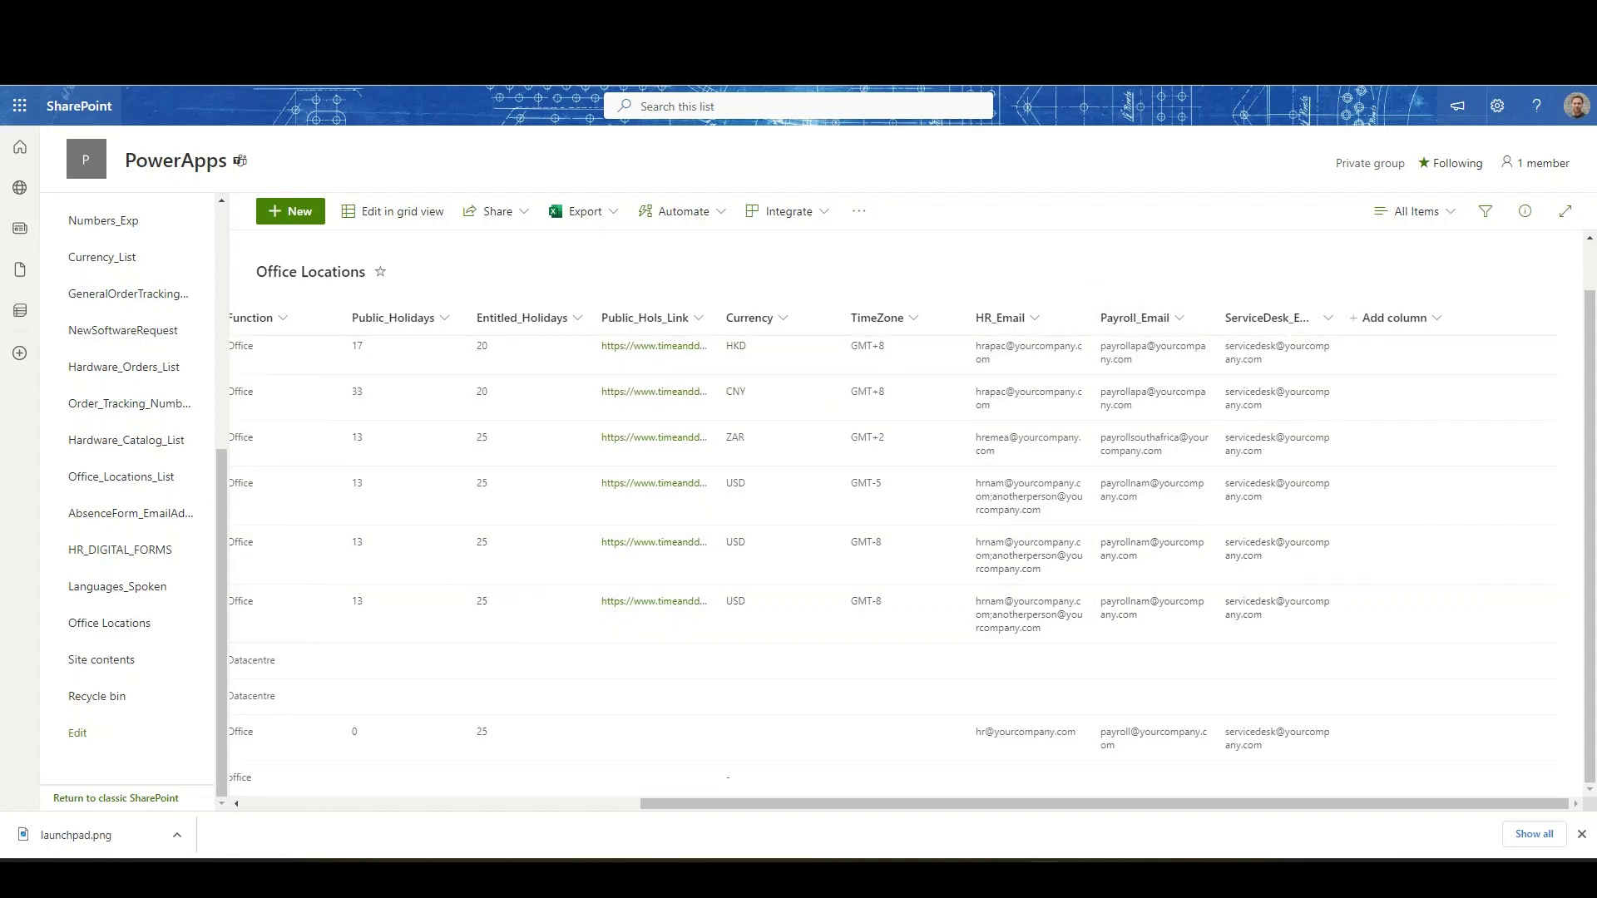
pyautogui.moveTo(1069, 805); pyautogui.dragTo(641, 805)
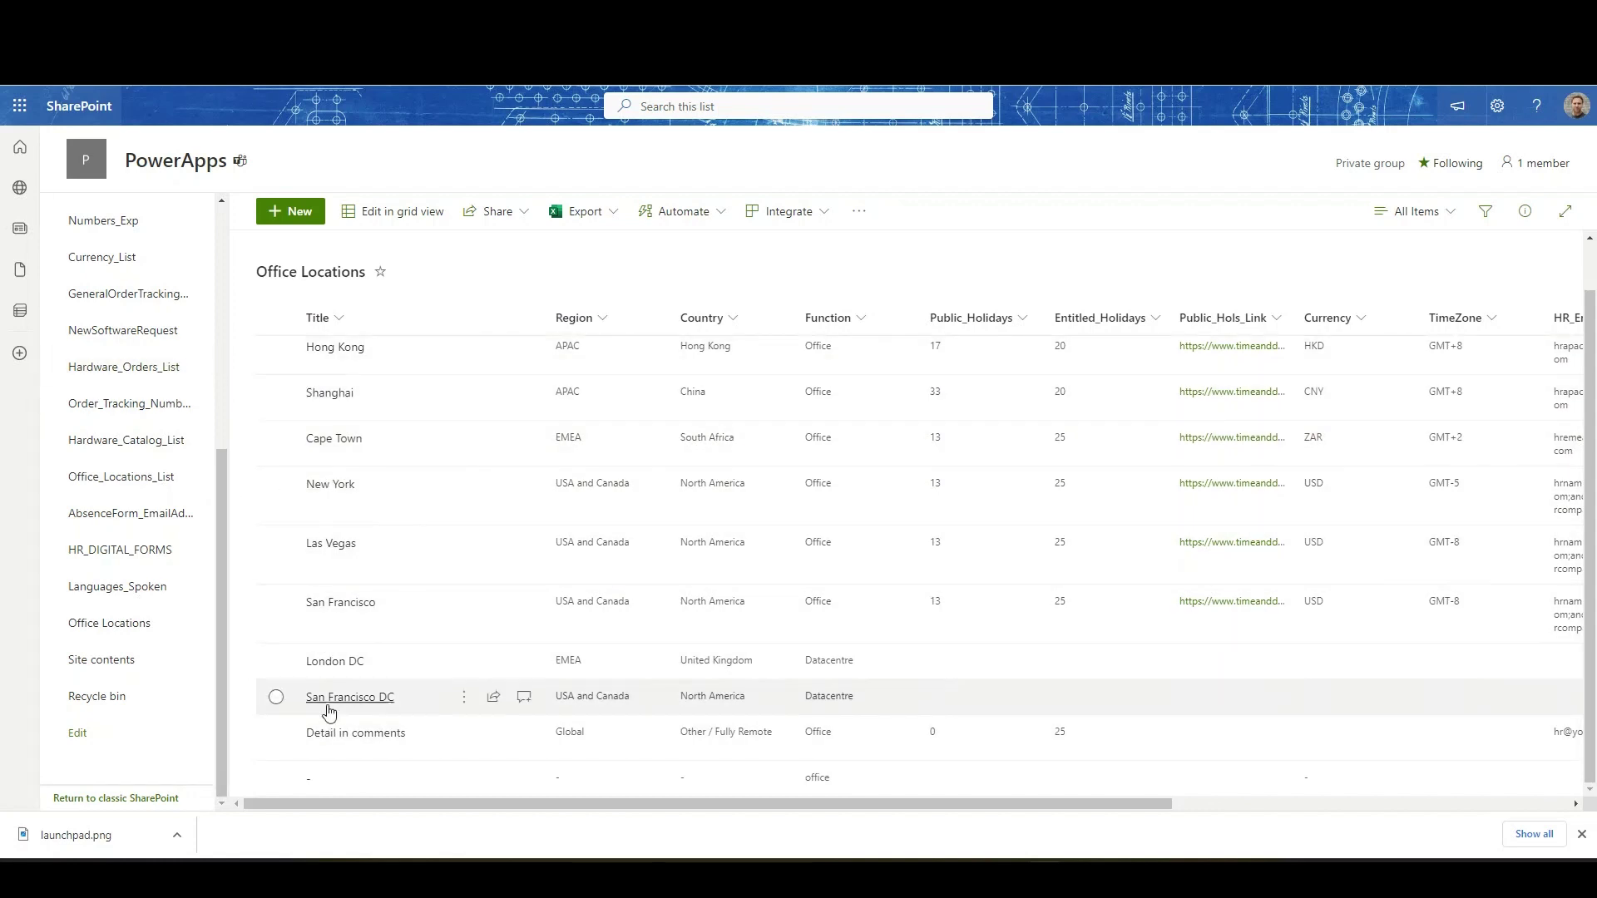
pyautogui.scroll(1, 564, 535)
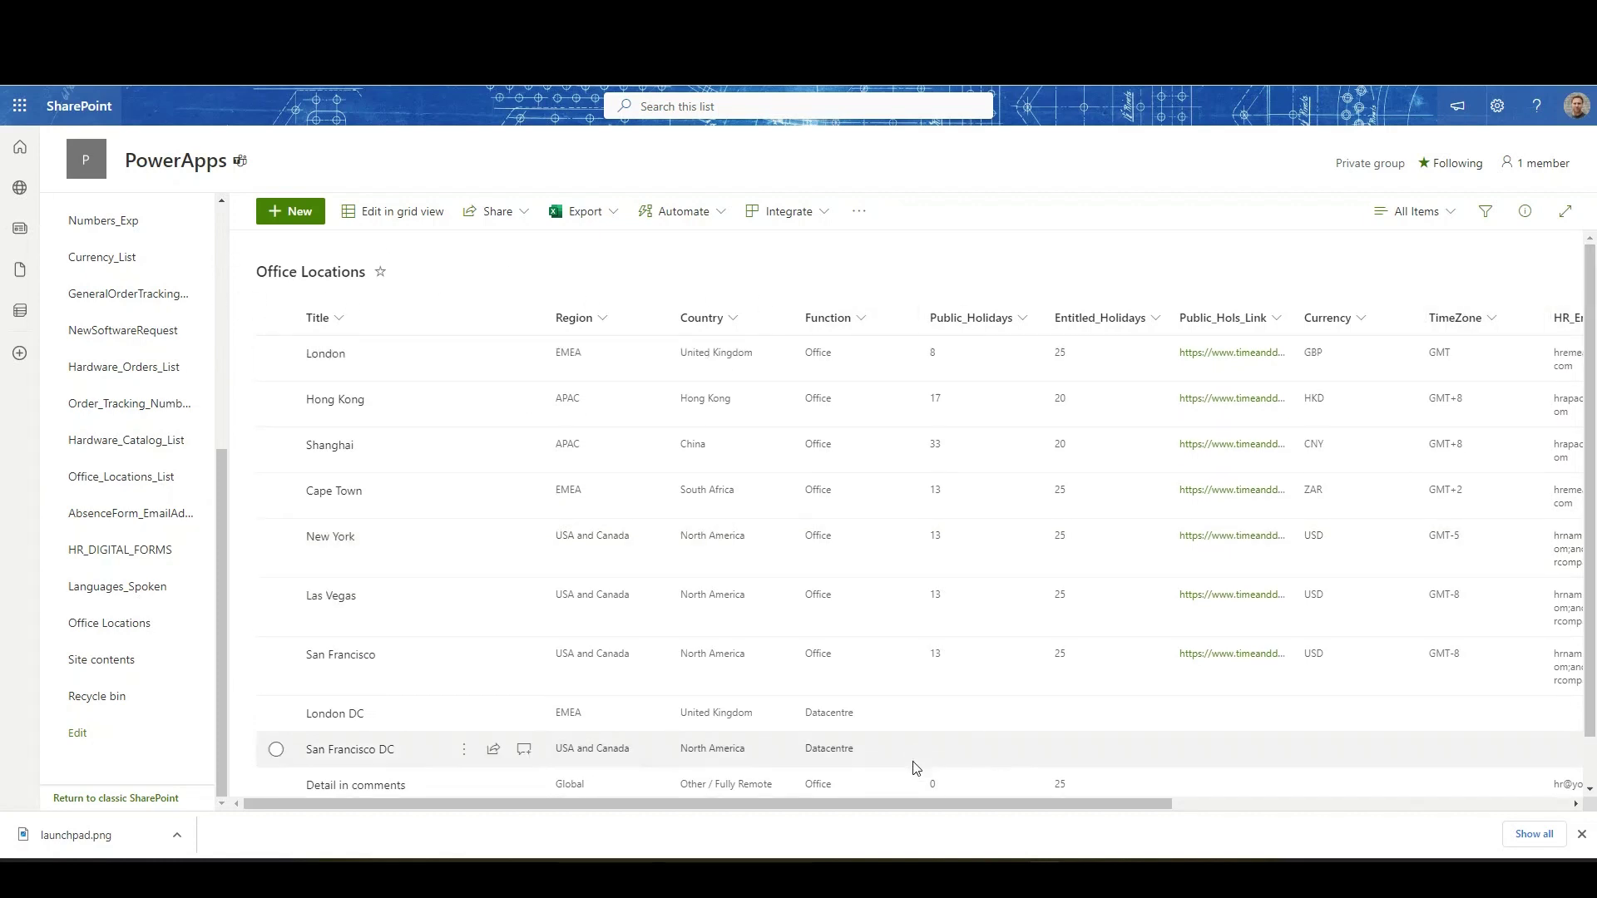
pyautogui.moveTo(899, 804); pyautogui.dragTo(824, 803)
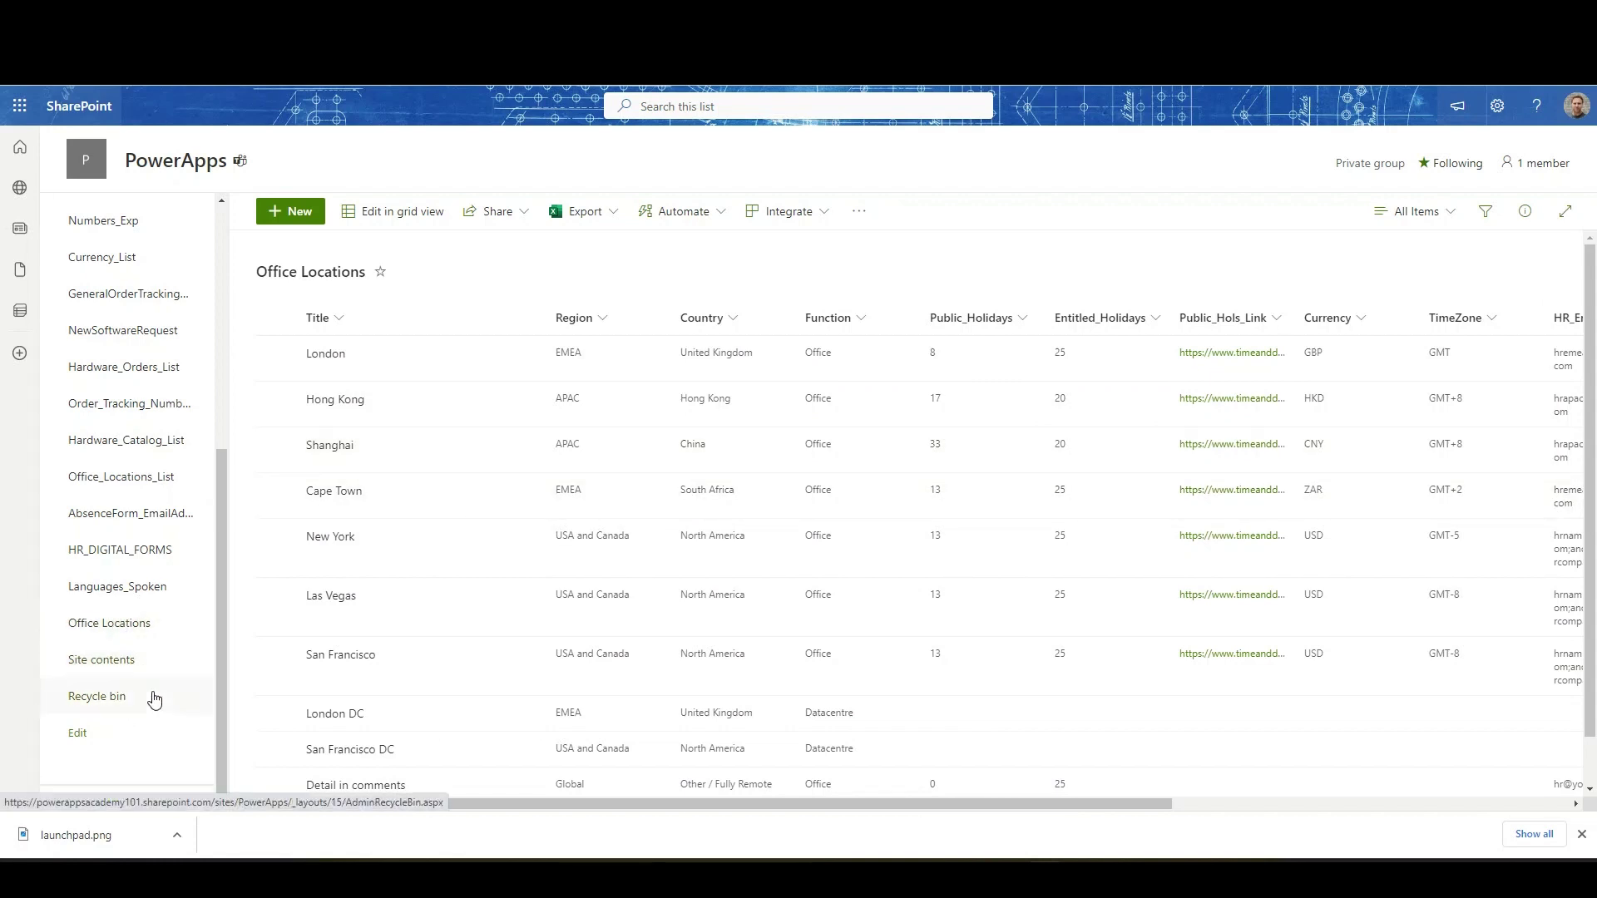
# Step: View the Languages_Spoken and HR_DIGITAL_FORMS lists, and show the Power BI integration options for HR_DIGITAL_FORMS
pyautogui.click(119, 596)
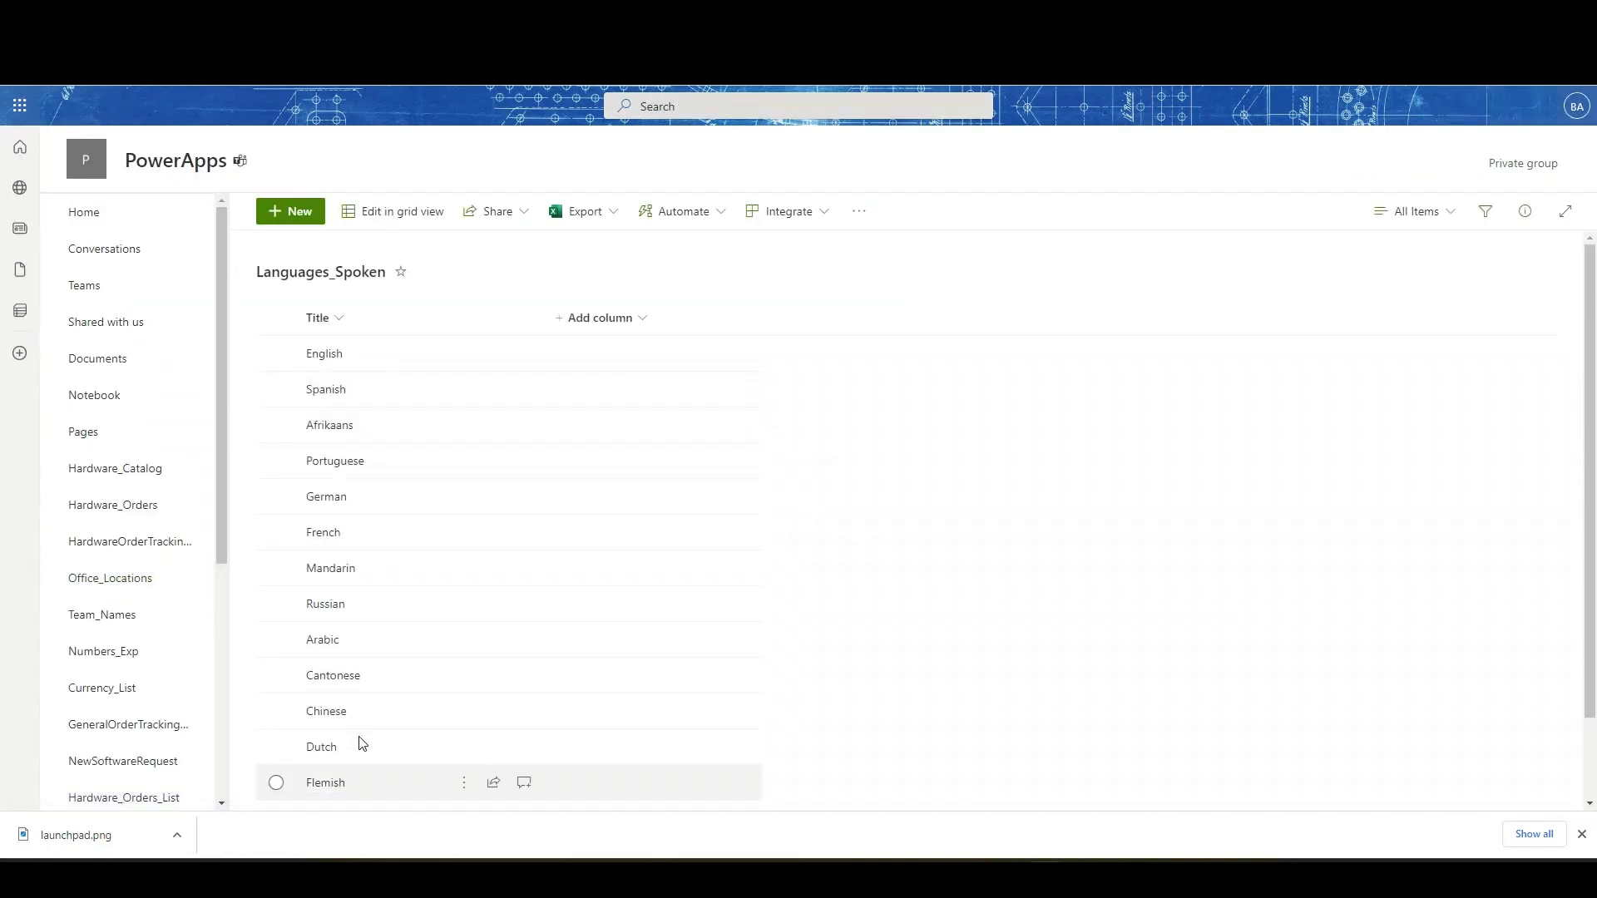
pyautogui.scroll(-5, 106, 757)
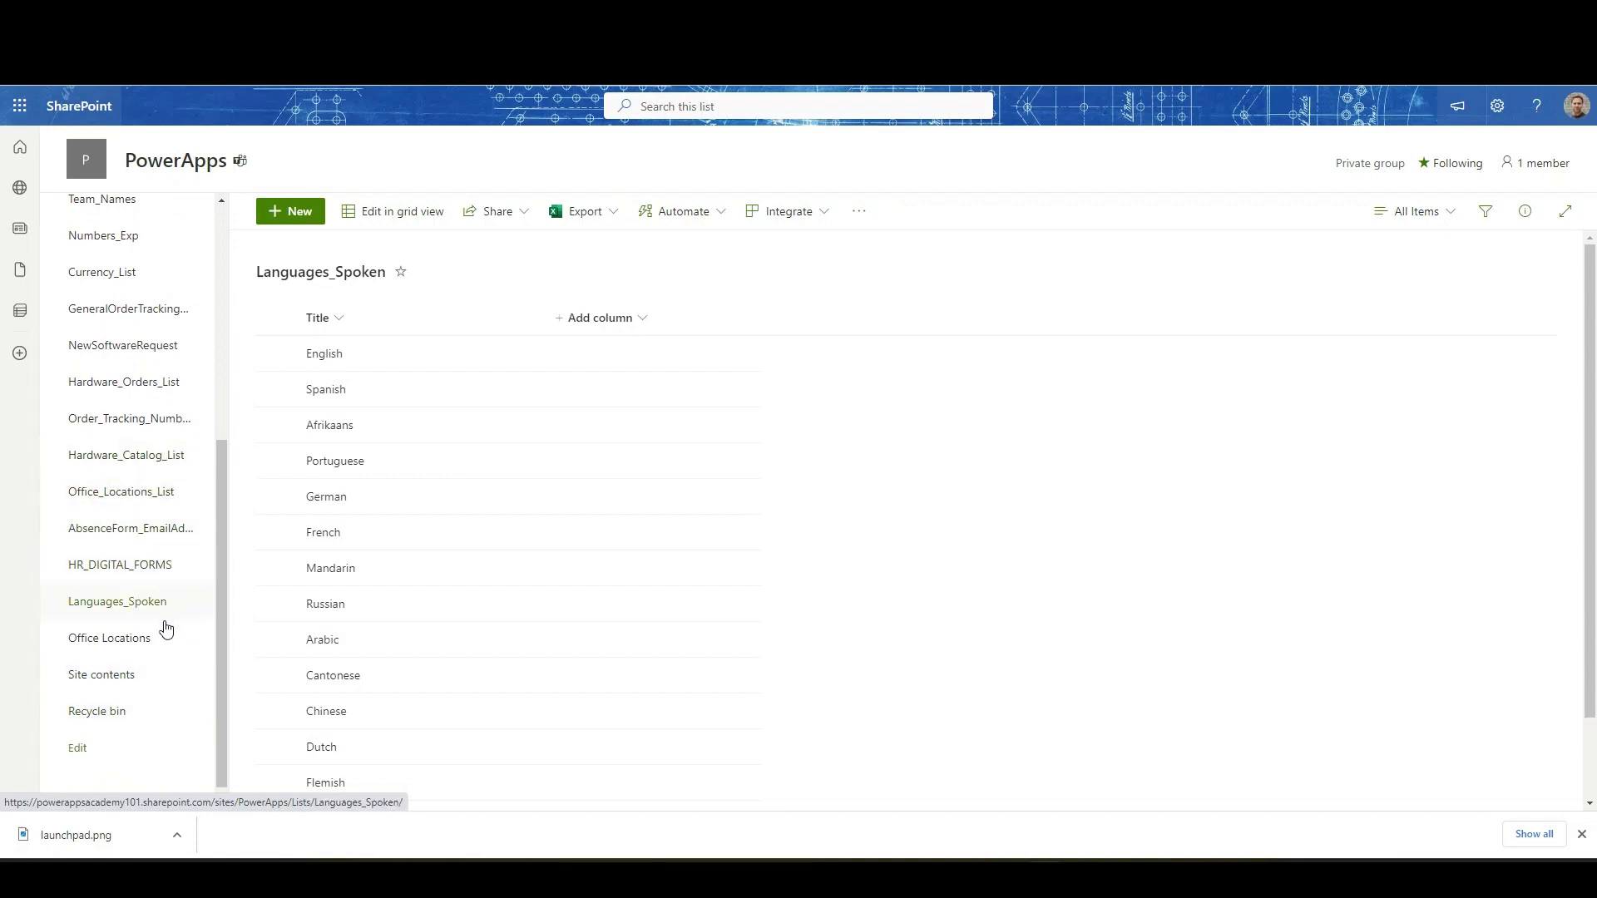
pyautogui.click(142, 569)
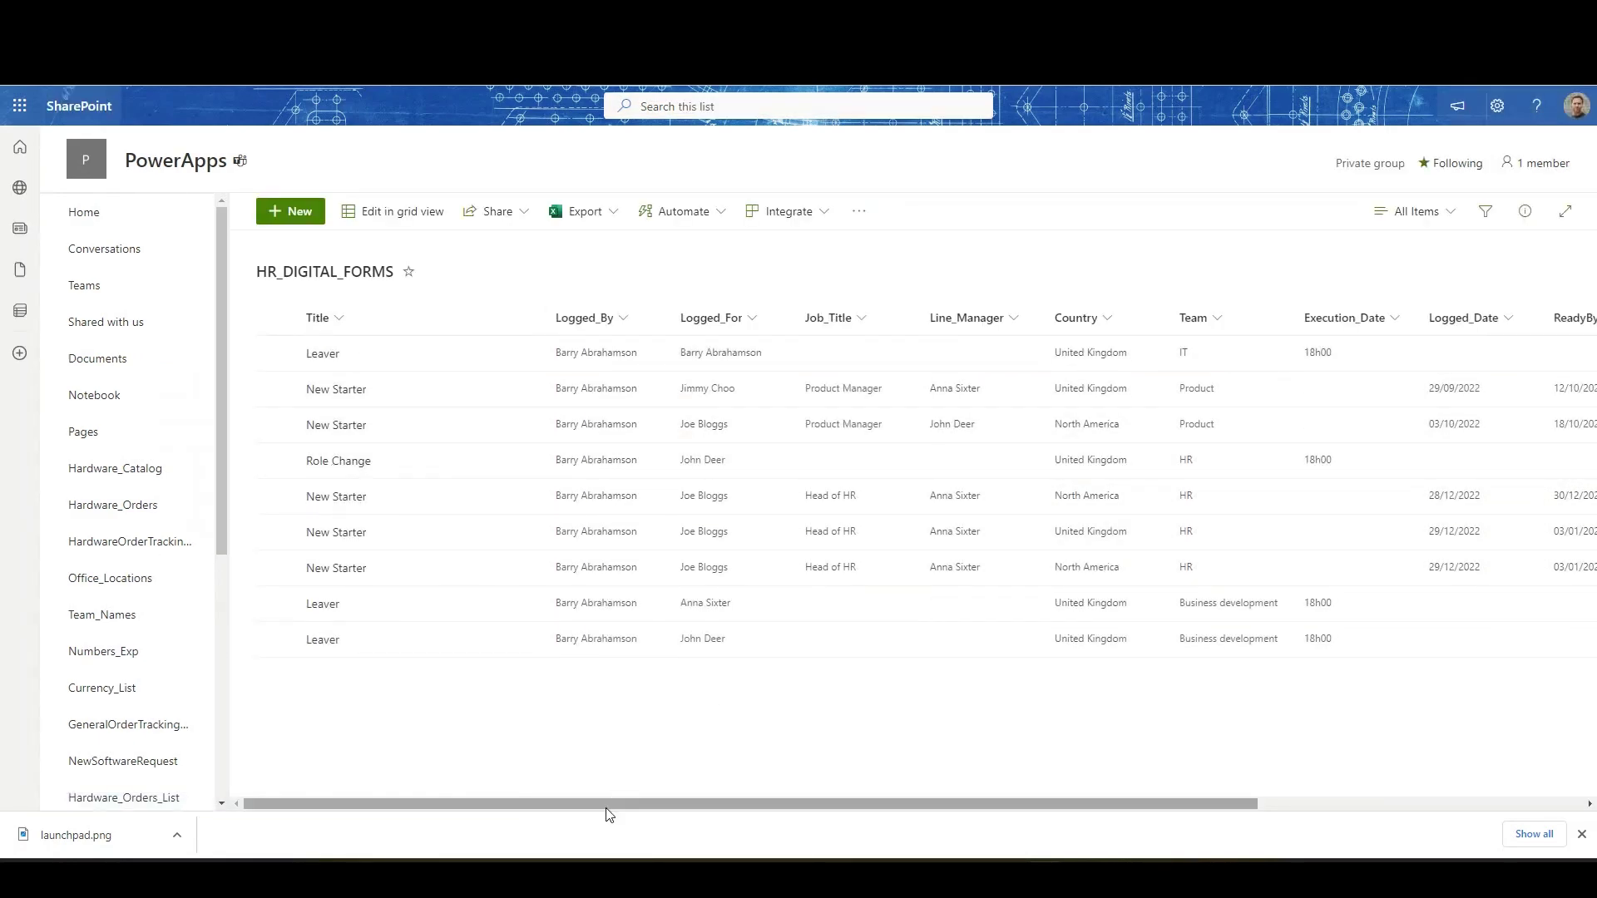
pyautogui.moveTo(601, 802); pyautogui.dragTo(488, 818)
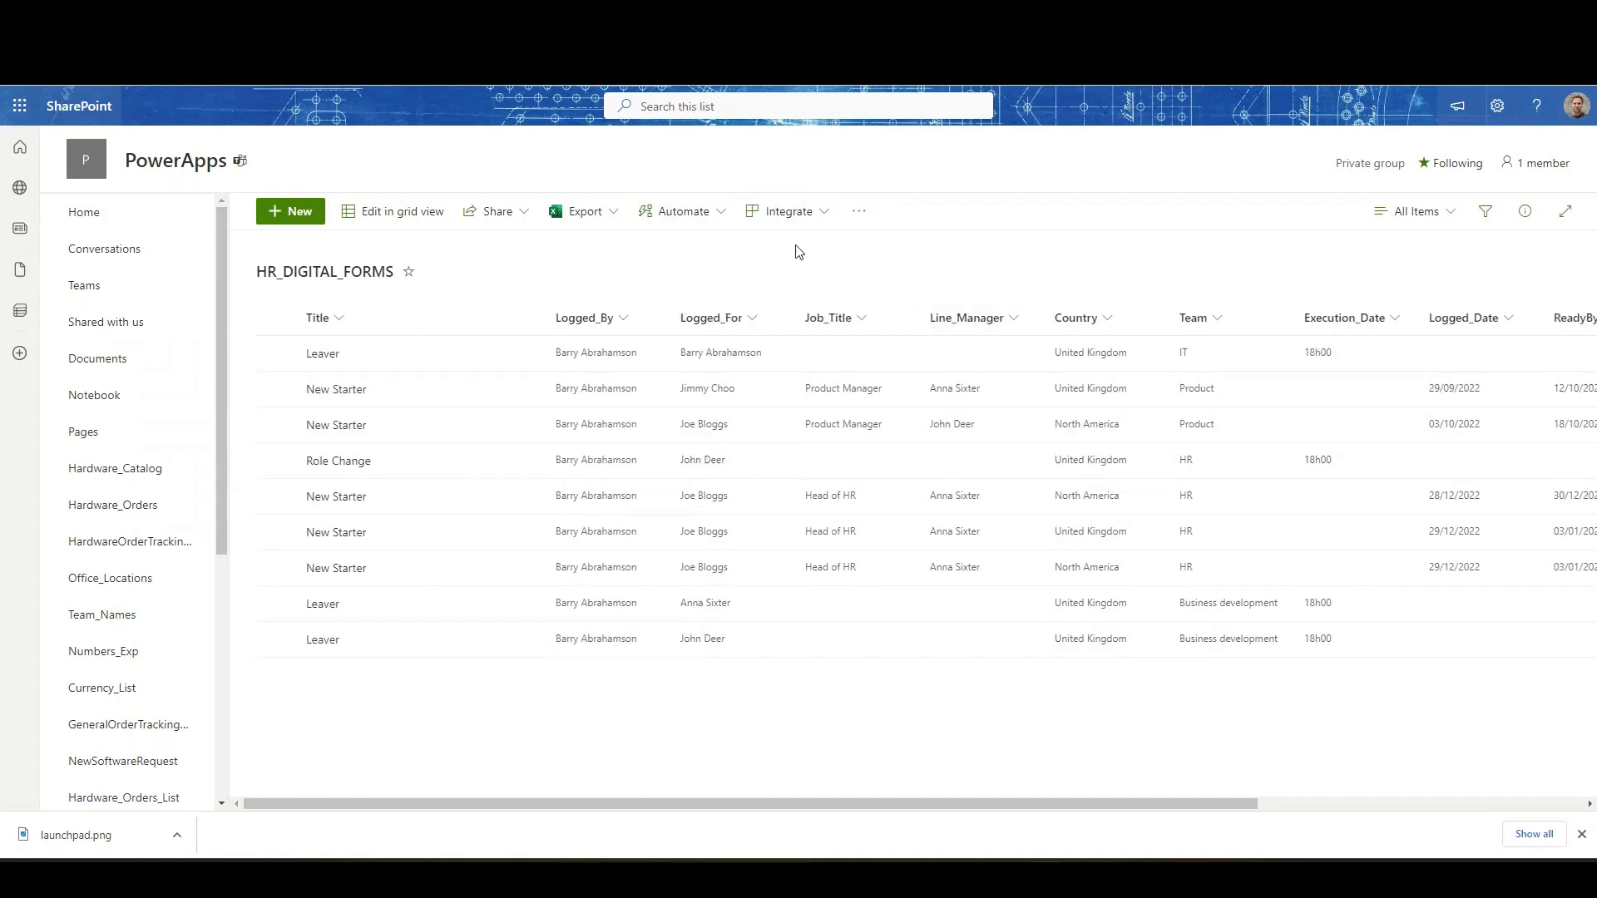
pyautogui.click(805, 212)
pyautogui.moveTo(811, 311)
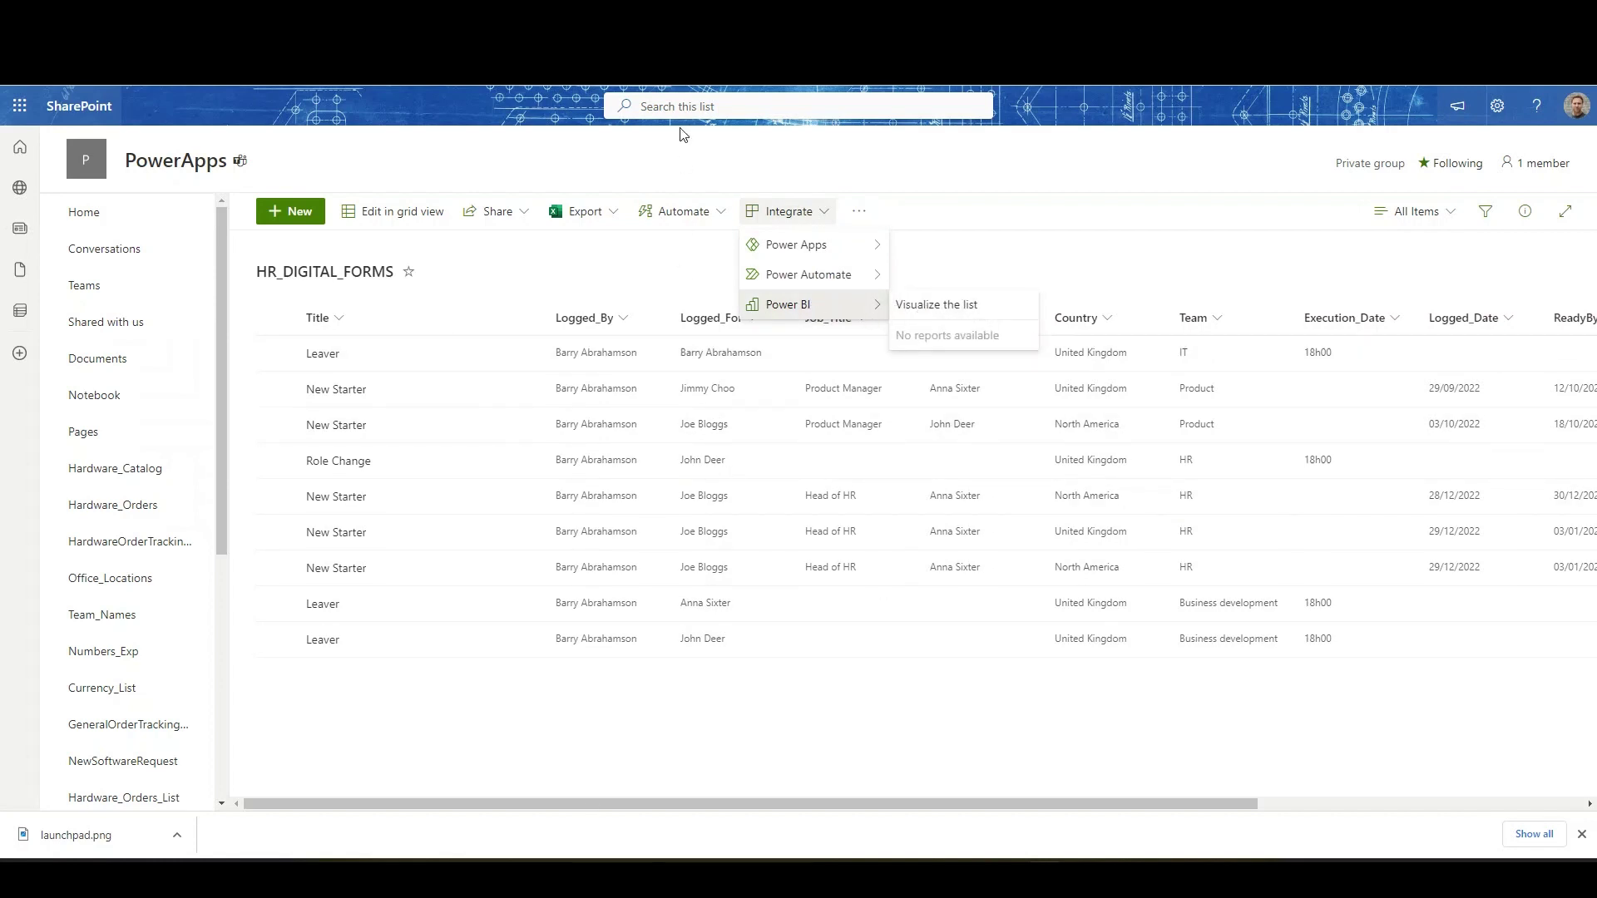
# Step: Switch back to Power Apps and inspect the formulas behind the leaver's name, email and job title fields
pyautogui.moveTo(791, 86)
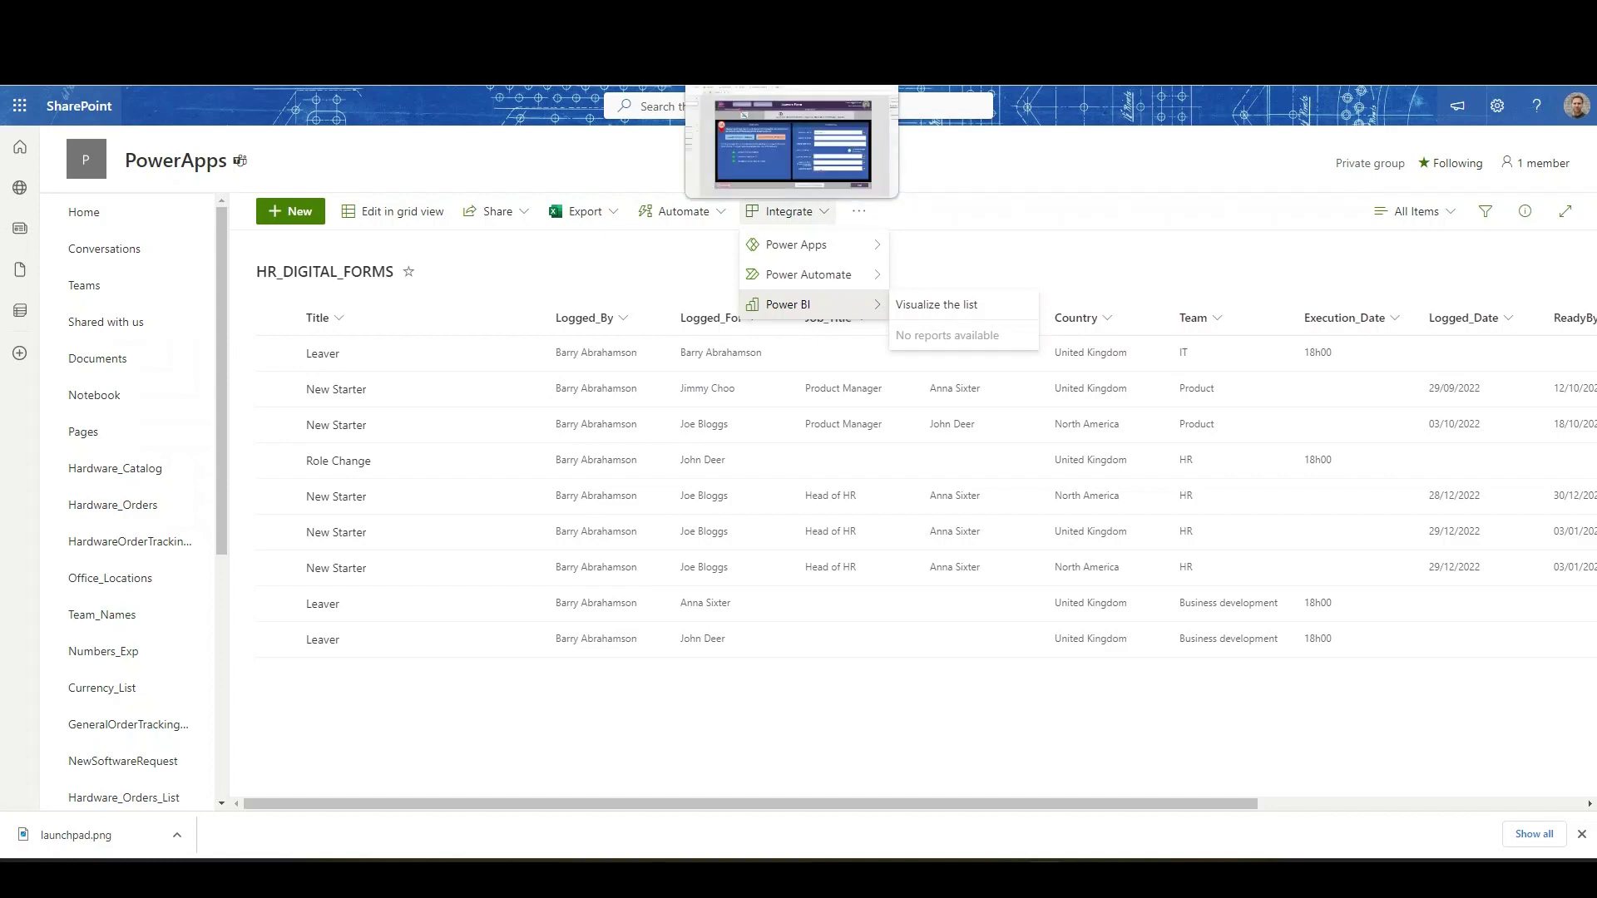
pyautogui.click(791, 141)
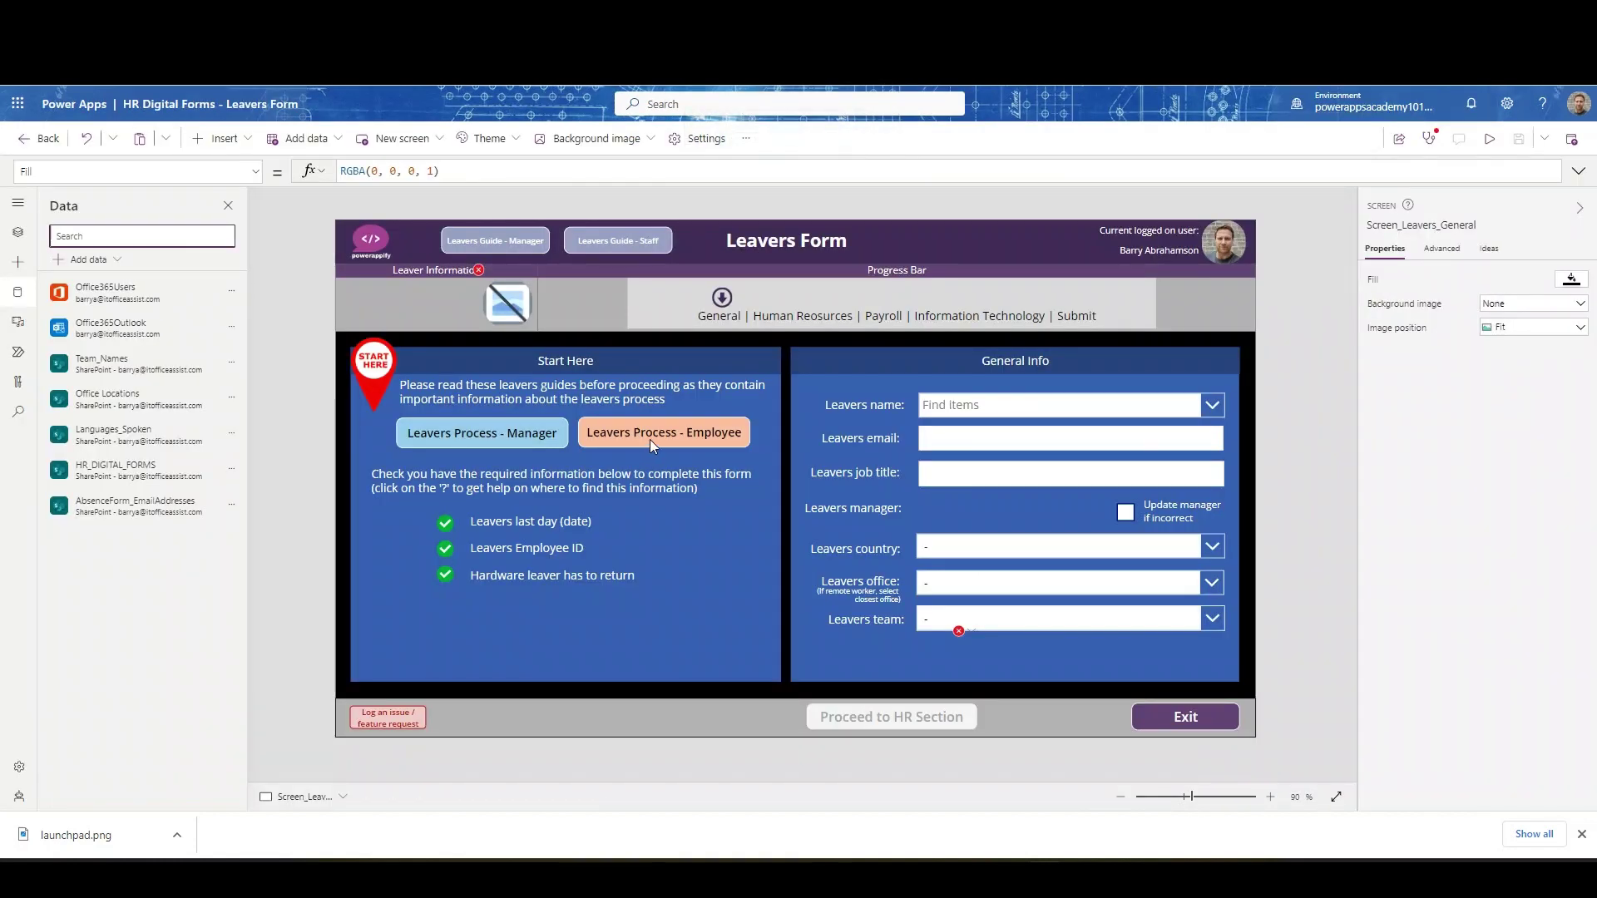
pyautogui.click(17, 232)
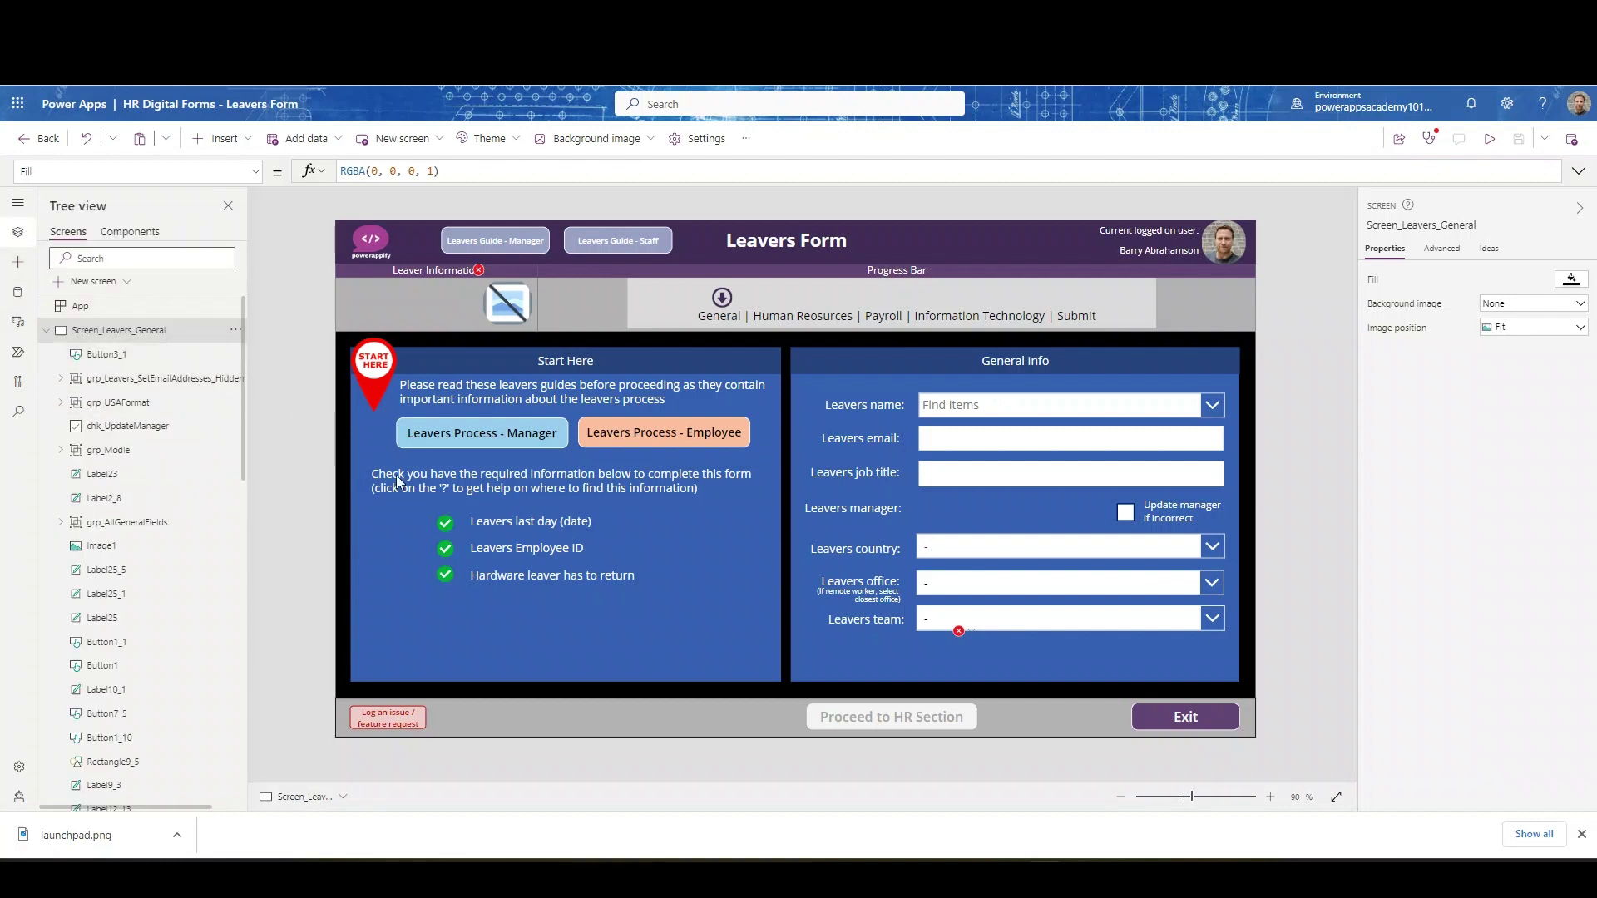
pyautogui.click(960, 402)
pyautogui.click(960, 402)
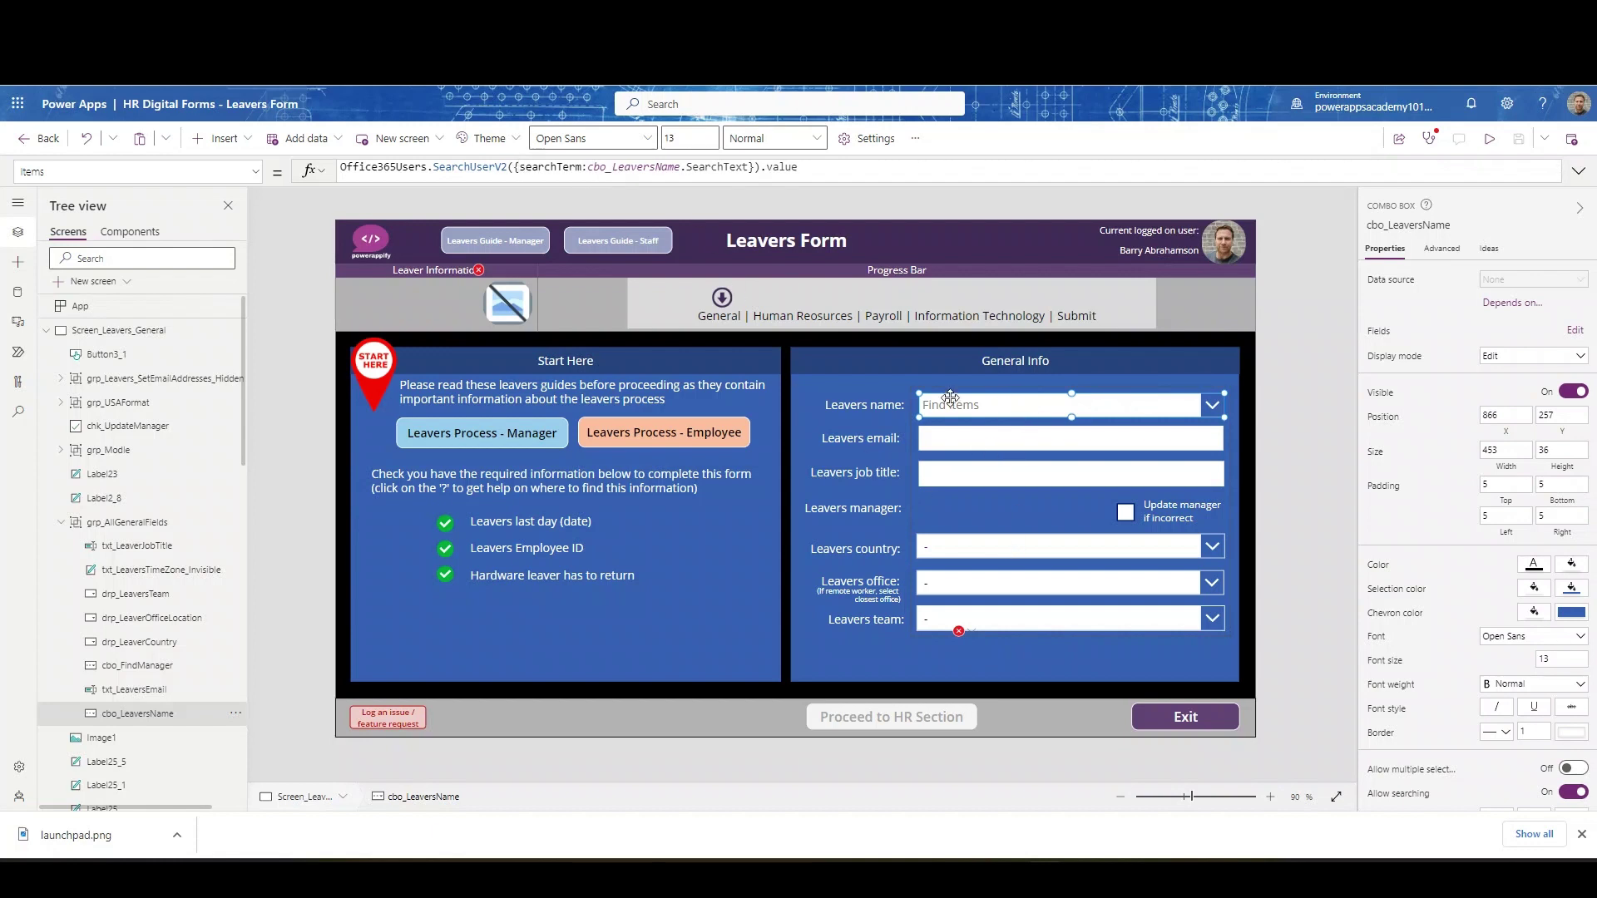
pyautogui.click(977, 441)
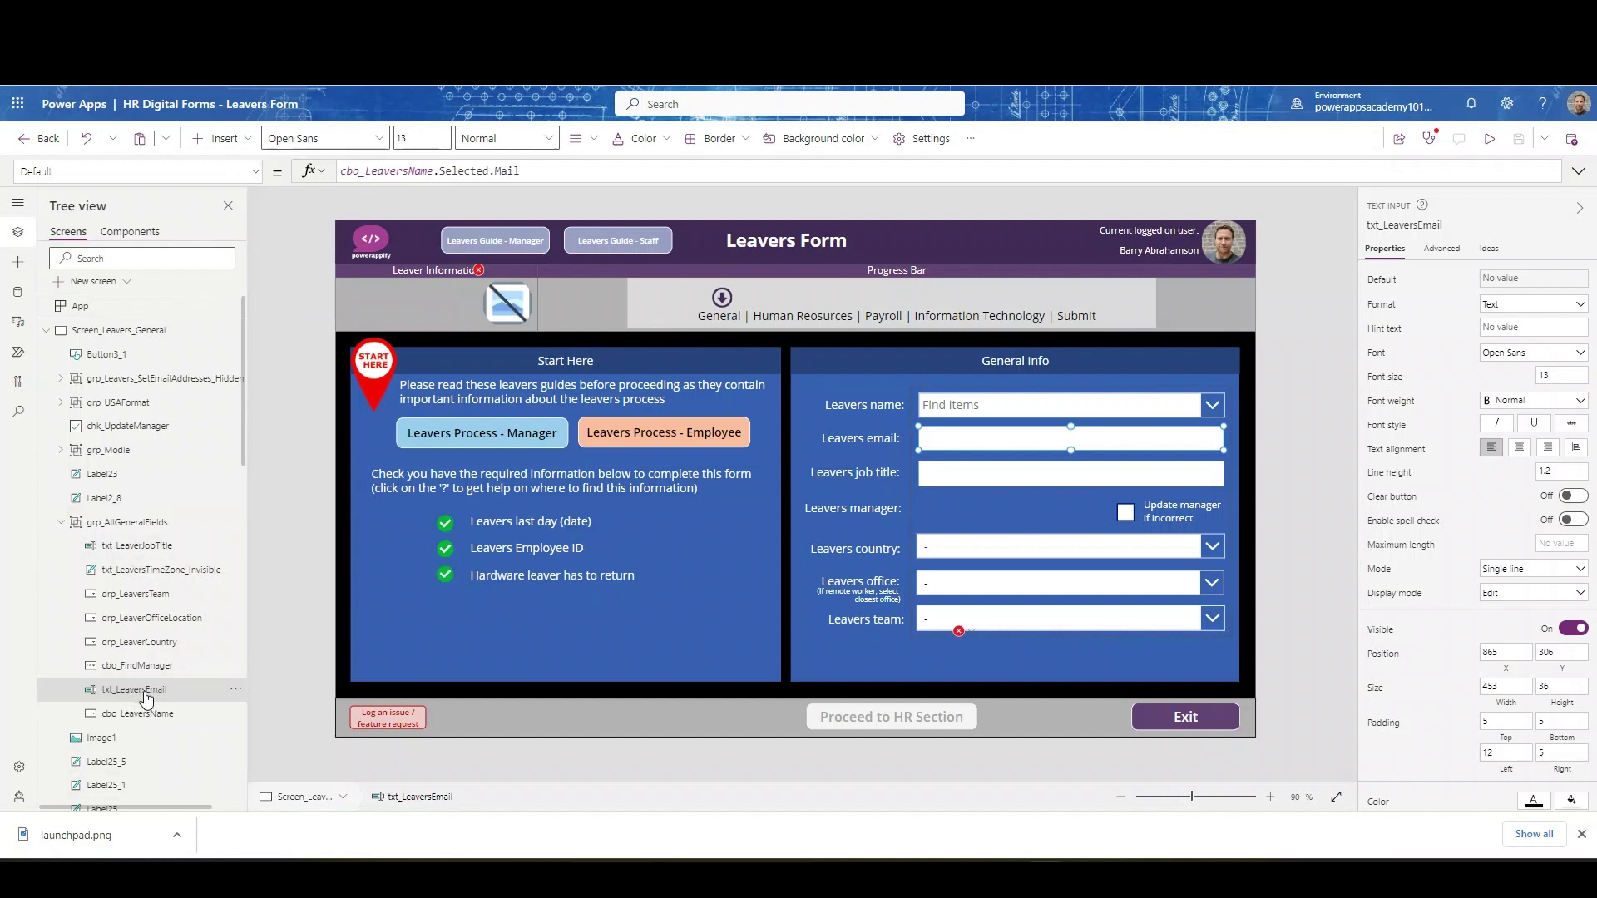
pyautogui.click(1071, 476)
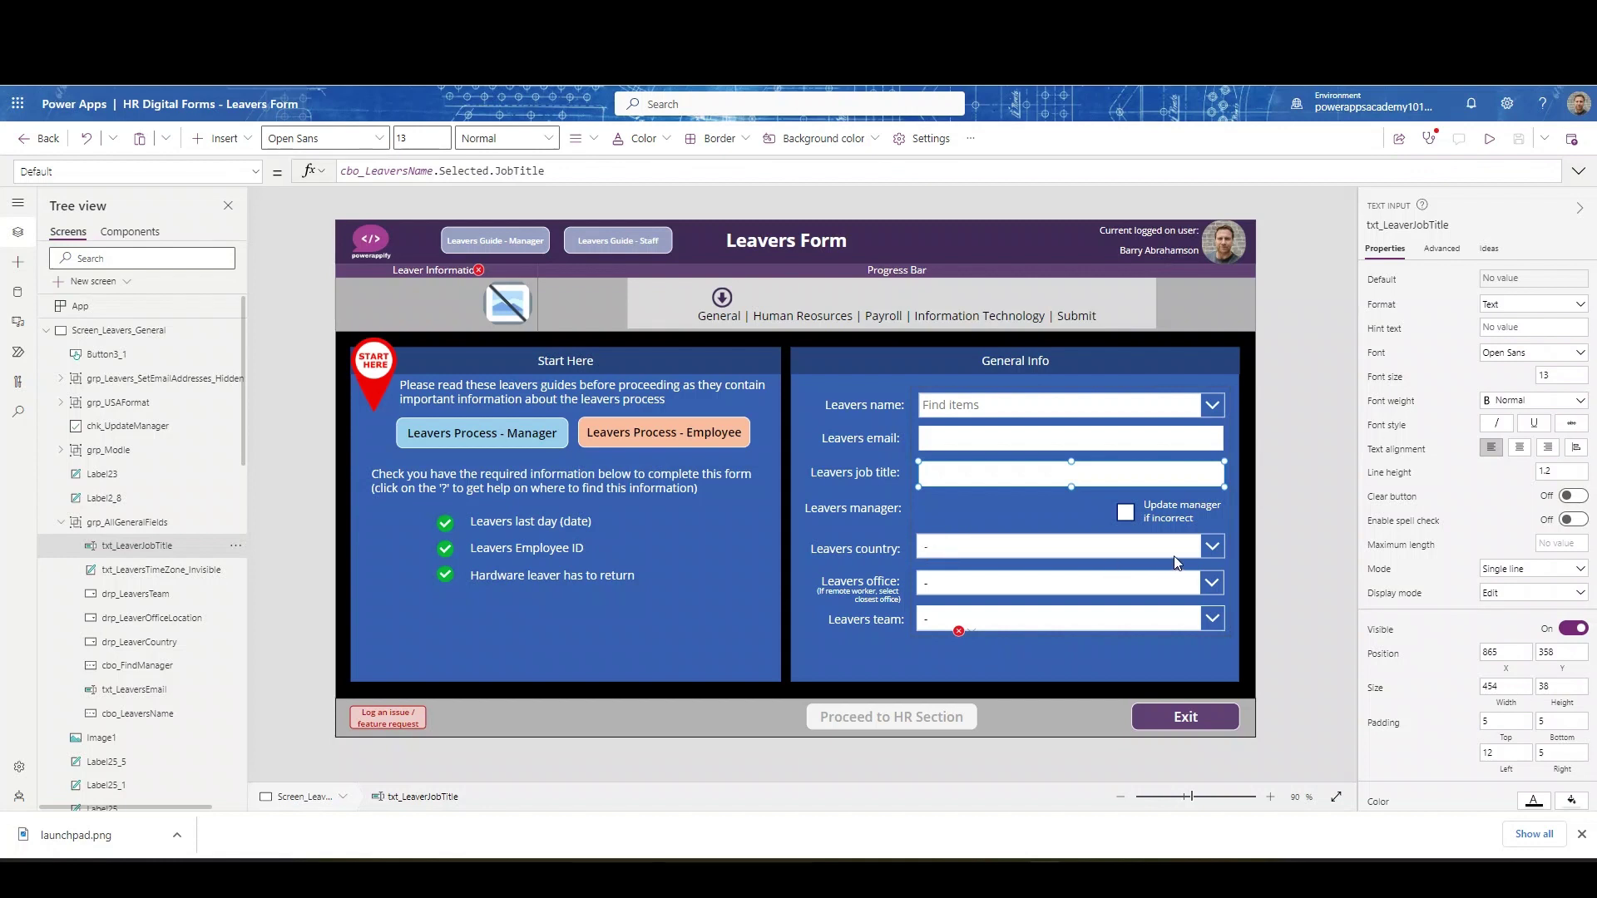
# Step: Inspect the full Items formula of the leaver's country dropdown and test it by selecting Hong Kong
pyautogui.click(1213, 554)
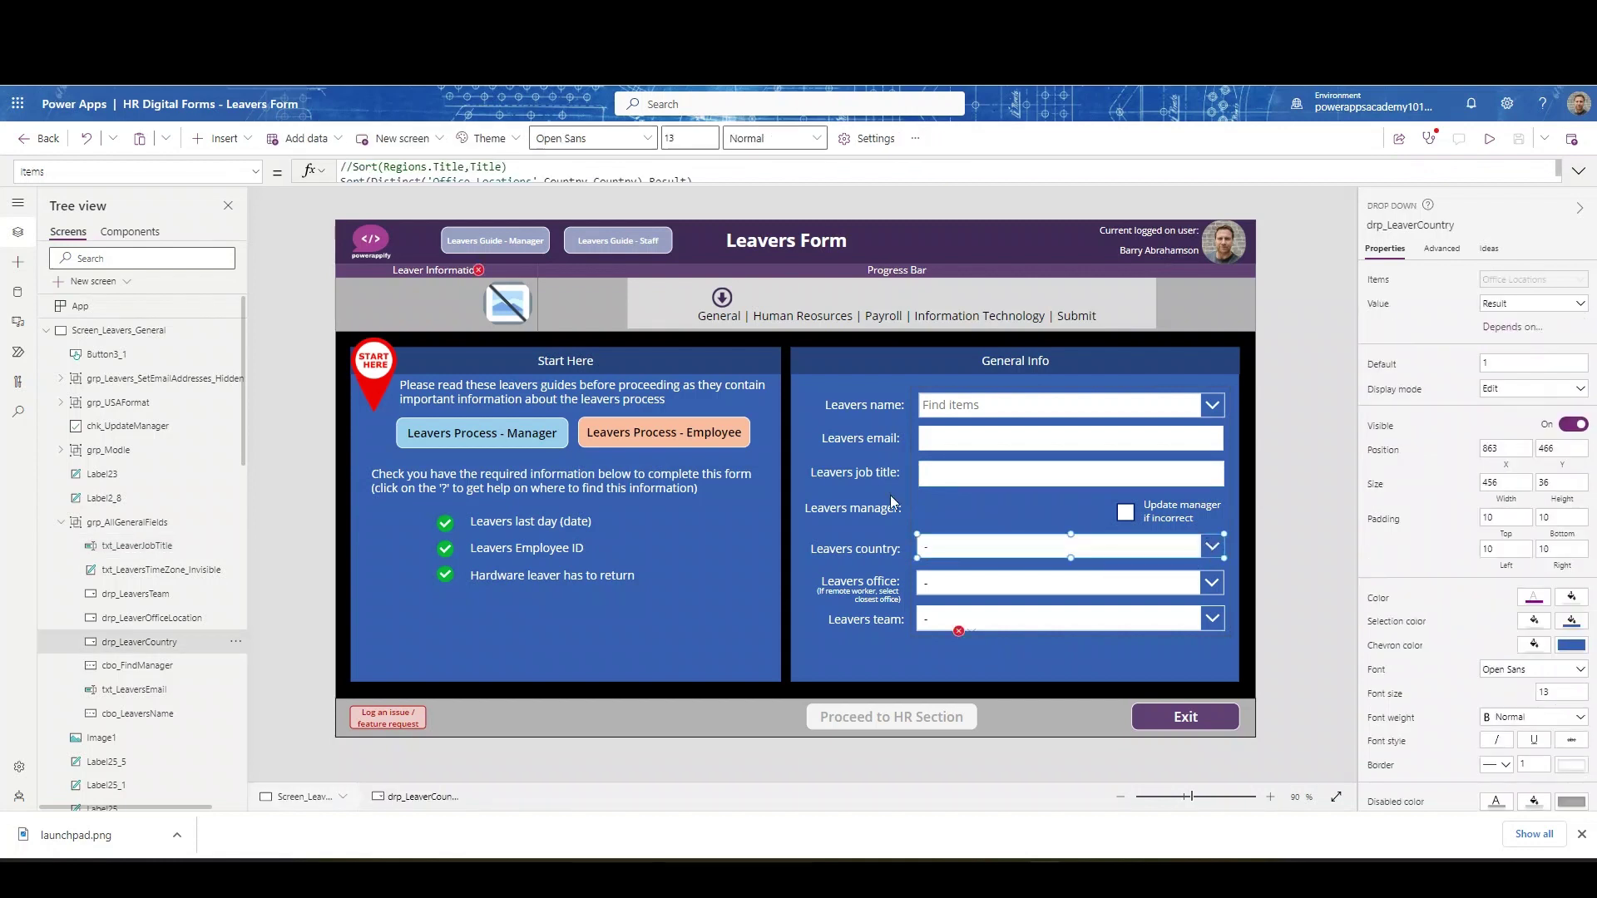
pyautogui.click(705, 181)
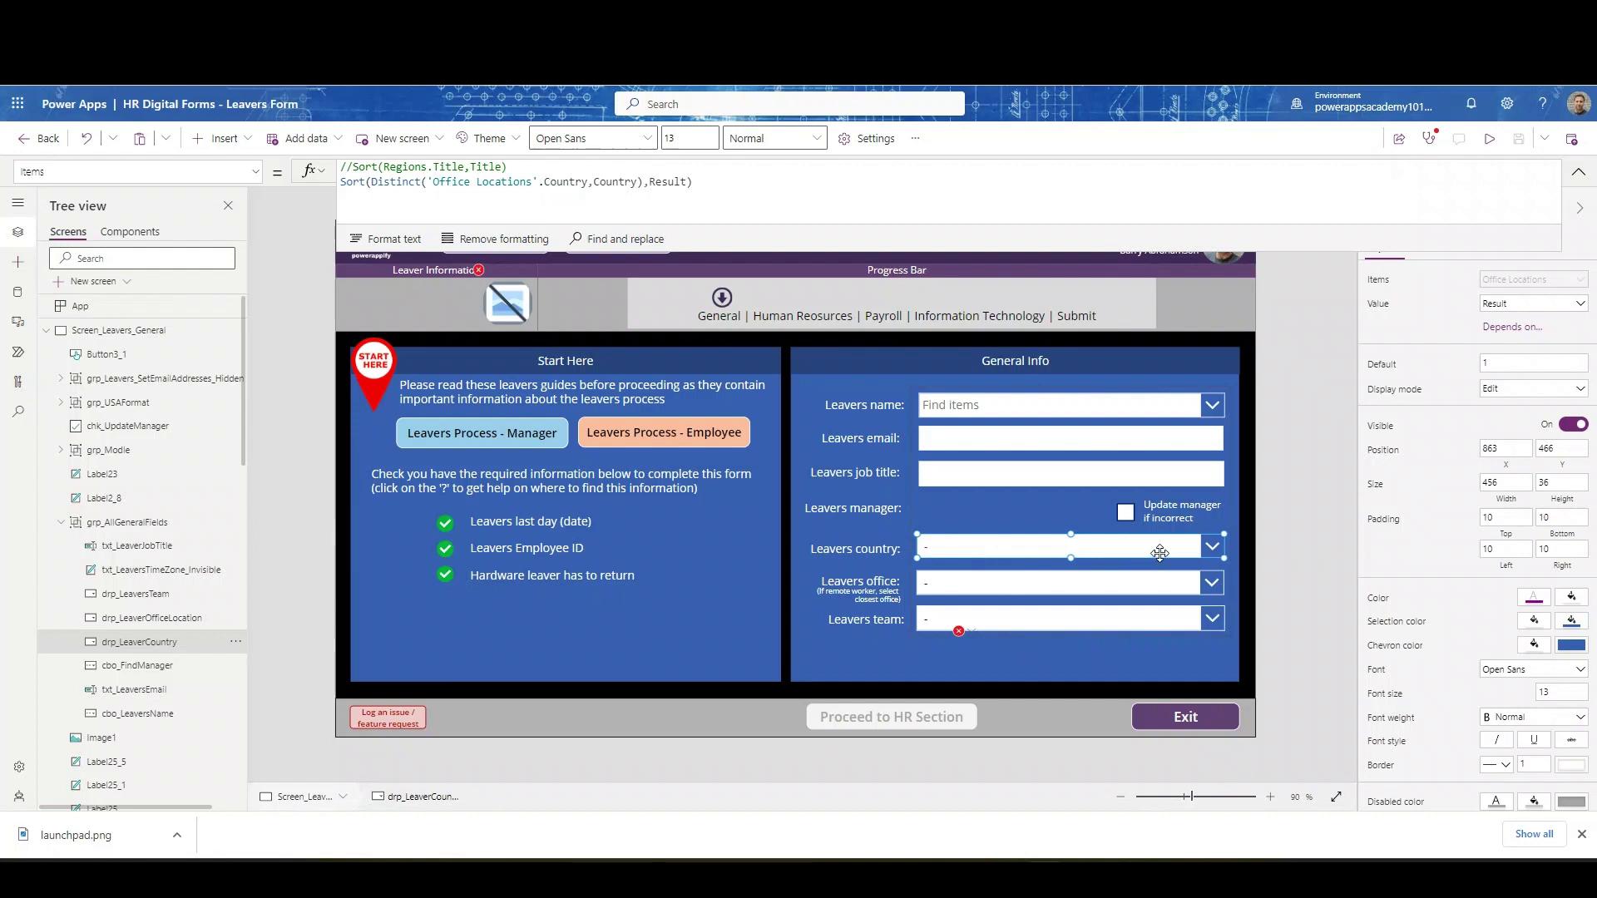
pyautogui.click(1212, 549)
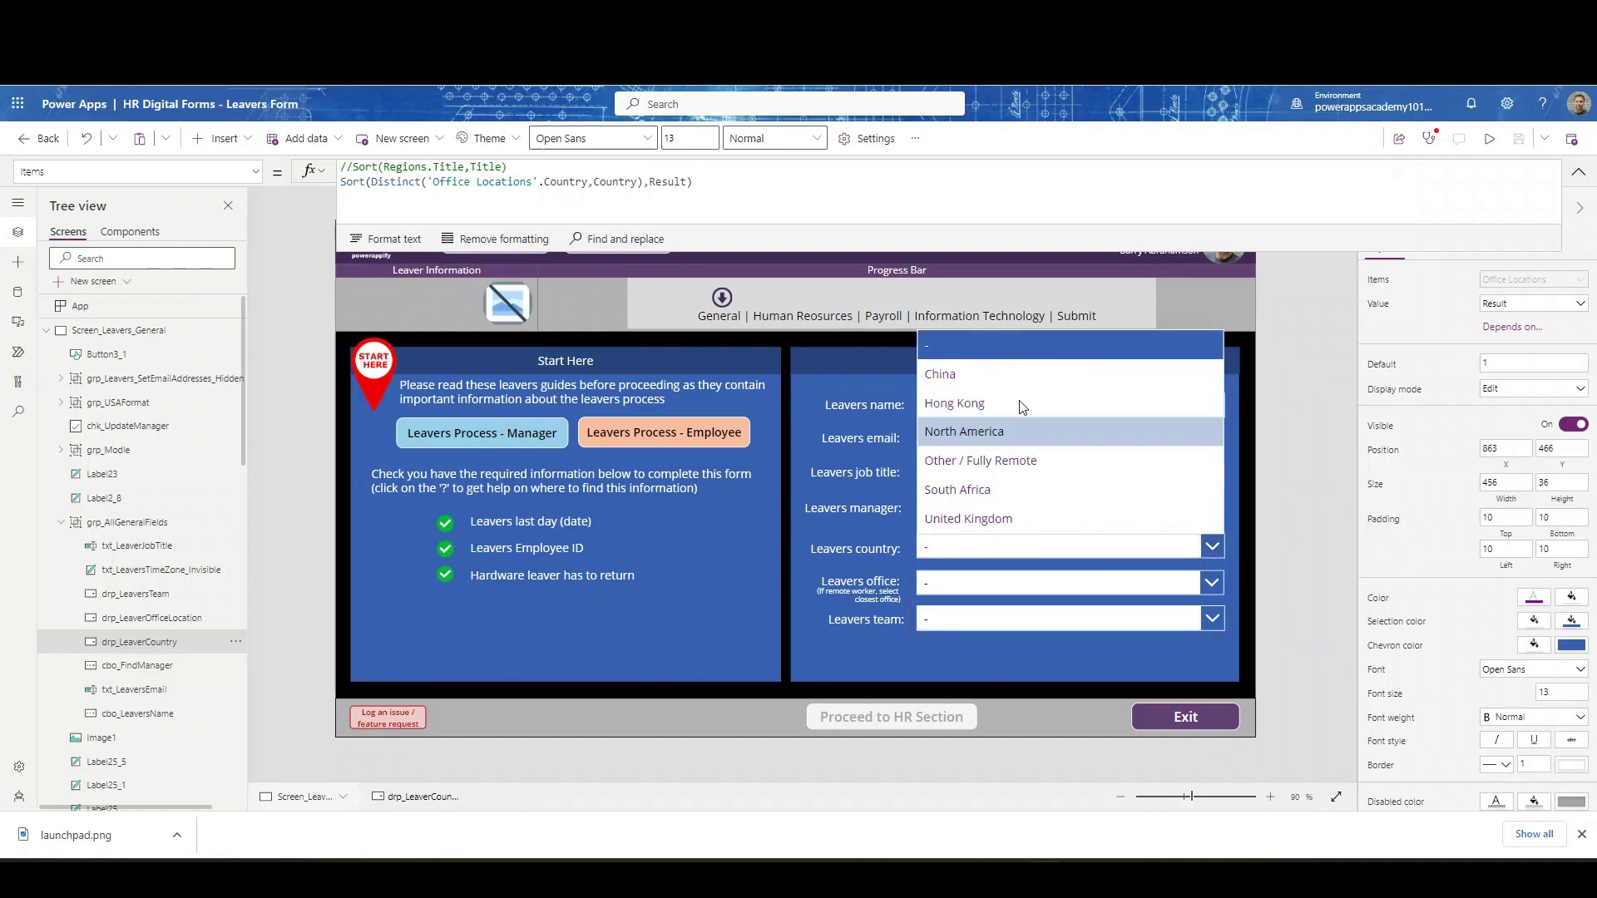
pyautogui.click(997, 402)
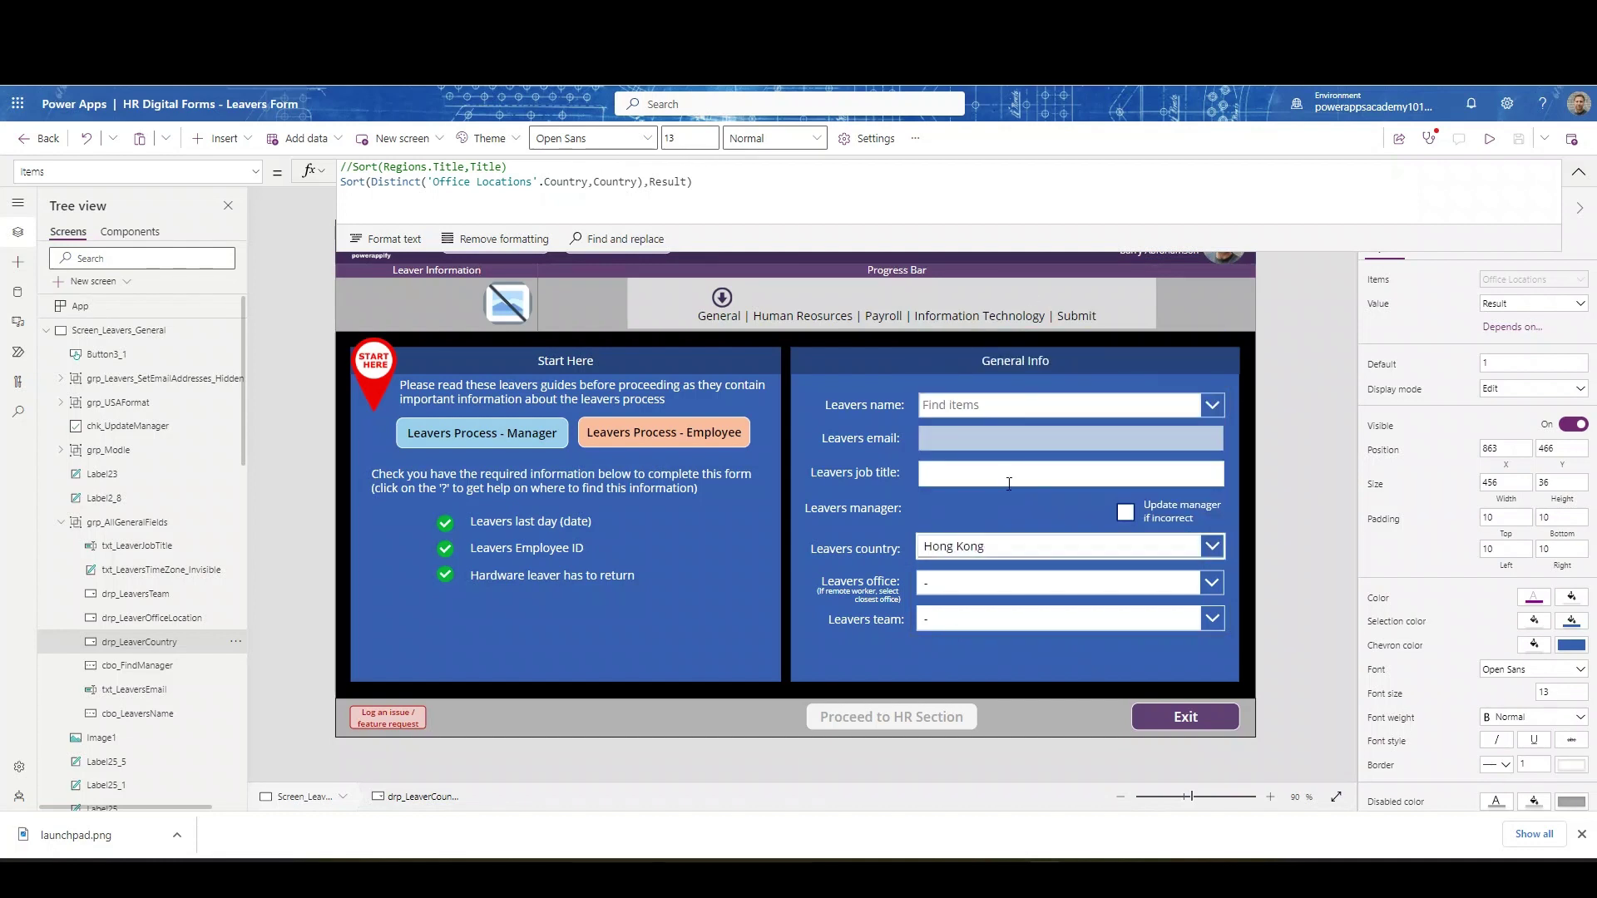
# Step: Inspect the Items formula of the leaver's office dropdown and set the leaver's country to North America
pyautogui.click(961, 587)
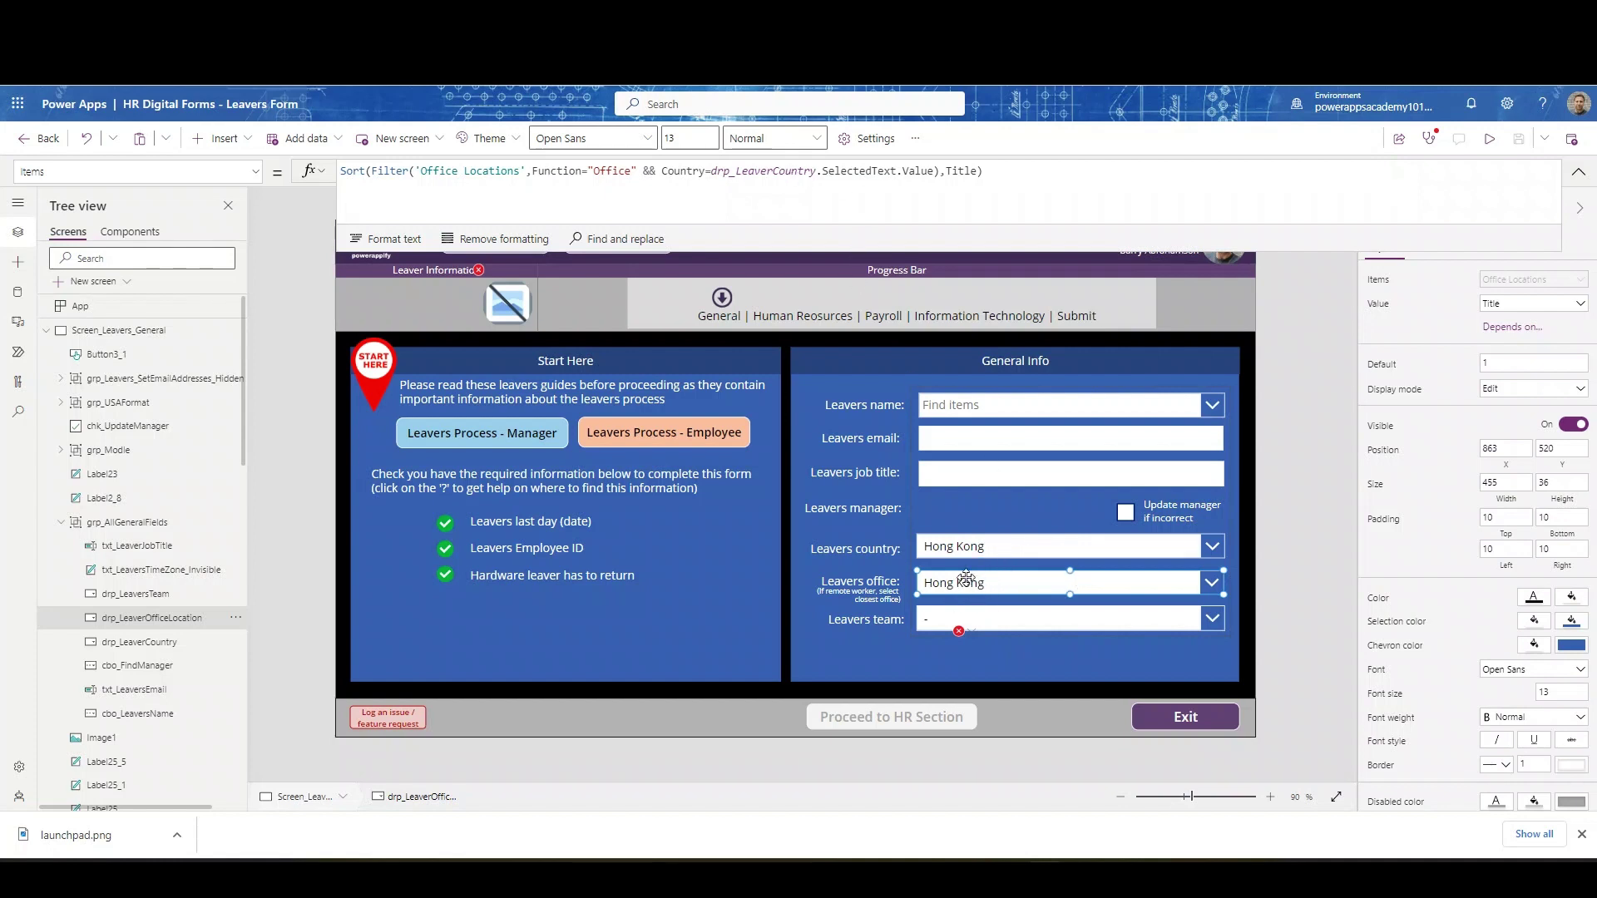
pyautogui.keyDown('alt'); pyautogui.click(1206, 555); pyautogui.keyUp('alt')
pyautogui.keyDown('alt'); pyautogui.click(1015, 436); pyautogui.keyUp('alt')
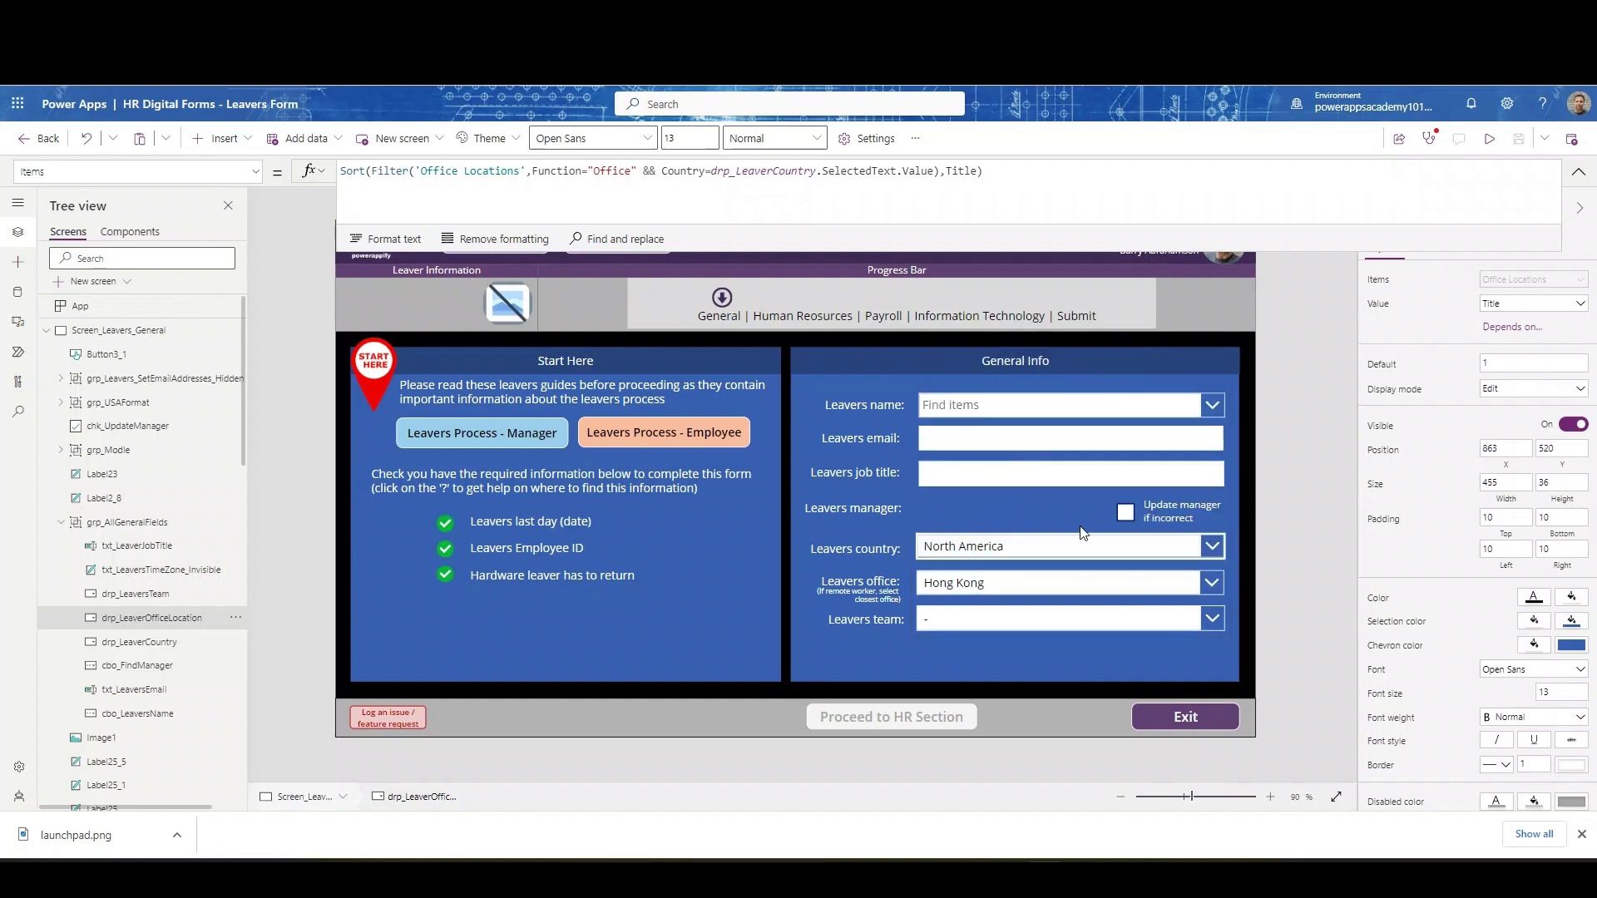
# Step: View the leaver's office choices for North America and set the leaver's country back to Hong Kong
pyautogui.keyDown('alt'); pyautogui.click(1210, 583); pyautogui.keyUp('alt')
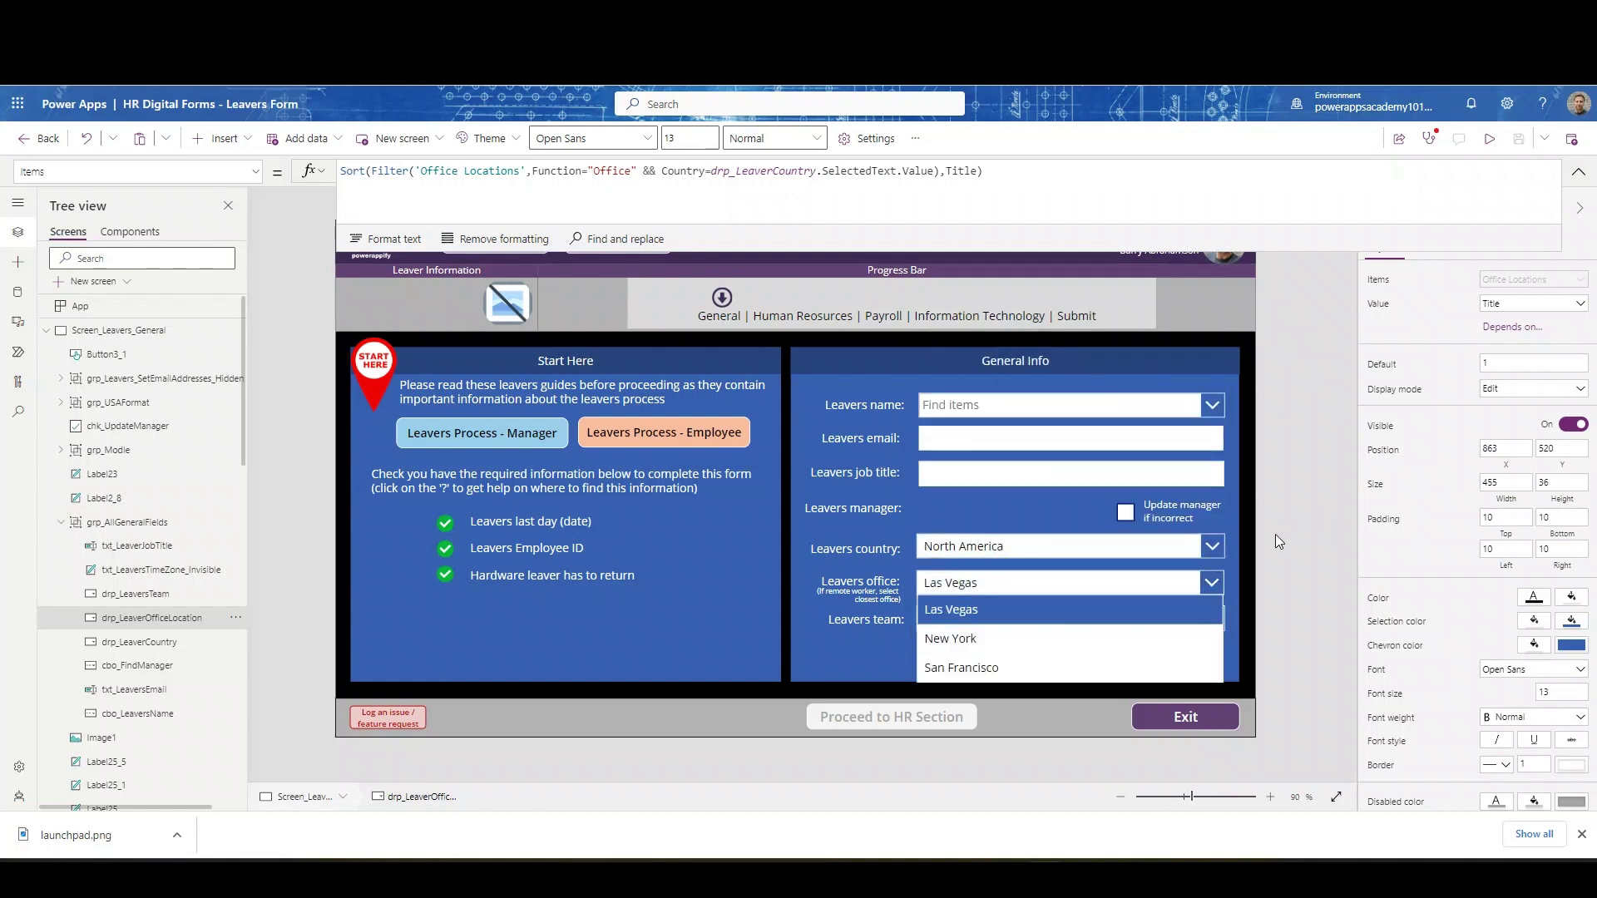
pyautogui.keyDown('alt'); pyautogui.click(1205, 553); pyautogui.keyUp('alt')
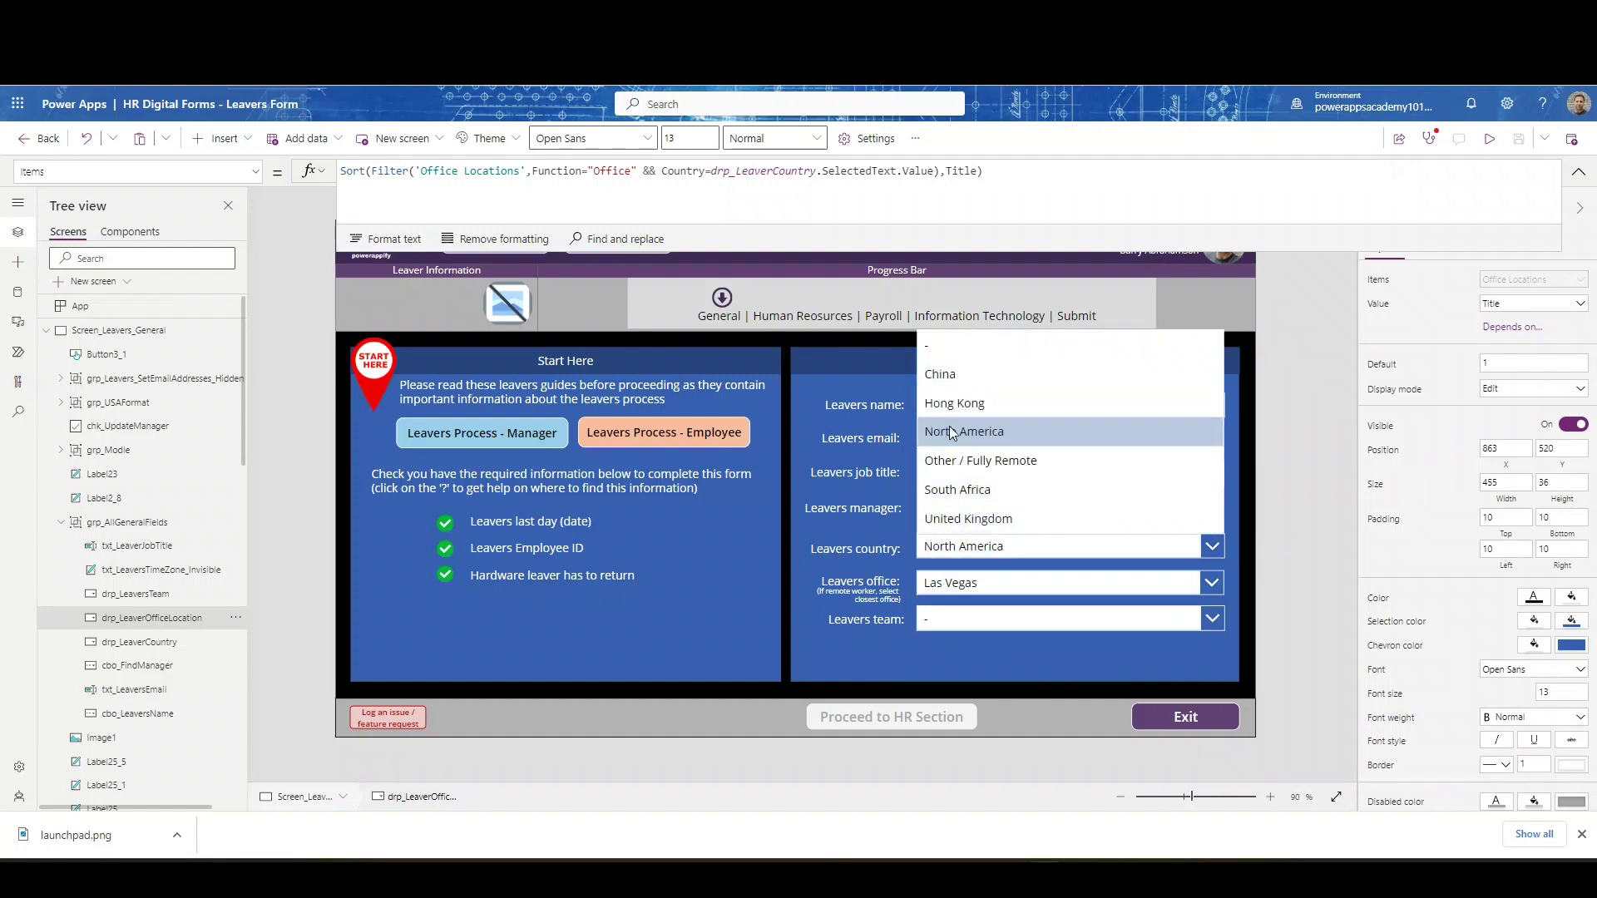
pyautogui.keyDown('alt'); pyautogui.click(952, 406); pyautogui.keyUp('alt')
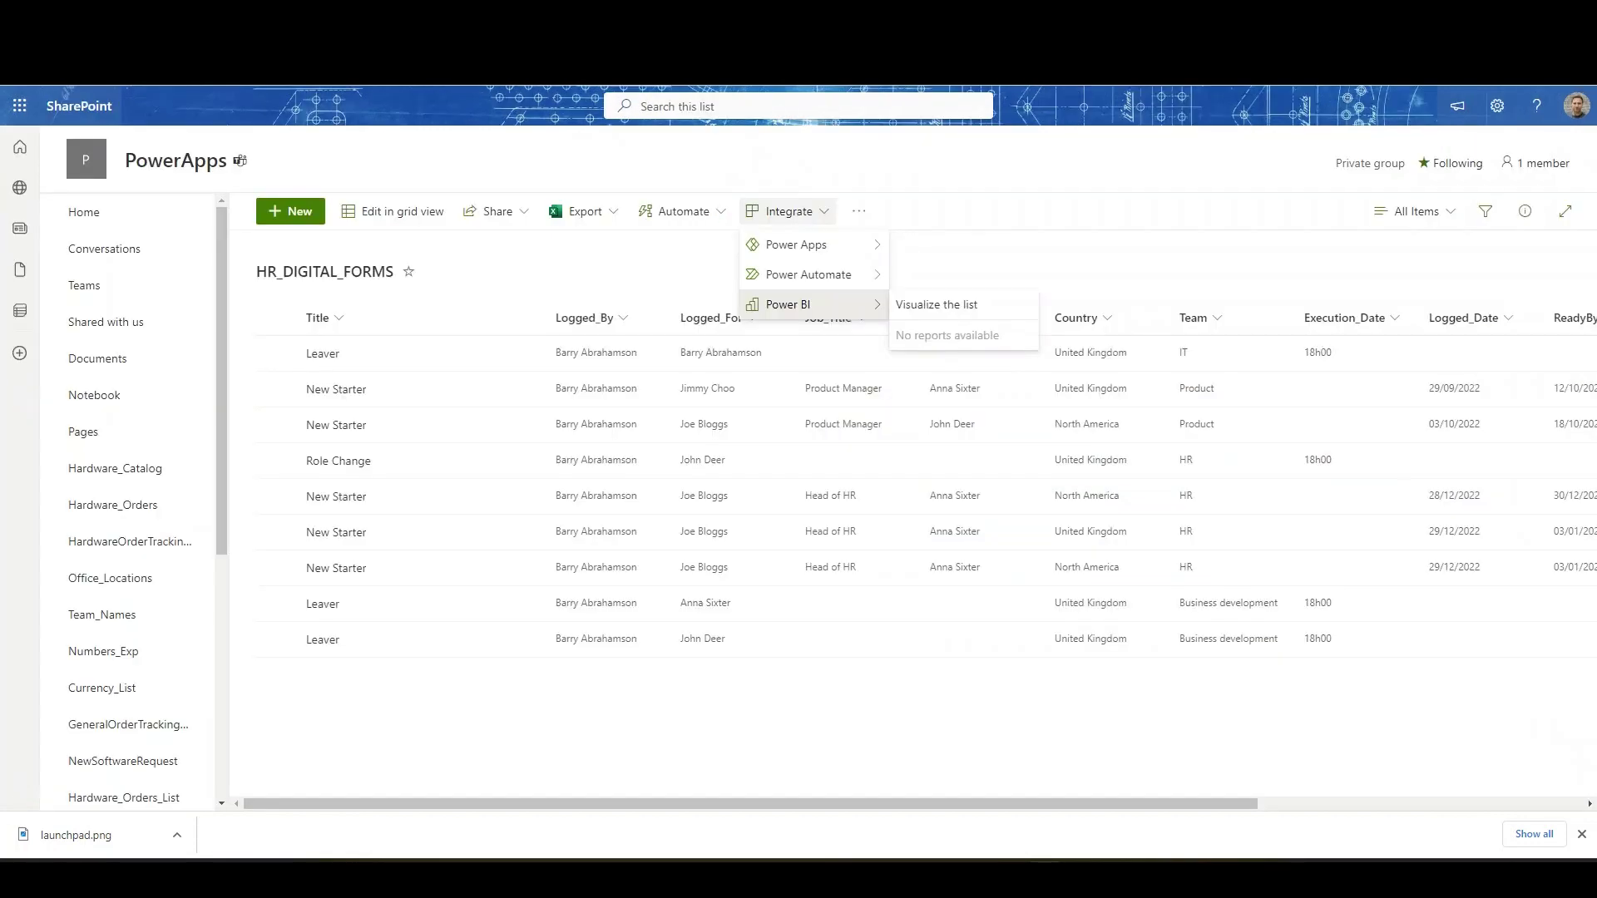
# Step: Switch to the SharePoint site and open the Office Locations list
pyautogui.scroll(-5, 117, 670)
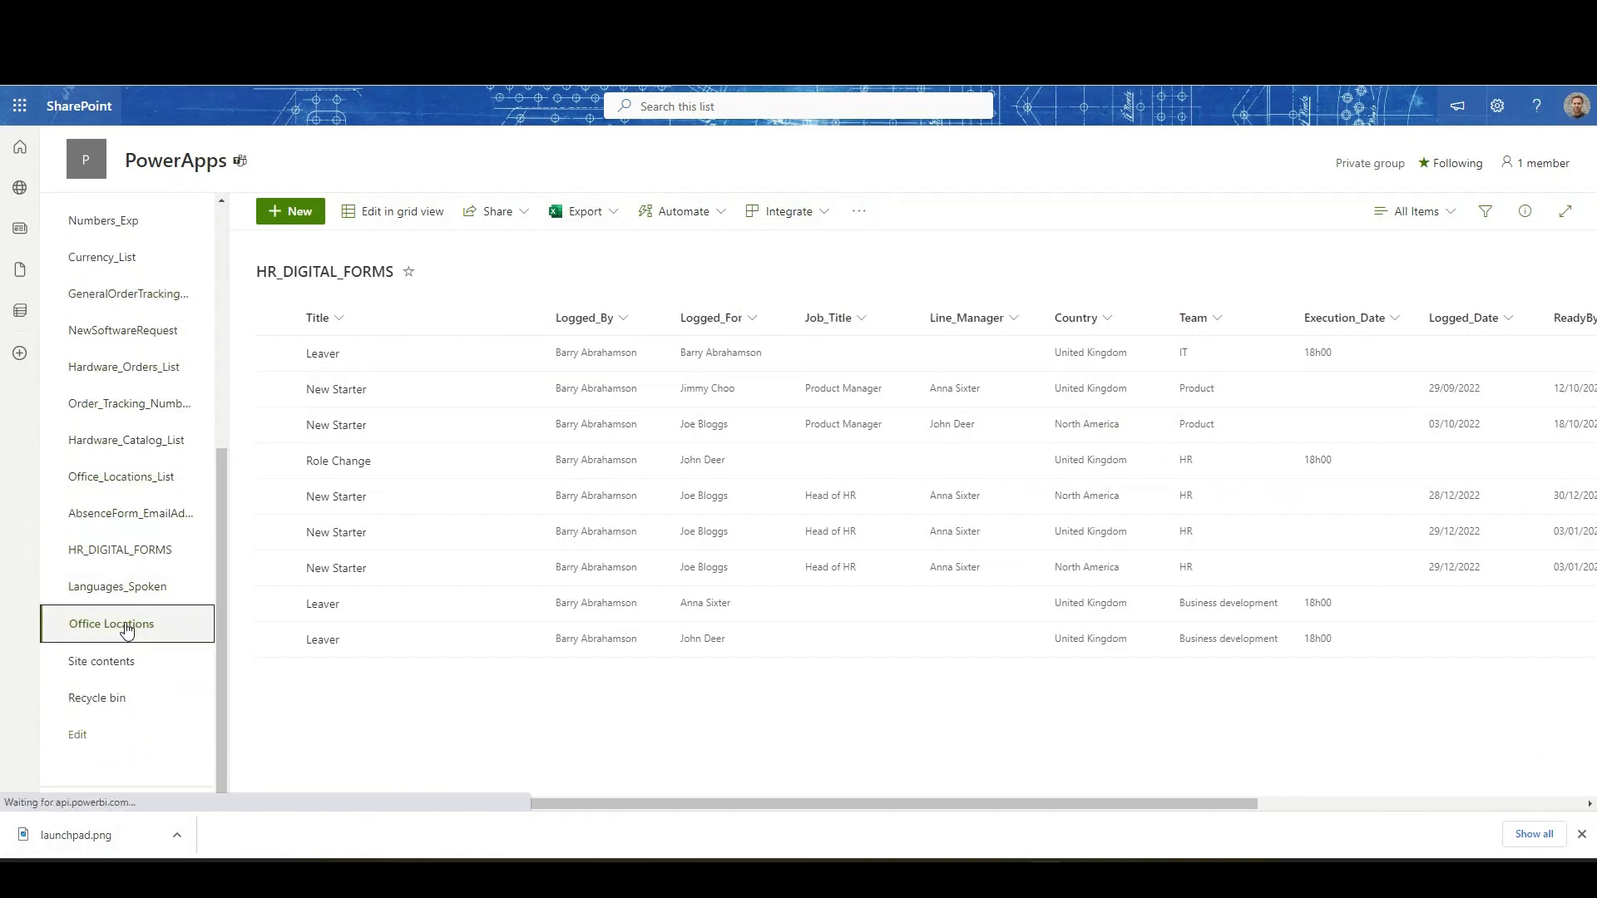
pyautogui.click(126, 624)
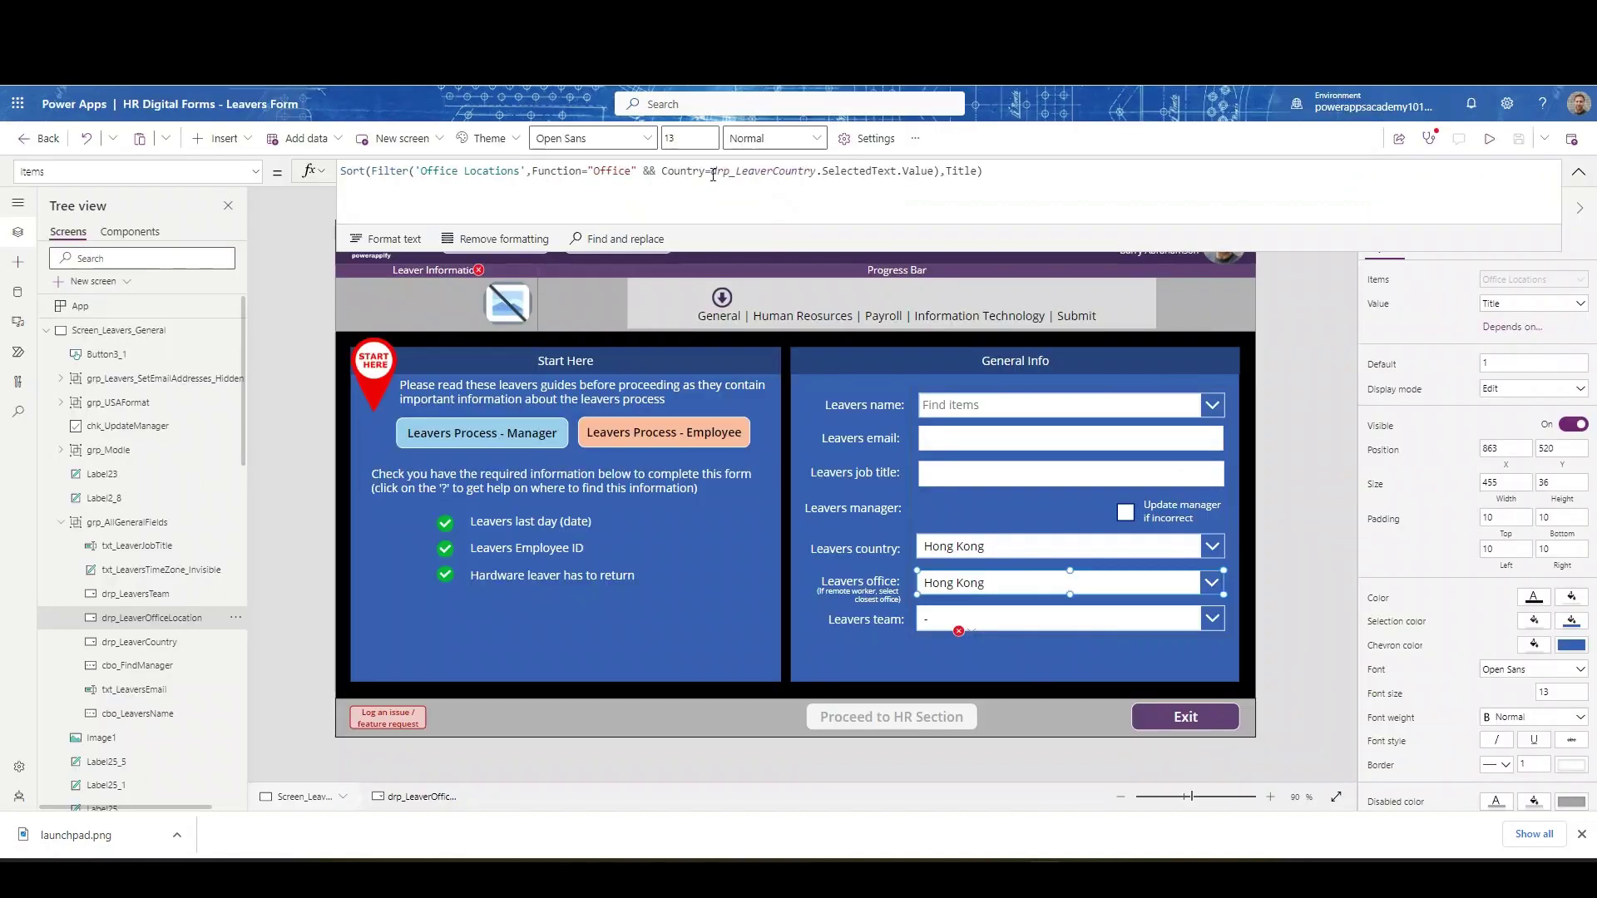
# Step: Switch back to Power Apps, view the leaver's team choices and inspect the Items formula of that dropdown
pyautogui.click(1212, 624)
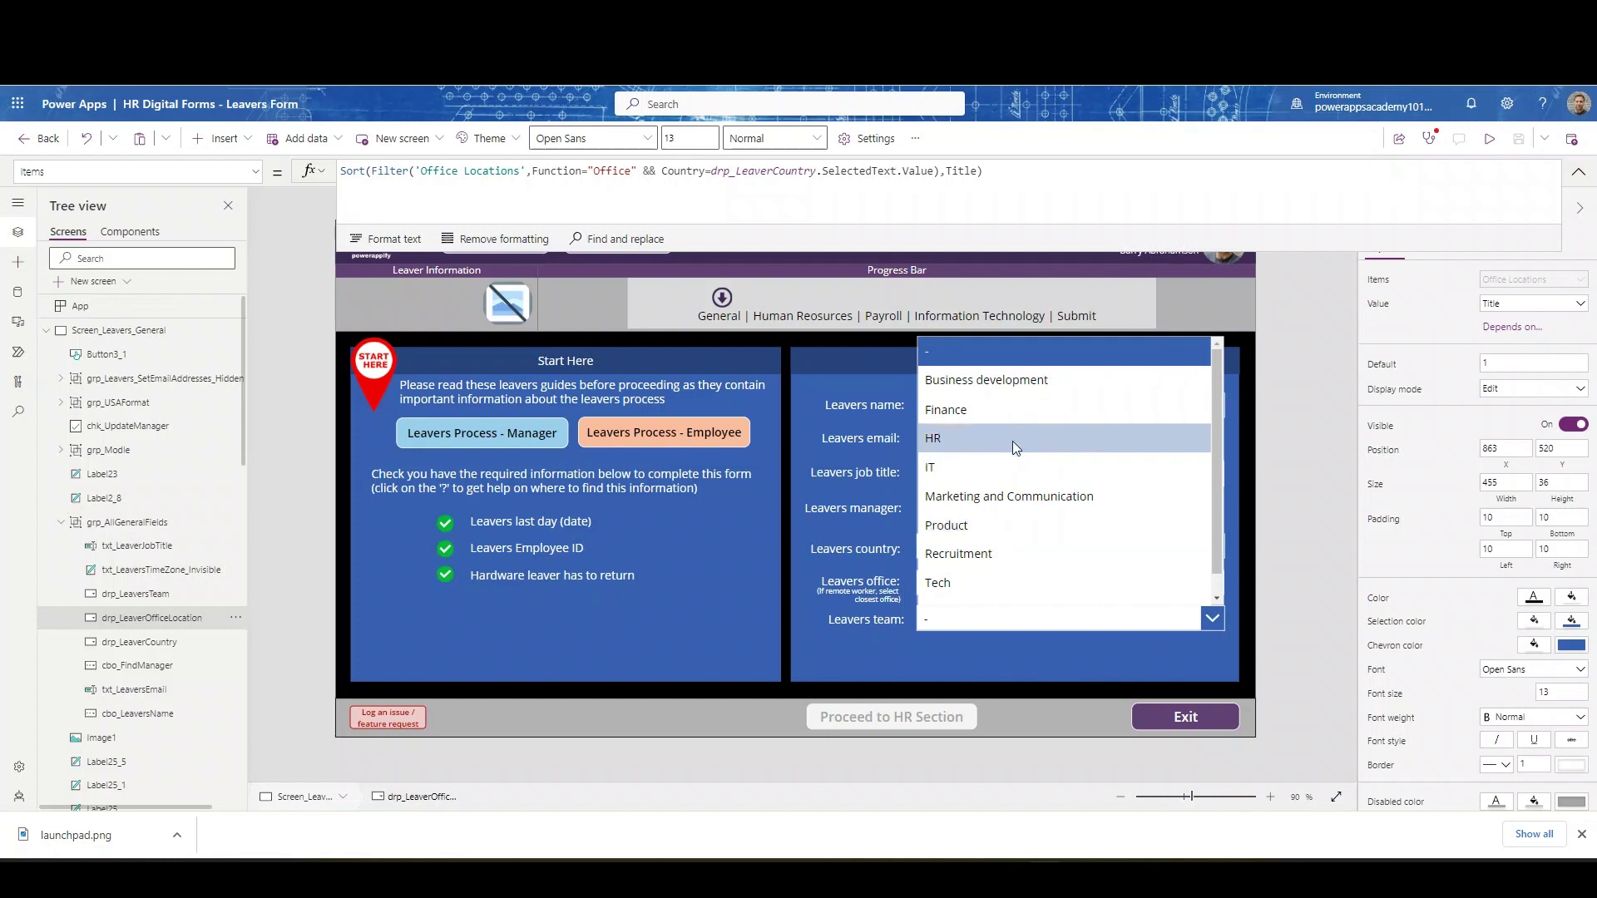
pyautogui.keyDown('alt'); pyautogui.click(891, 469); pyautogui.keyUp('alt')
pyautogui.click(940, 622)
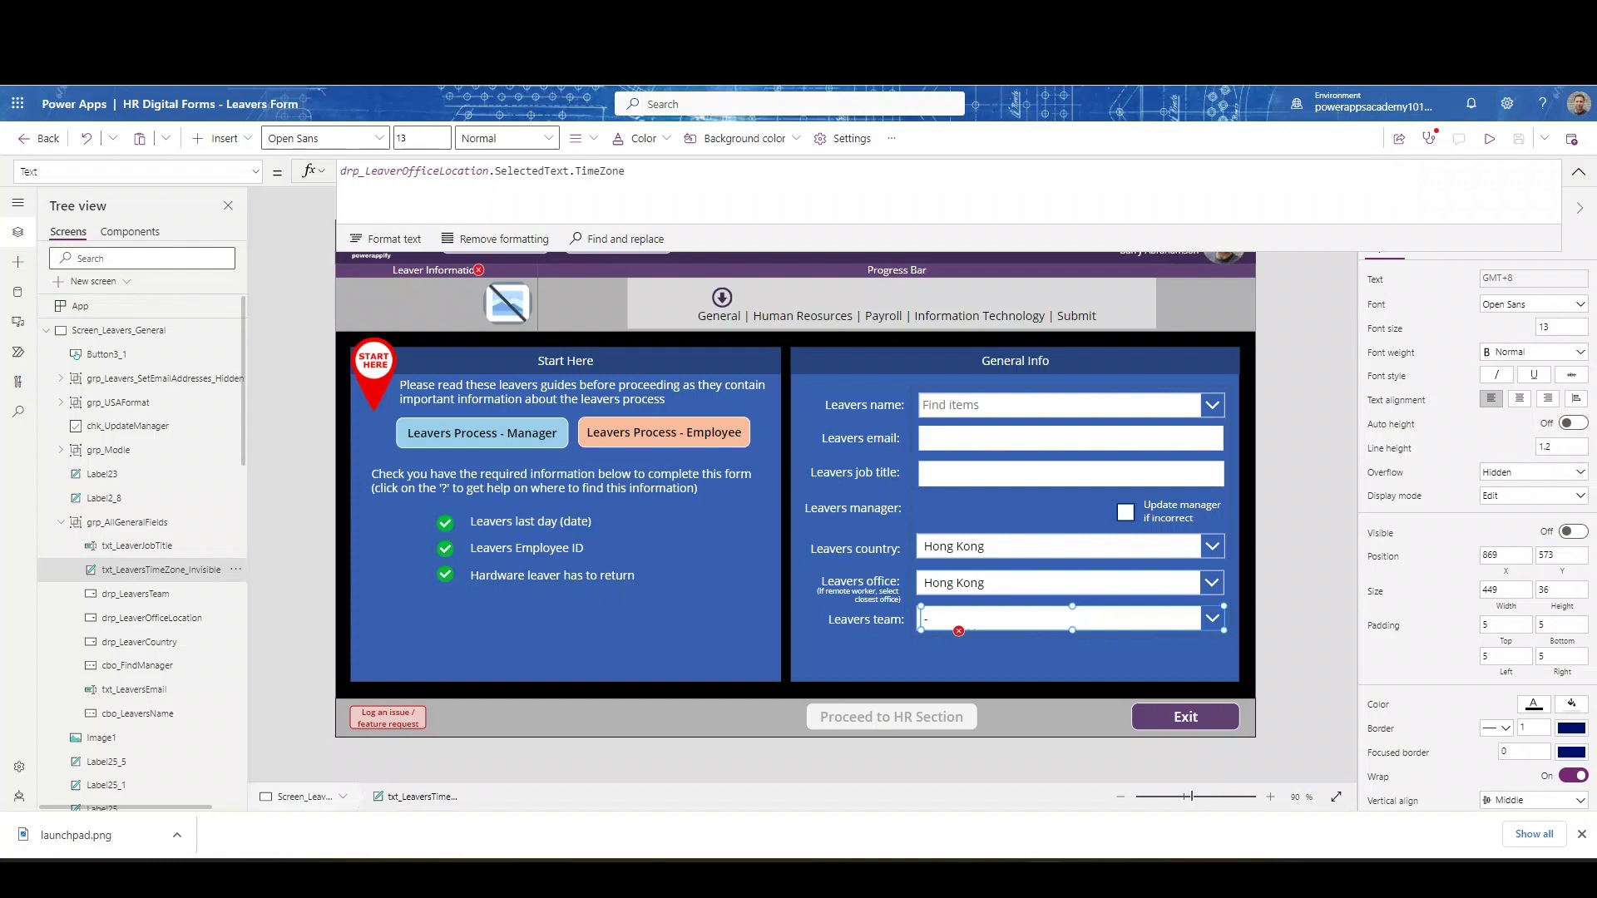
pyautogui.click(1034, 620)
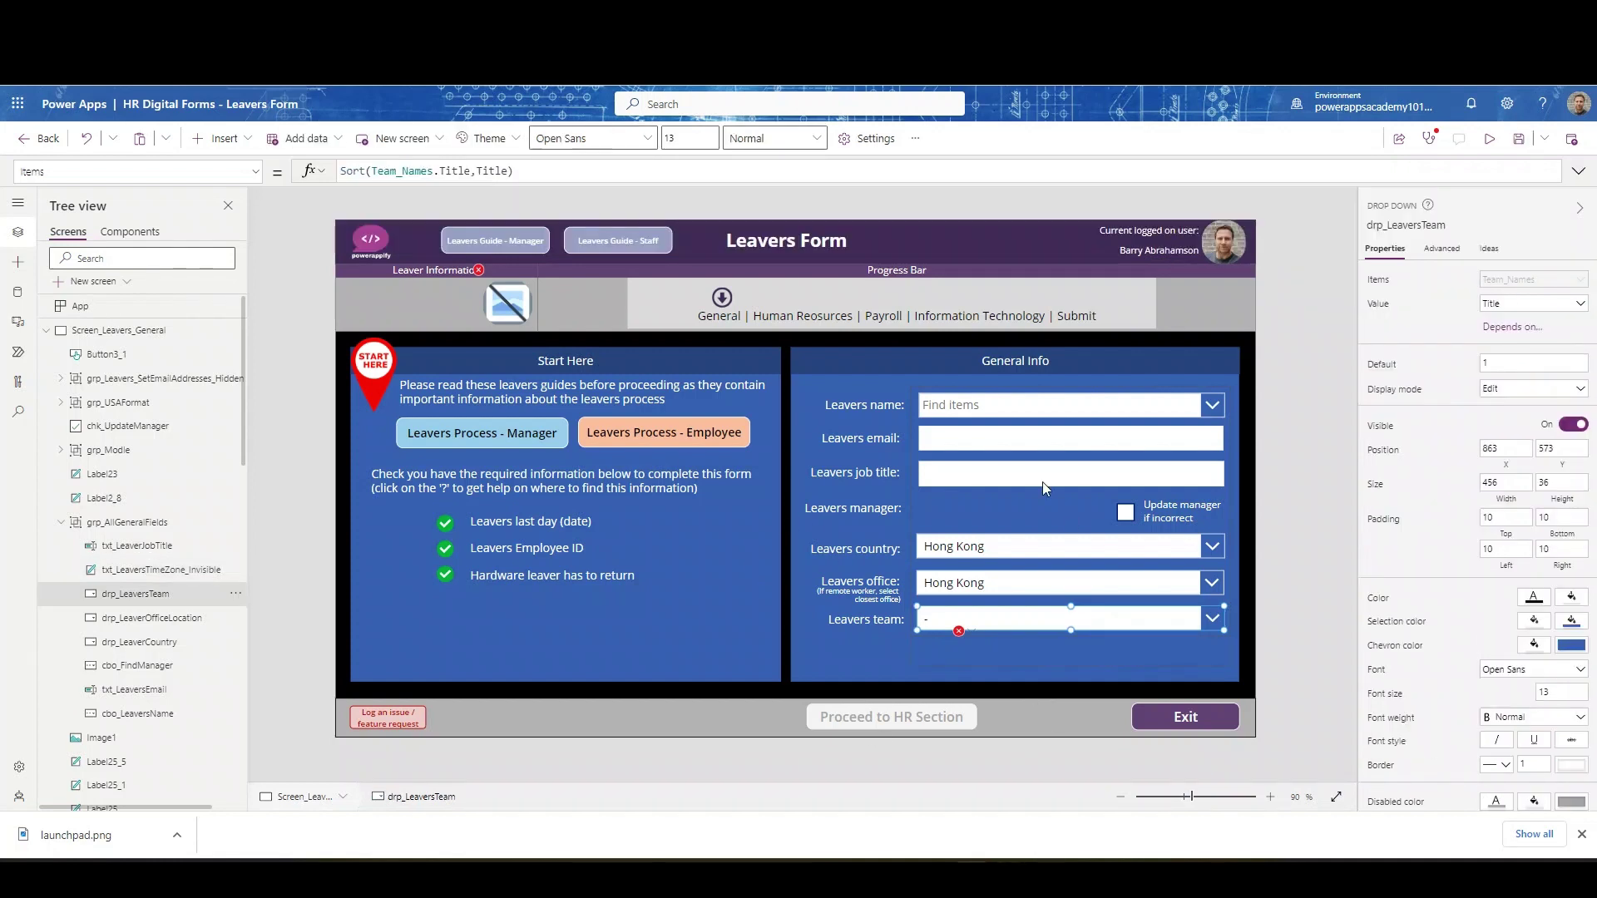
pyautogui.click(1026, 642)
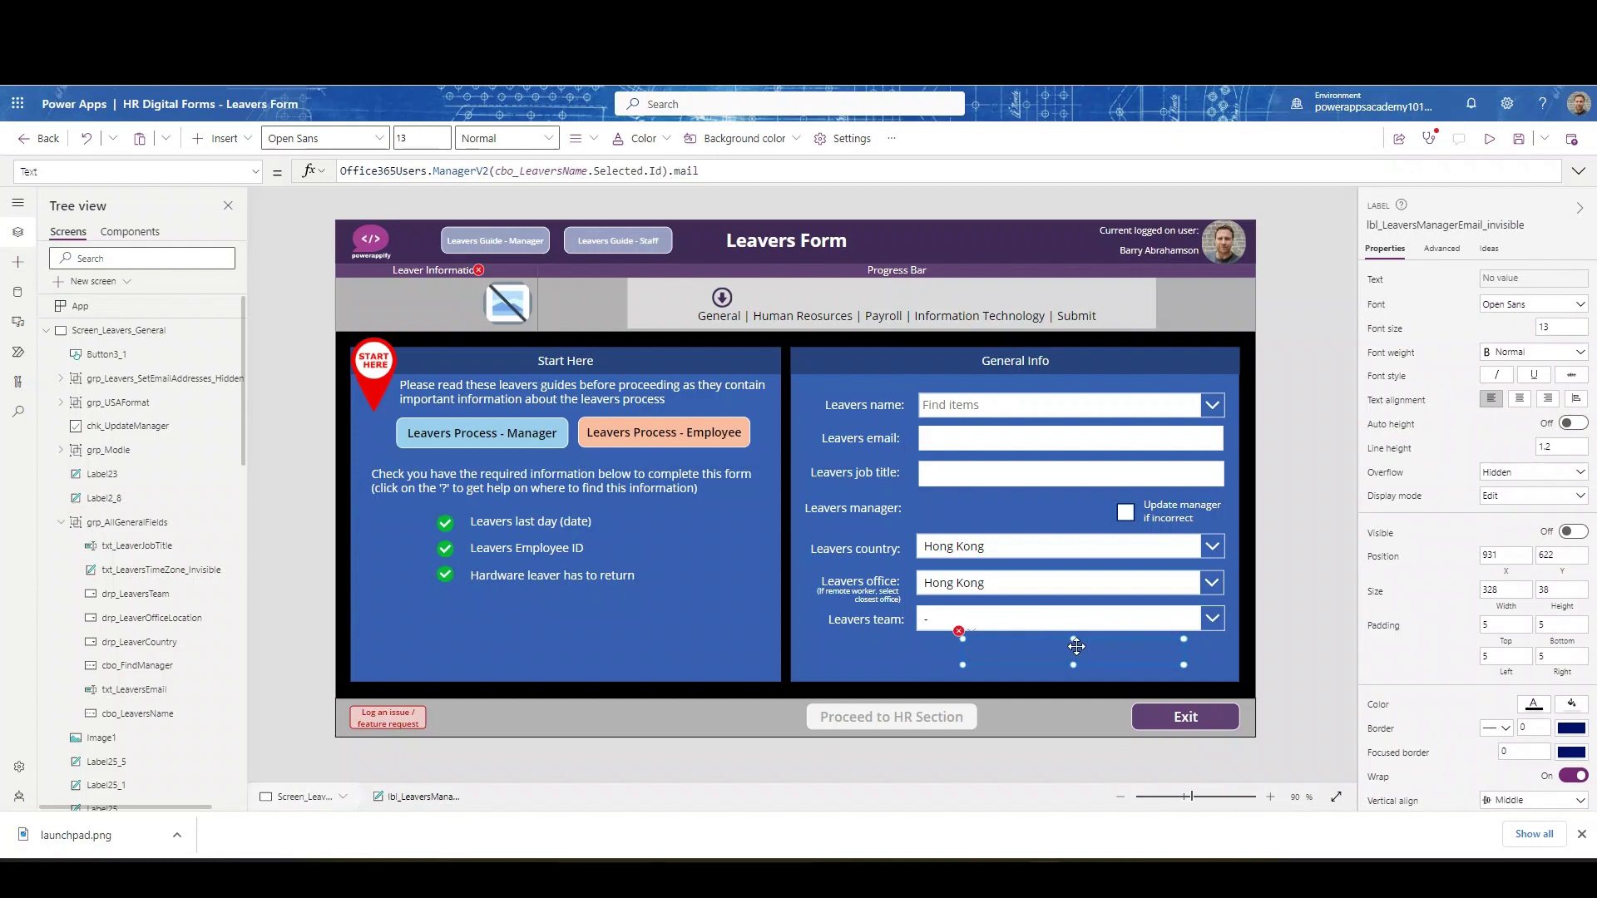
pyautogui.click(1198, 635)
pyautogui.click(1008, 615)
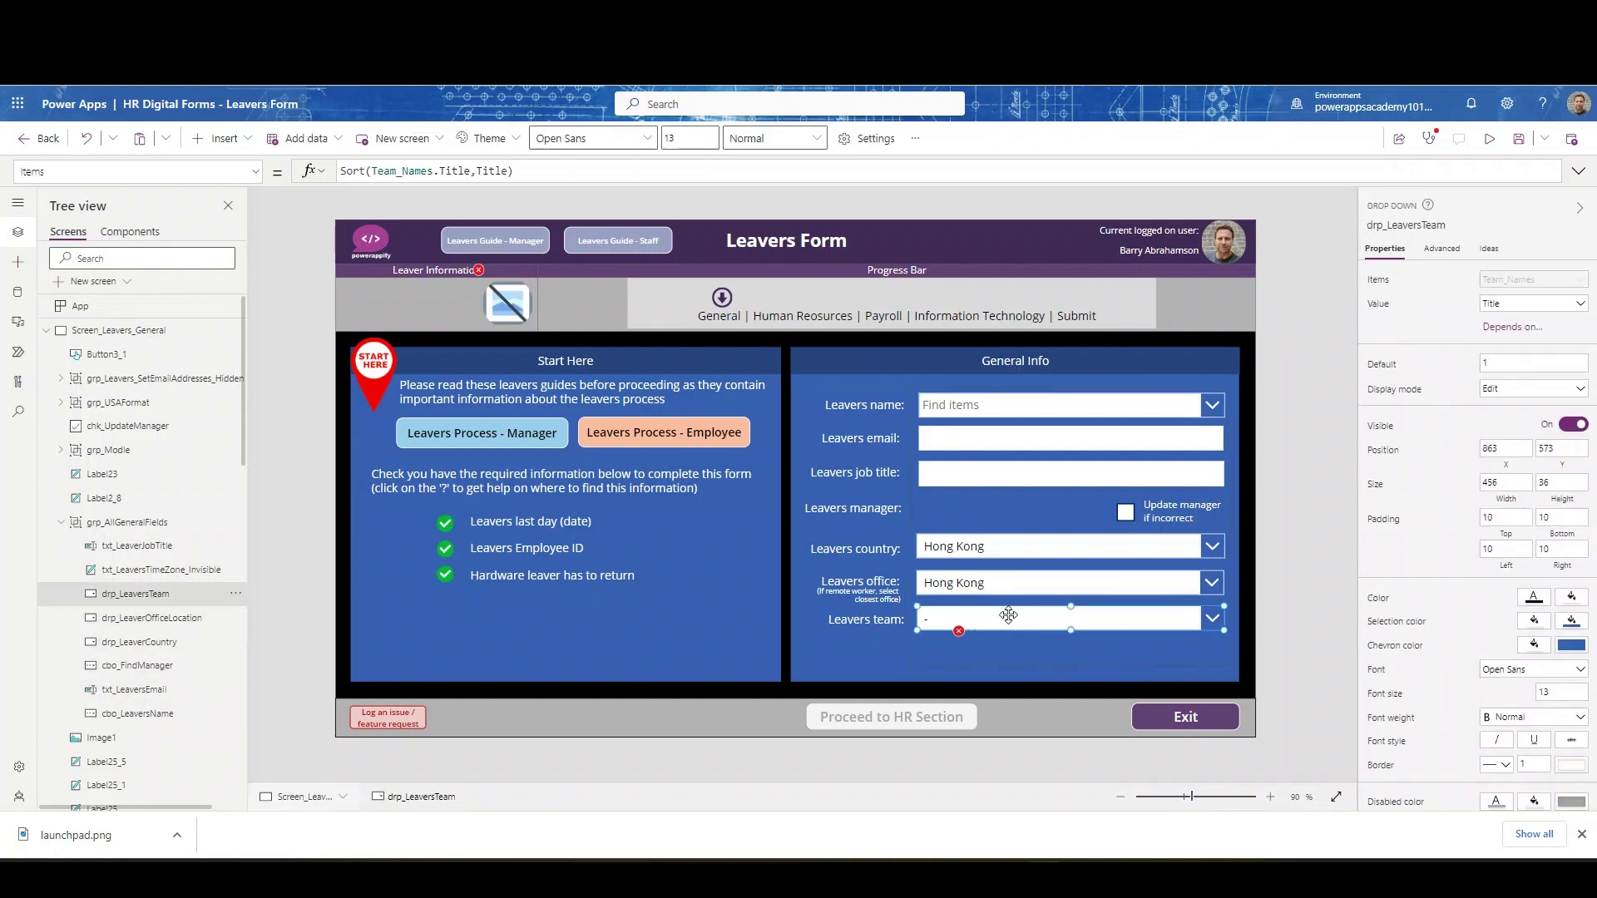
pyautogui.keyDown('alt'); pyautogui.click(1214, 622); pyautogui.keyUp('alt')
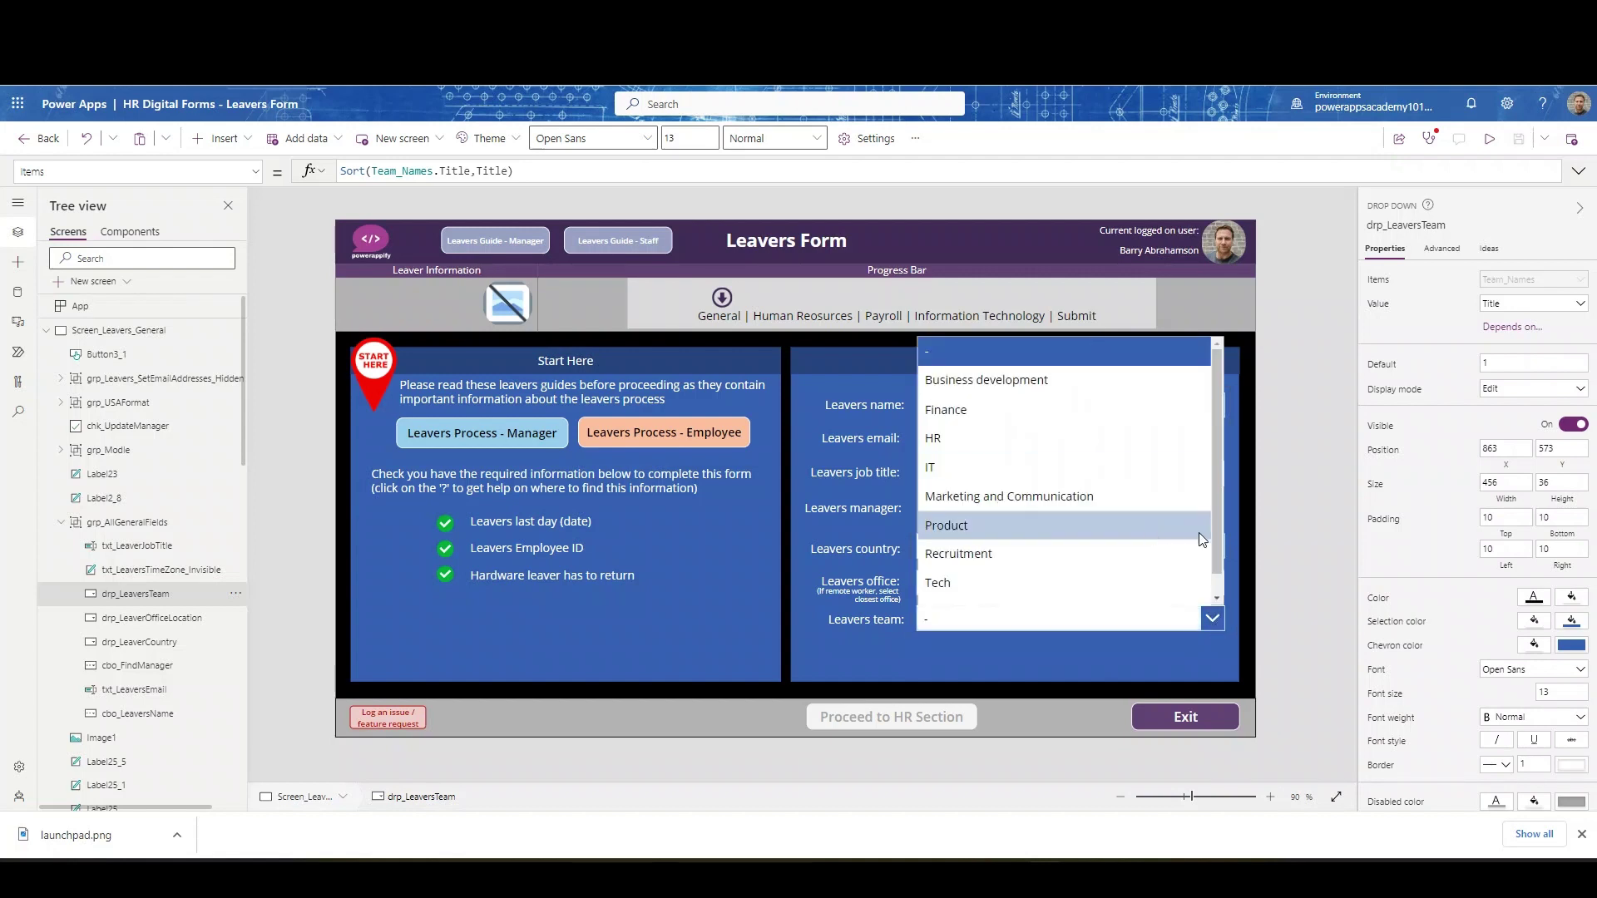
pyautogui.press('Escape')
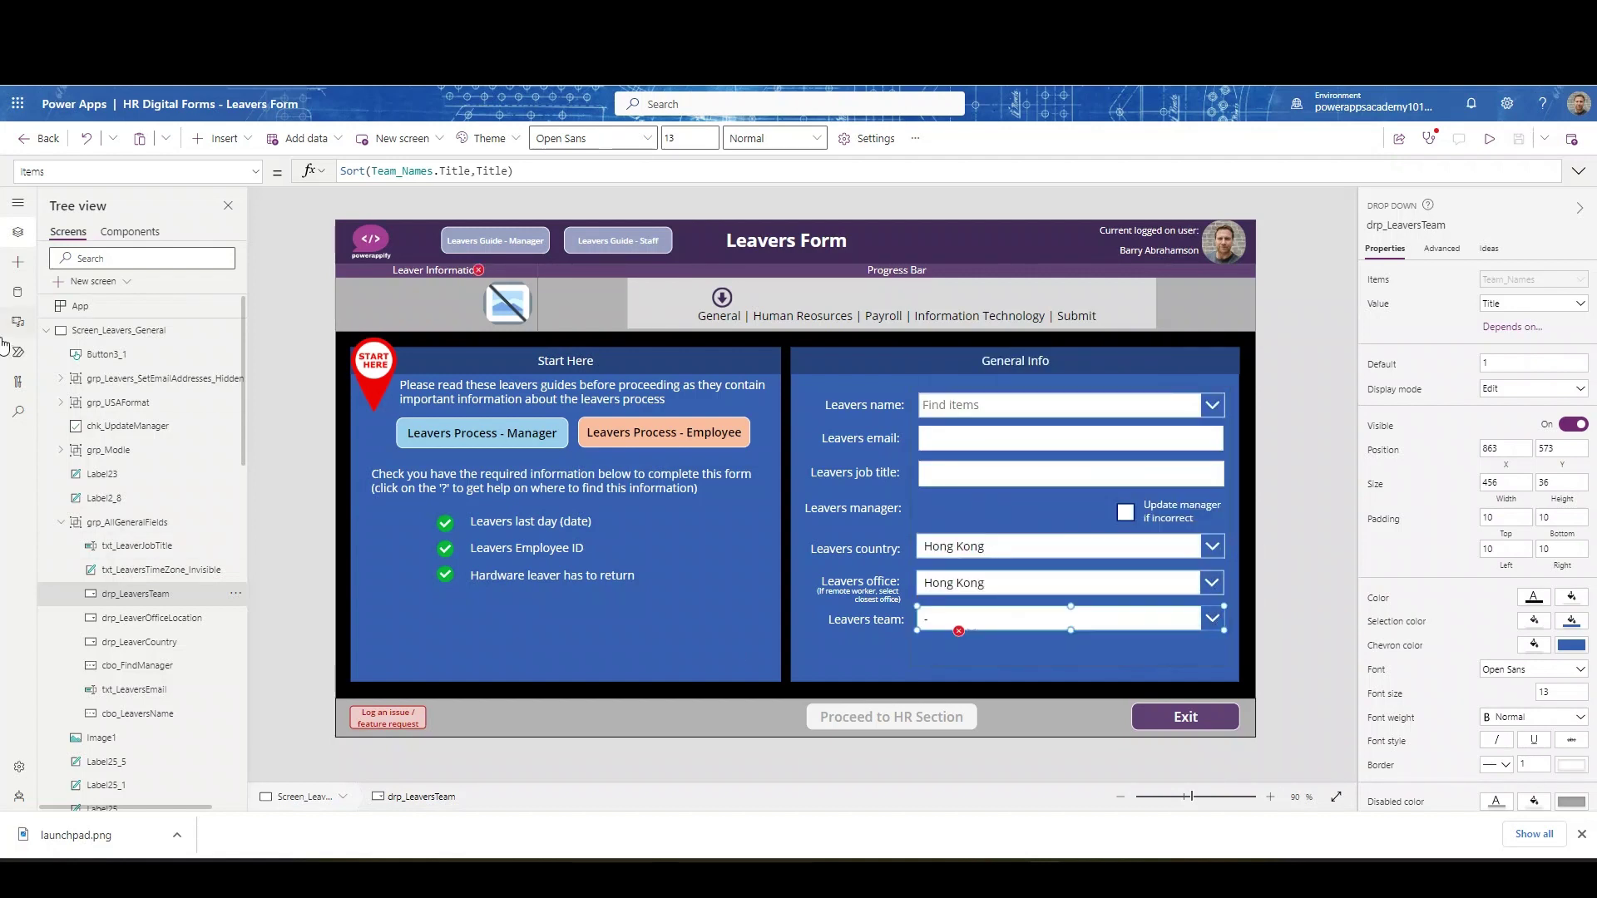
# Step: Set the Visible property of the hidden grp_Leavers_SetEmailAddresses group to true
pyautogui.click(116, 379)
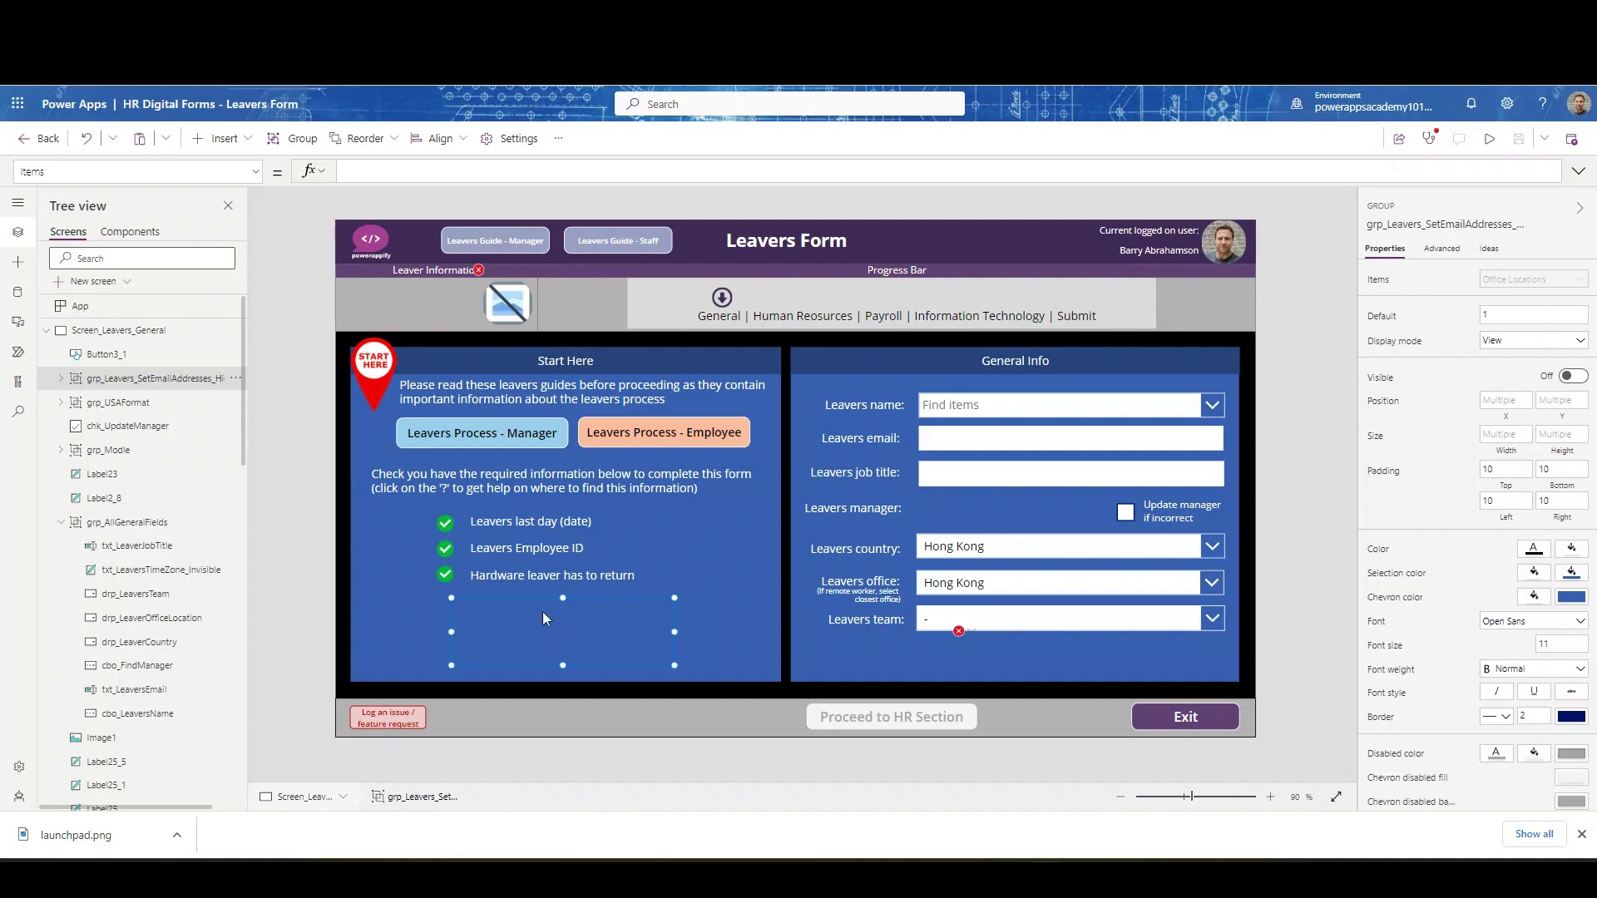
pyautogui.click(233, 380)
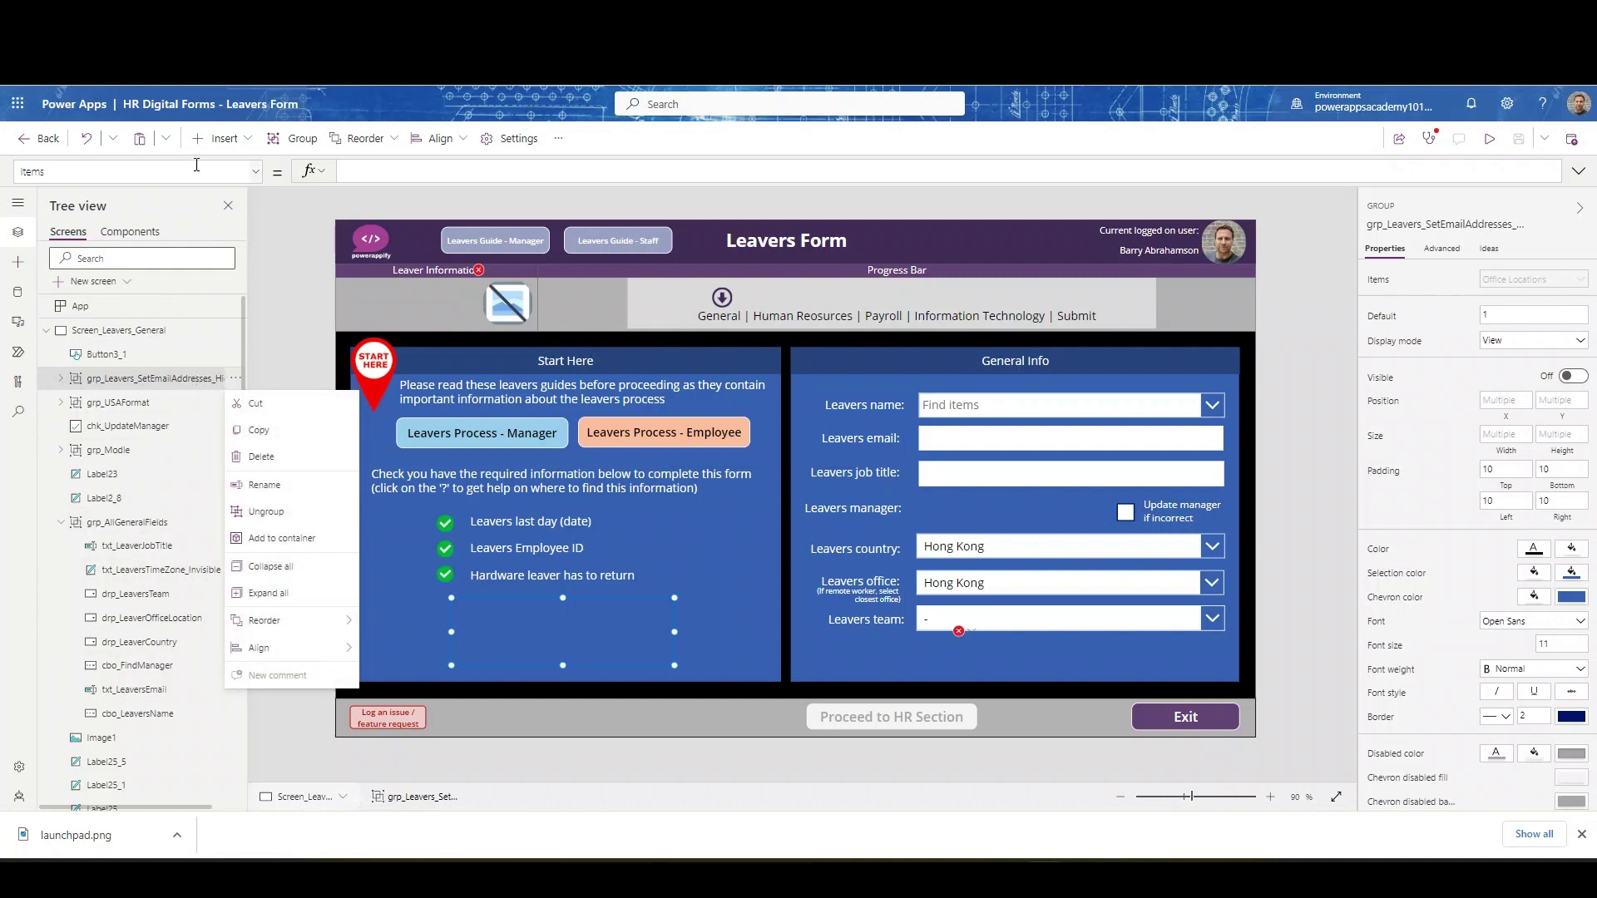
pyautogui.click(258, 178)
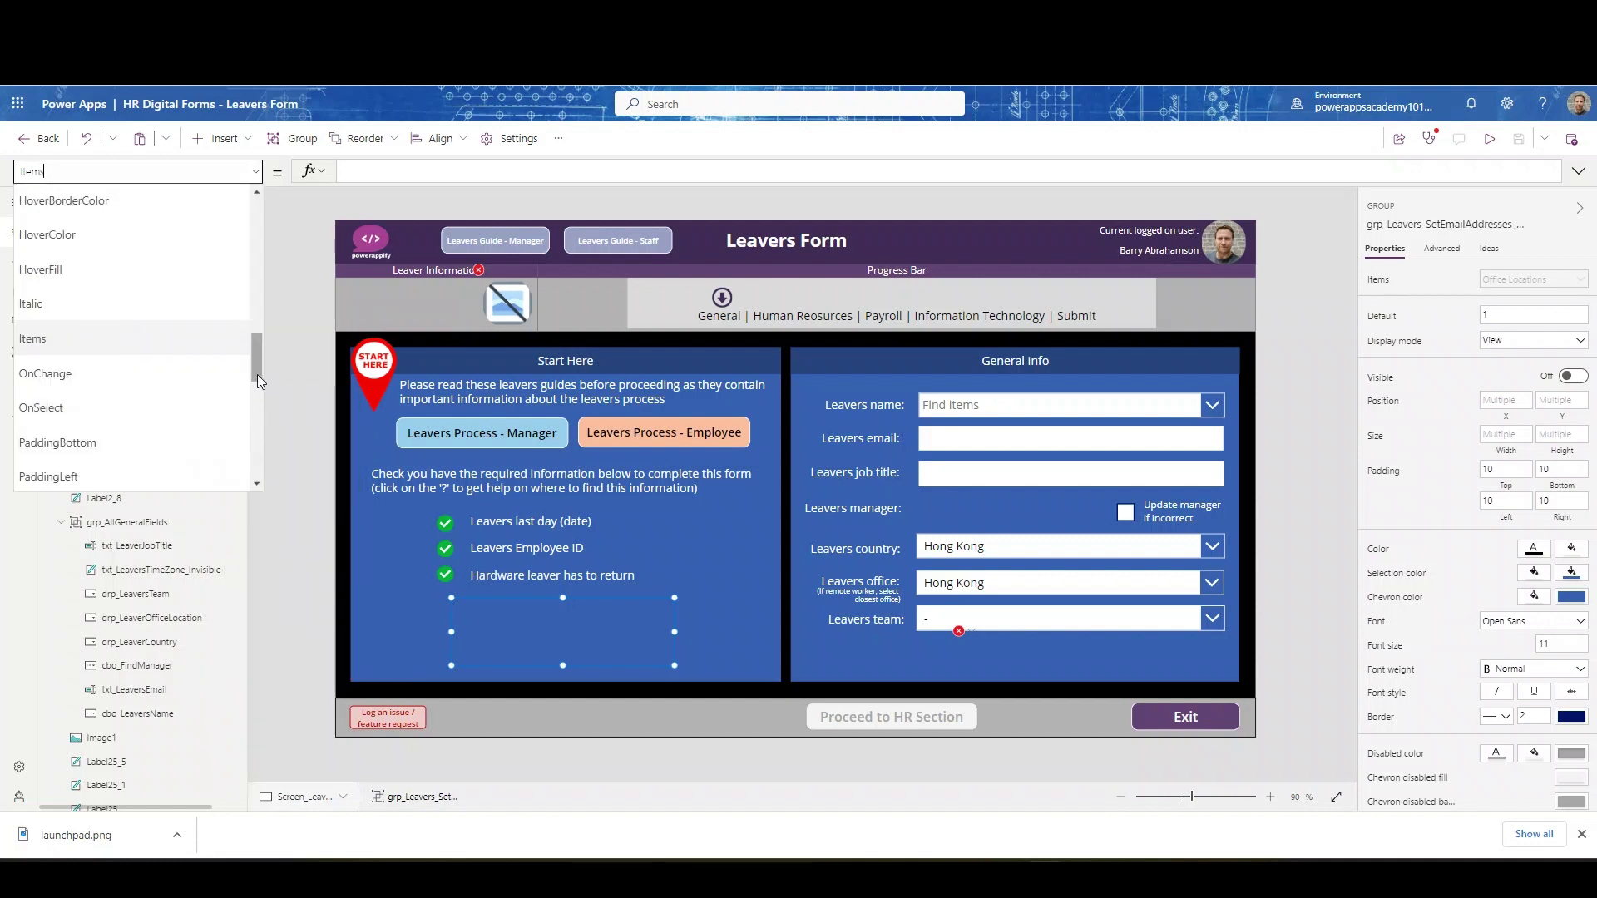
pyautogui.moveTo(257, 374); pyautogui.dragTo(258, 467)
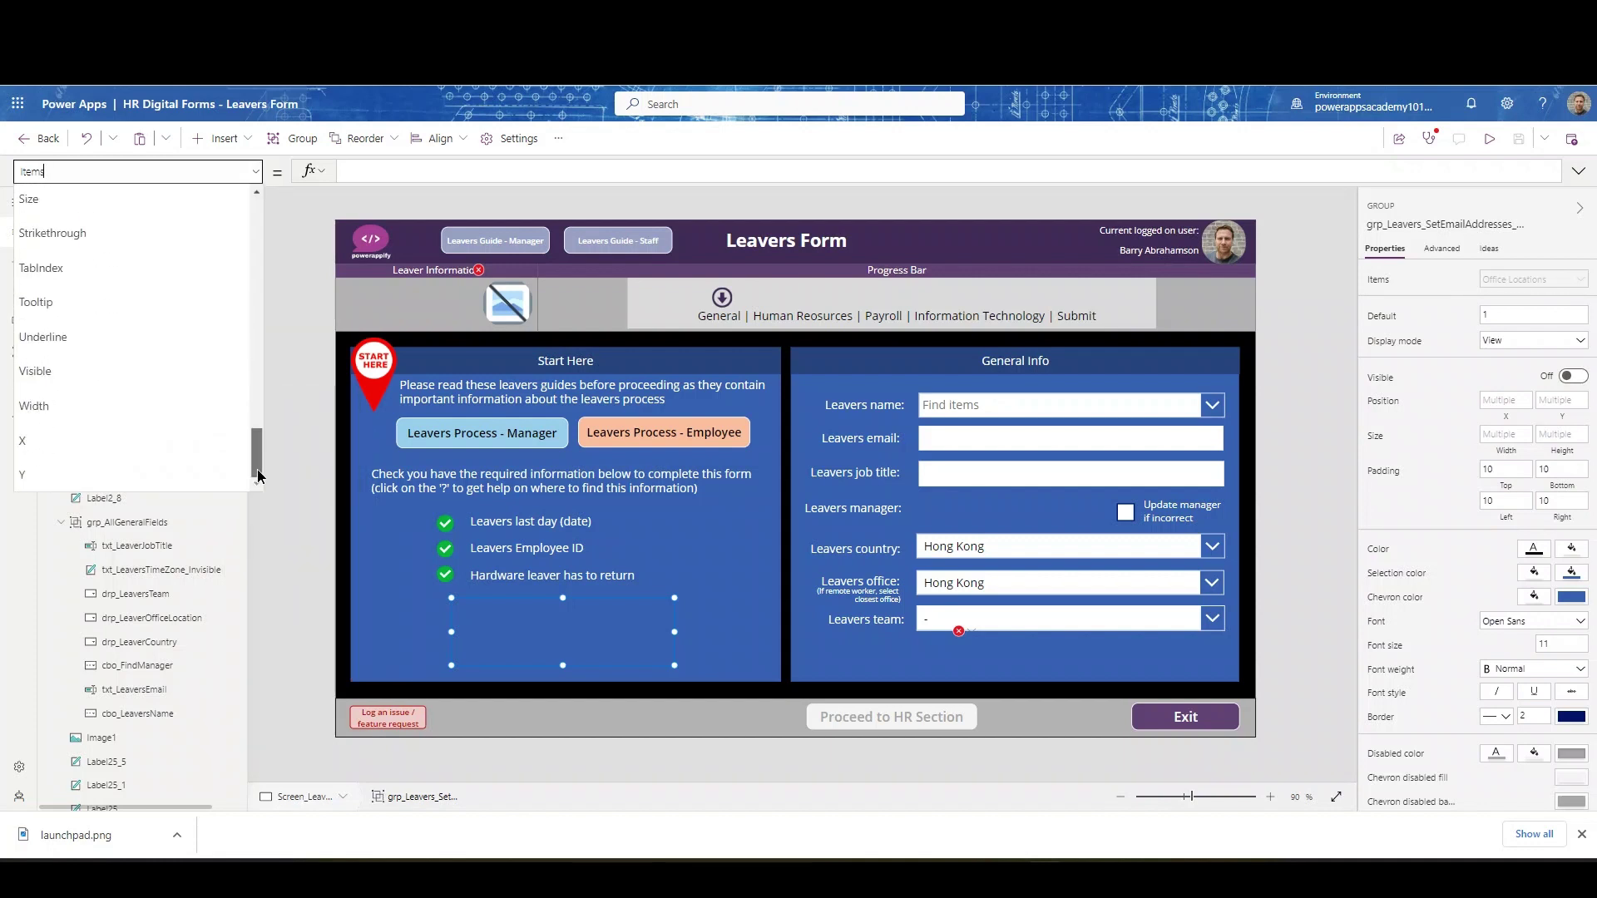
pyautogui.click(136, 376)
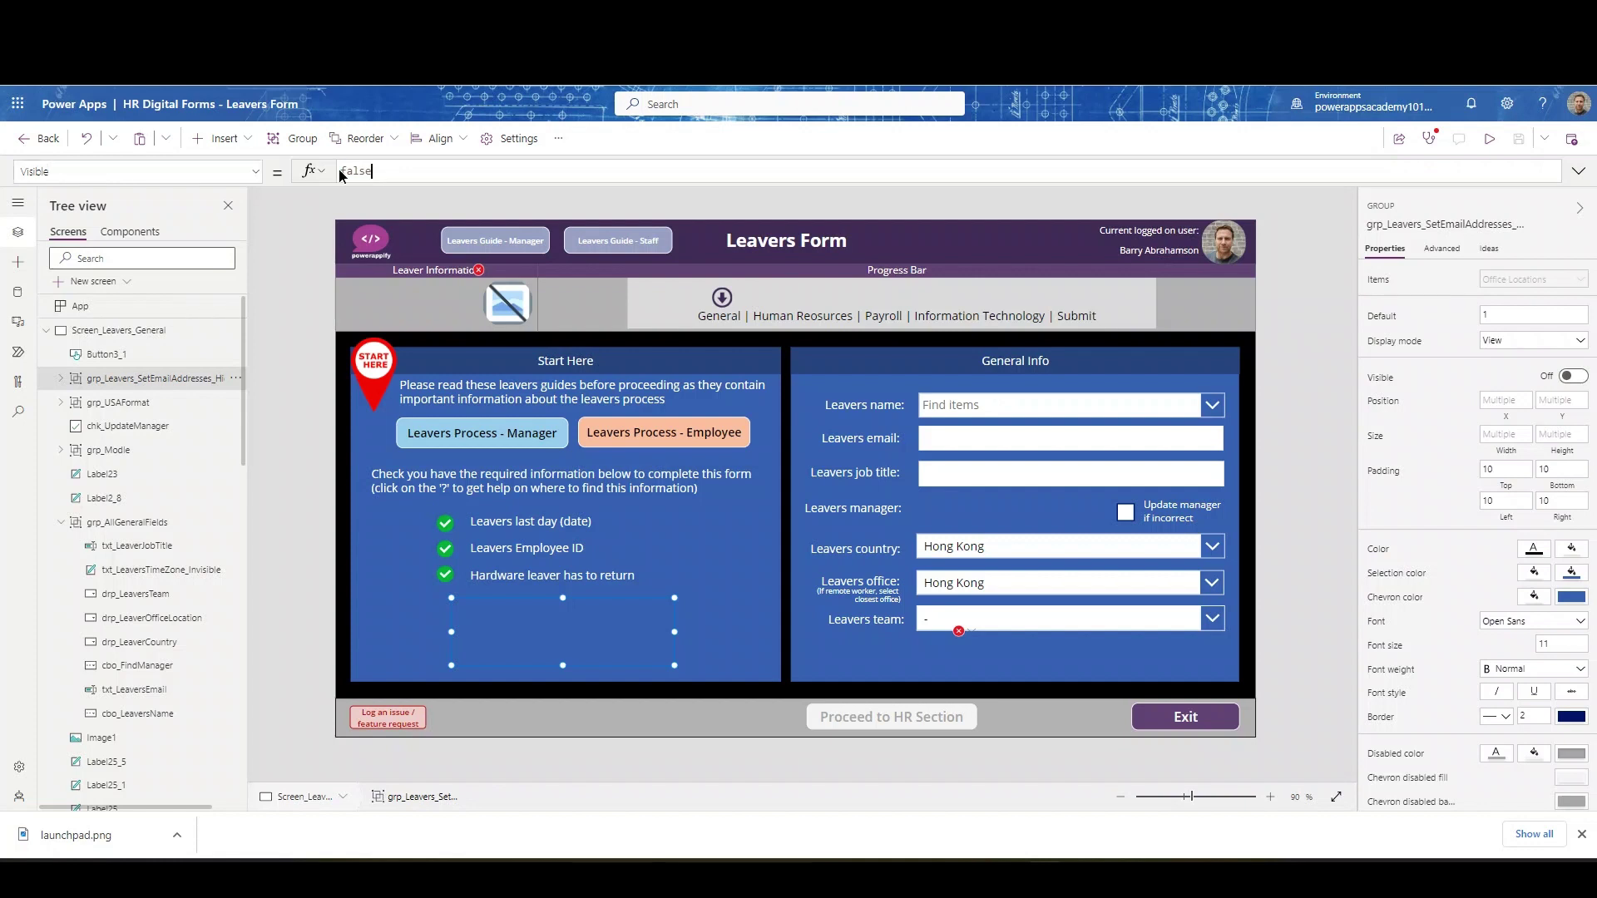
pyautogui.click(519, 165)
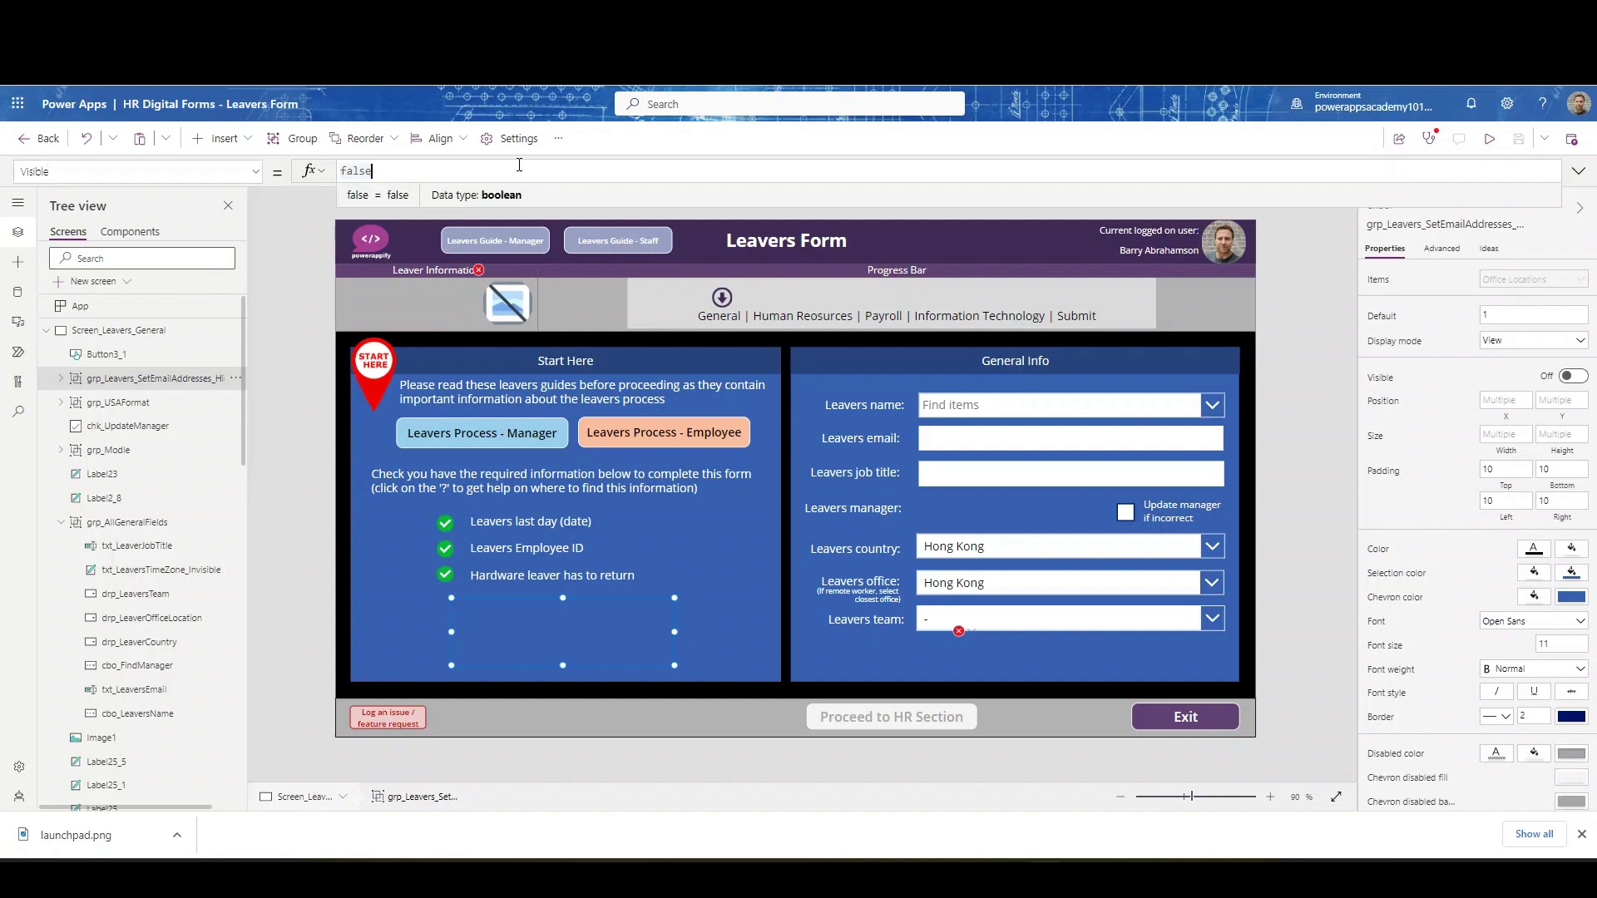
pyautogui.write('true')
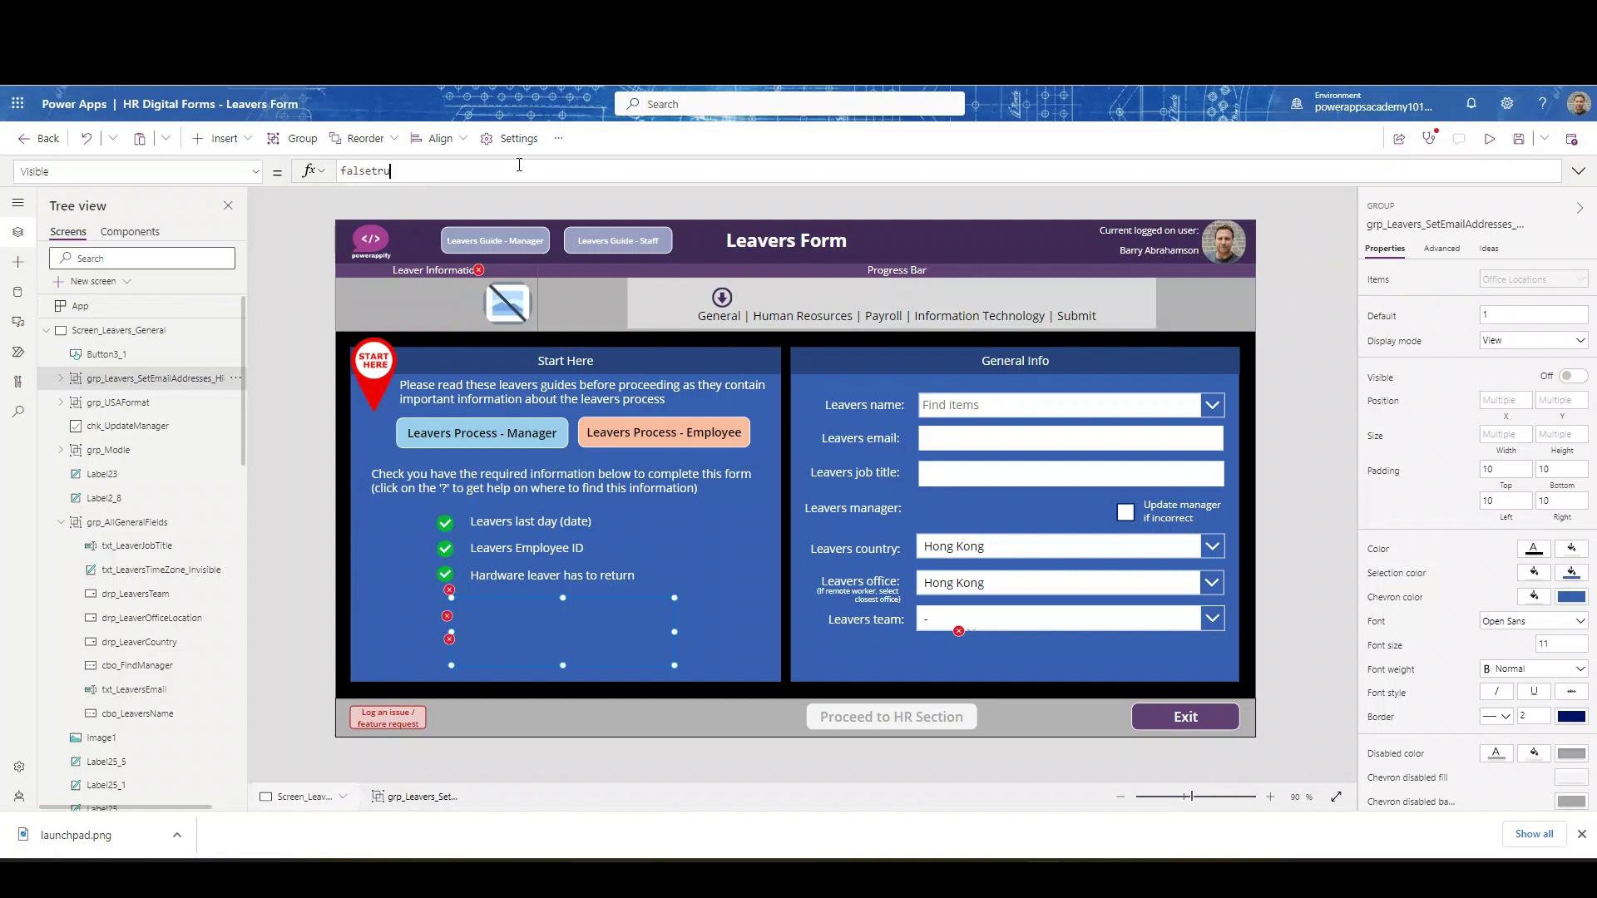
pyautogui.press('BackSpace')
pyautogui.press('BackSpace')
pyautogui.press('BackSpace')
pyautogui.press('BackSpace')
pyautogui.press('BackSpace')
pyautogui.press('BackSpace')
pyautogui.press('BackSpace')
pyautogui.press('BackSpace')
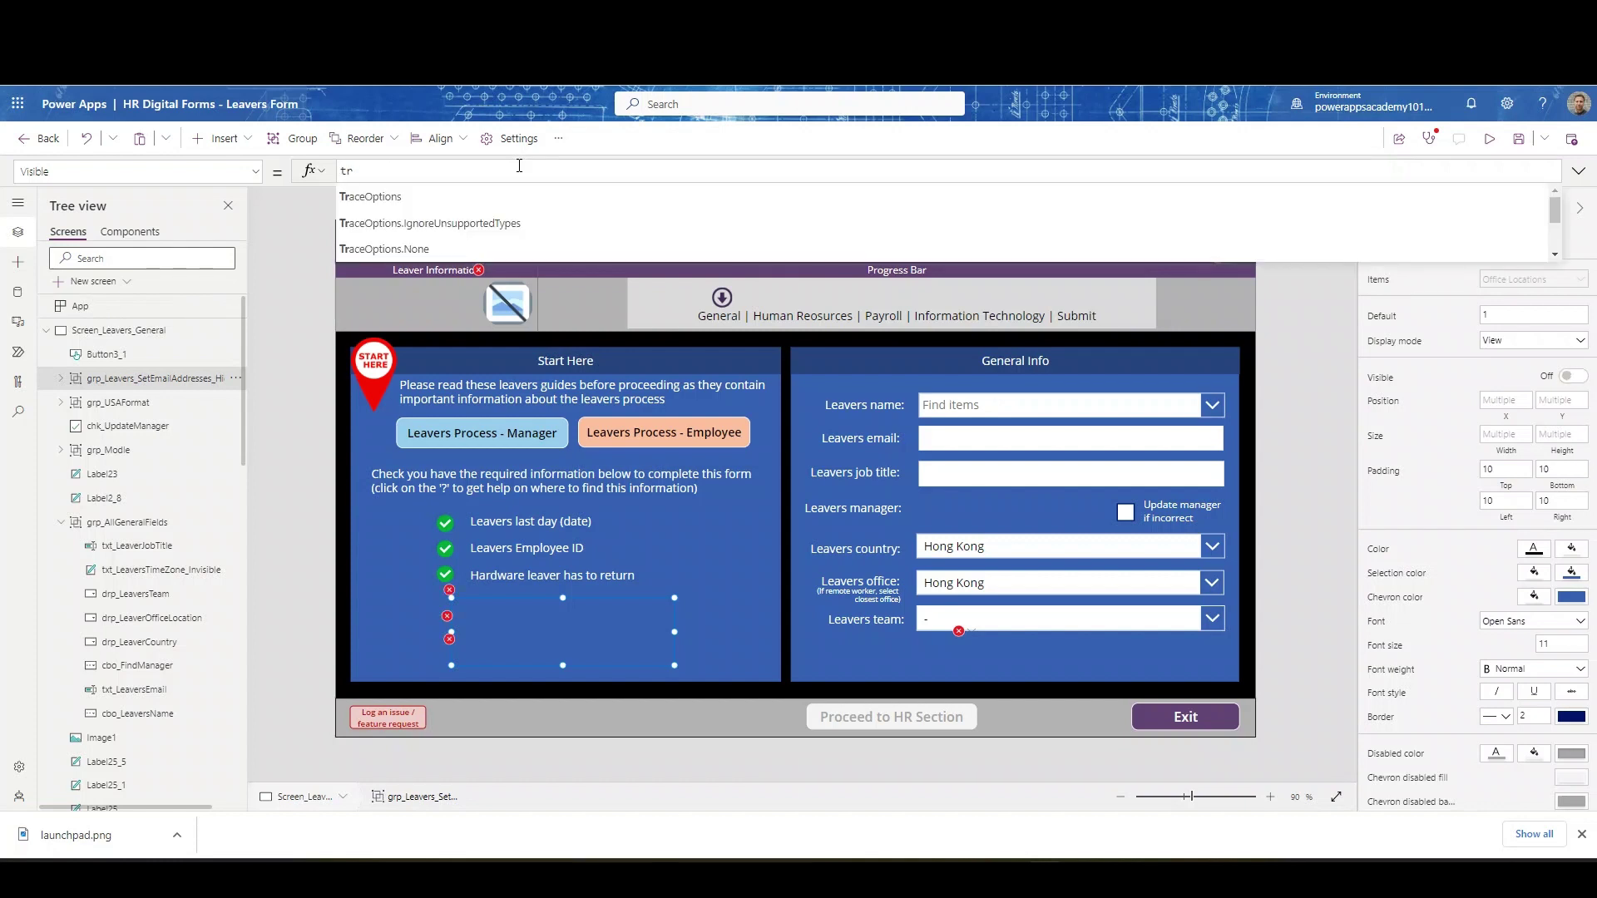
pyautogui.hotkey('shift', 'Return')
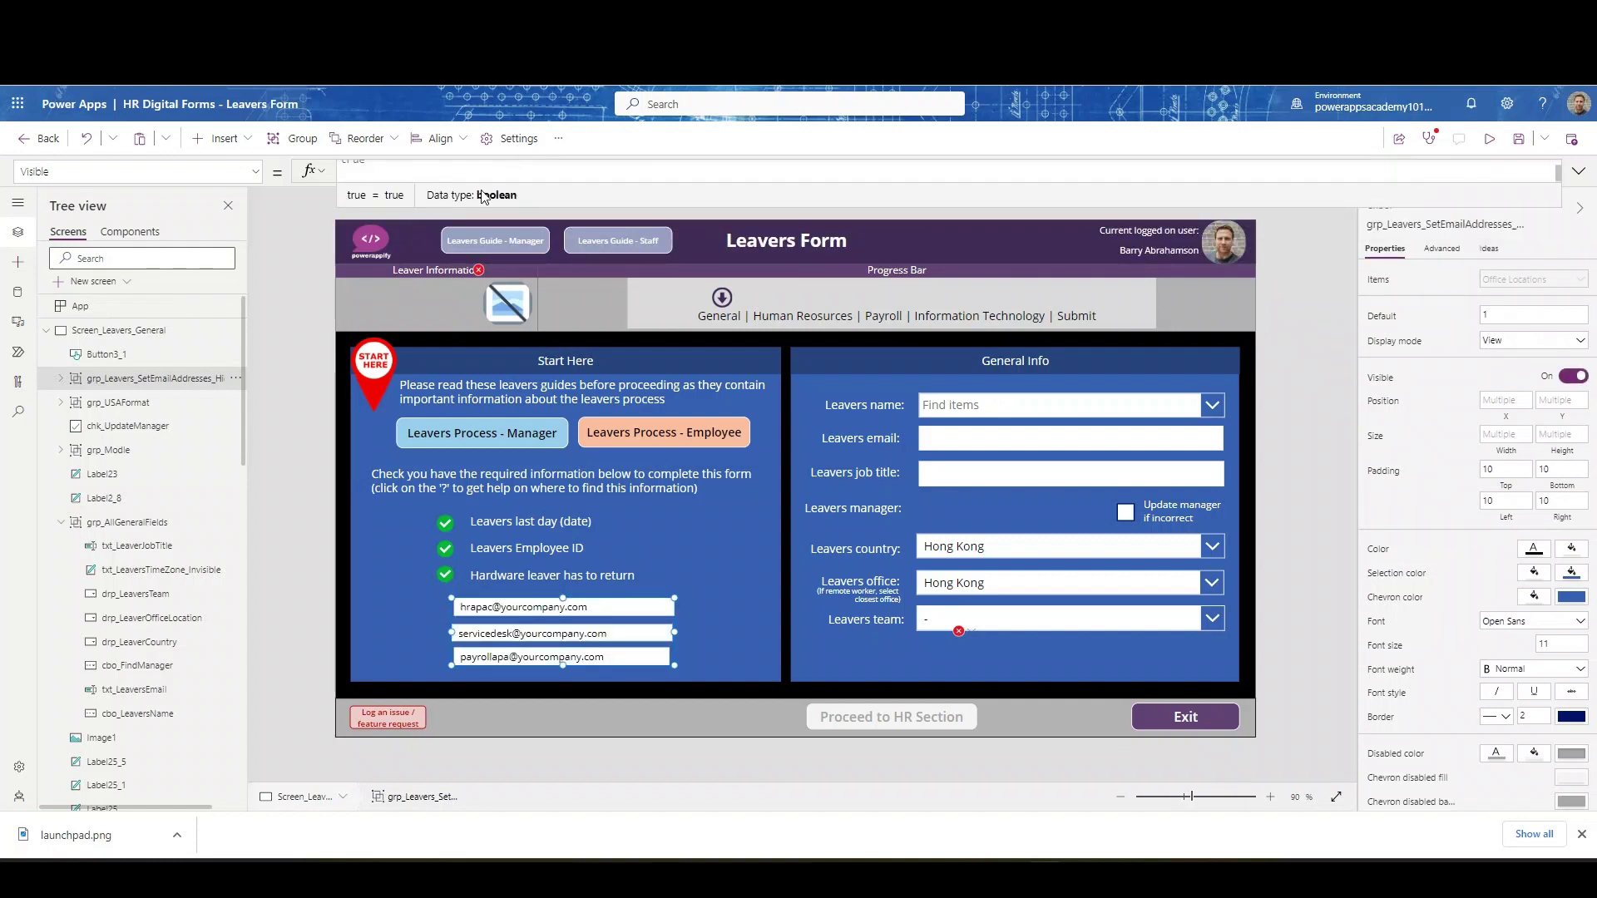
# Step: Inspect the Items formulas and Value fields of the HR, service desk and payroll email dropdowns
pyautogui.click(546, 612)
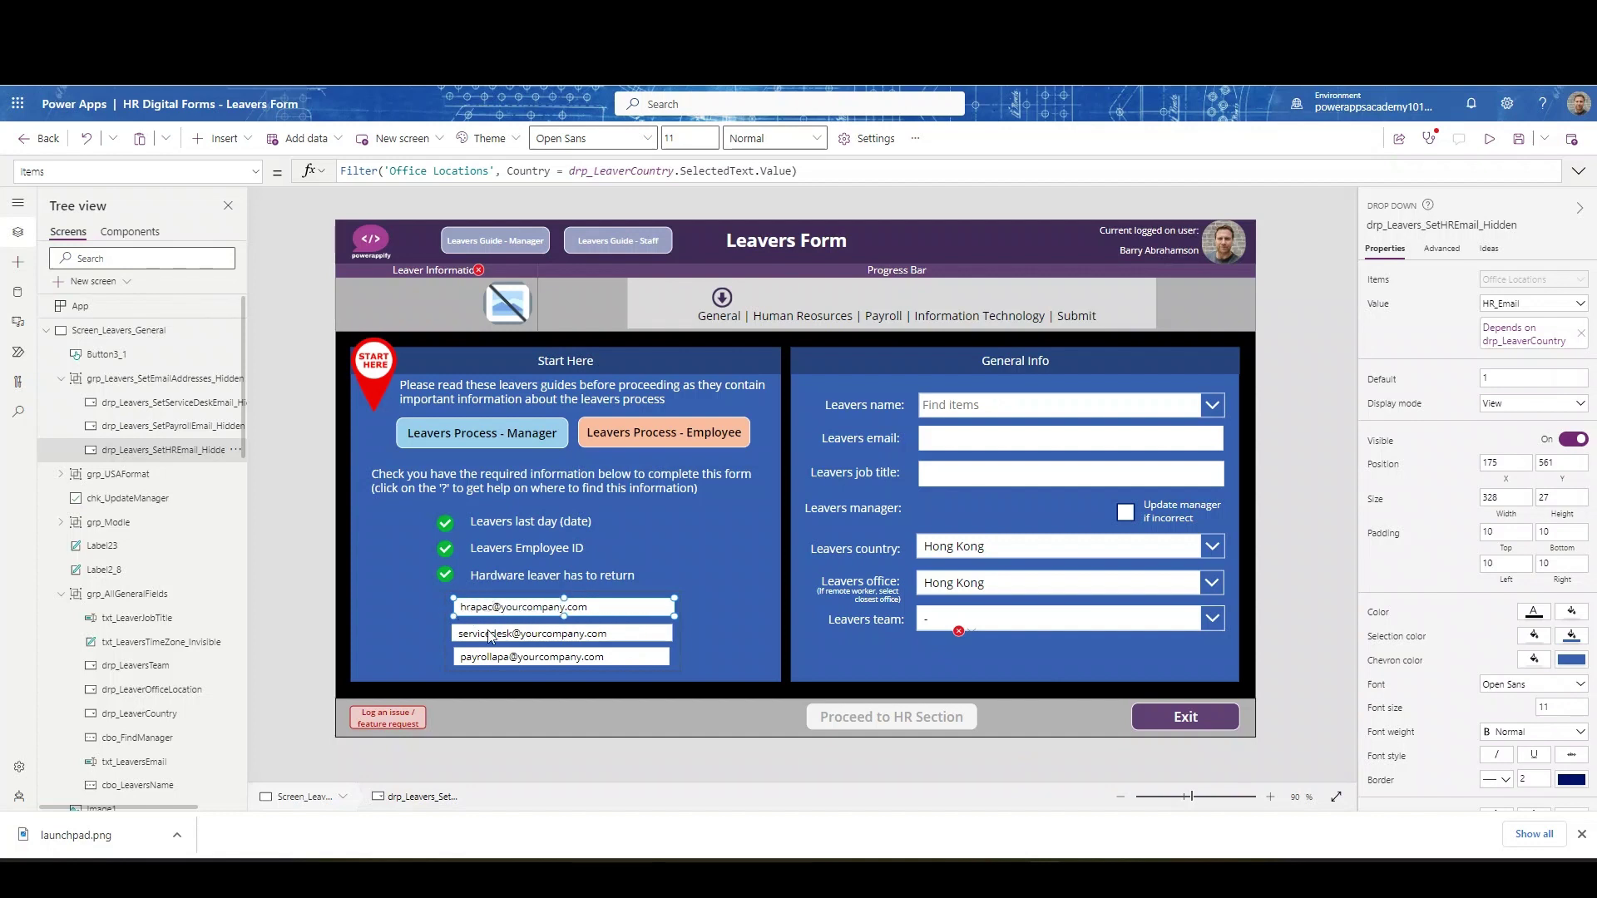
pyautogui.click(478, 663)
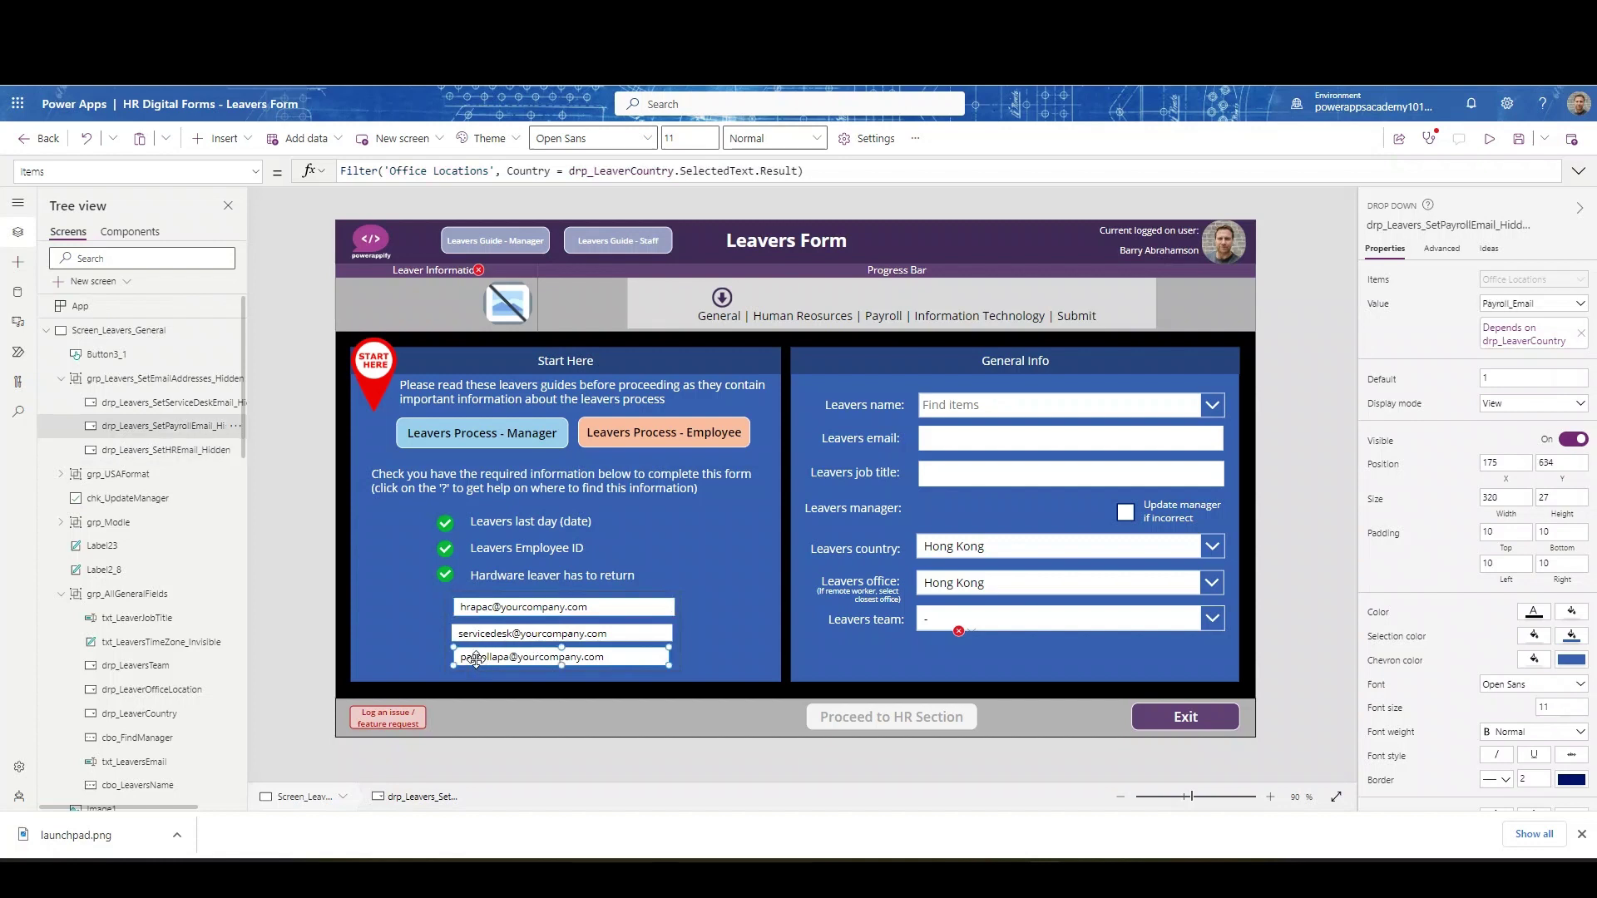
pyautogui.click(484, 638)
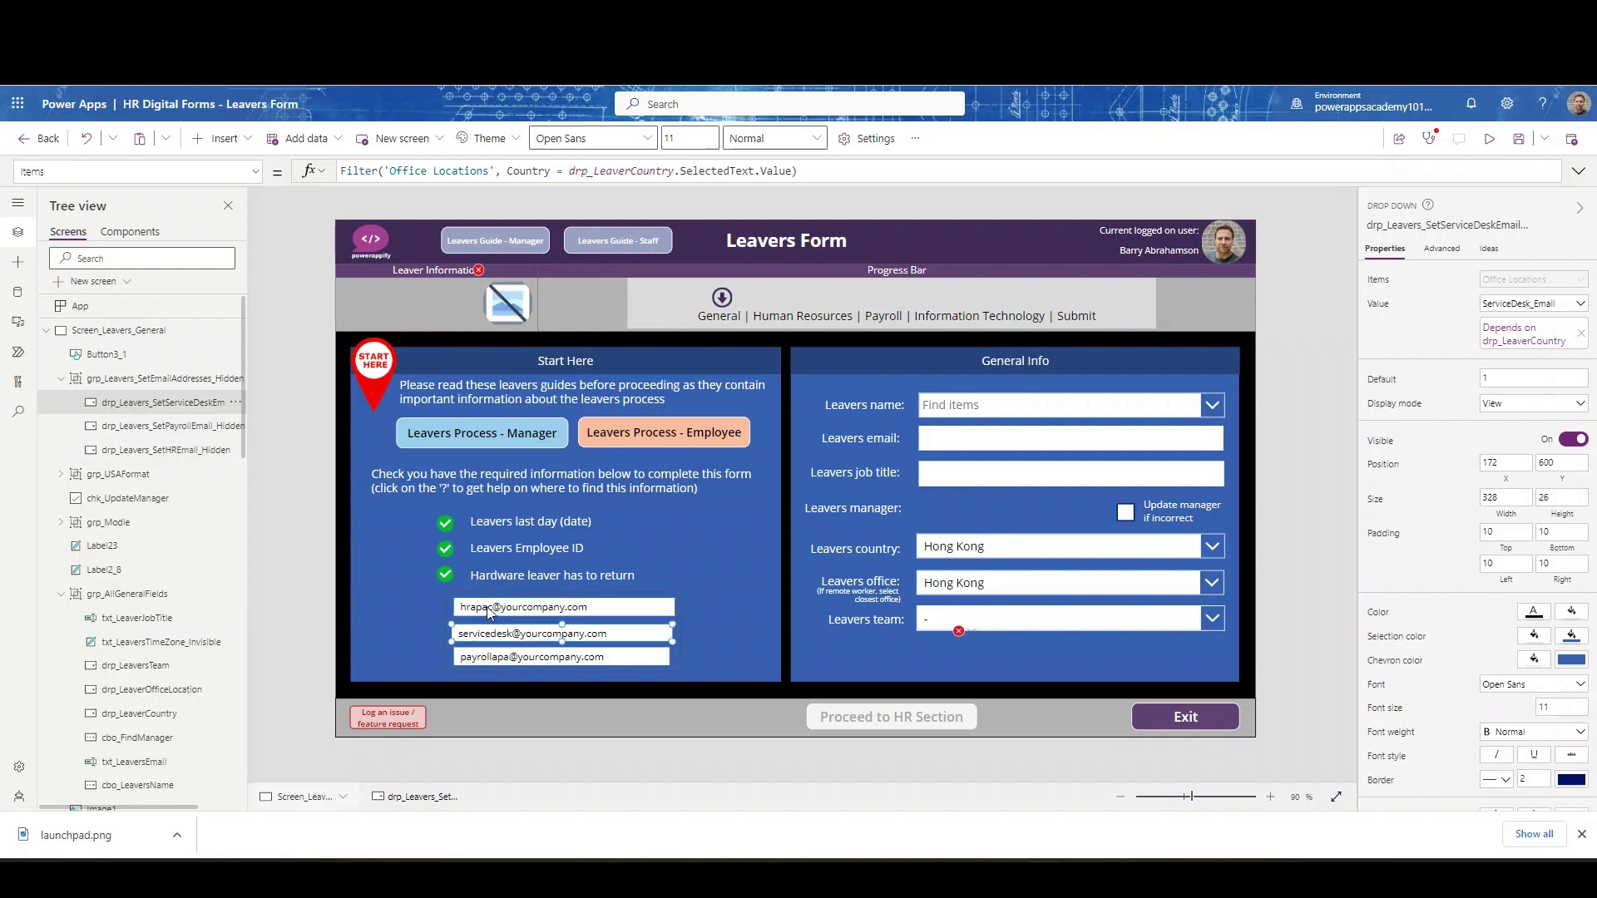
pyautogui.click(488, 607)
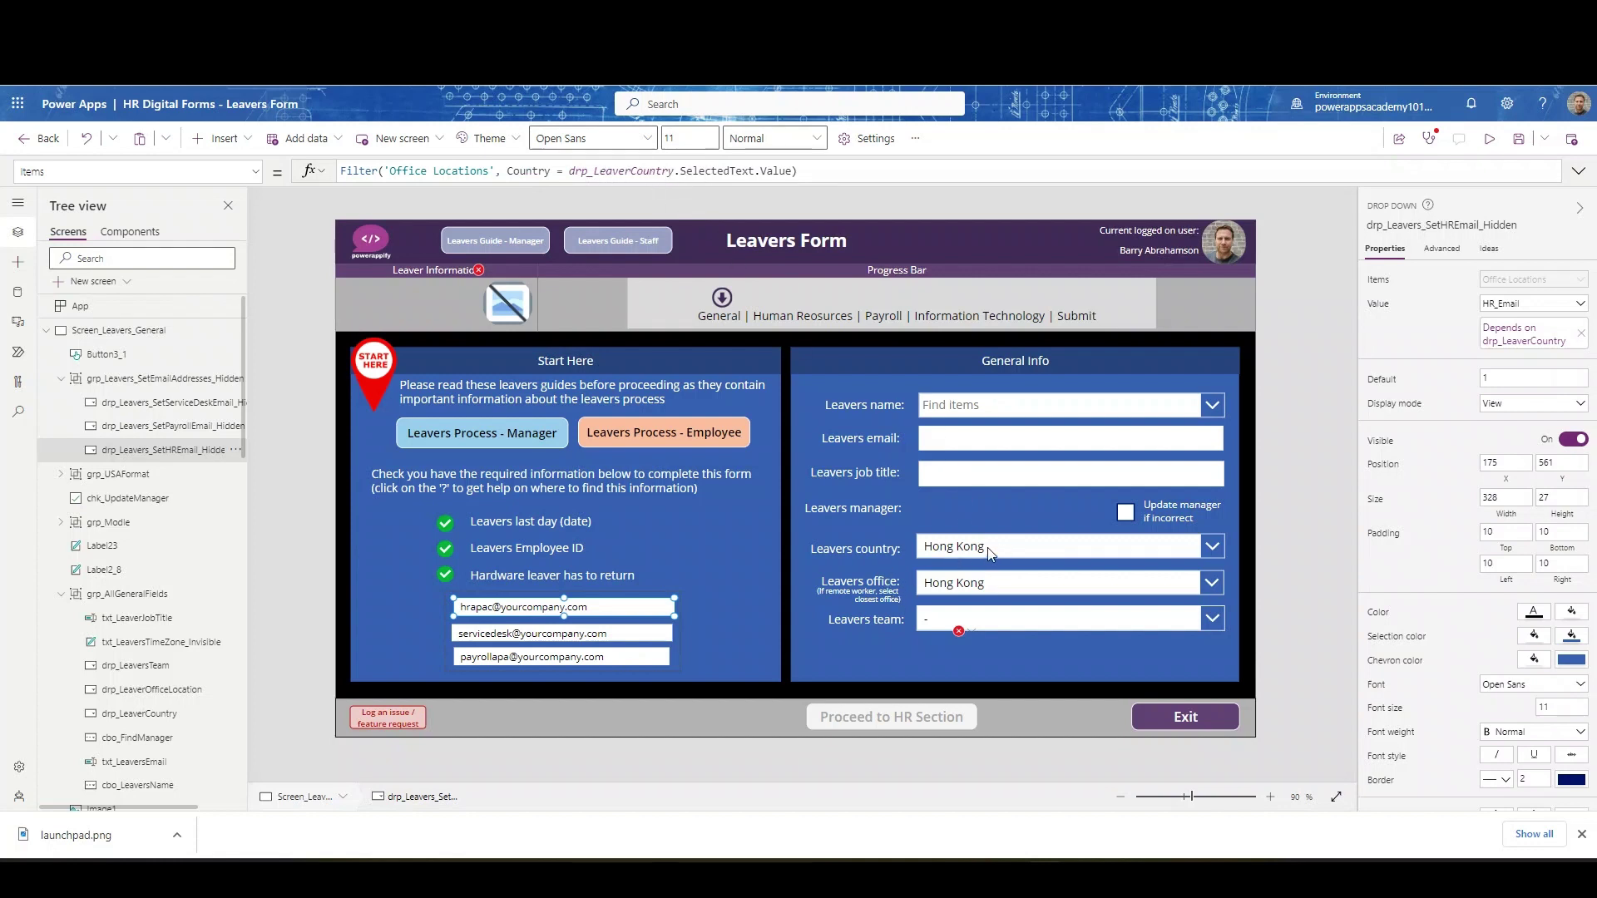
pyautogui.click(555, 642)
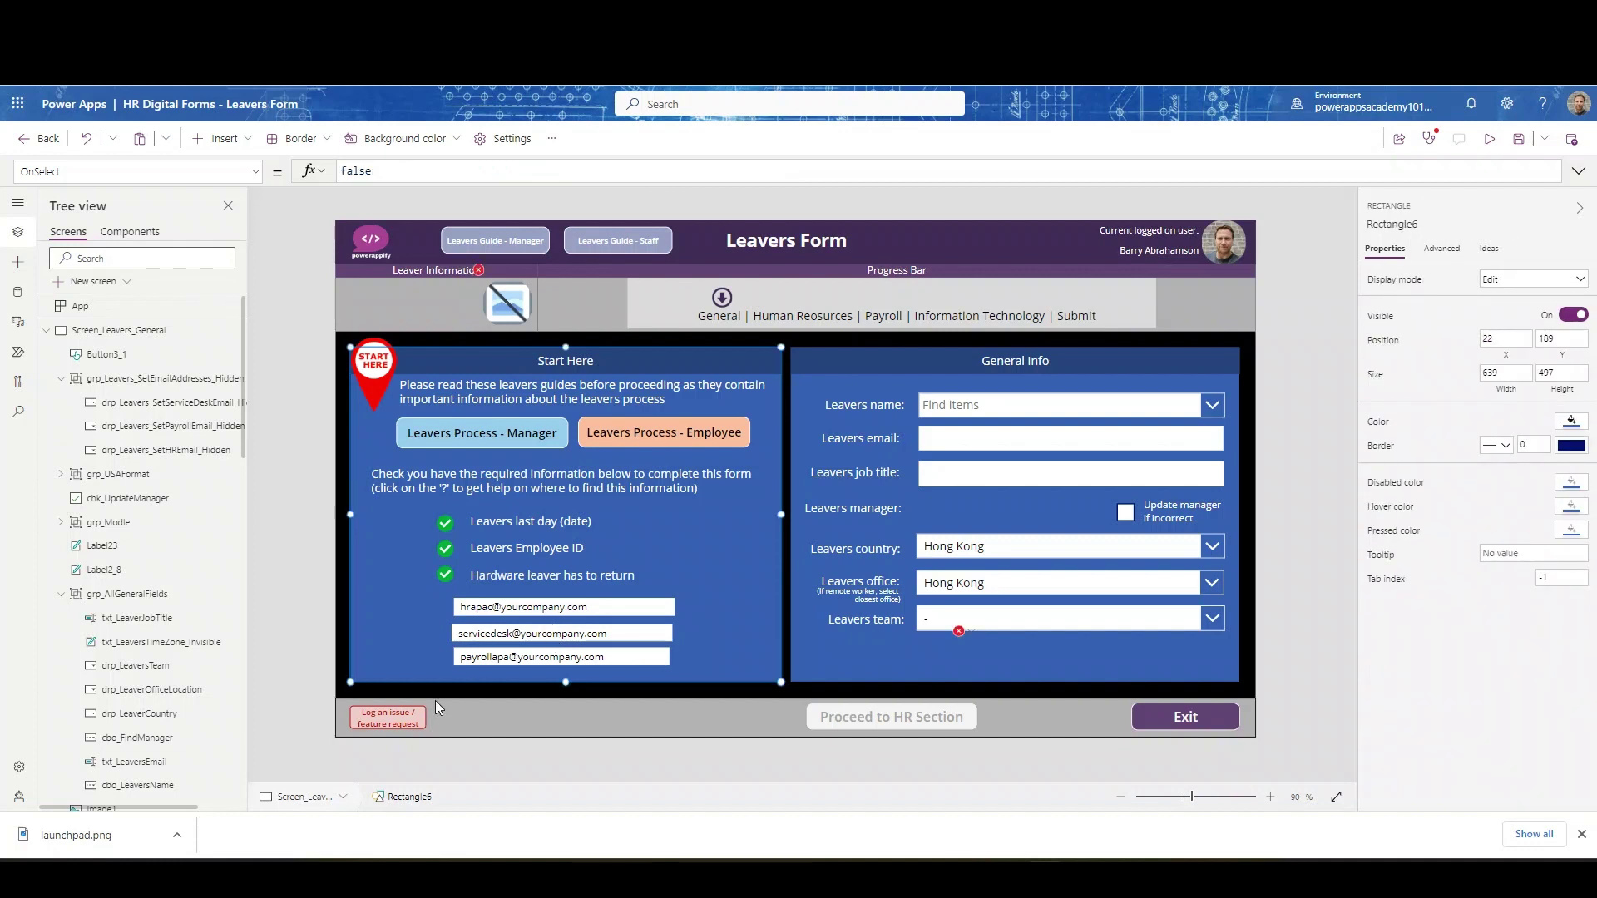
pyautogui.click(524, 630)
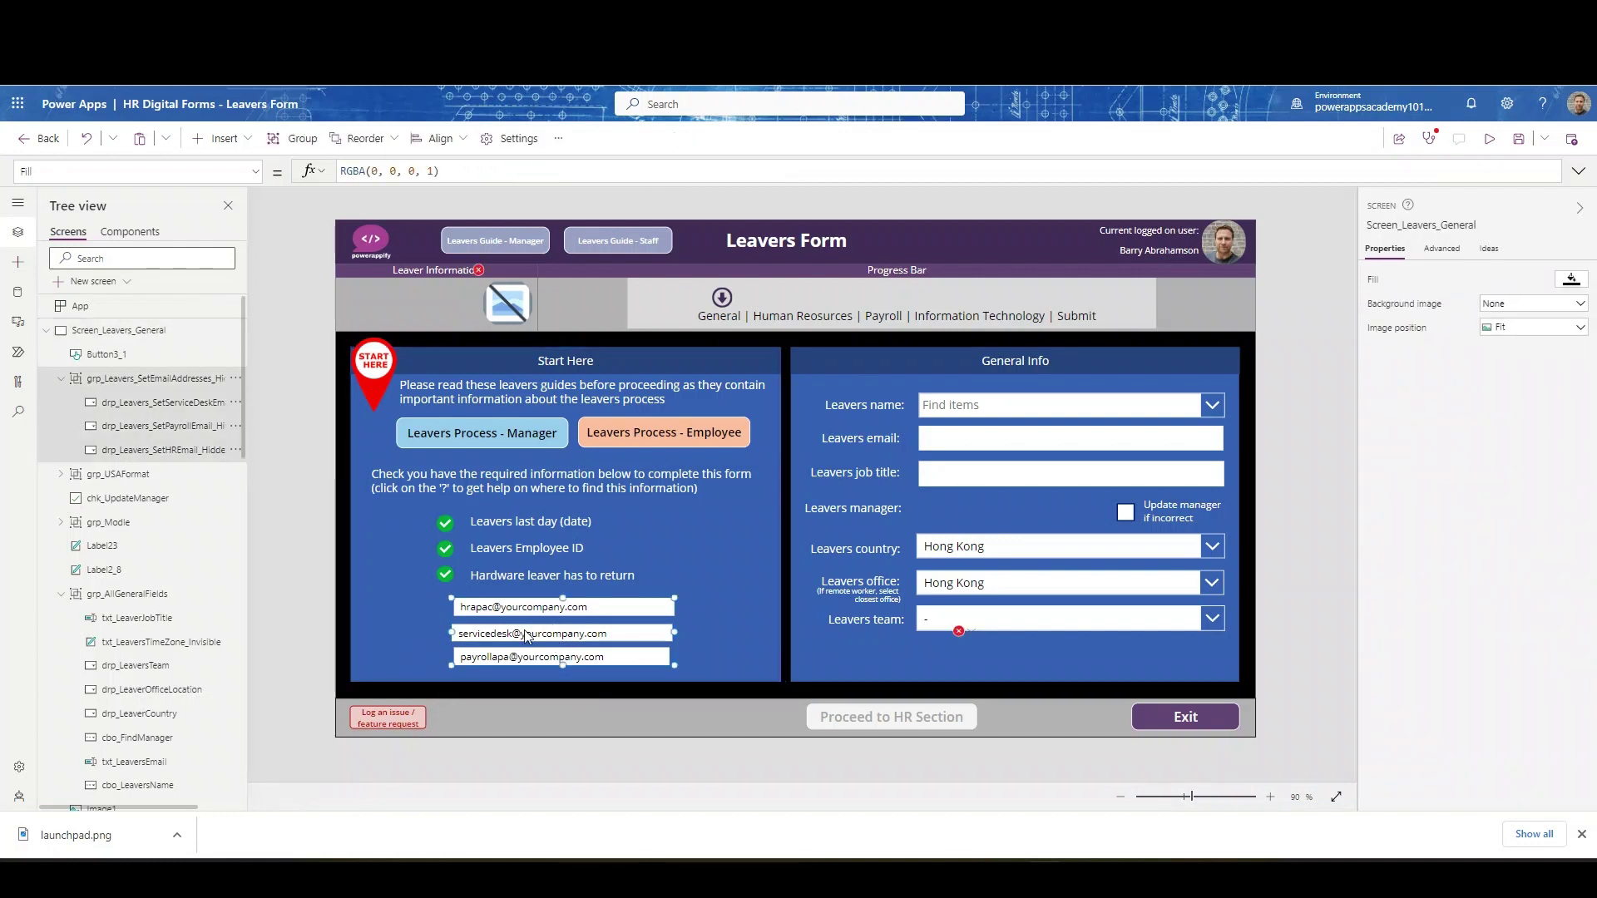
pyautogui.click(524, 629)
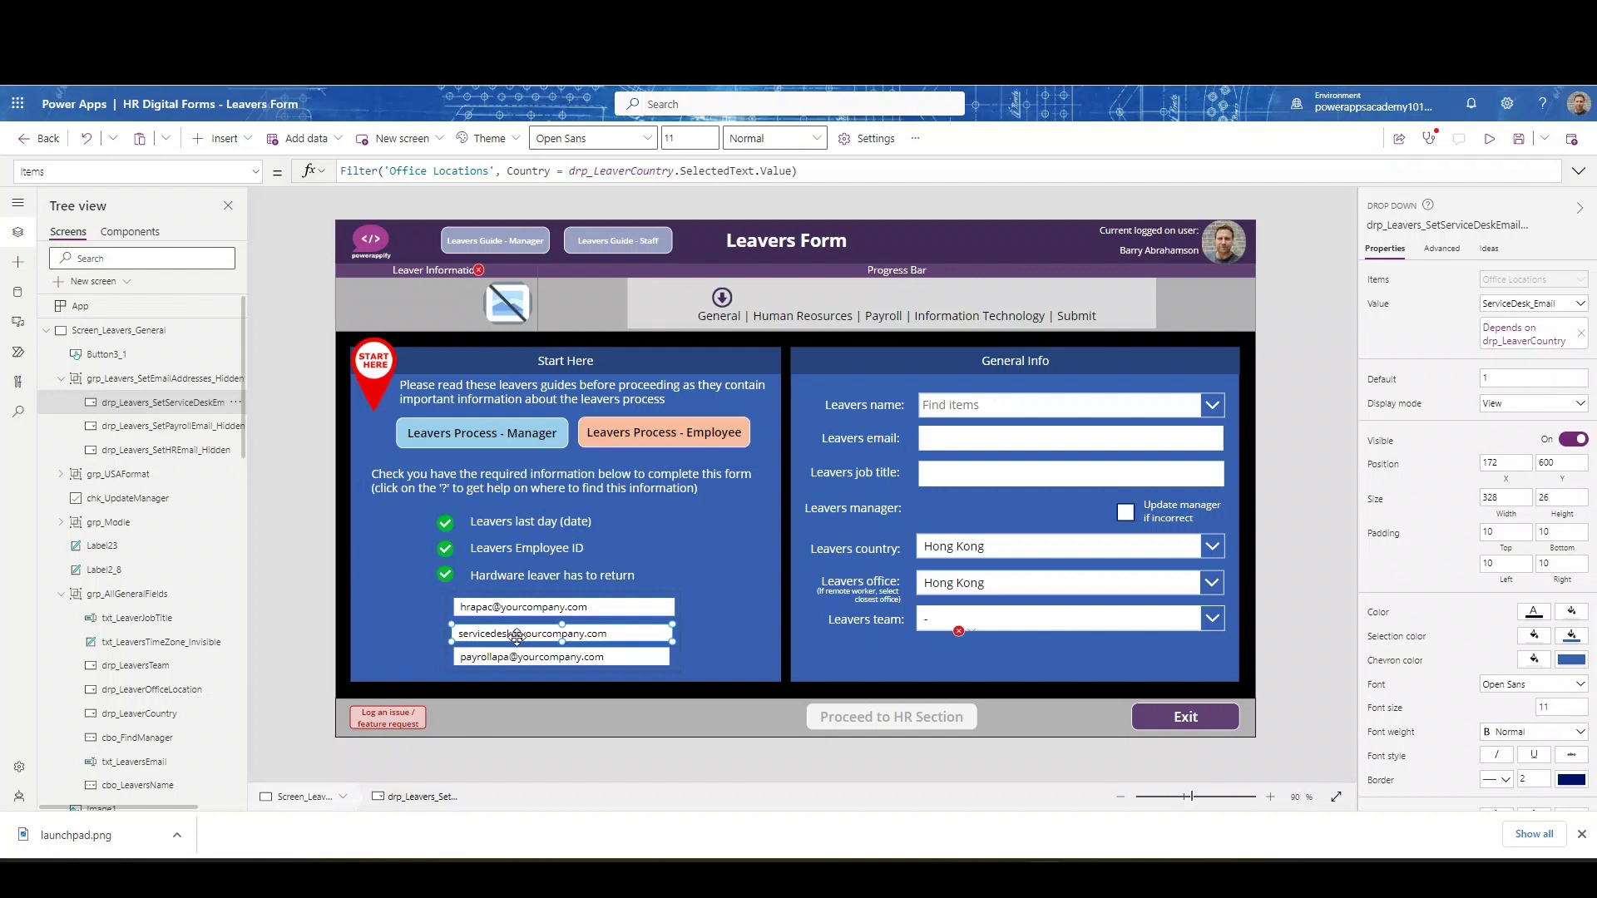
pyautogui.click(514, 695)
pyautogui.click(514, 659)
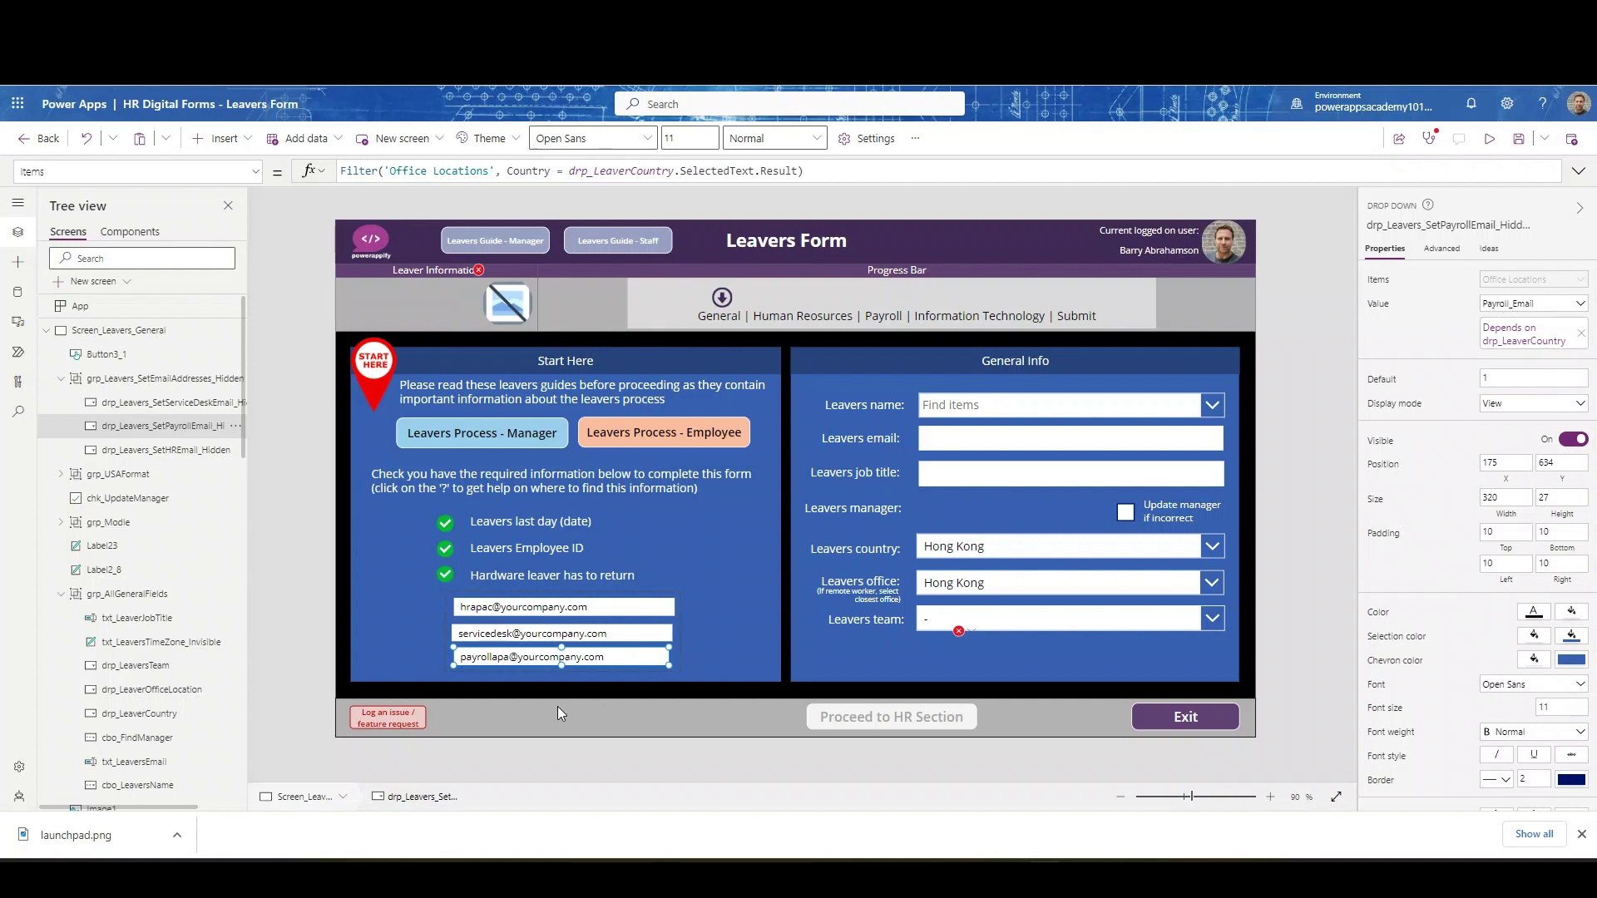
pyautogui.click(513, 635)
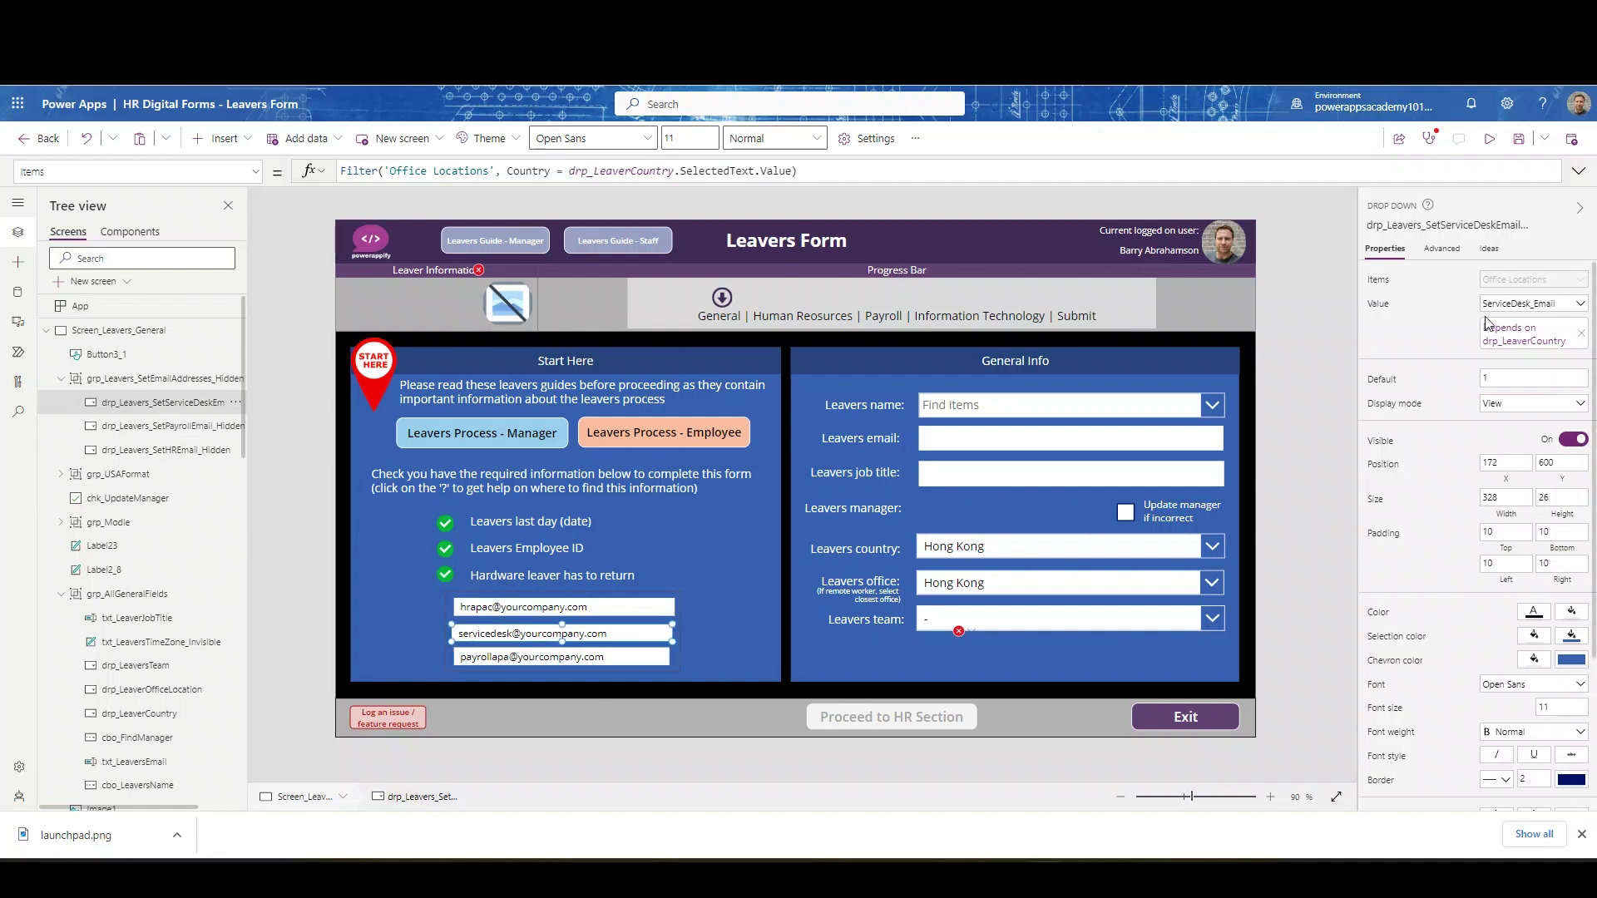
pyautogui.click(545, 607)
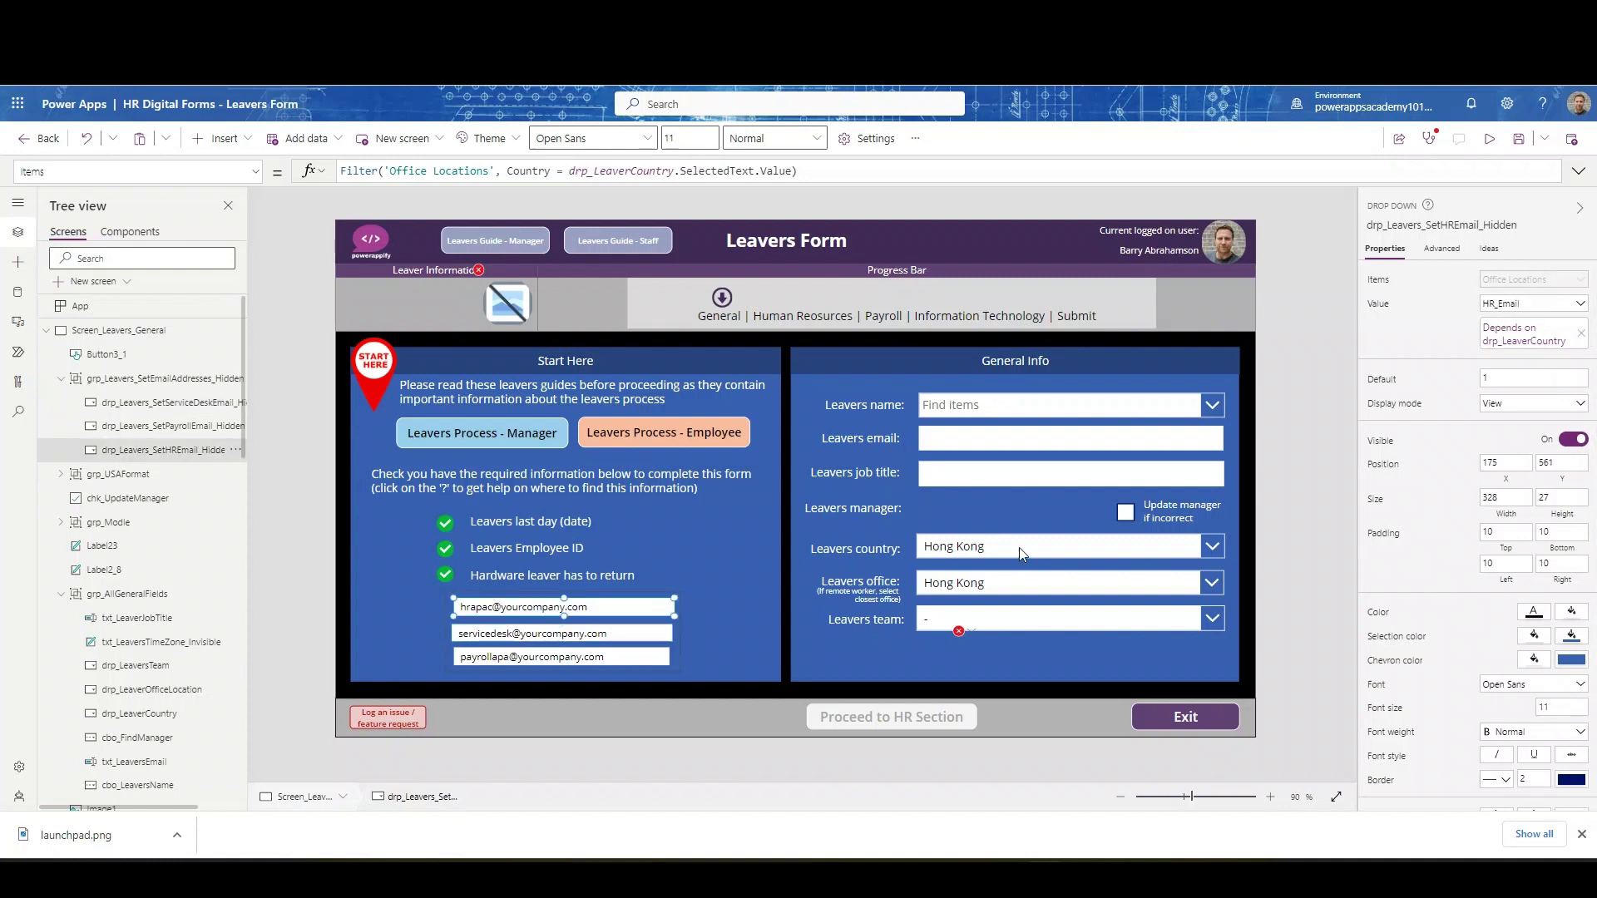
# Step: Set the Visible property of the grp_Leavers_SetEmailAddresses_Hidden group to false
pyautogui.click(255, 173)
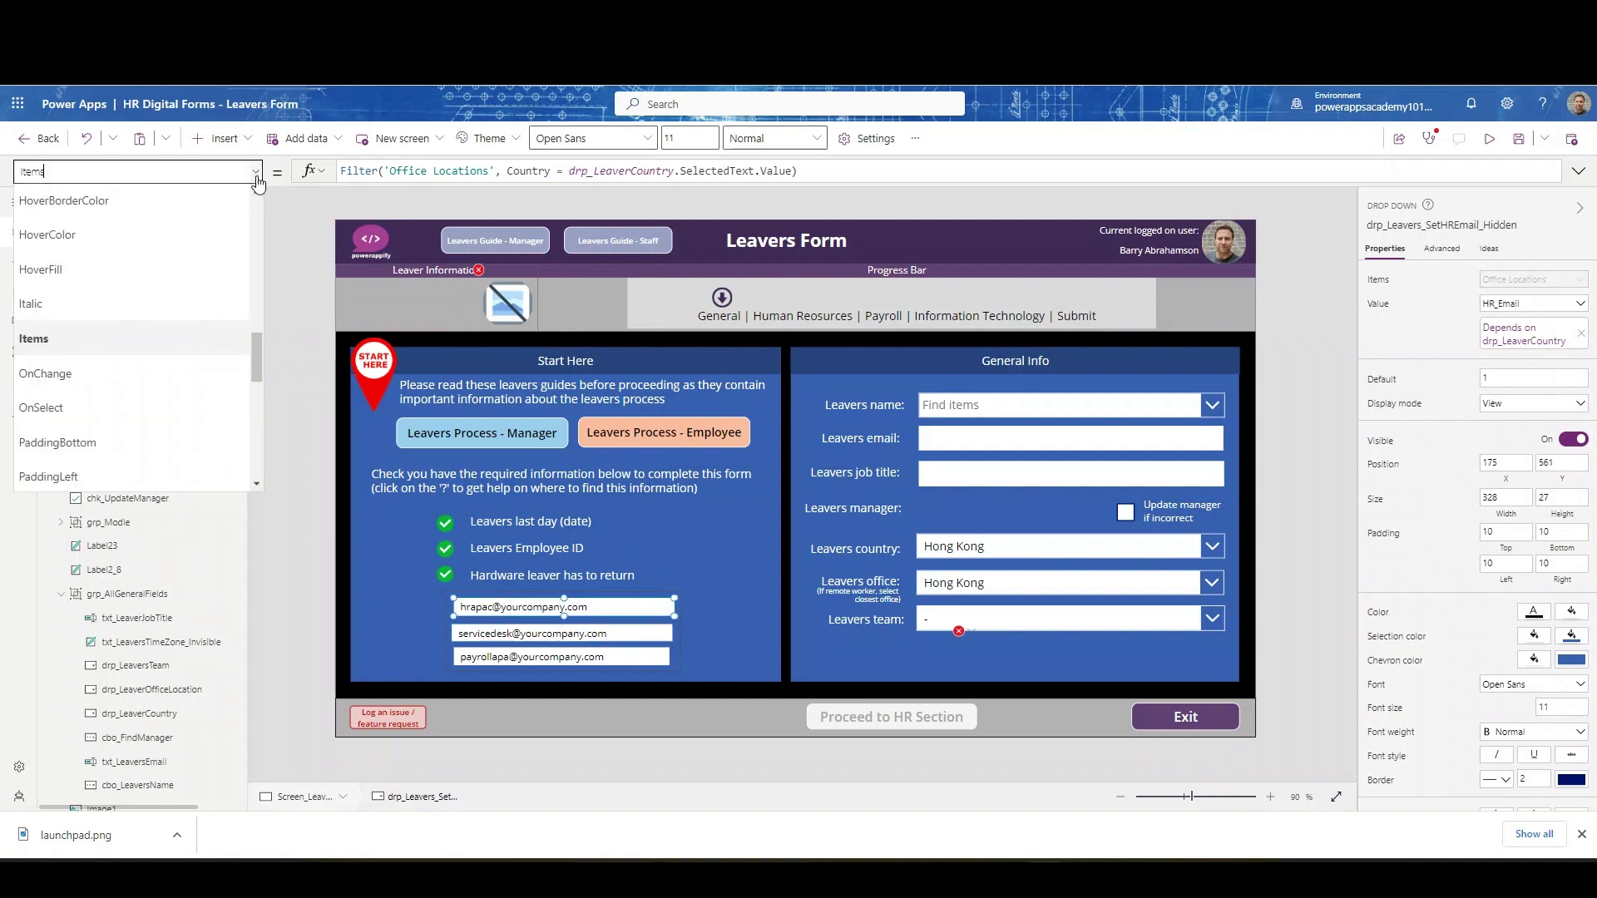
pyautogui.click(443, 653)
pyautogui.click(183, 379)
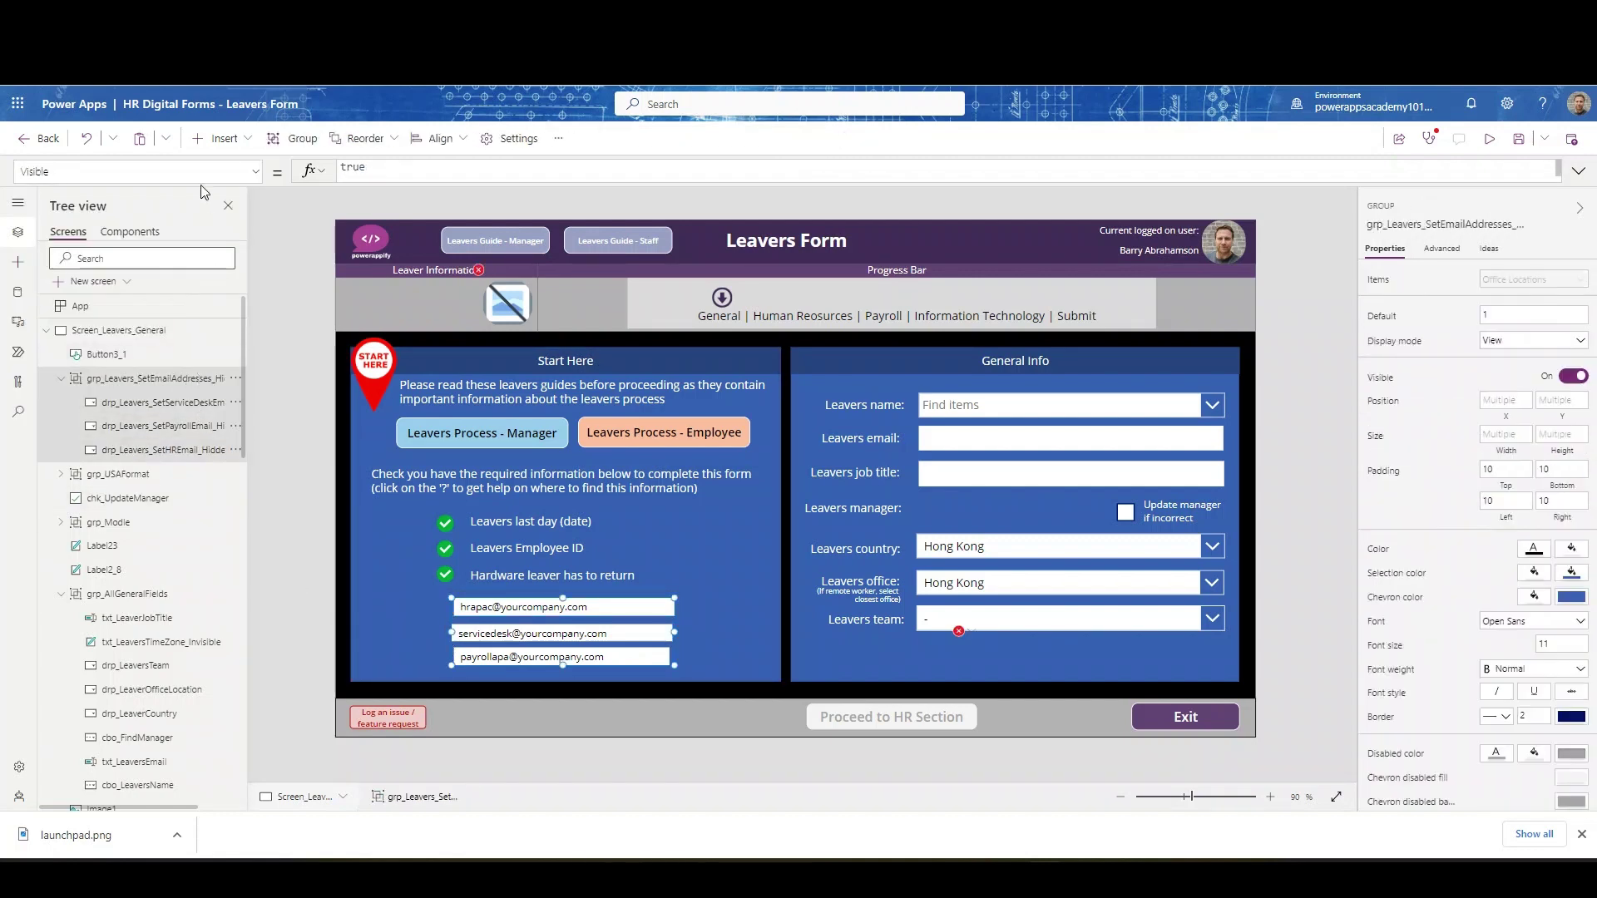
pyautogui.click(261, 173)
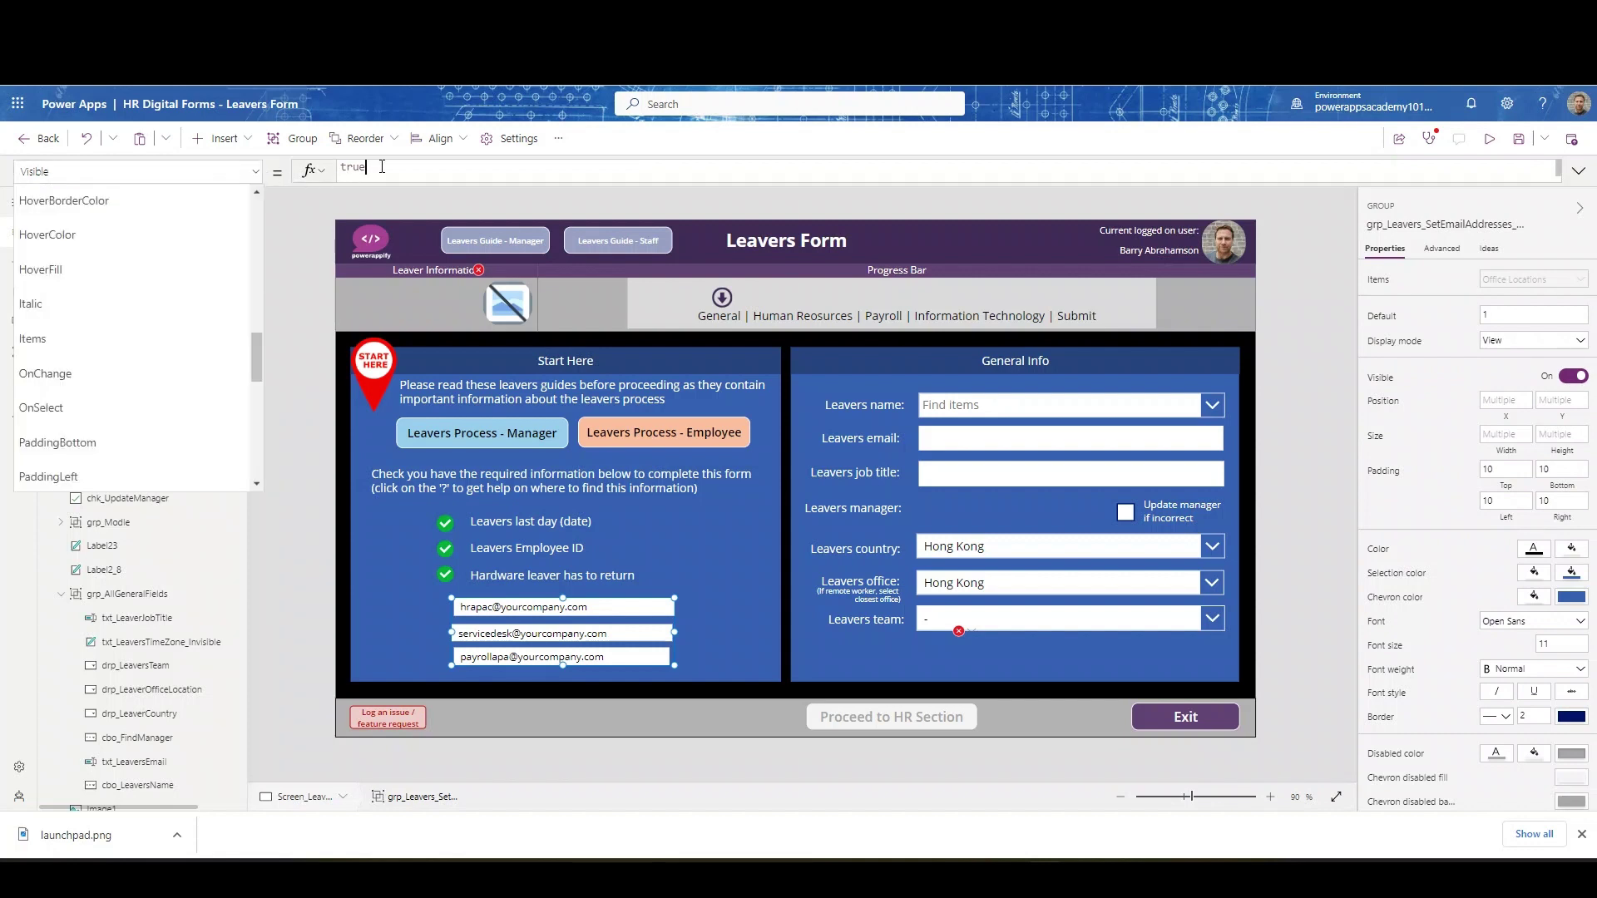
pyautogui.click(366, 169)
pyautogui.doubleClick(405, 168)
pyautogui.write('false')
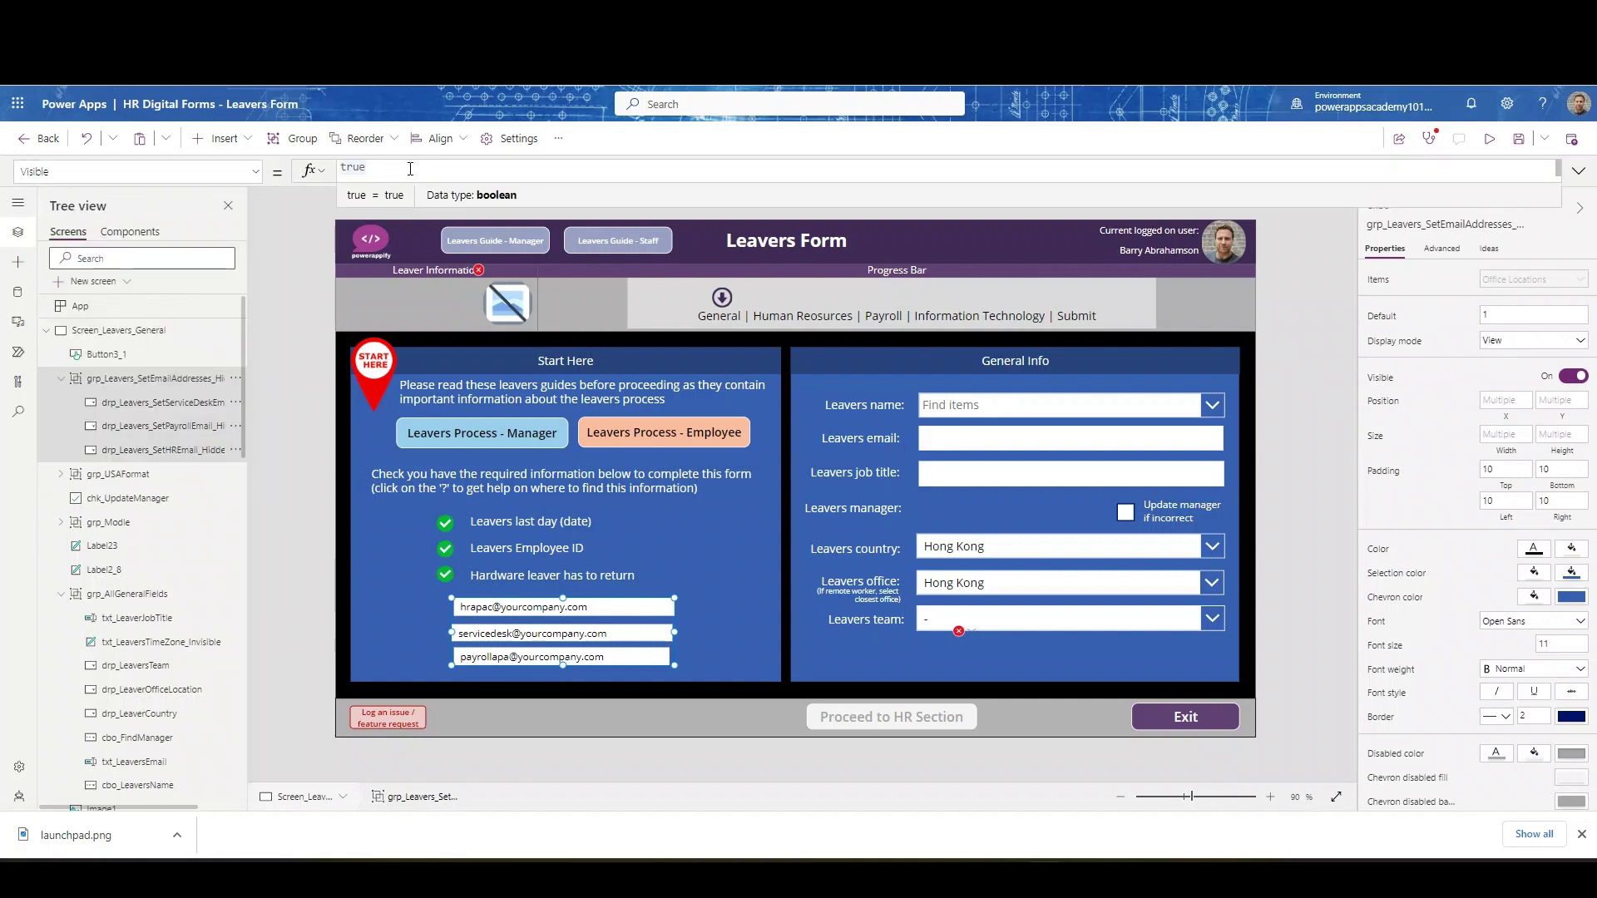
pyautogui.write('false')
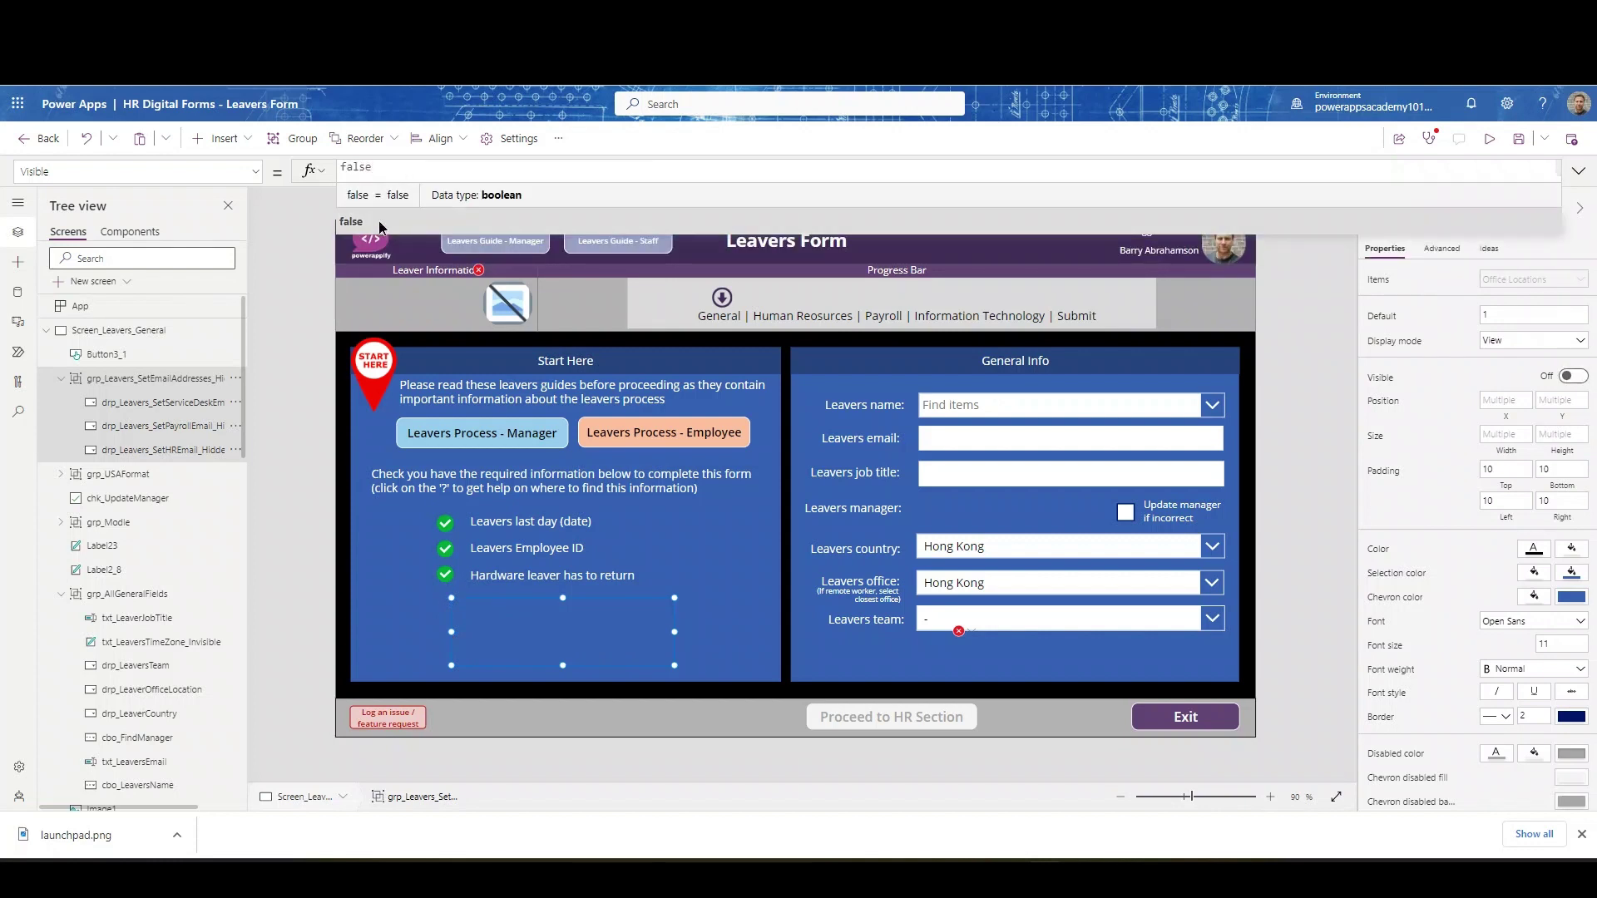
pyautogui.click(378, 222)
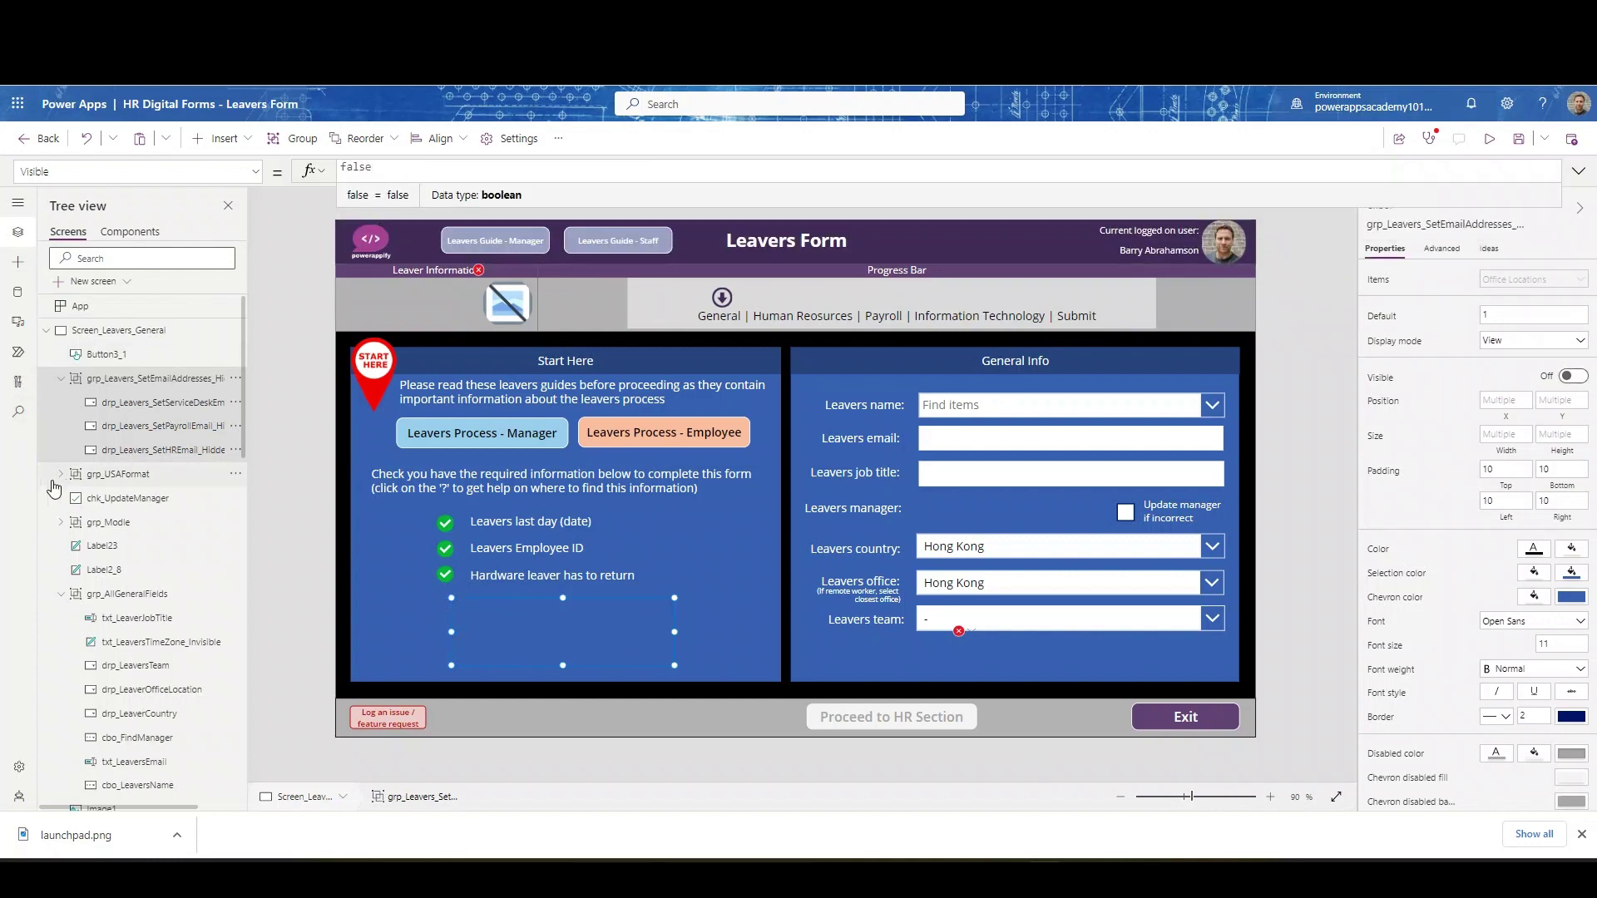
# Step: Open Screen_Leavers_HR and inspect the formulas behind the reason for leaving, contract type and assigned payroll fields
pyautogui.click(46, 331)
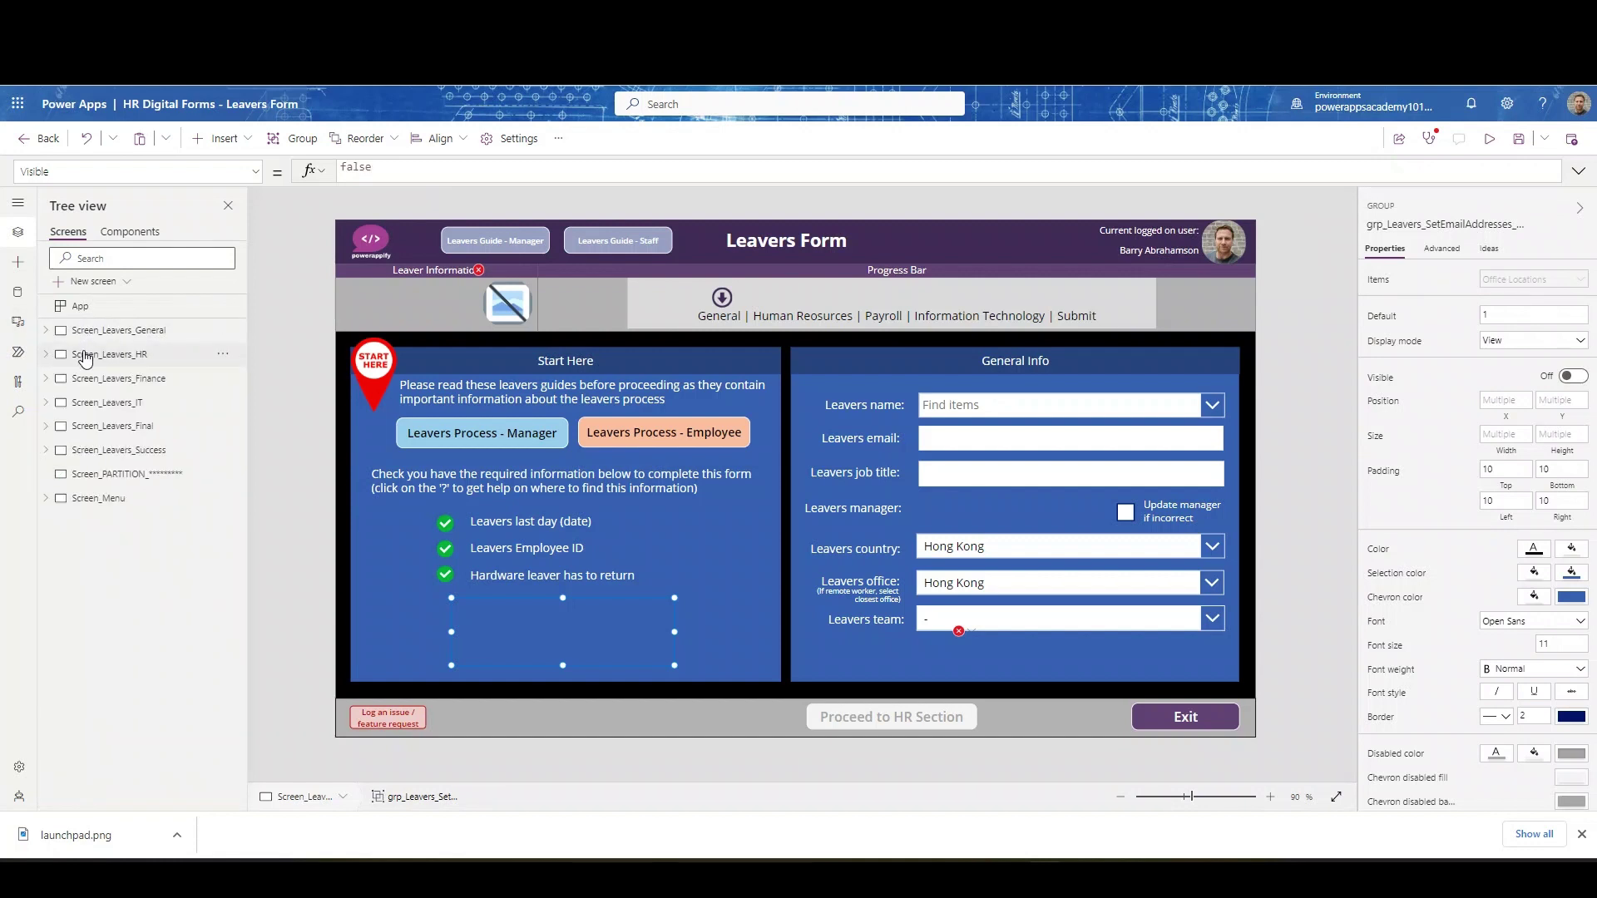
pyautogui.click(85, 356)
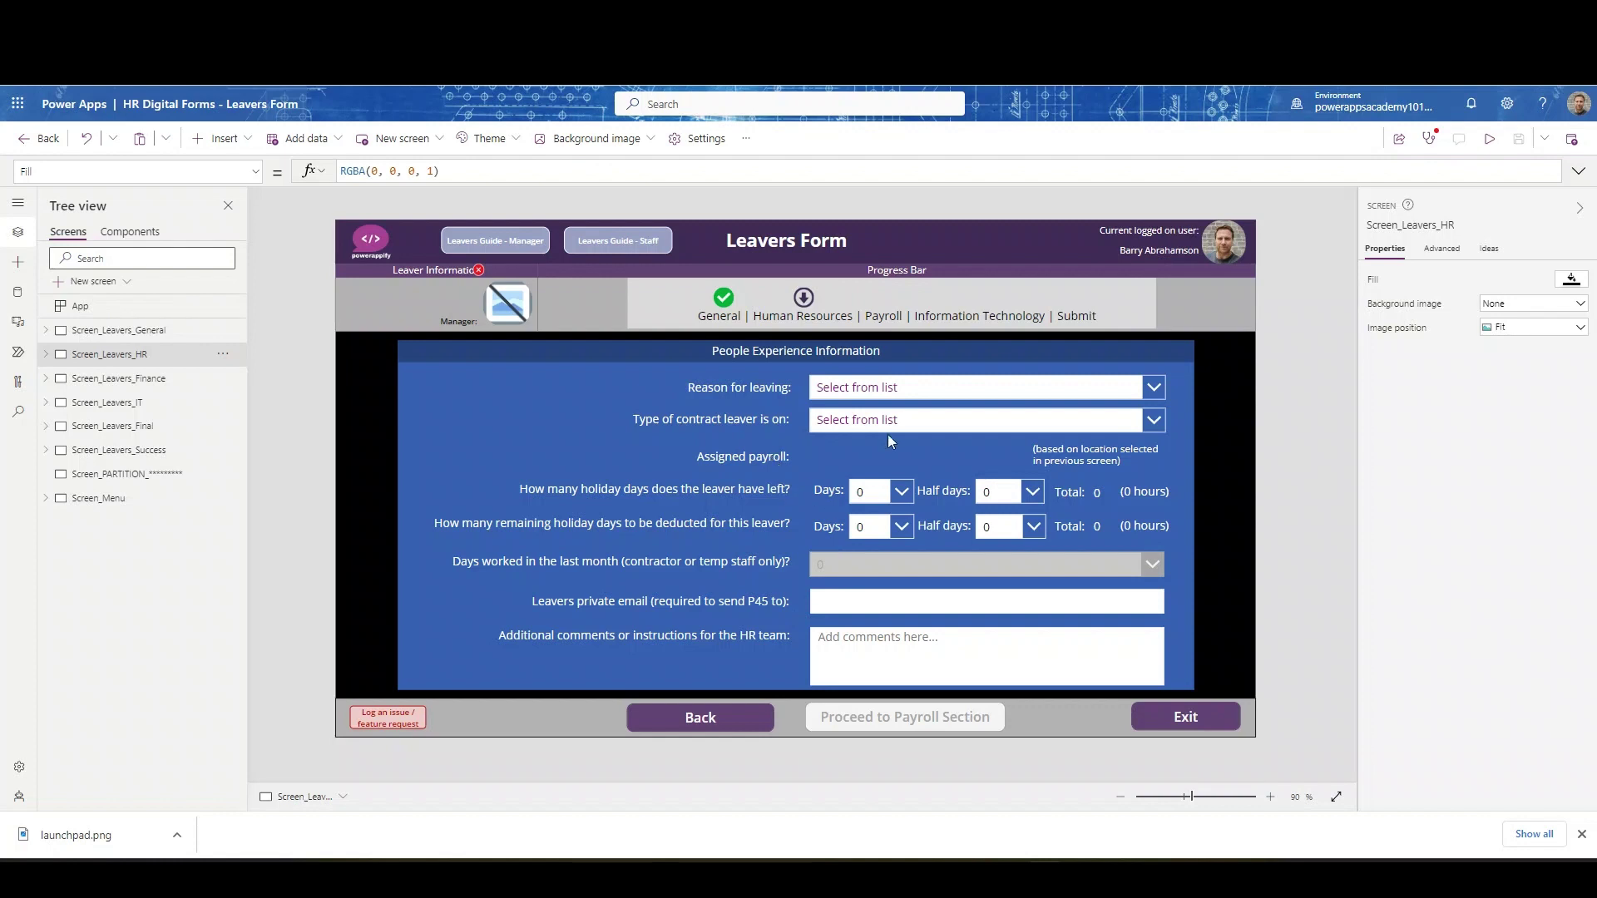
pyautogui.click(1119, 388)
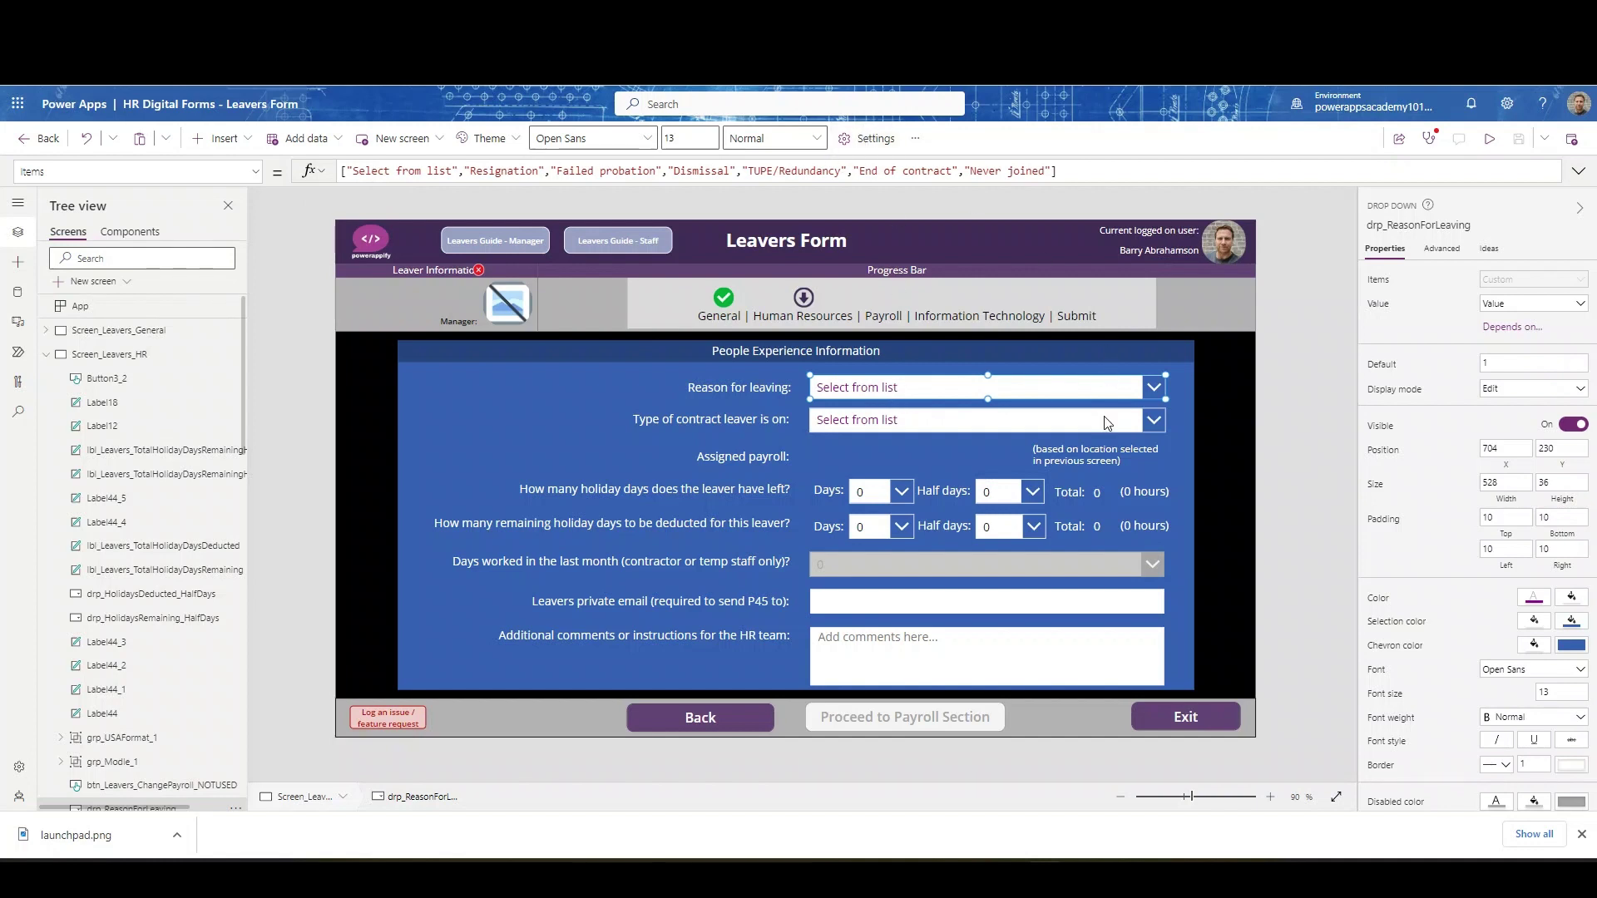
pyautogui.click(1013, 418)
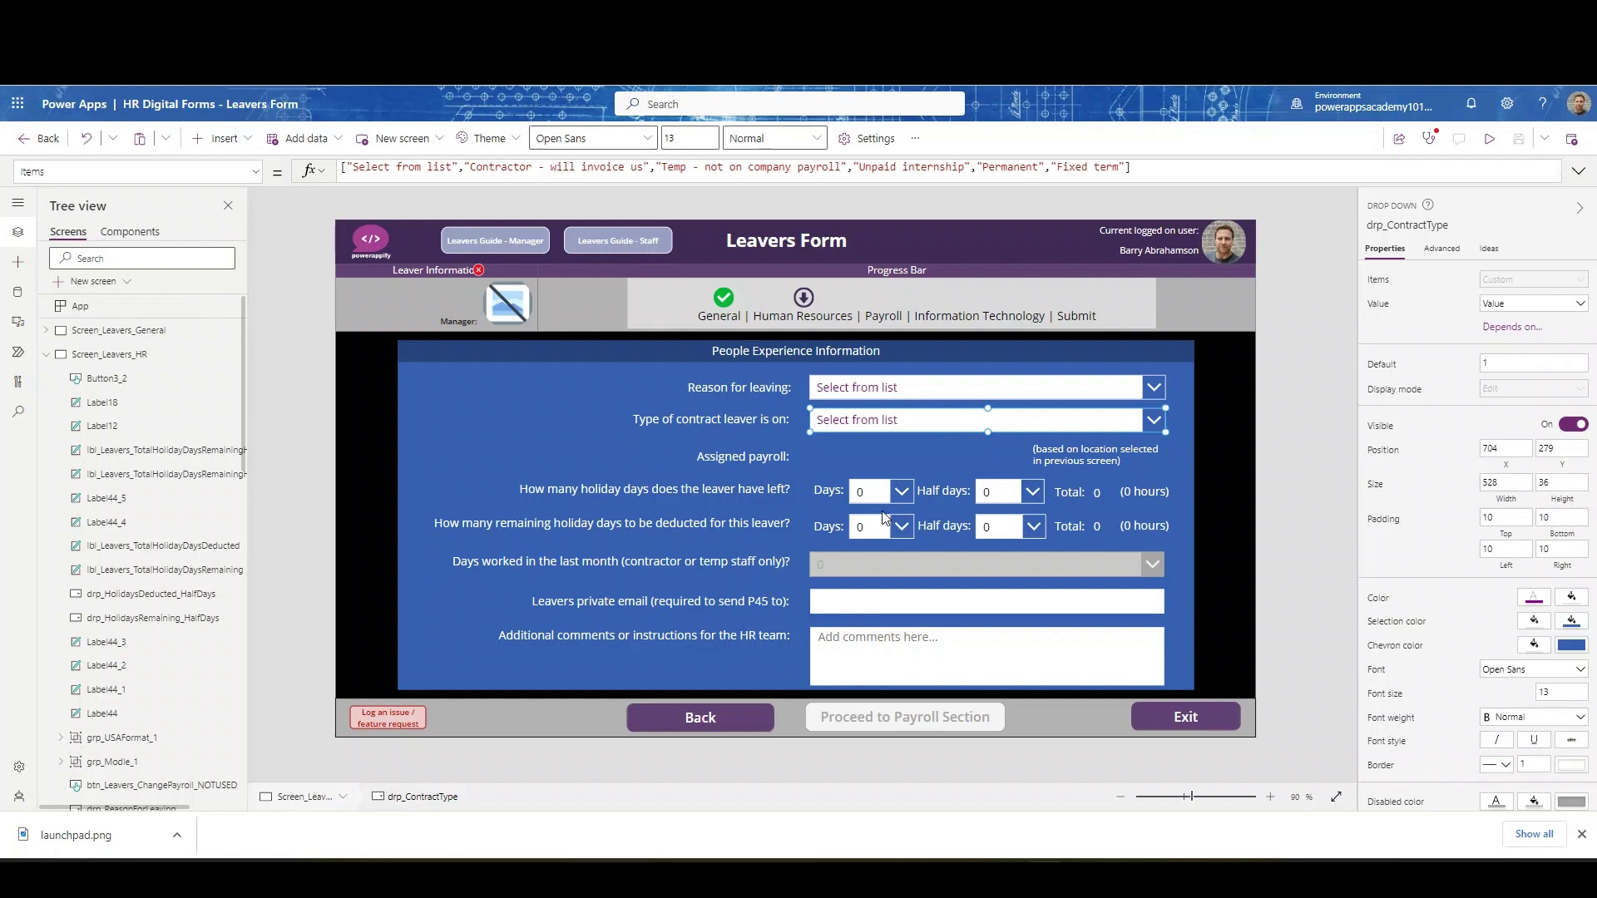
pyautogui.click(862, 459)
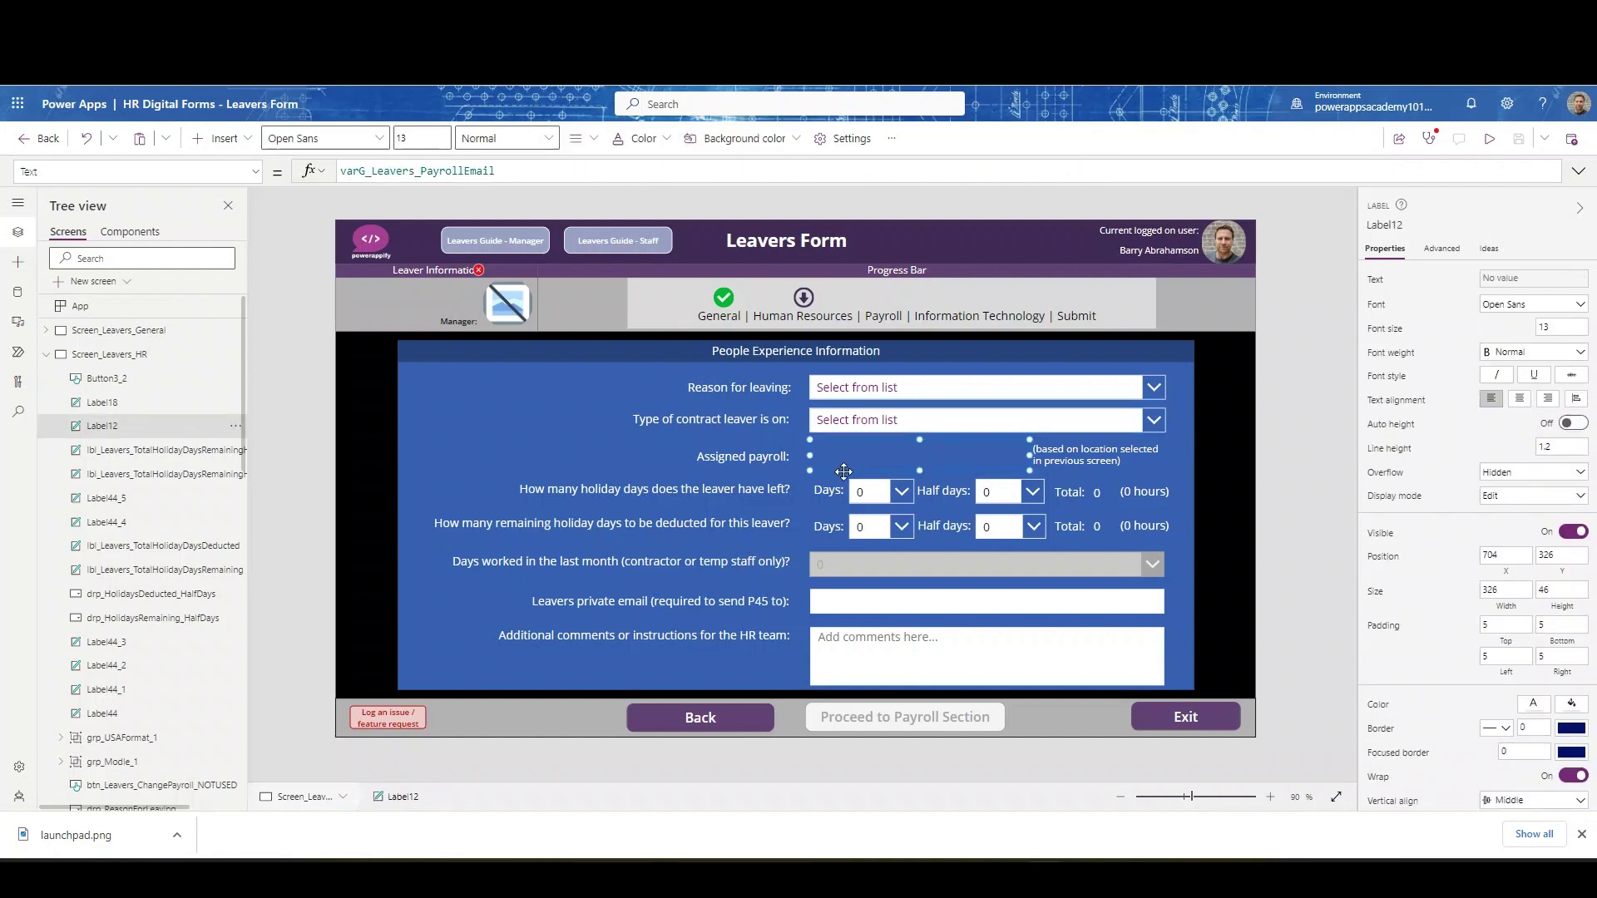
# Step: Go back to the General screen and read the full OnSelect formula of the Proceed to HR Section button
pyautogui.keyDown('alt'); pyautogui.click(667, 727); pyautogui.keyUp('alt')
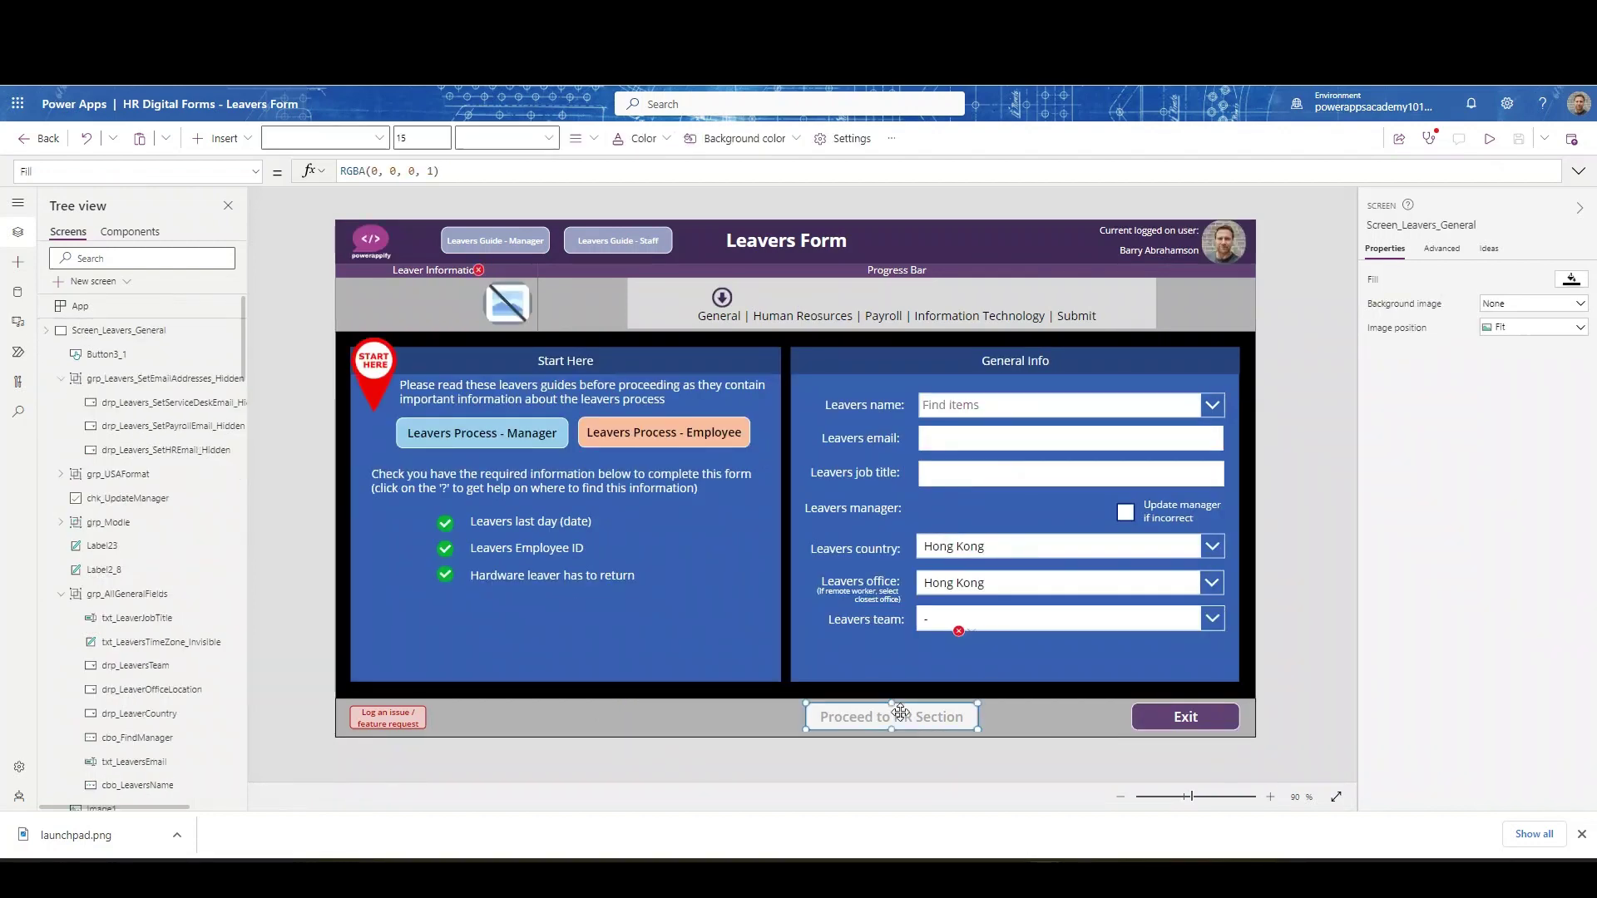
pyautogui.click(900, 712)
pyautogui.click(792, 178)
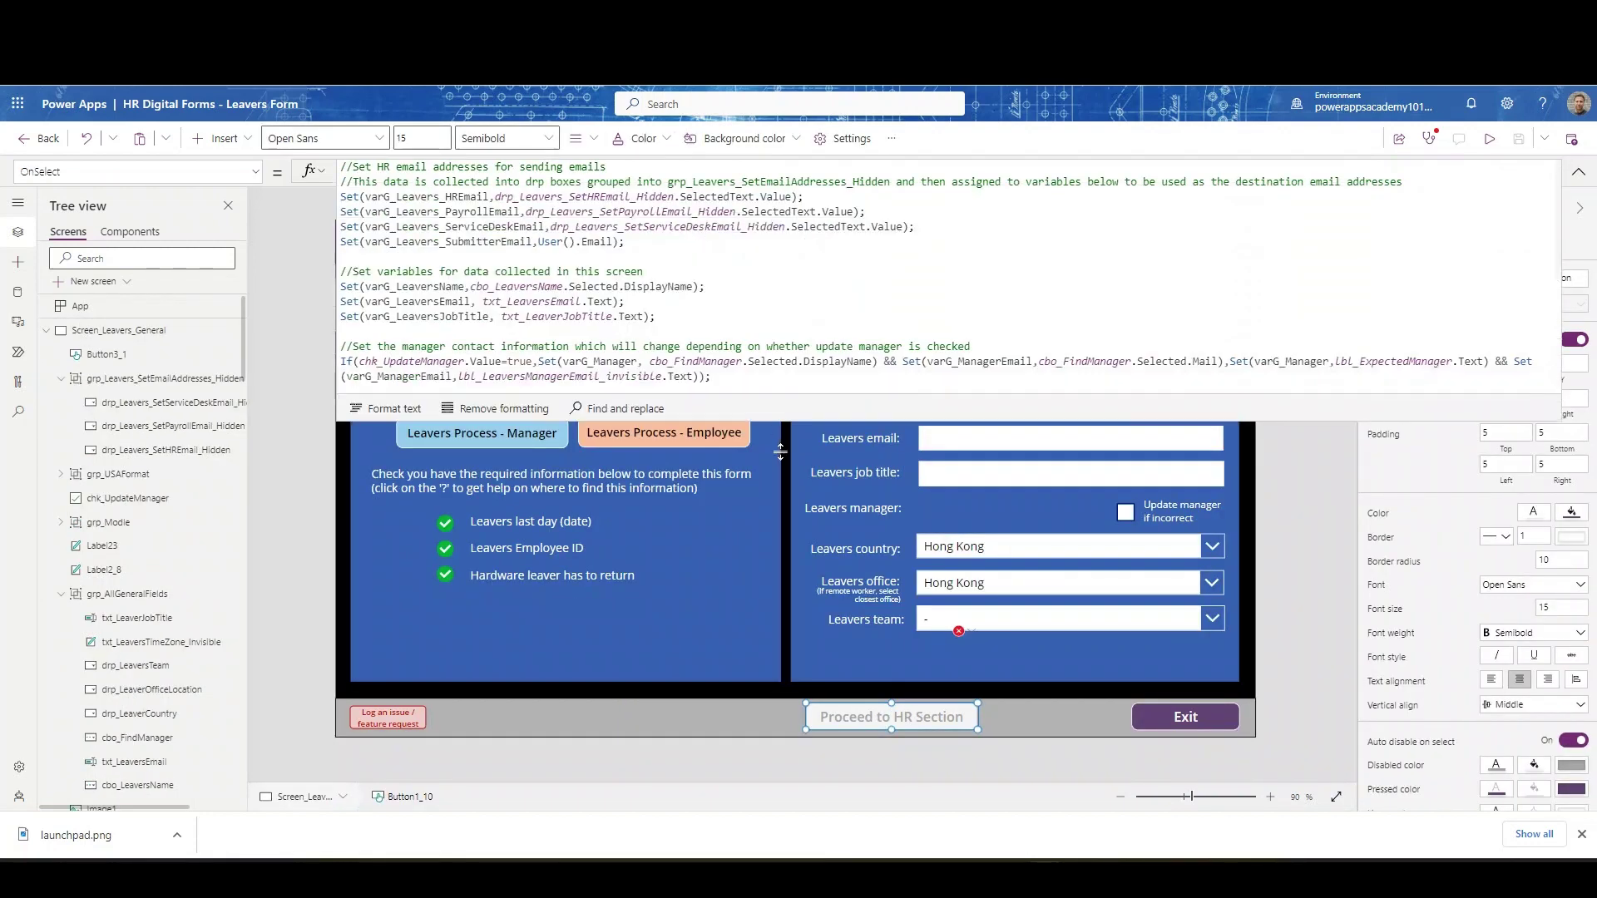
pyautogui.moveTo(773, 592); pyautogui.dragTo(774, 262)
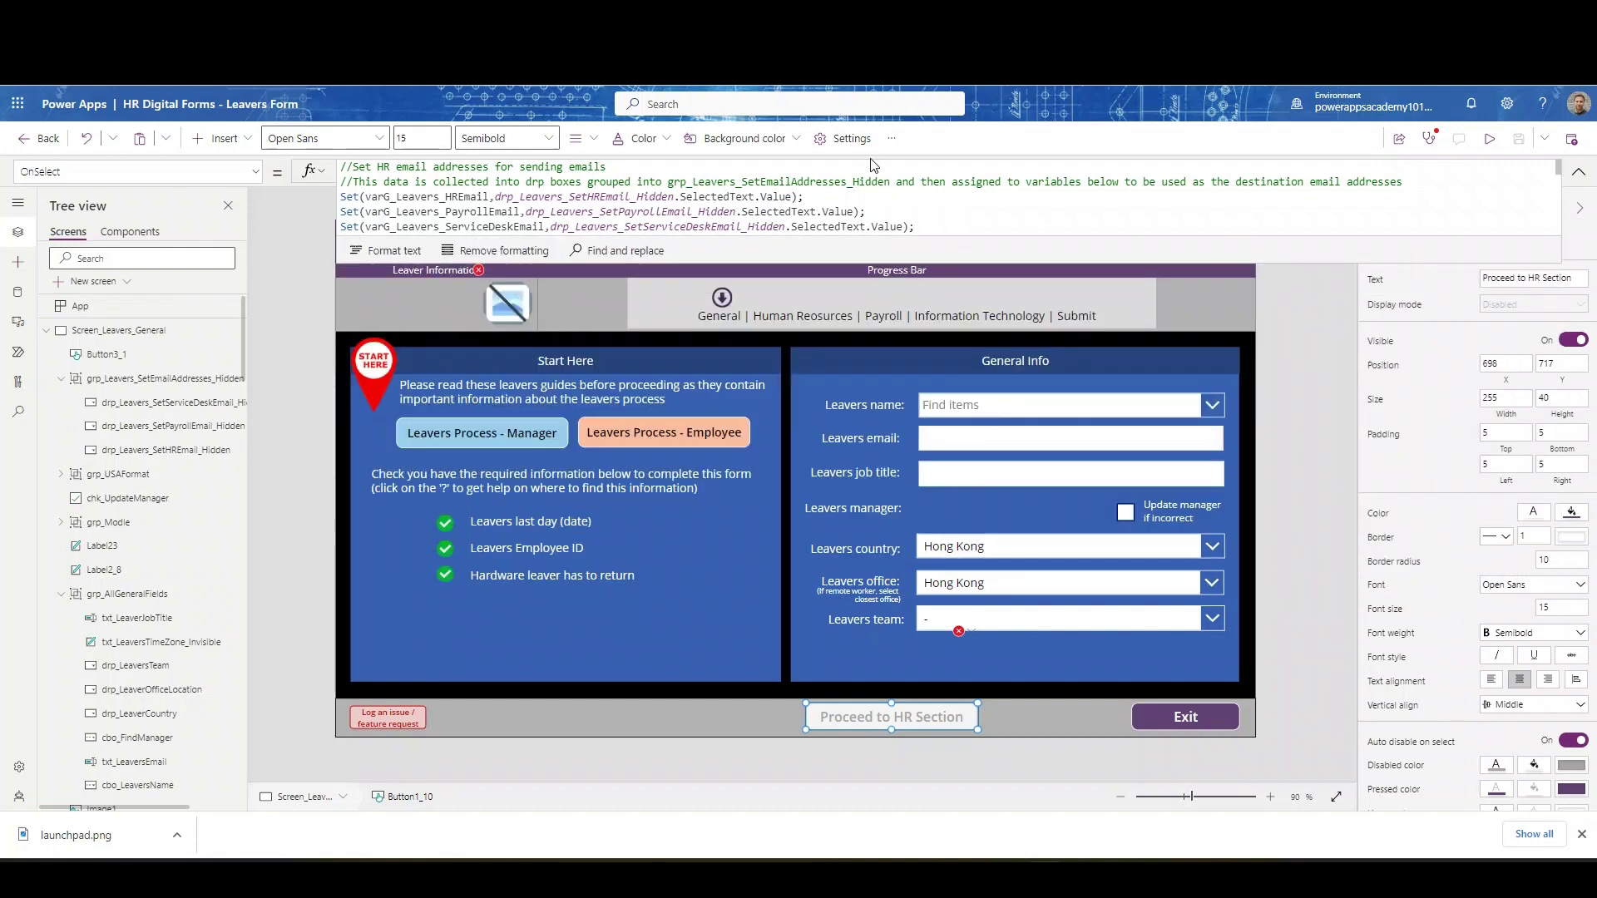
pyautogui.moveTo(884, 258); pyautogui.dragTo(861, 622)
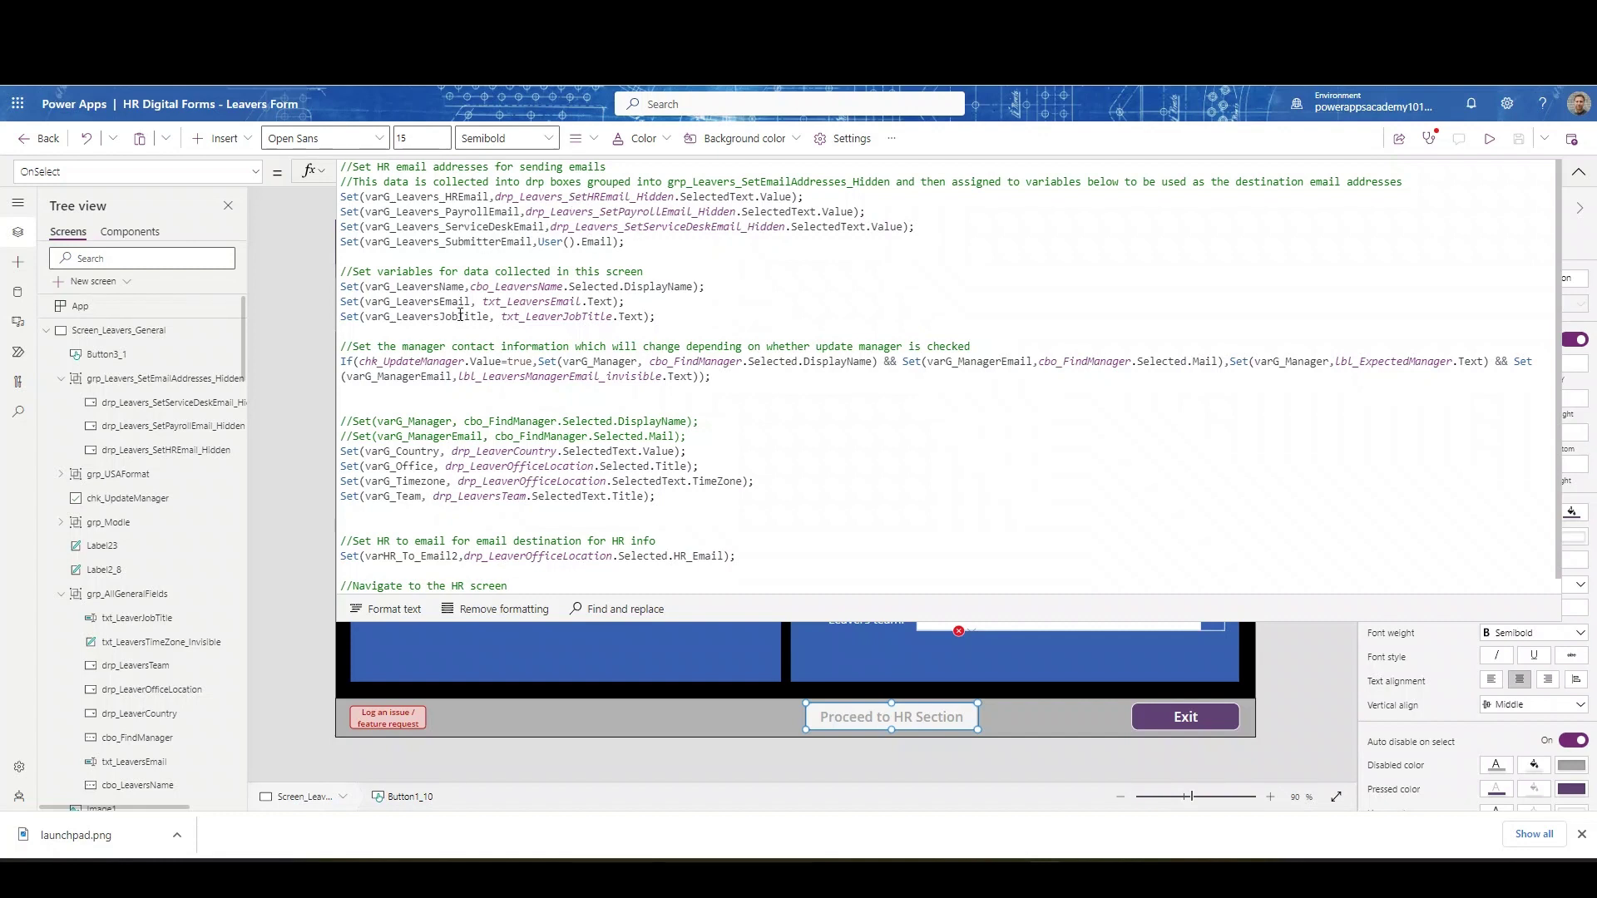
pyautogui.scroll(-1, 507, 473)
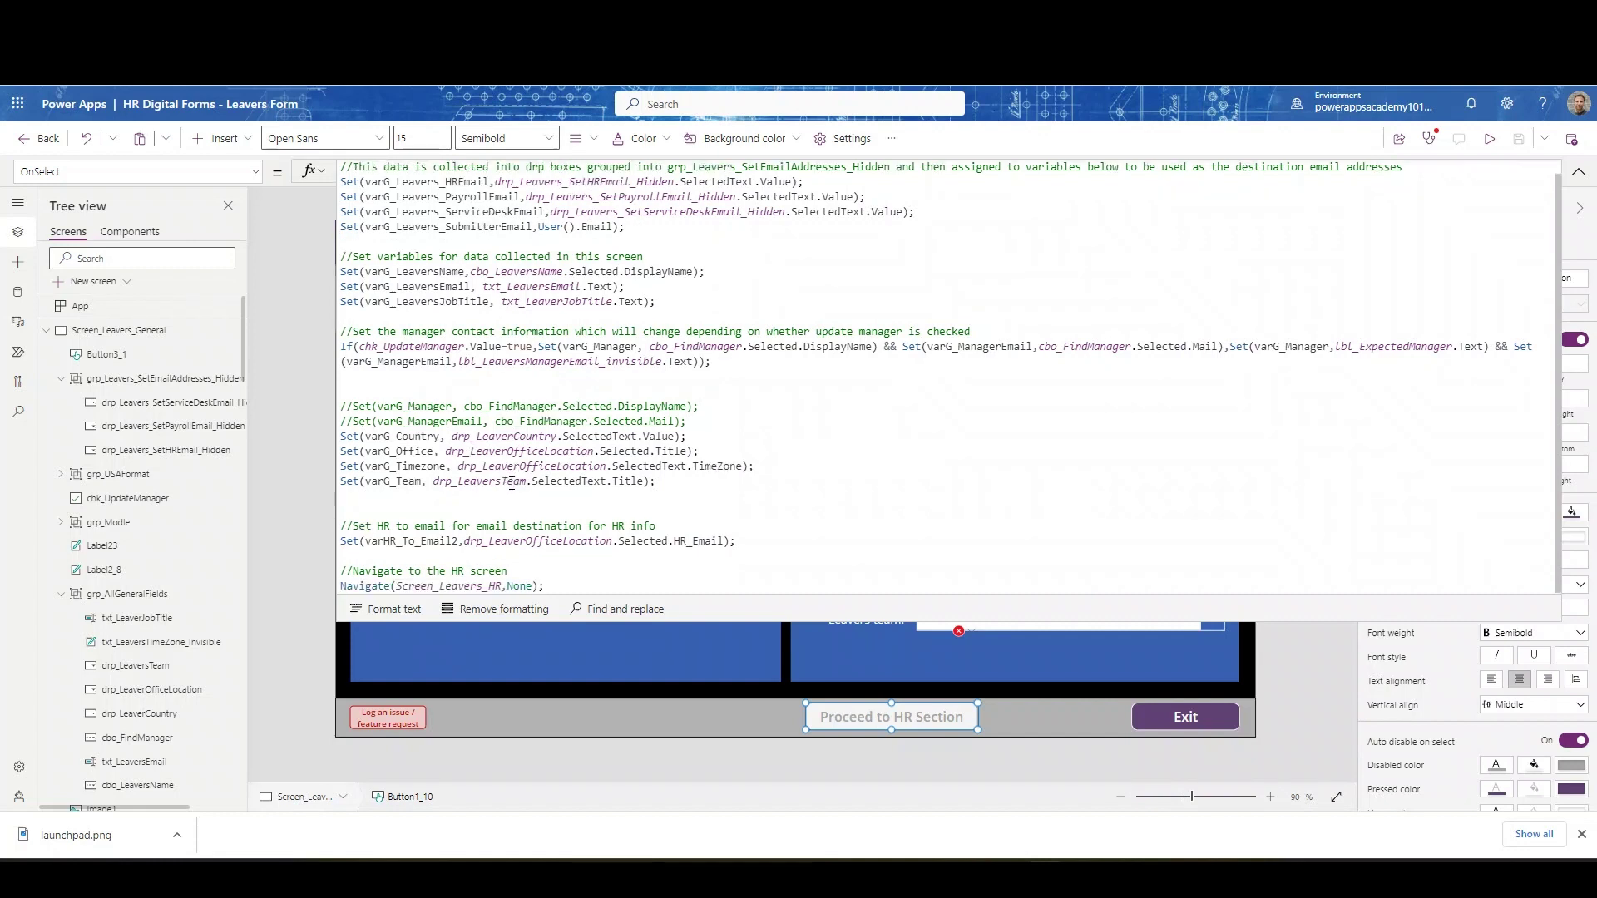
pyautogui.scroll(1, 509, 478)
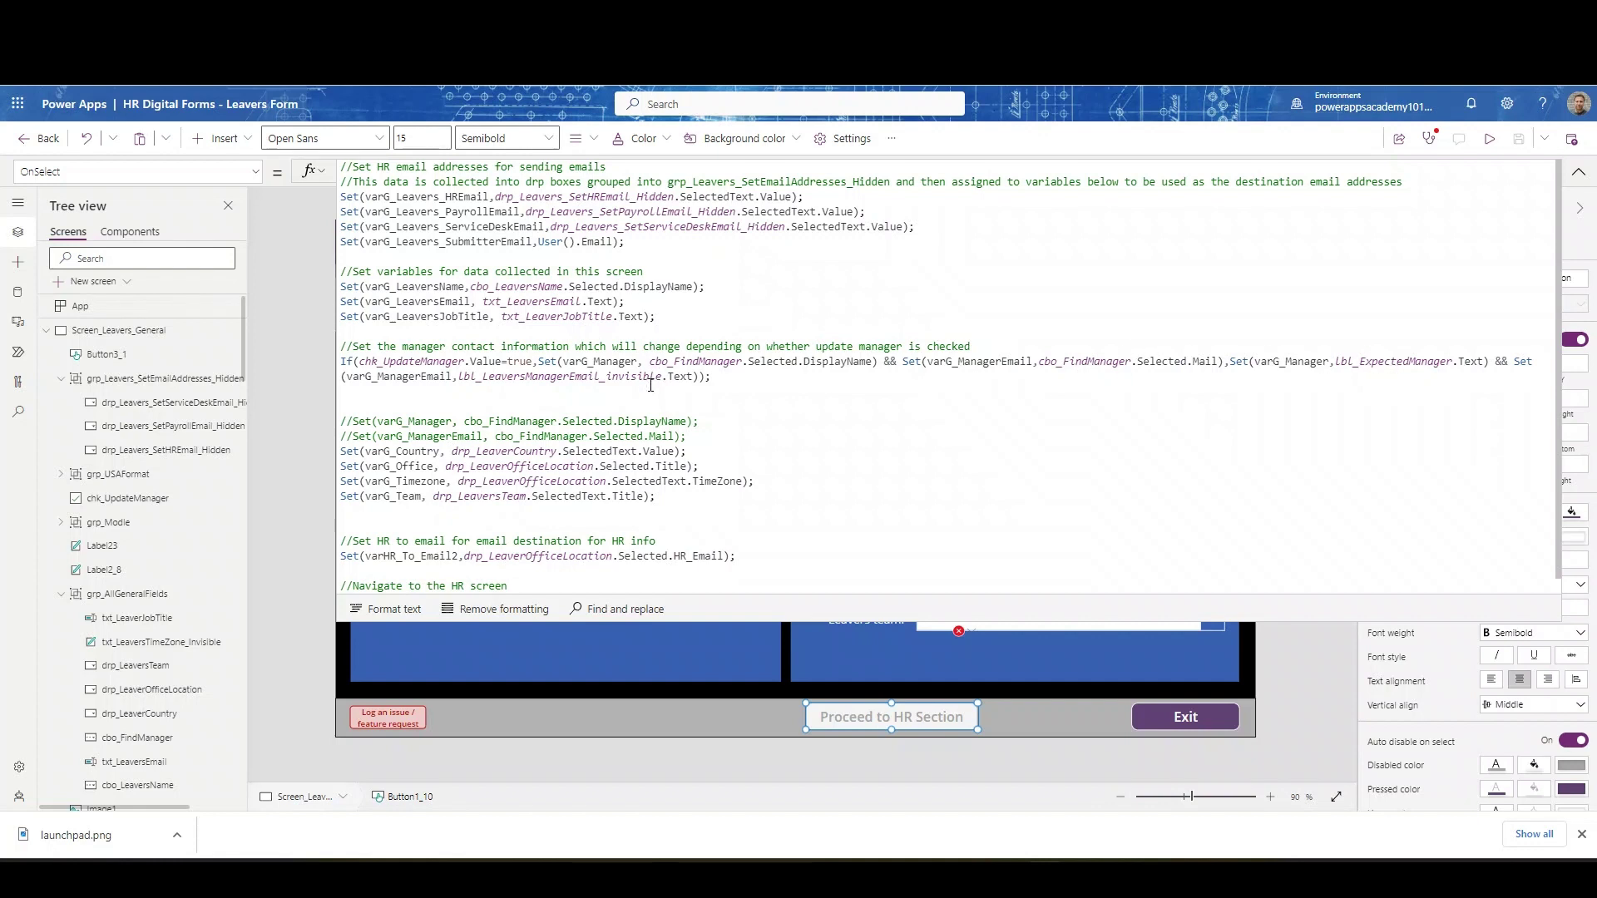
pyautogui.click(1578, 171)
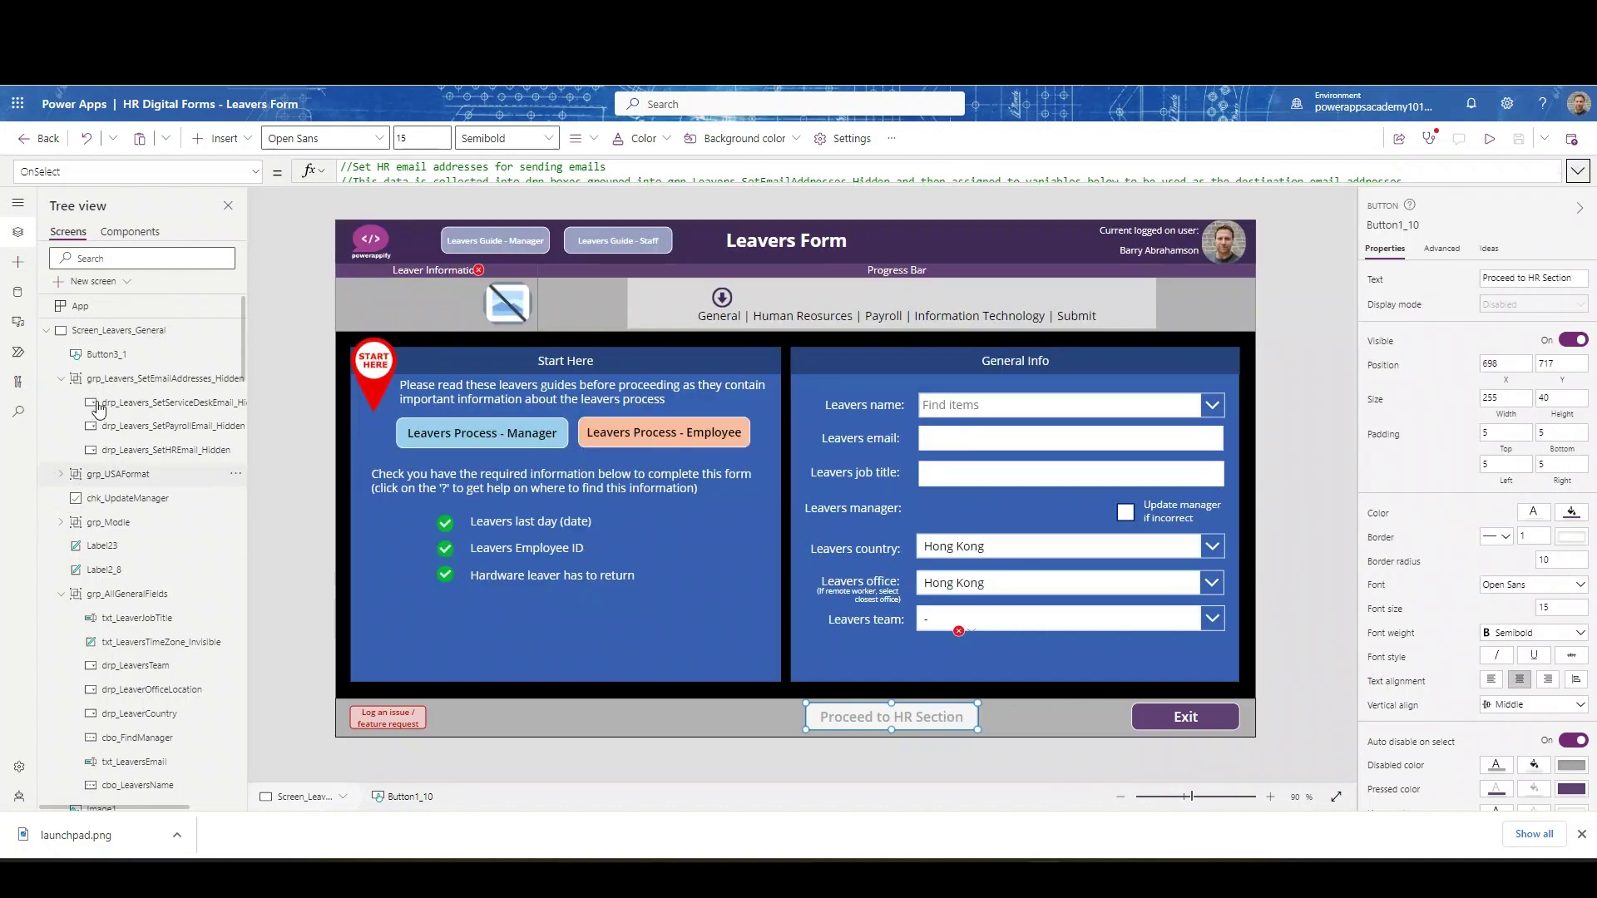
# Step: Return to Screen_Leavers_HR and inspect the formulas of the assigned payroll label and the remaining-holiday day, half-day, total and hours controls
pyautogui.click(46, 332)
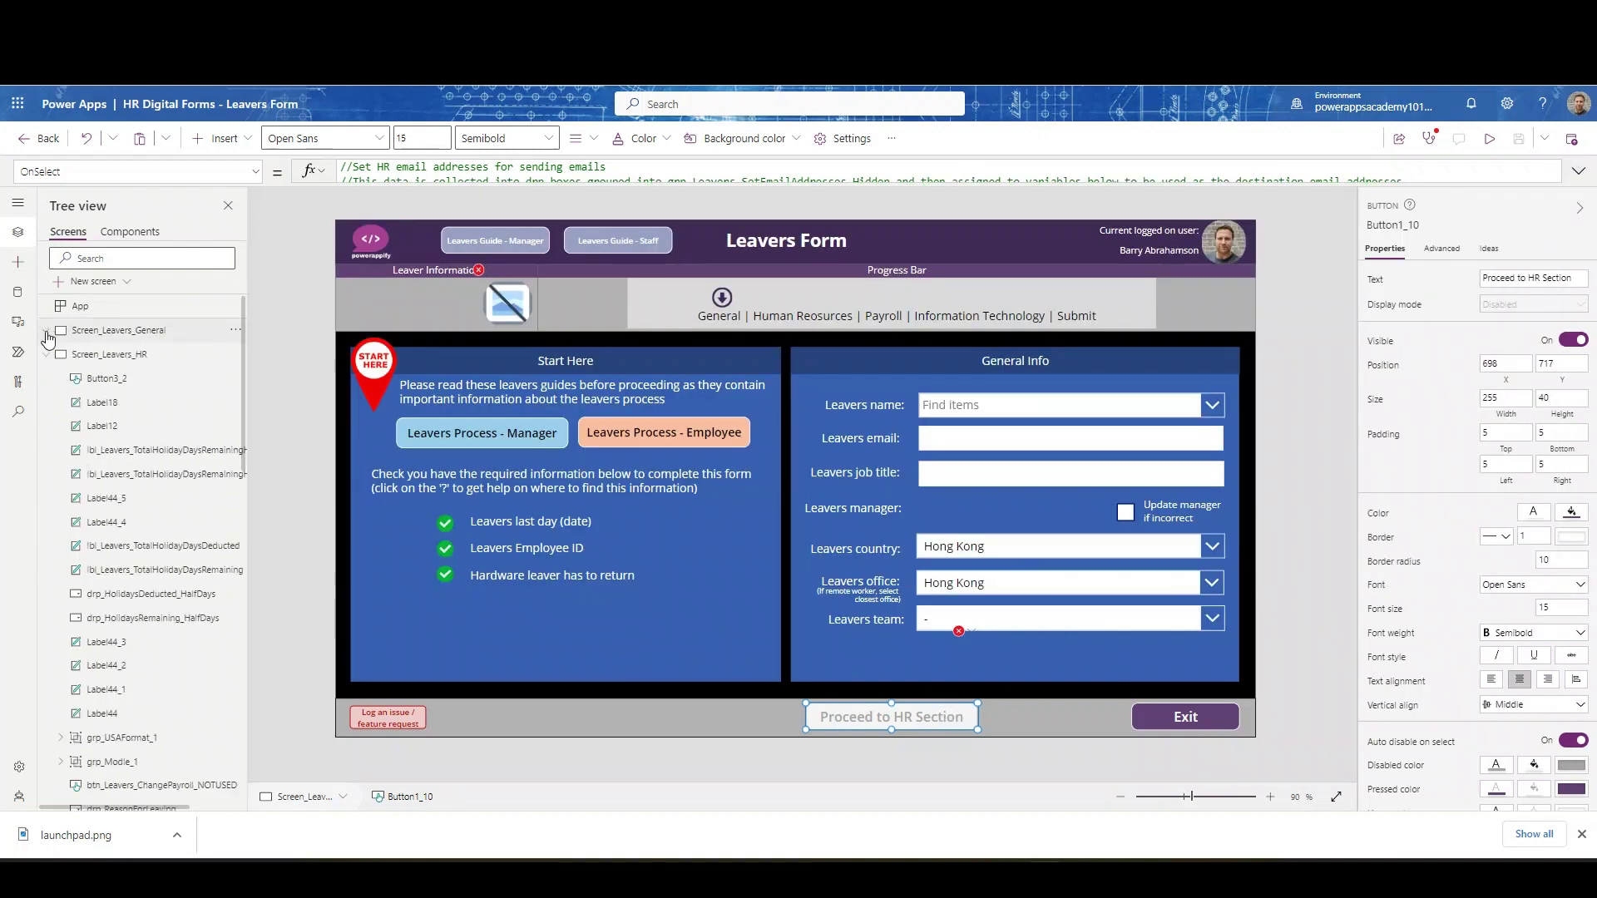
pyautogui.click(101, 357)
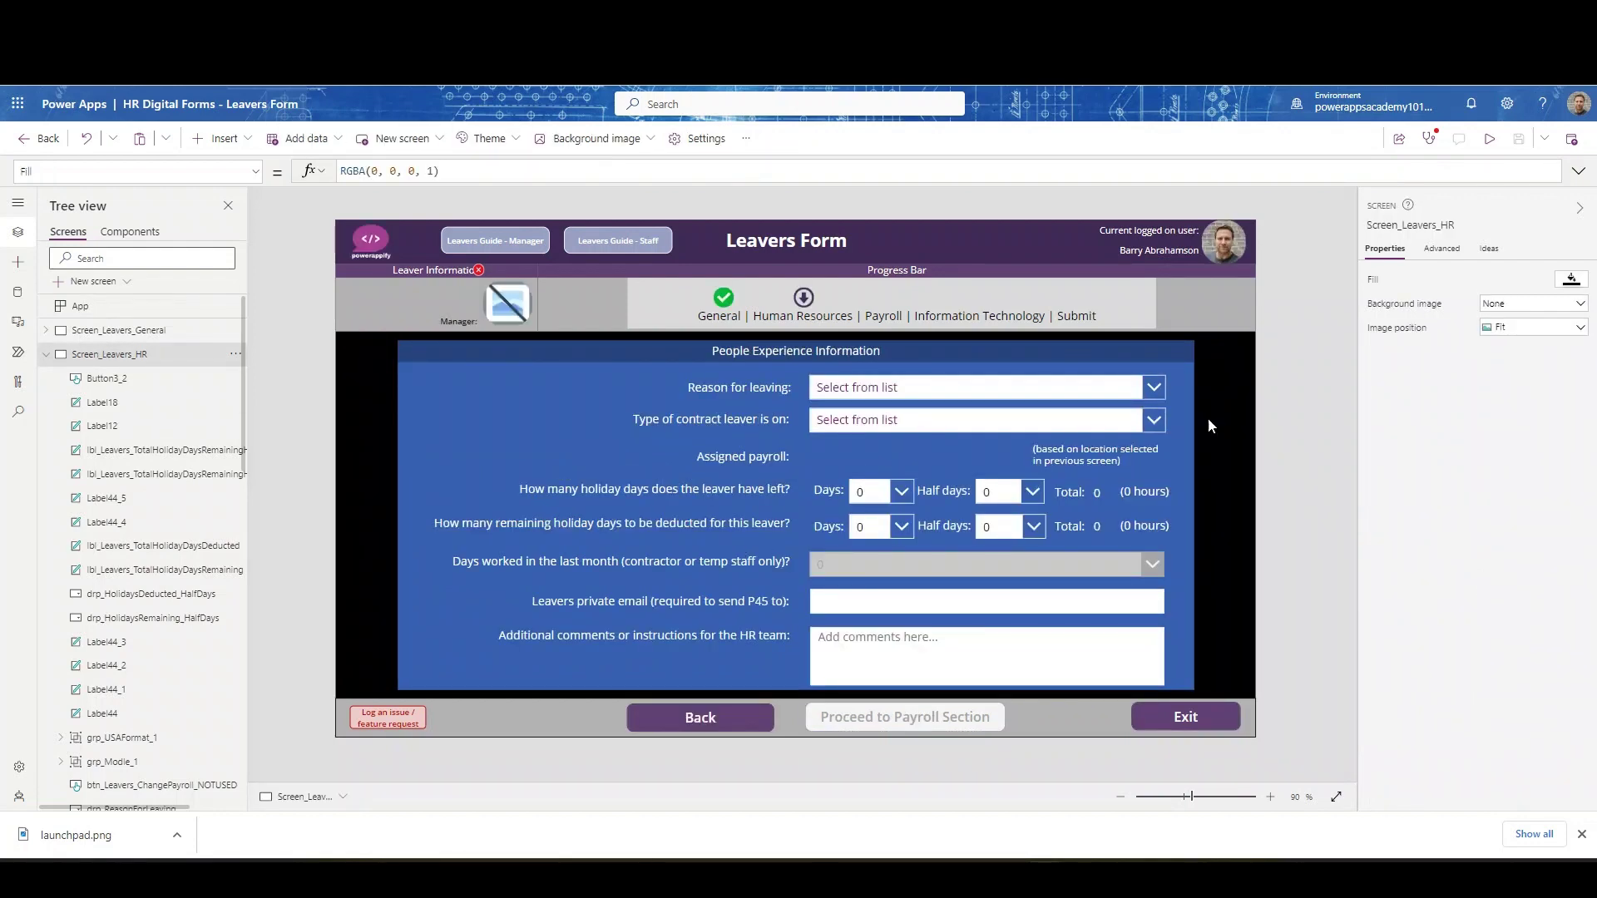
pyautogui.click(856, 456)
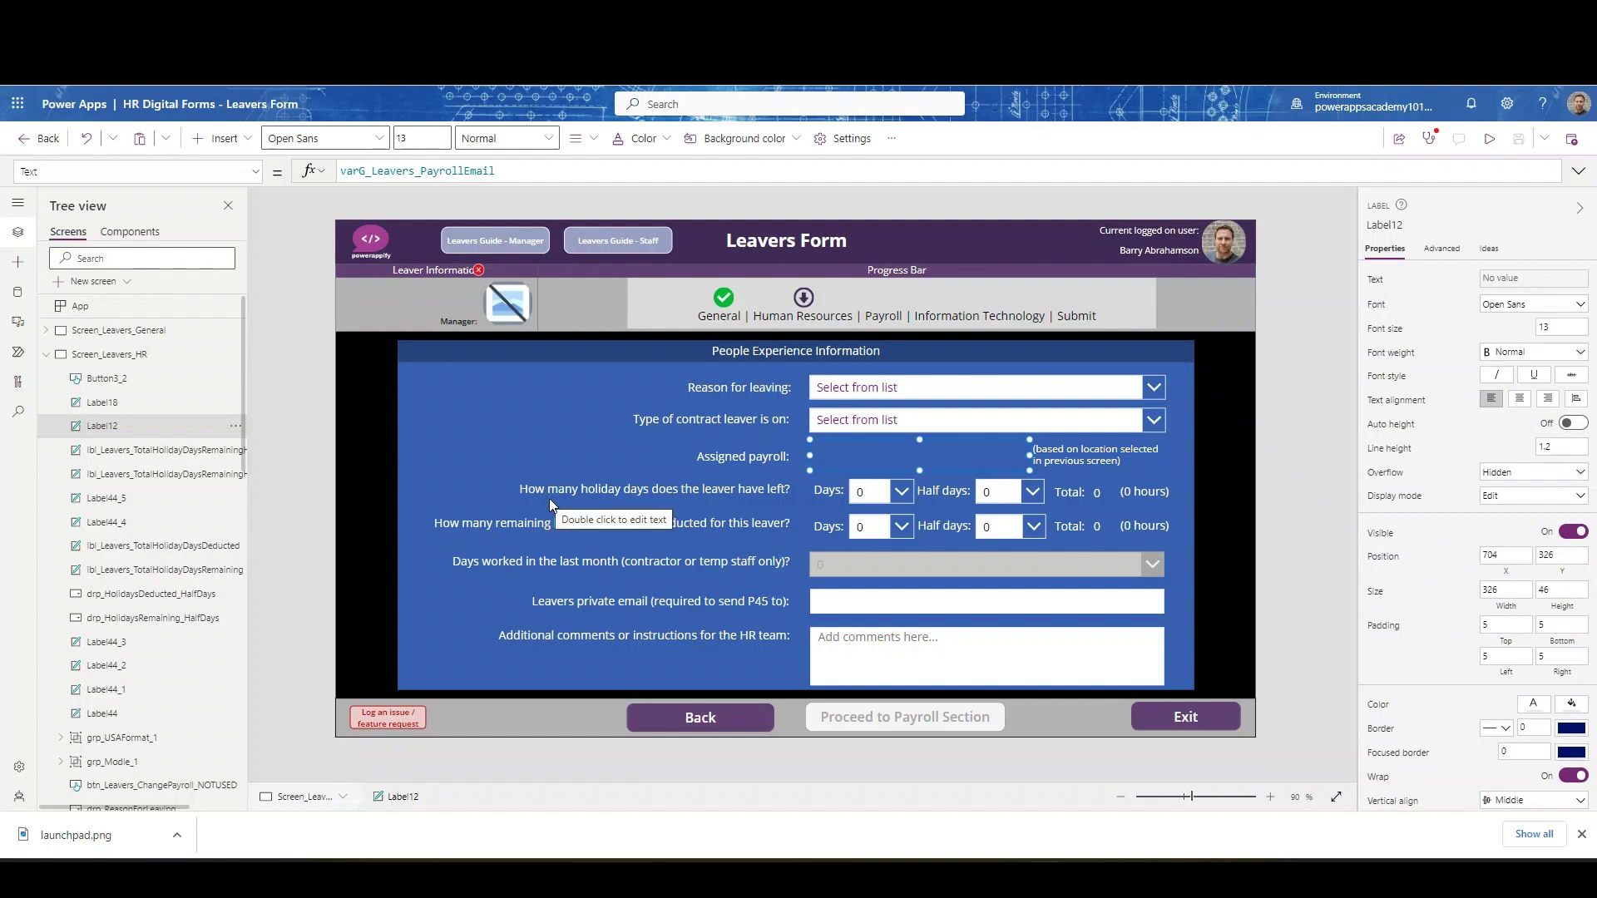
pyautogui.click(880, 491)
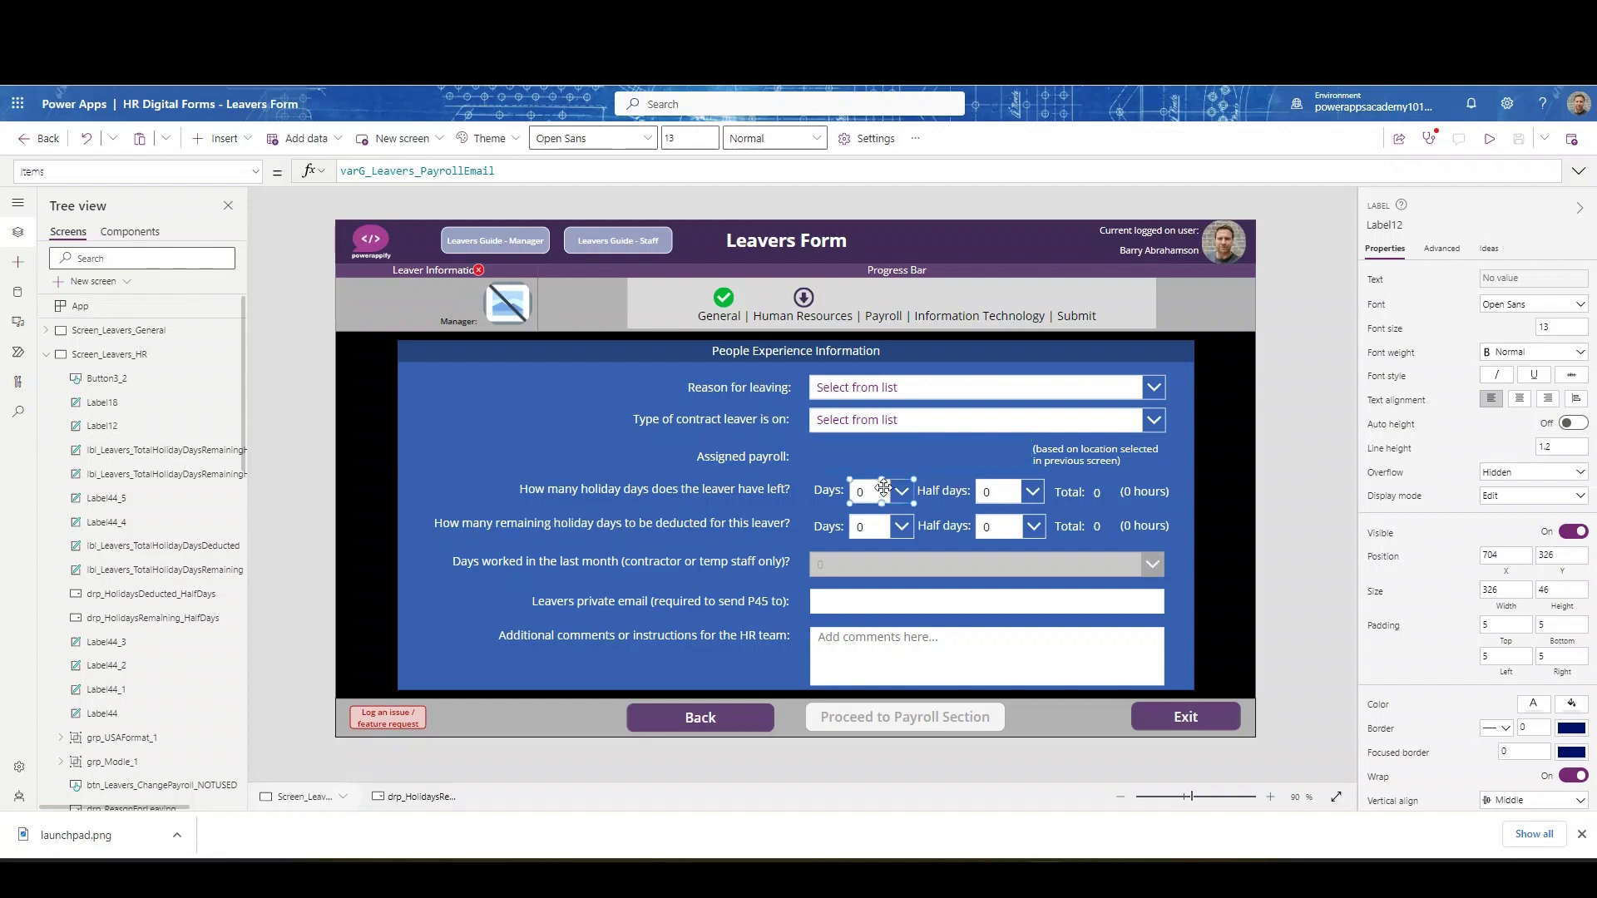
pyautogui.click(992, 493)
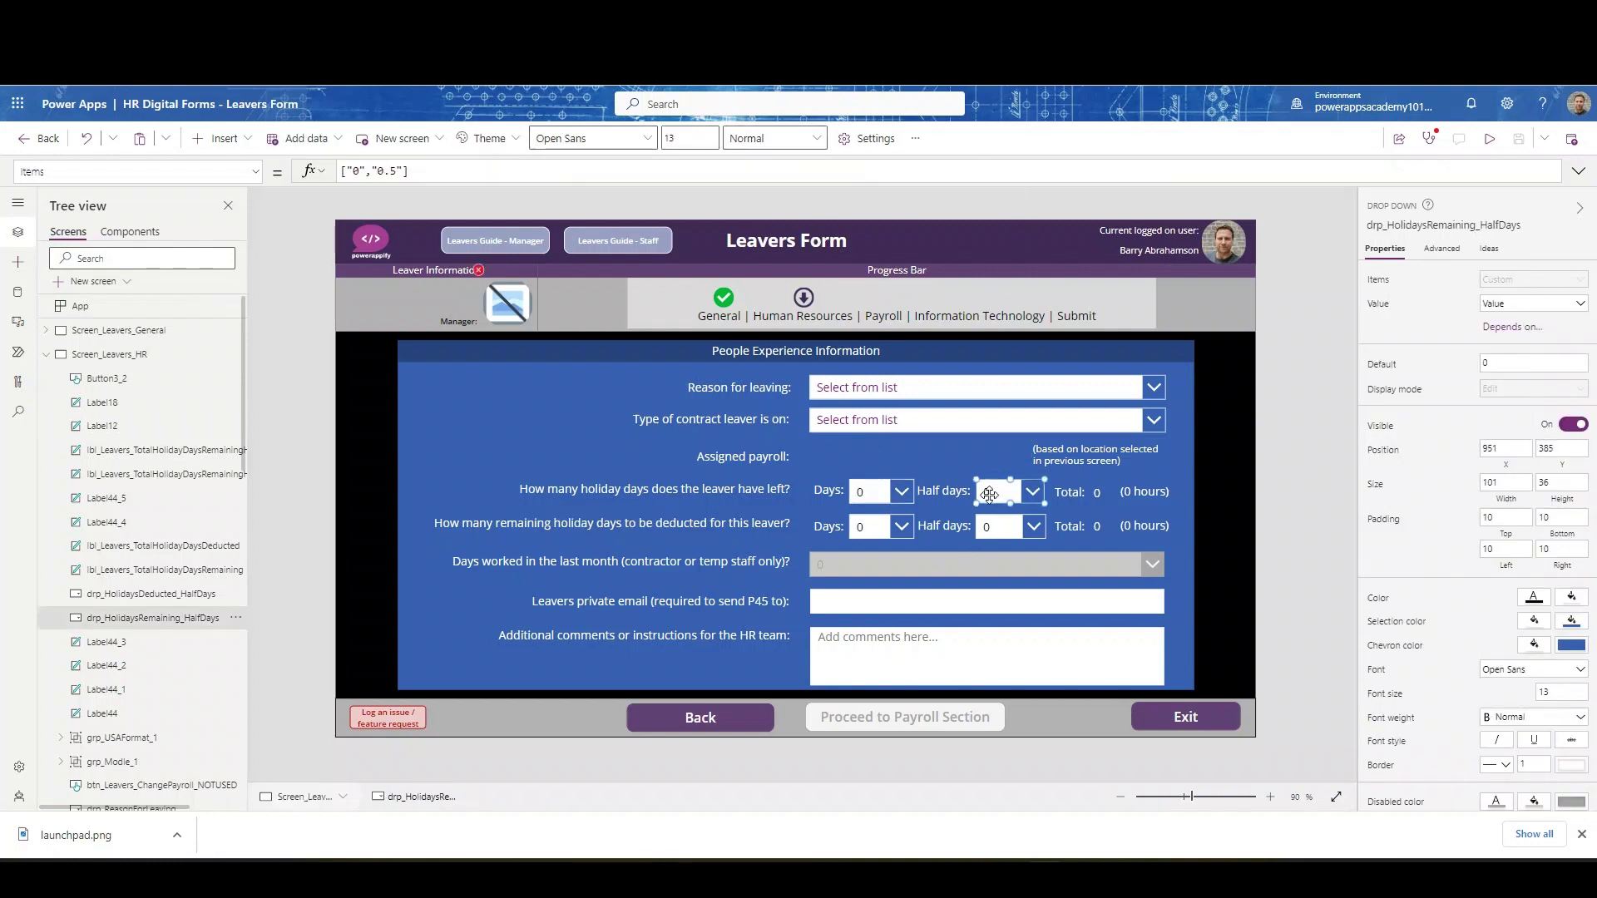
pyautogui.click(1098, 493)
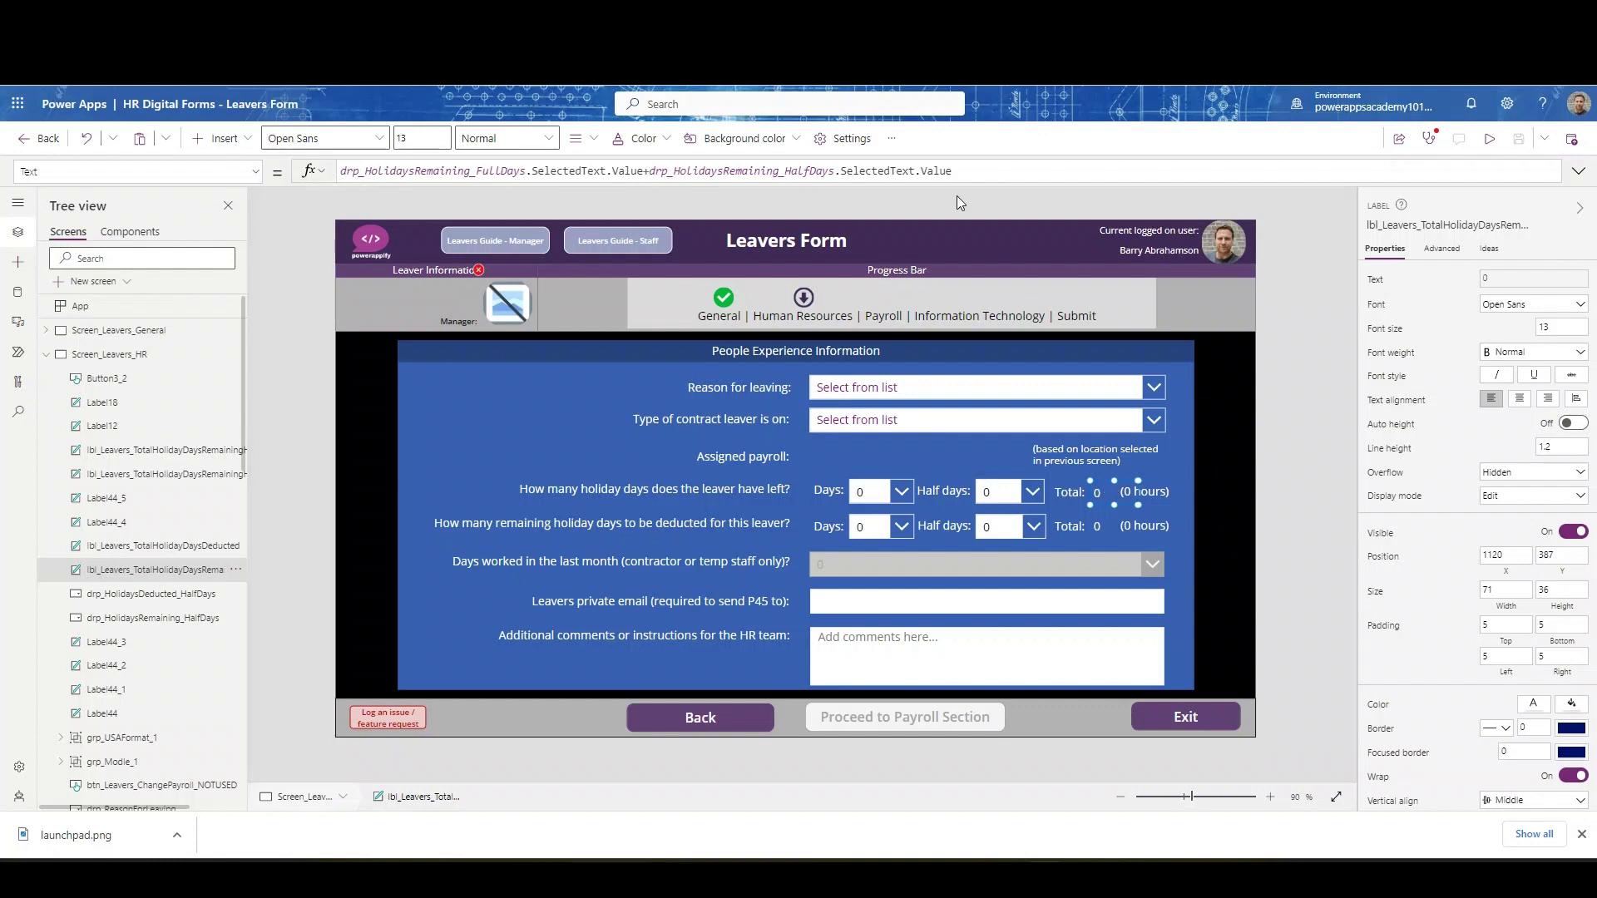
pyautogui.click(1165, 490)
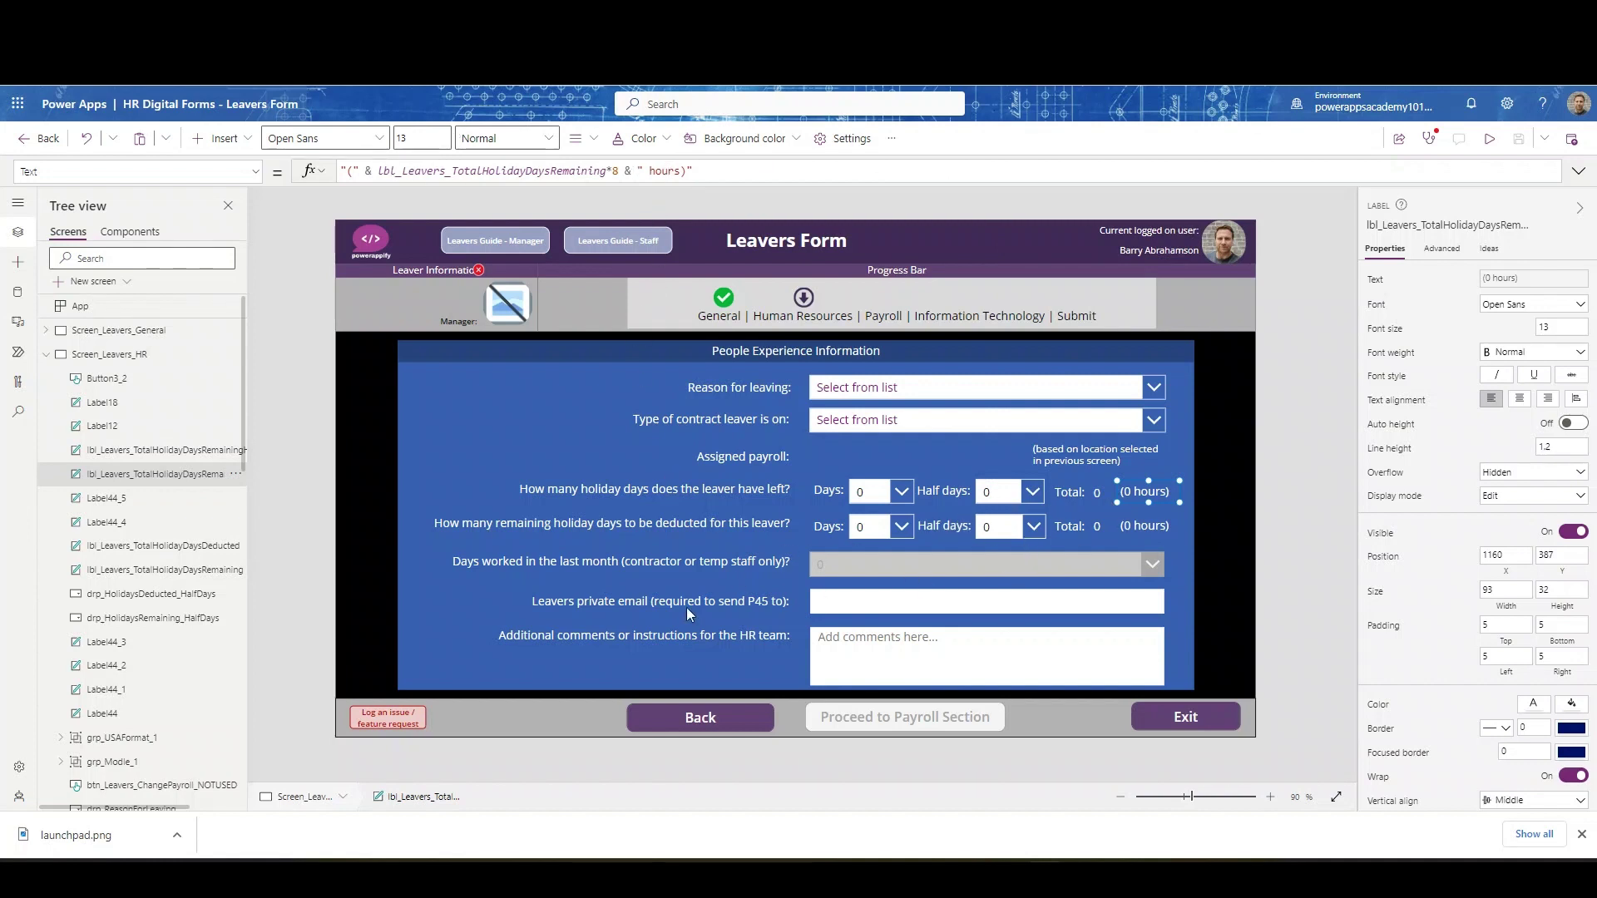
# Step: Inspect the Items and DisplayMode formulas of the dropdown for days worked in the last month
pyautogui.click(887, 567)
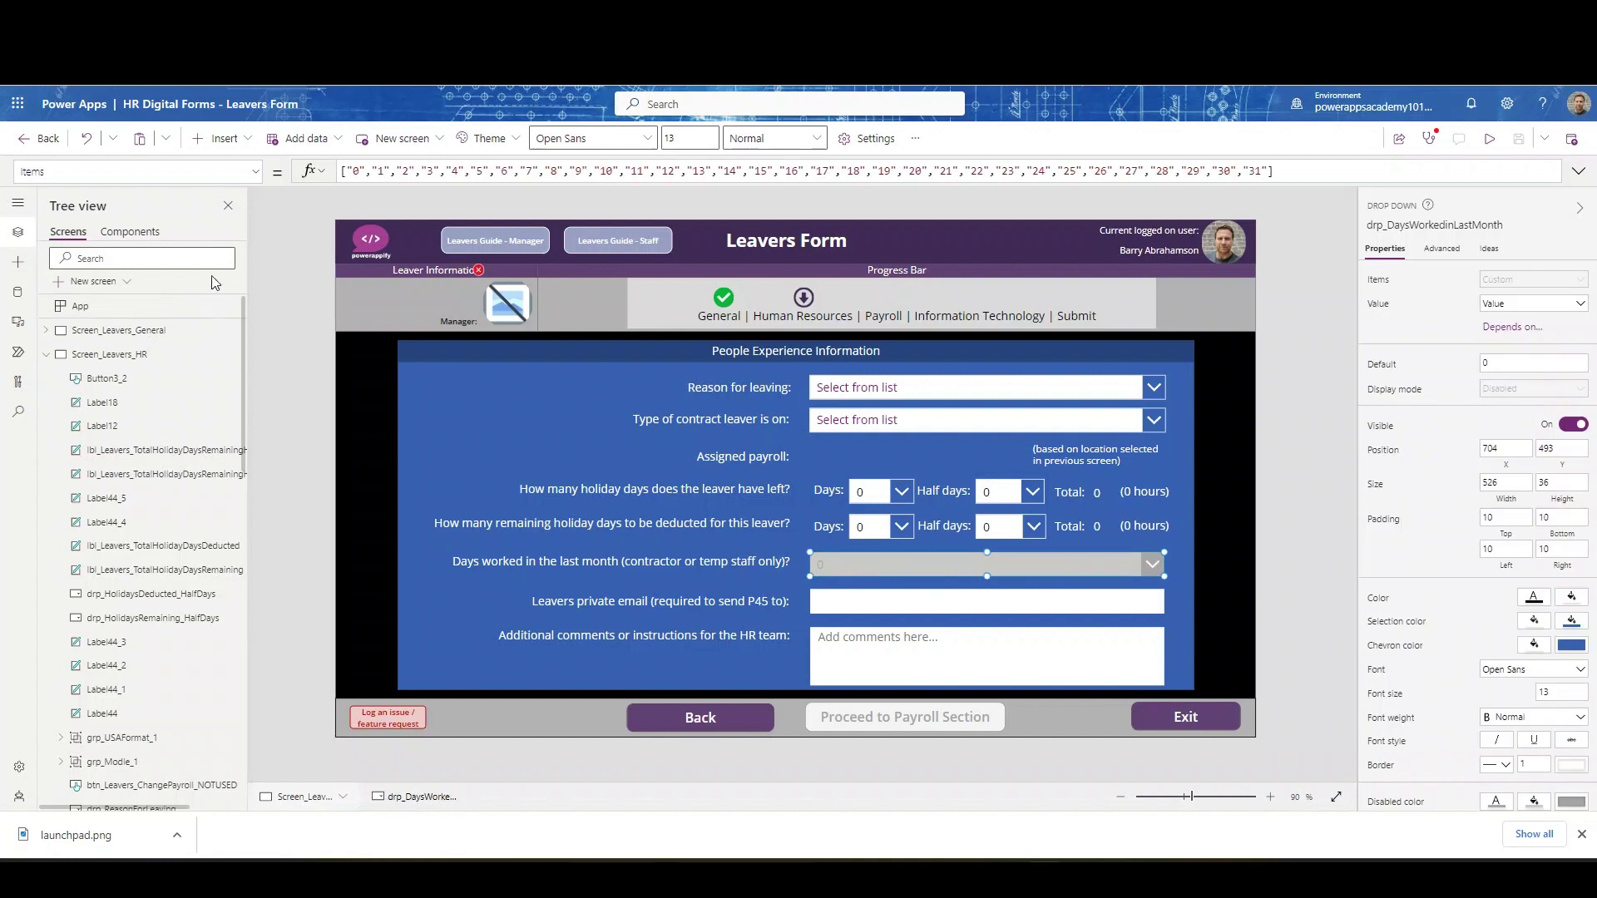
pyautogui.click(258, 181)
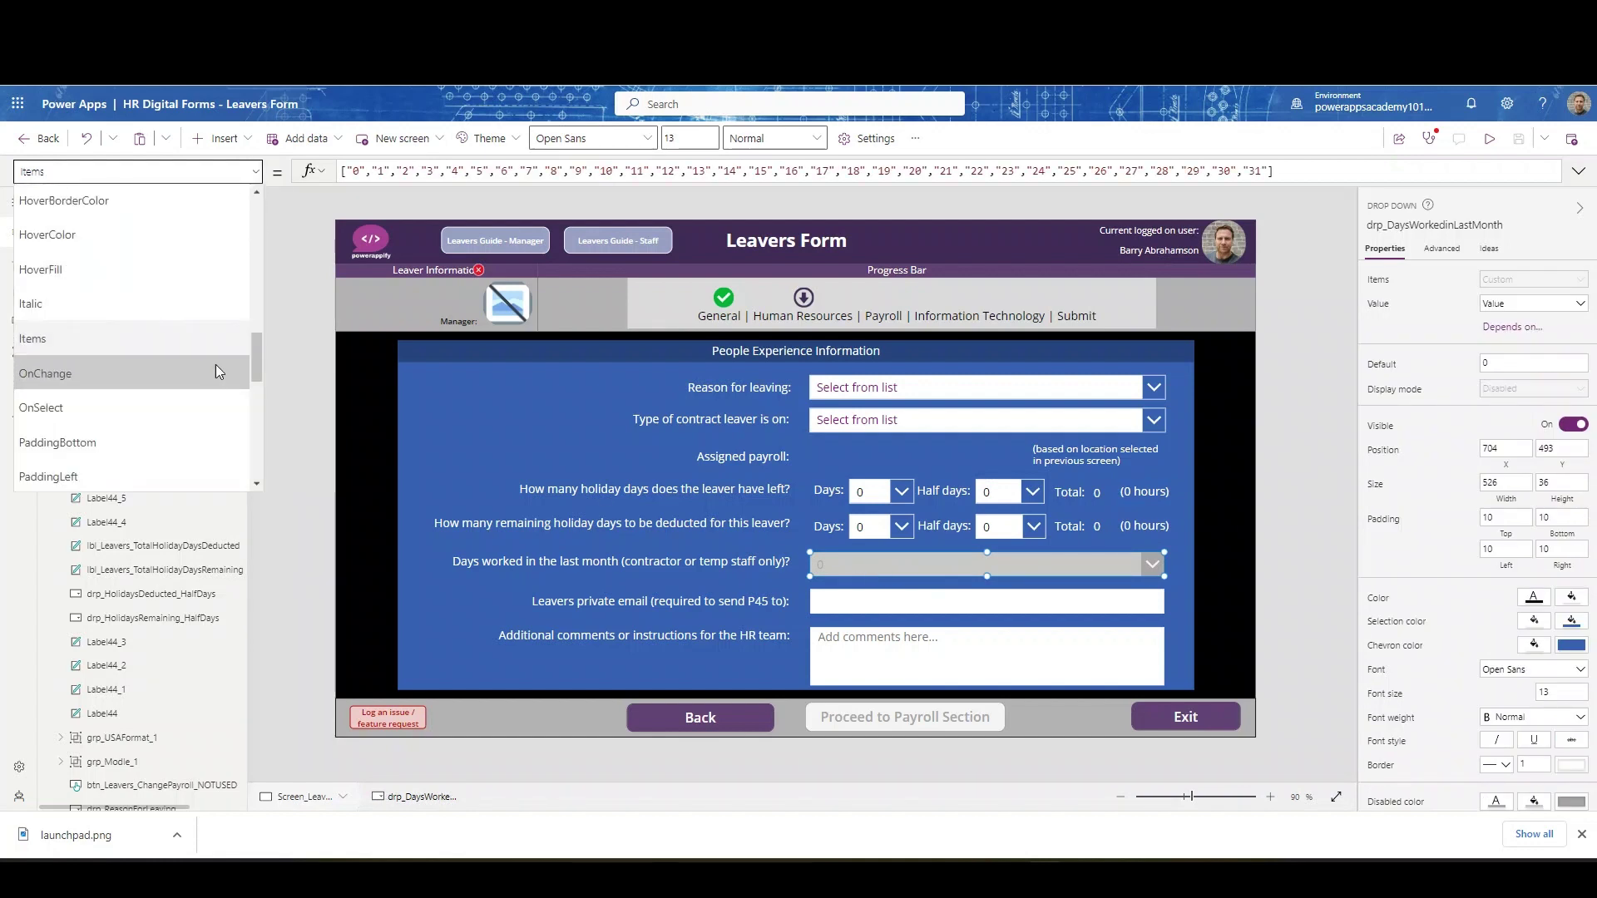
pyautogui.scroll(5, 212, 374)
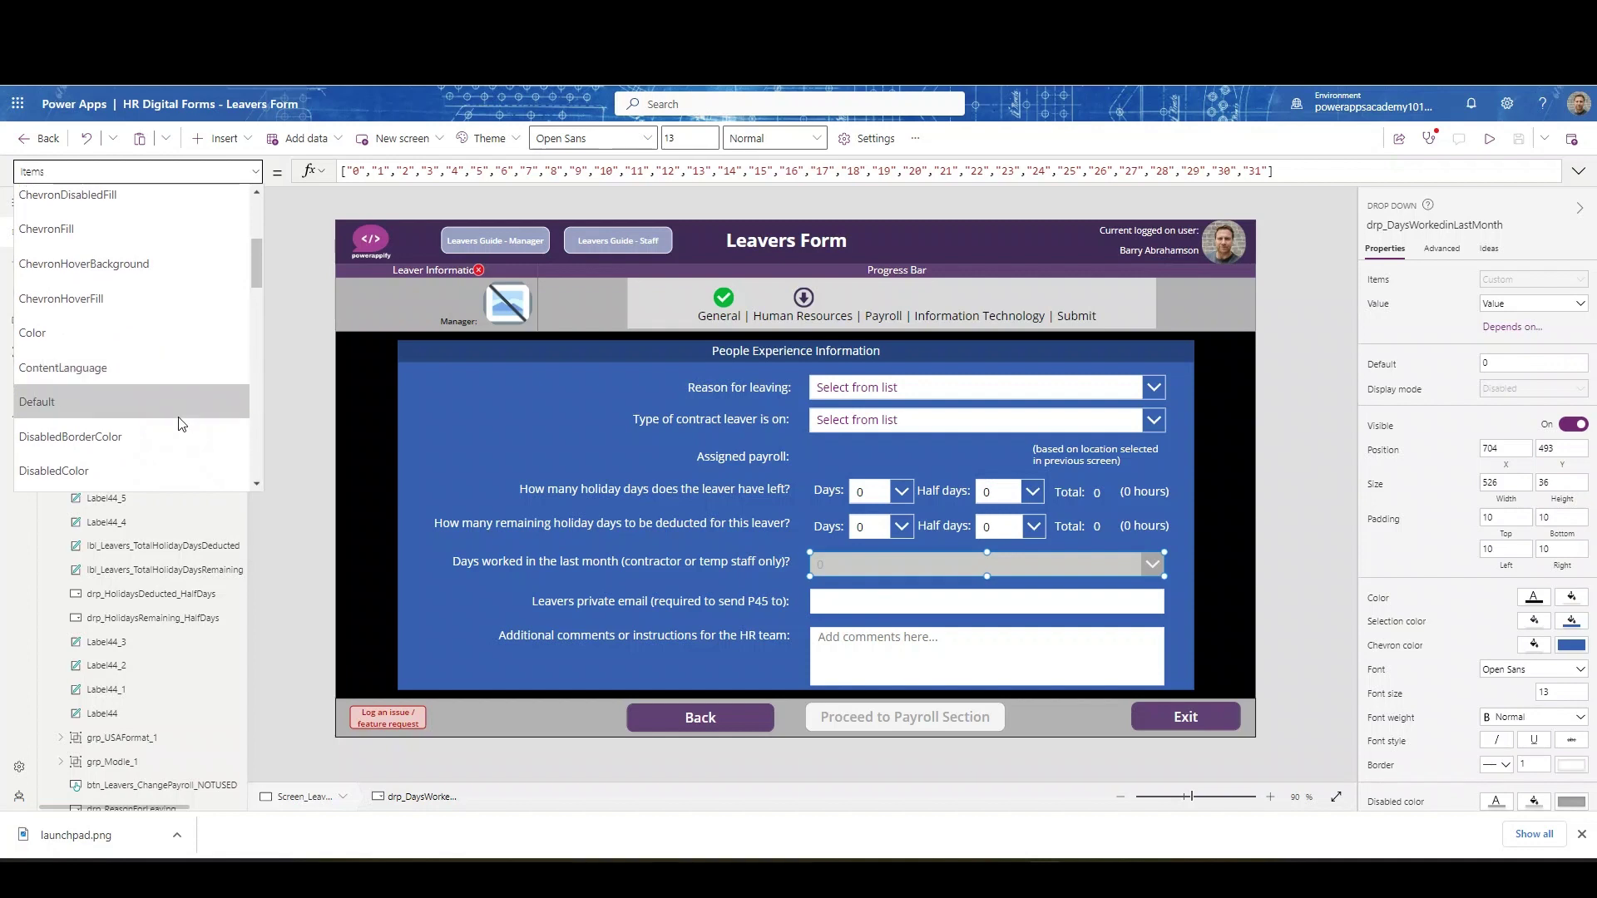
pyautogui.scroll(-2, 133, 424)
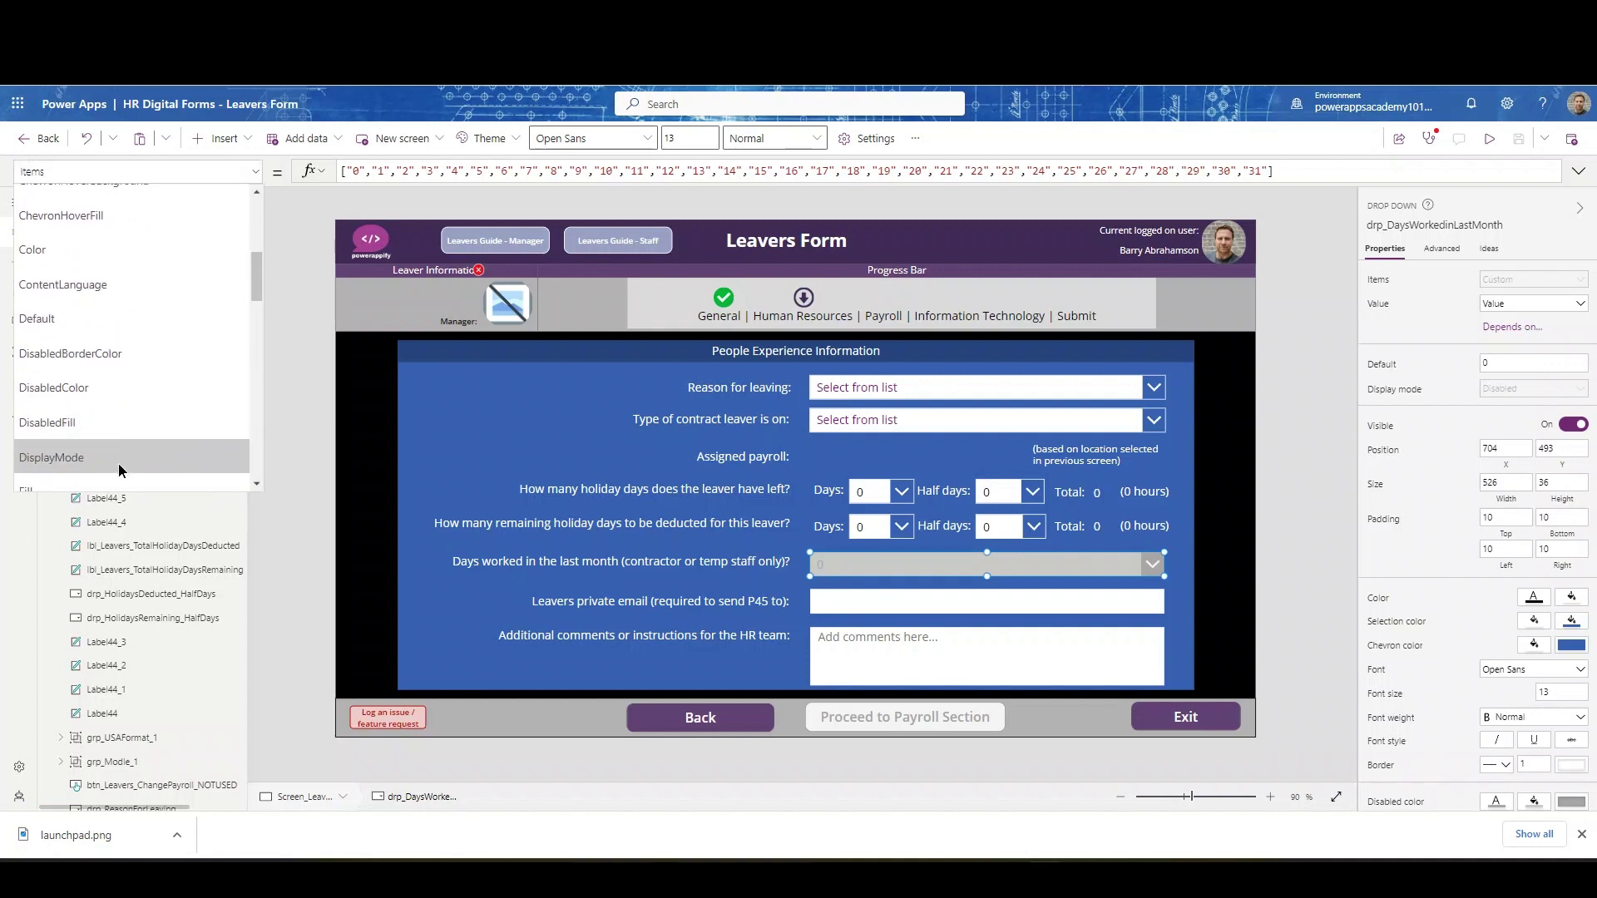
pyautogui.click(122, 463)
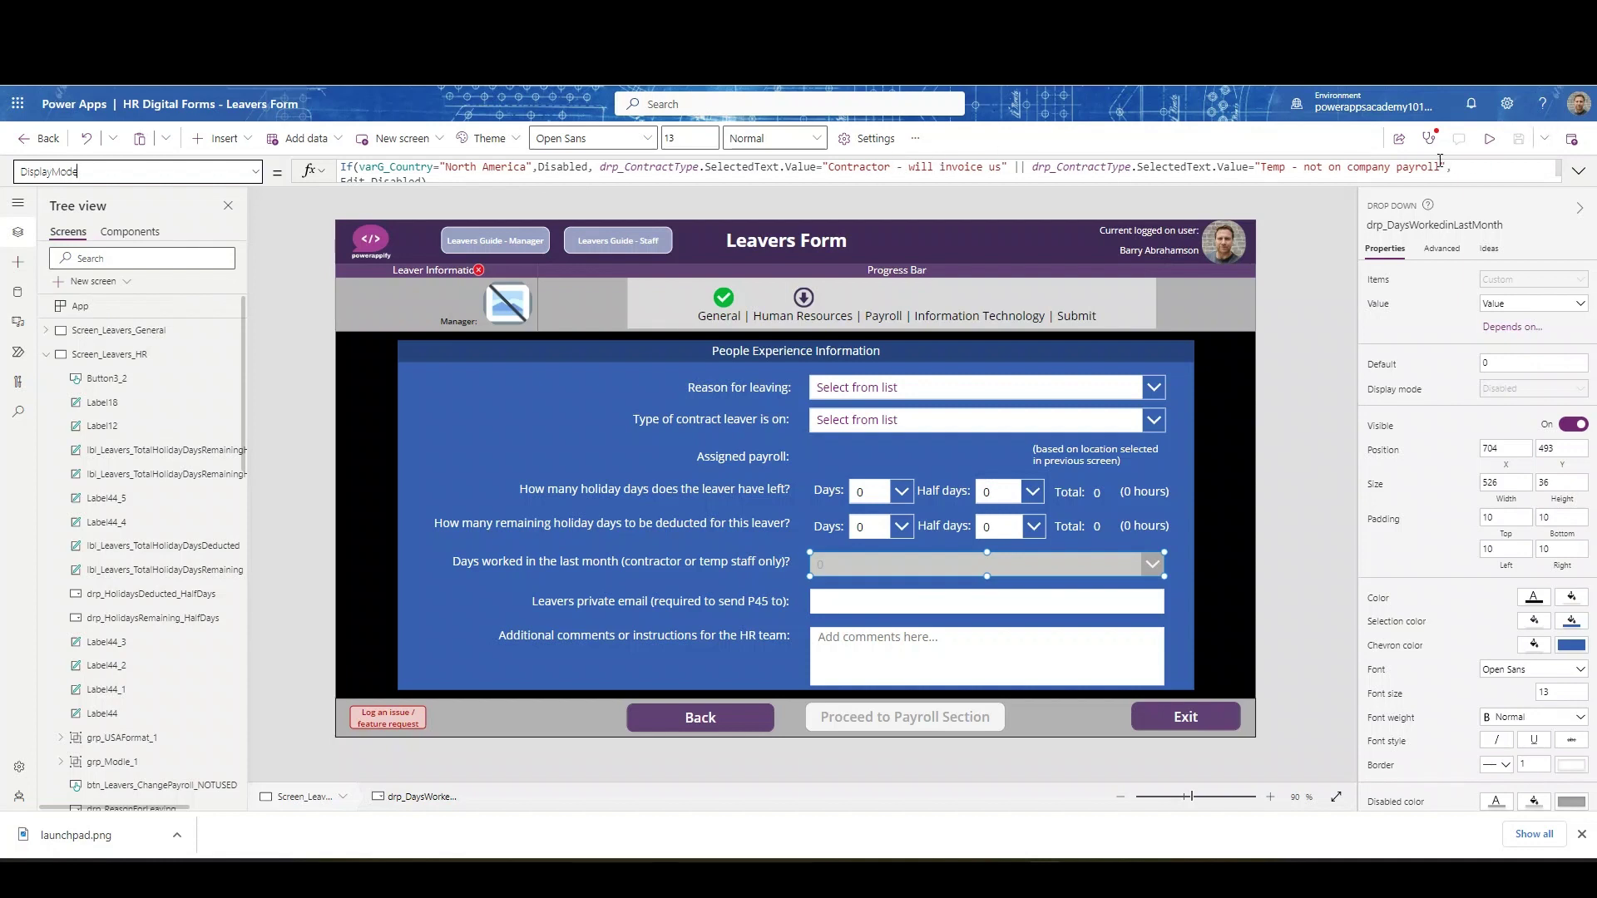
pyautogui.click(1418, 181)
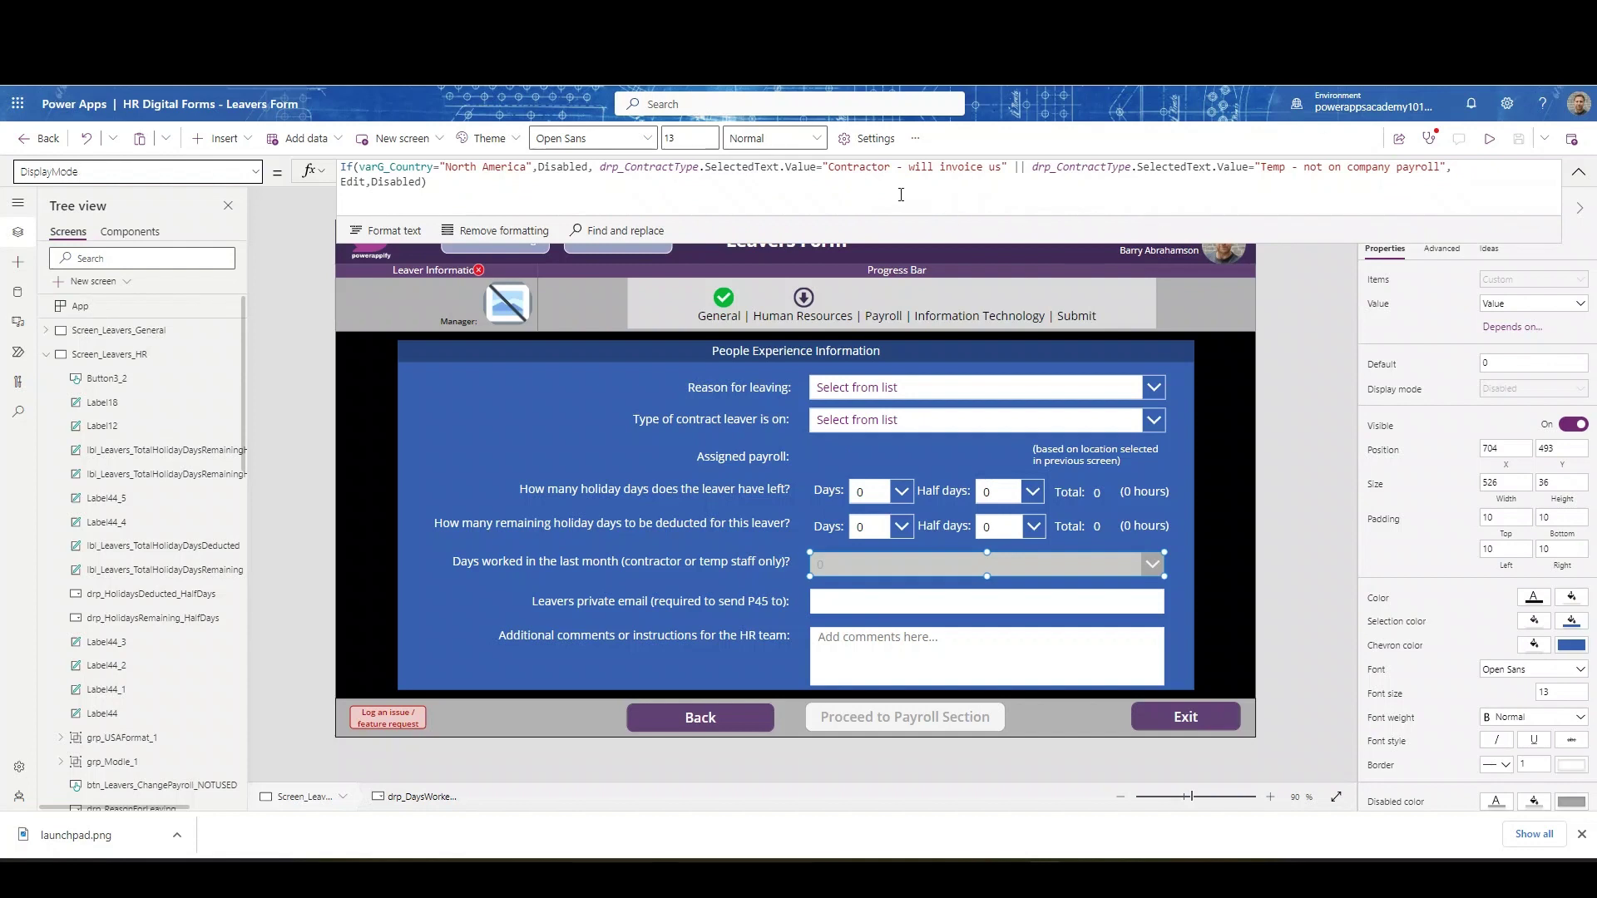
# Step: Check the private email and HR comments inputs, and view the OnSelect formulas of the Proceed to Payroll Section and Back buttons
pyautogui.click(851, 602)
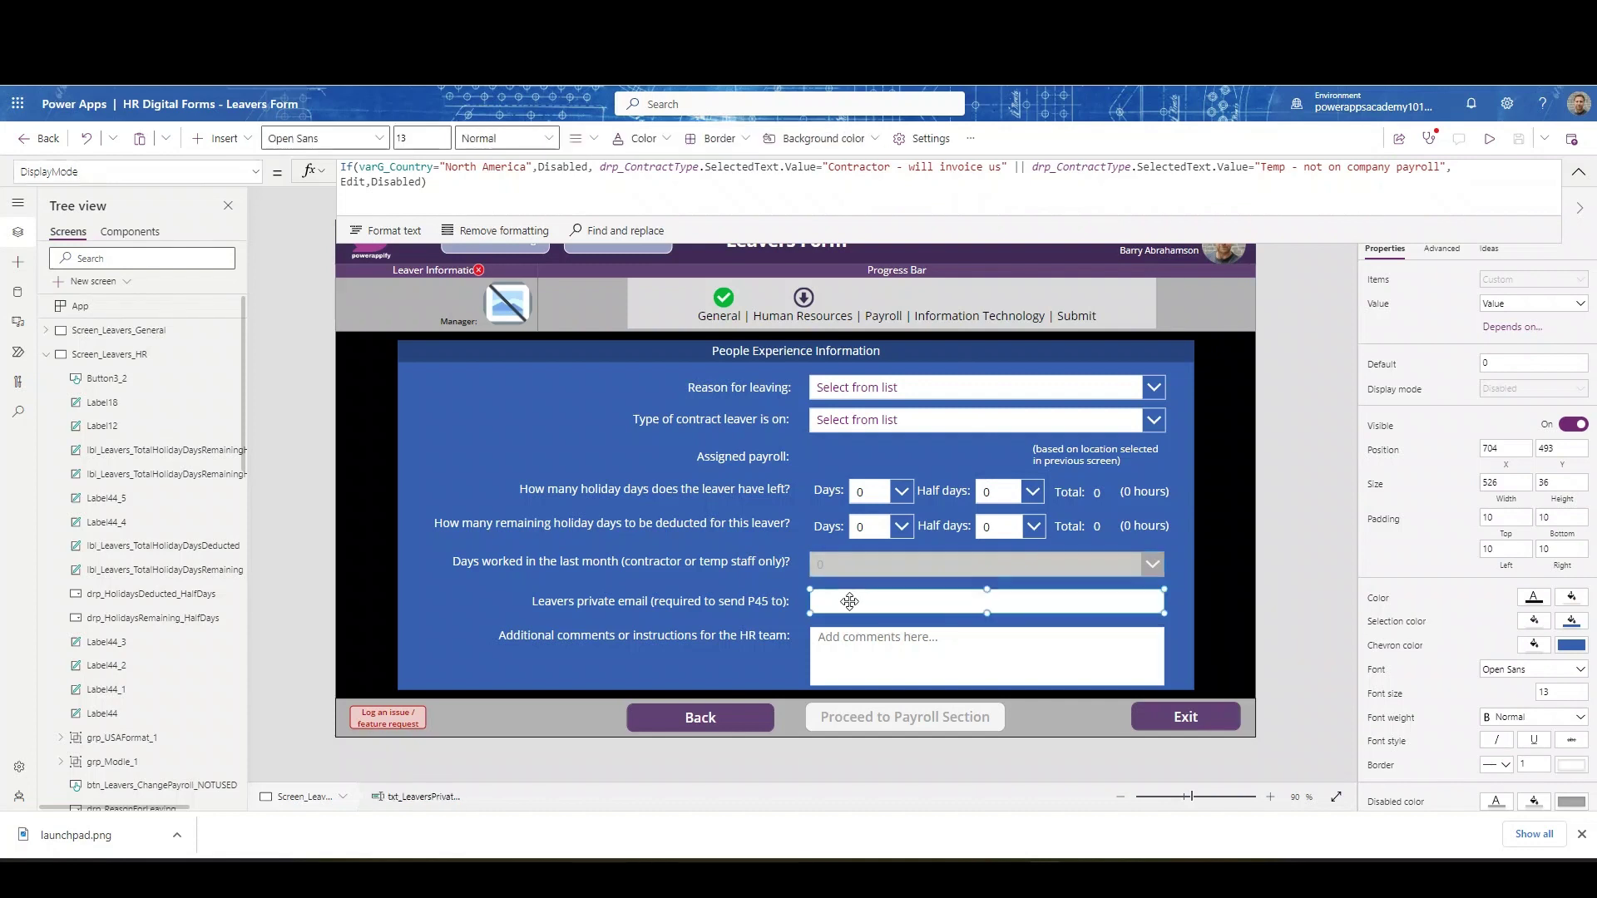
pyautogui.click(865, 667)
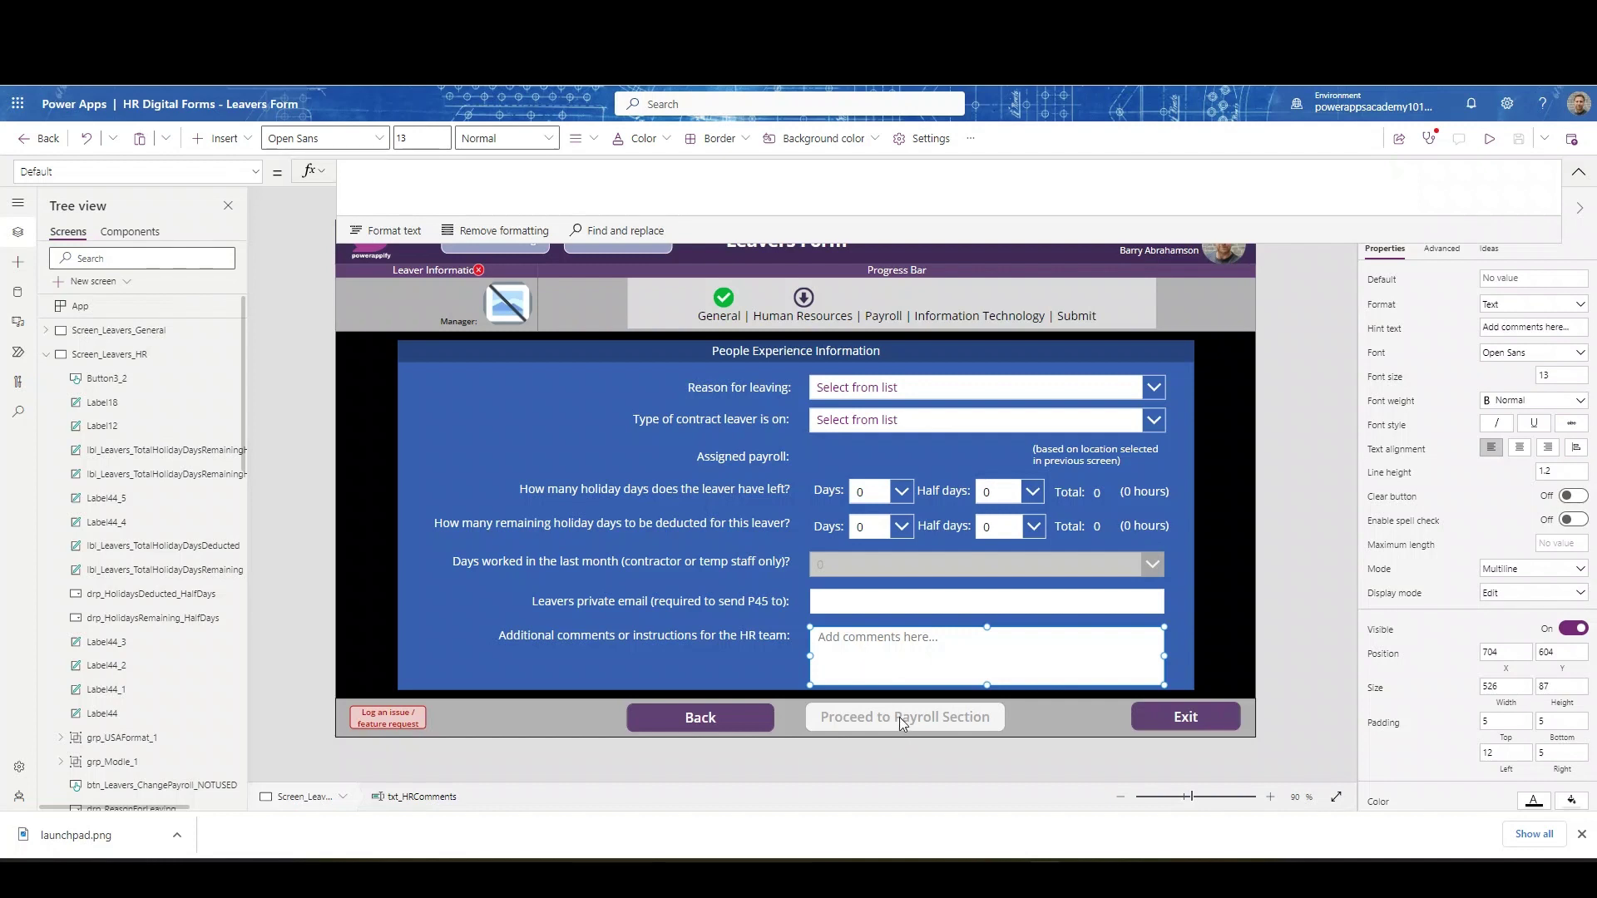
pyautogui.click(900, 717)
pyautogui.click(886, 670)
pyautogui.click(887, 707)
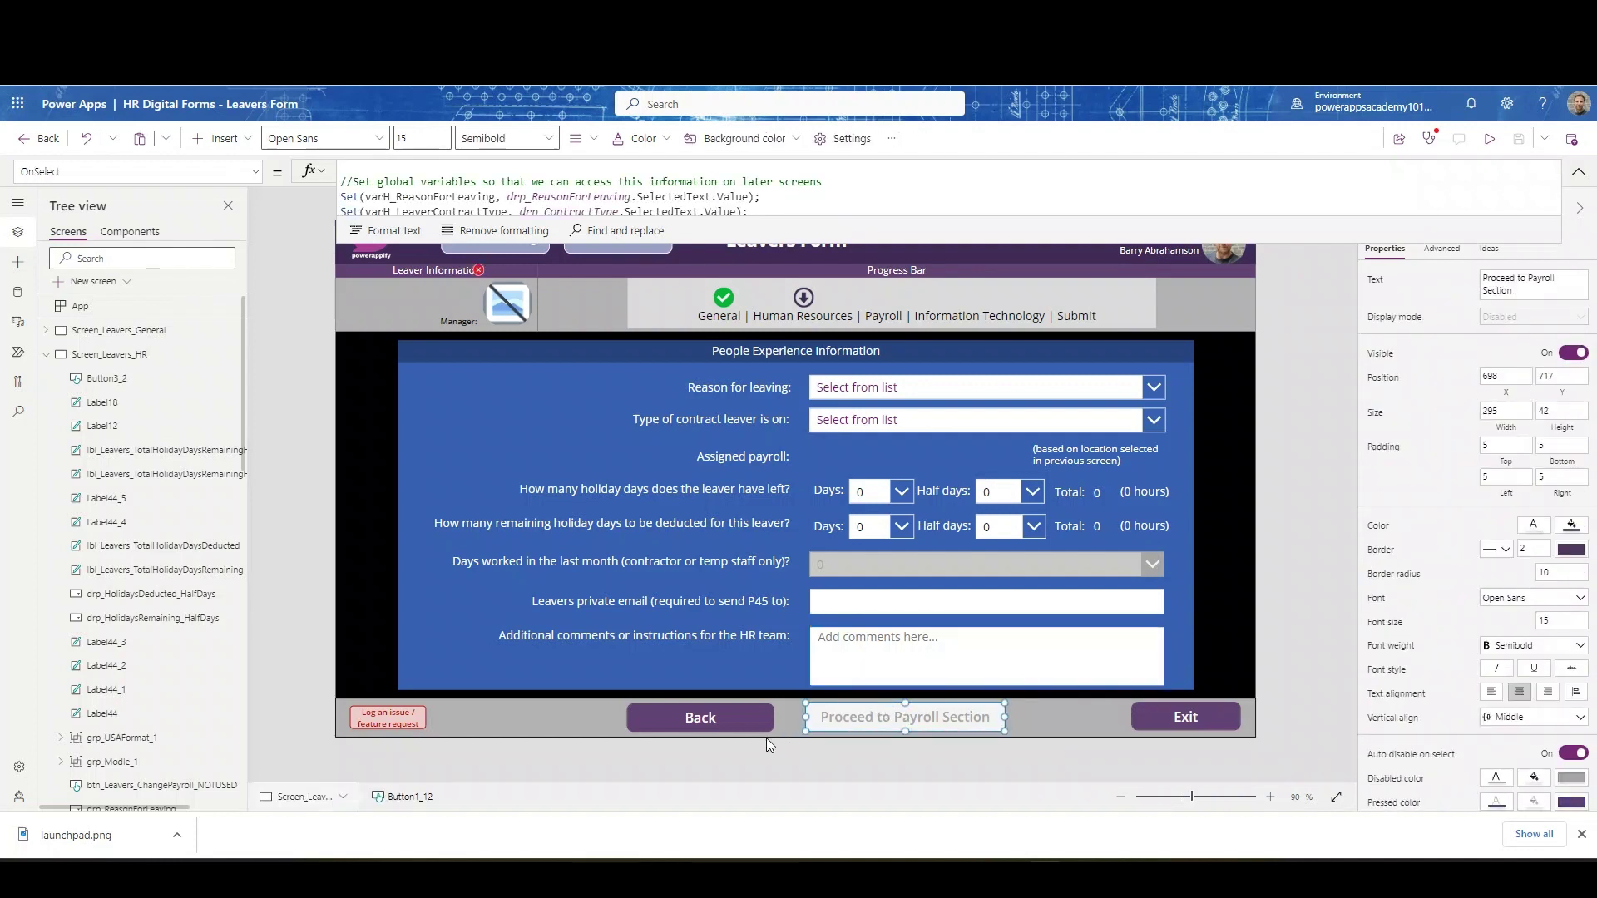
pyautogui.click(701, 720)
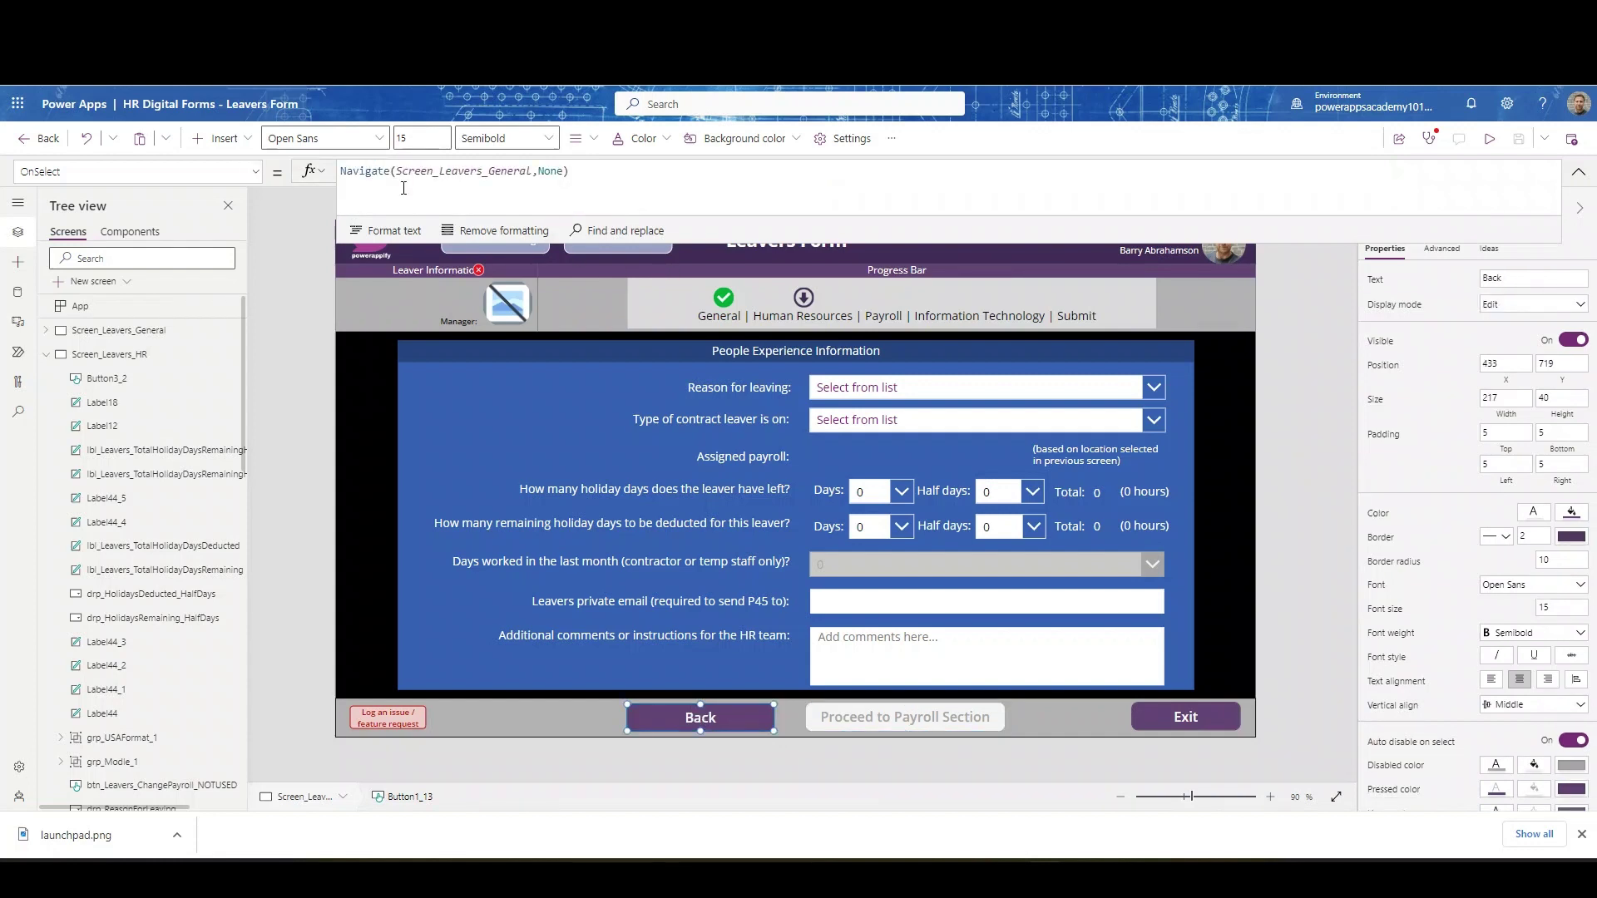
# Step: Read the full OnSelect formula of the Proceed to Payroll Section button
pyautogui.click(911, 719)
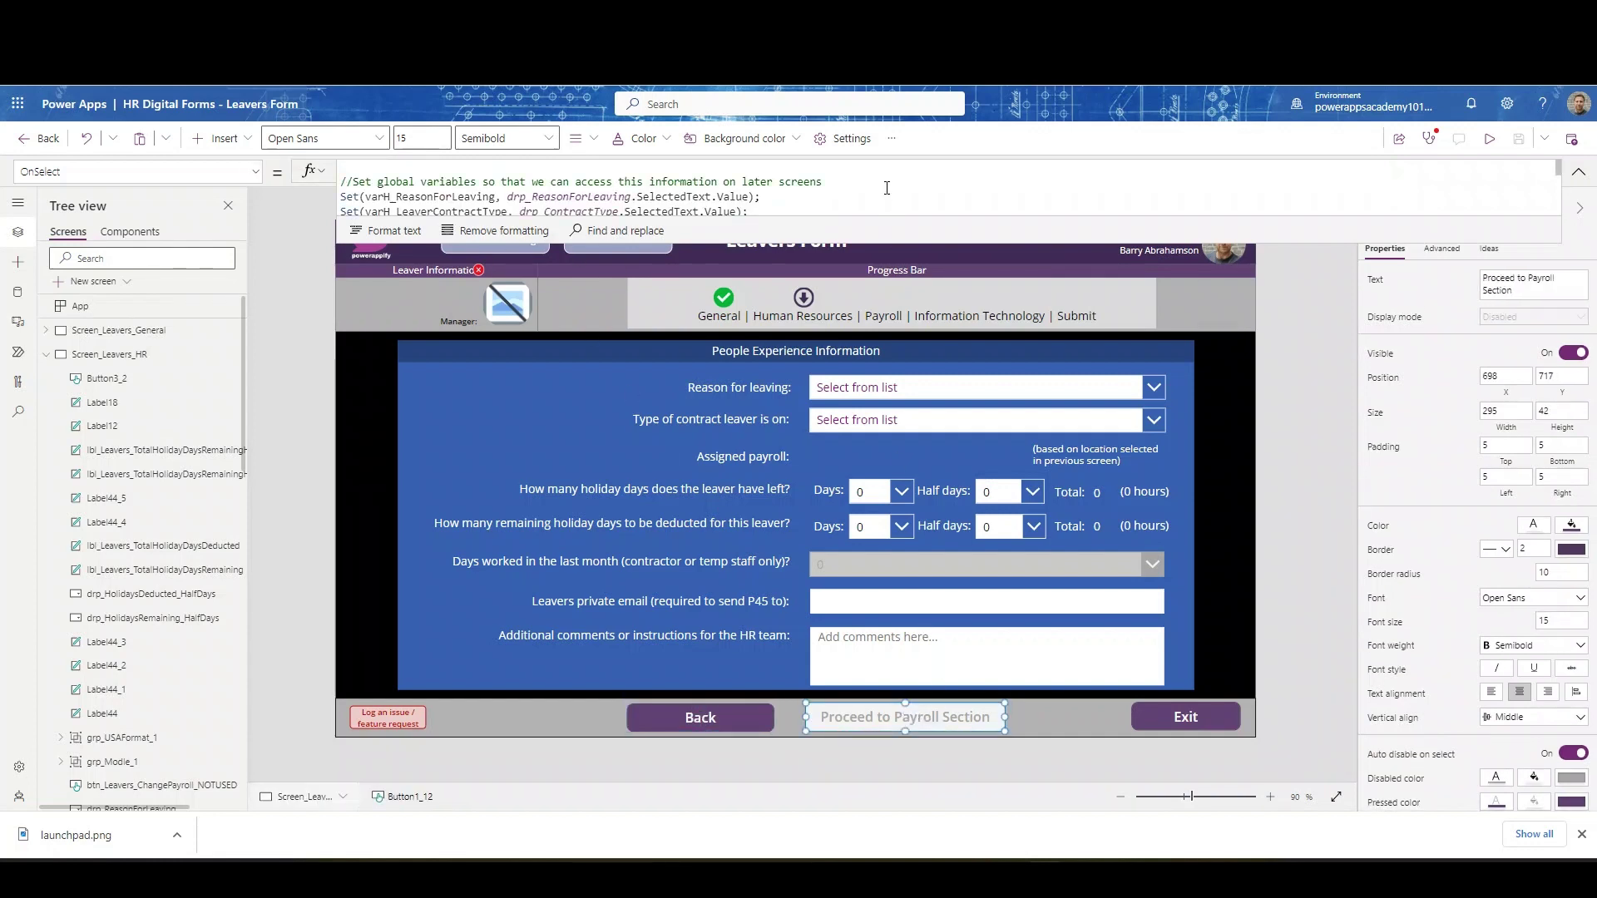
pyautogui.moveTo(886, 296); pyautogui.dragTo(850, 403)
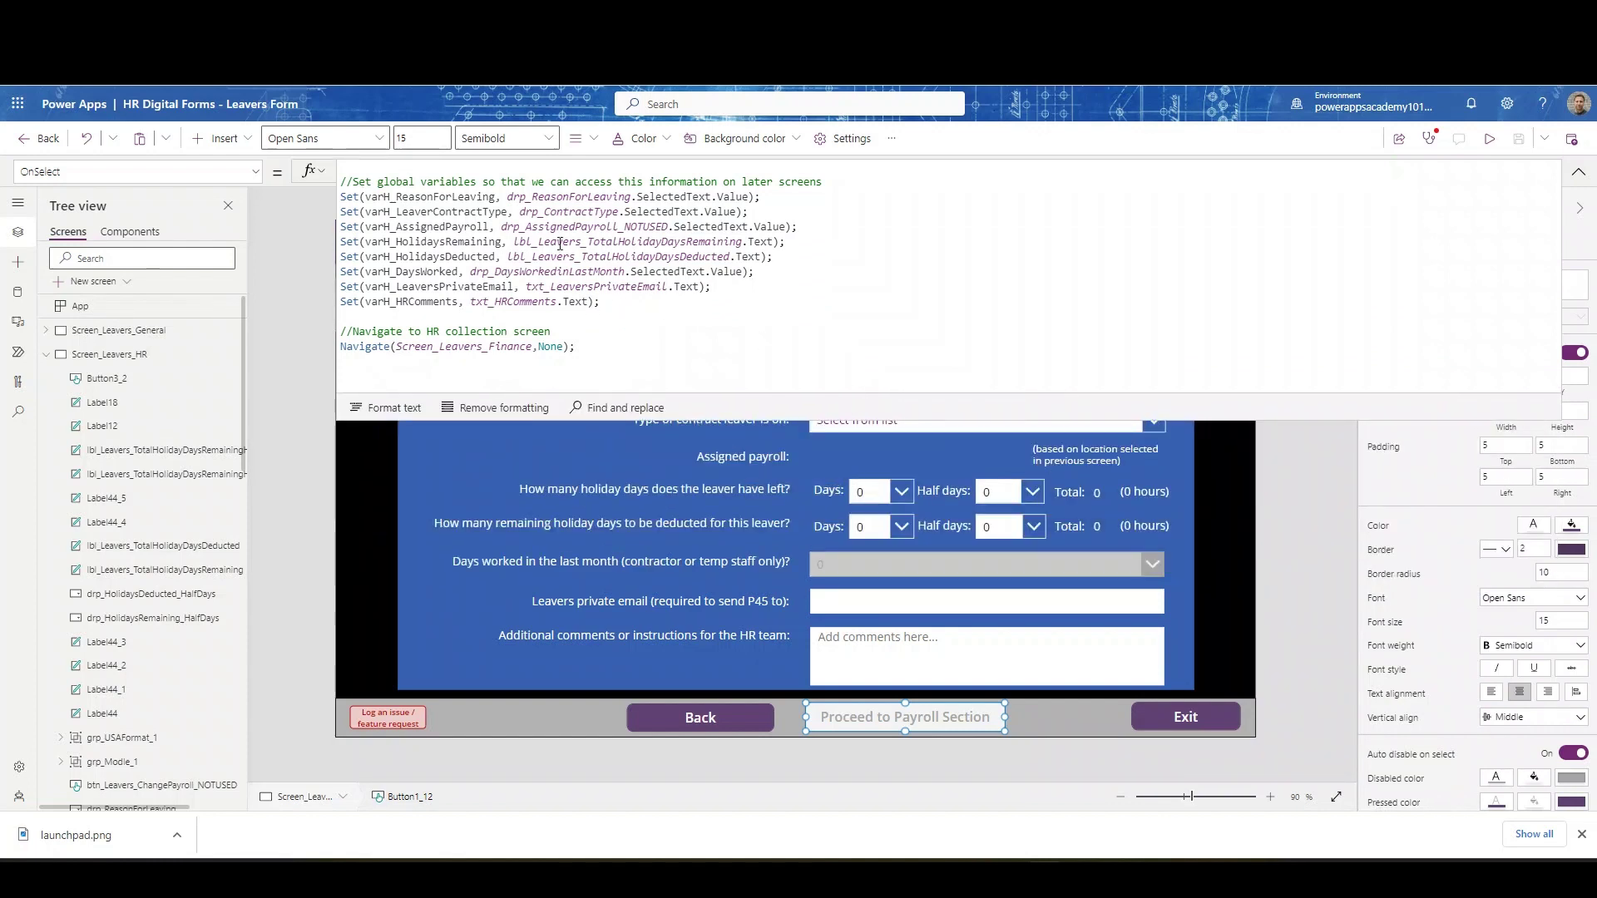
pyautogui.click(1578, 171)
# Step: Open Screen_Leavers_Finance and inspect the Items formulas of the company credit card and final bonus/other payments dropdowns
pyautogui.click(45, 355)
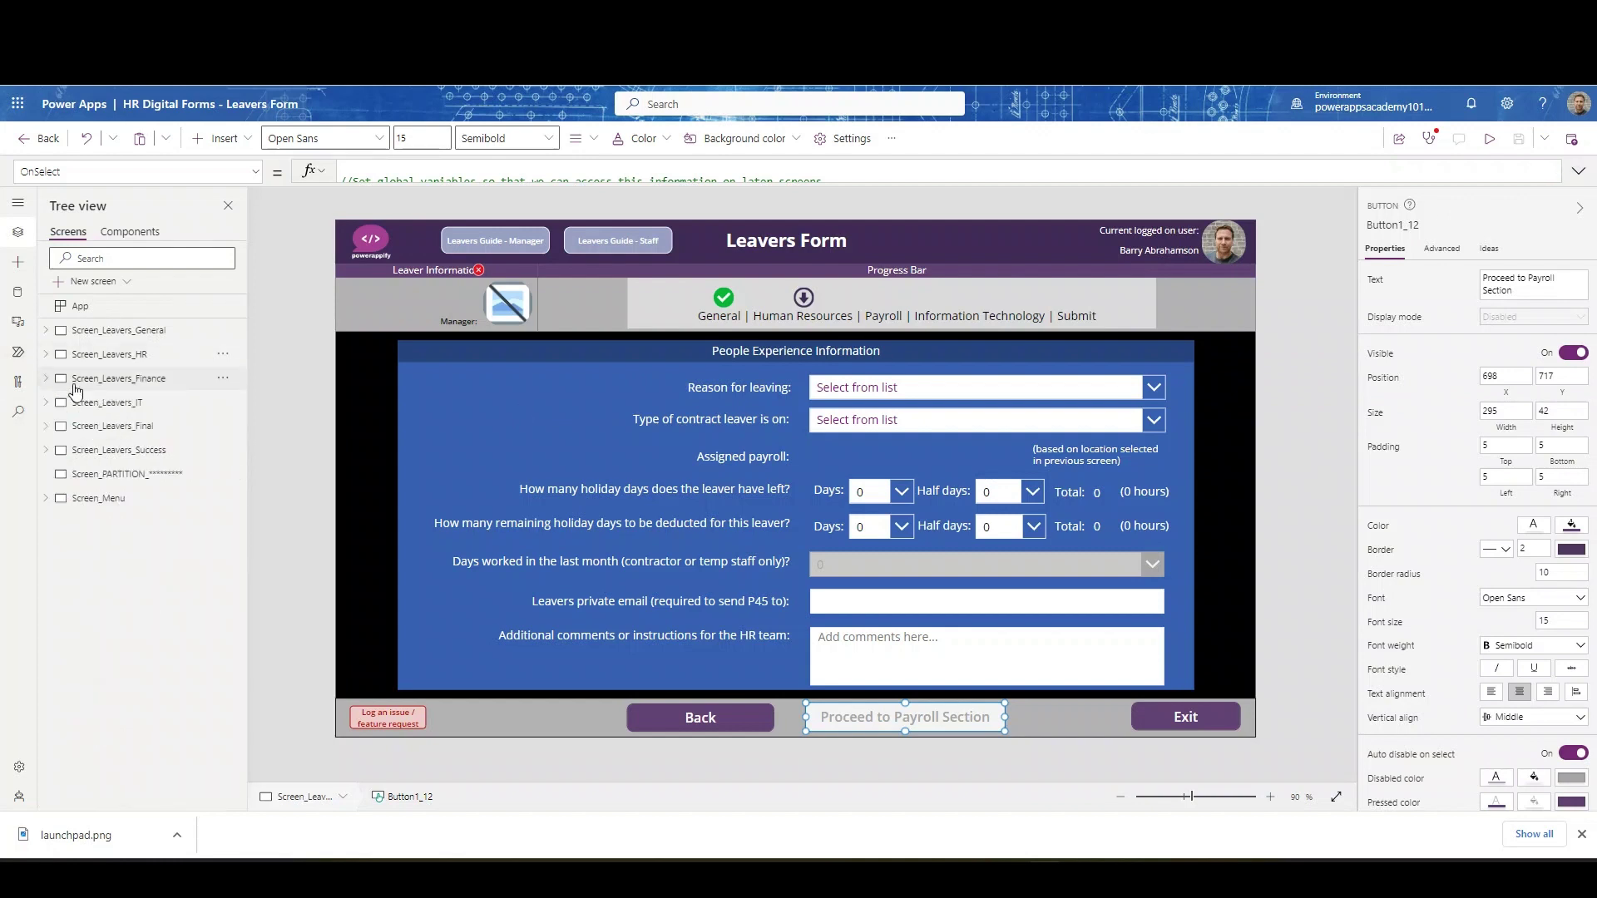
pyautogui.click(88, 385)
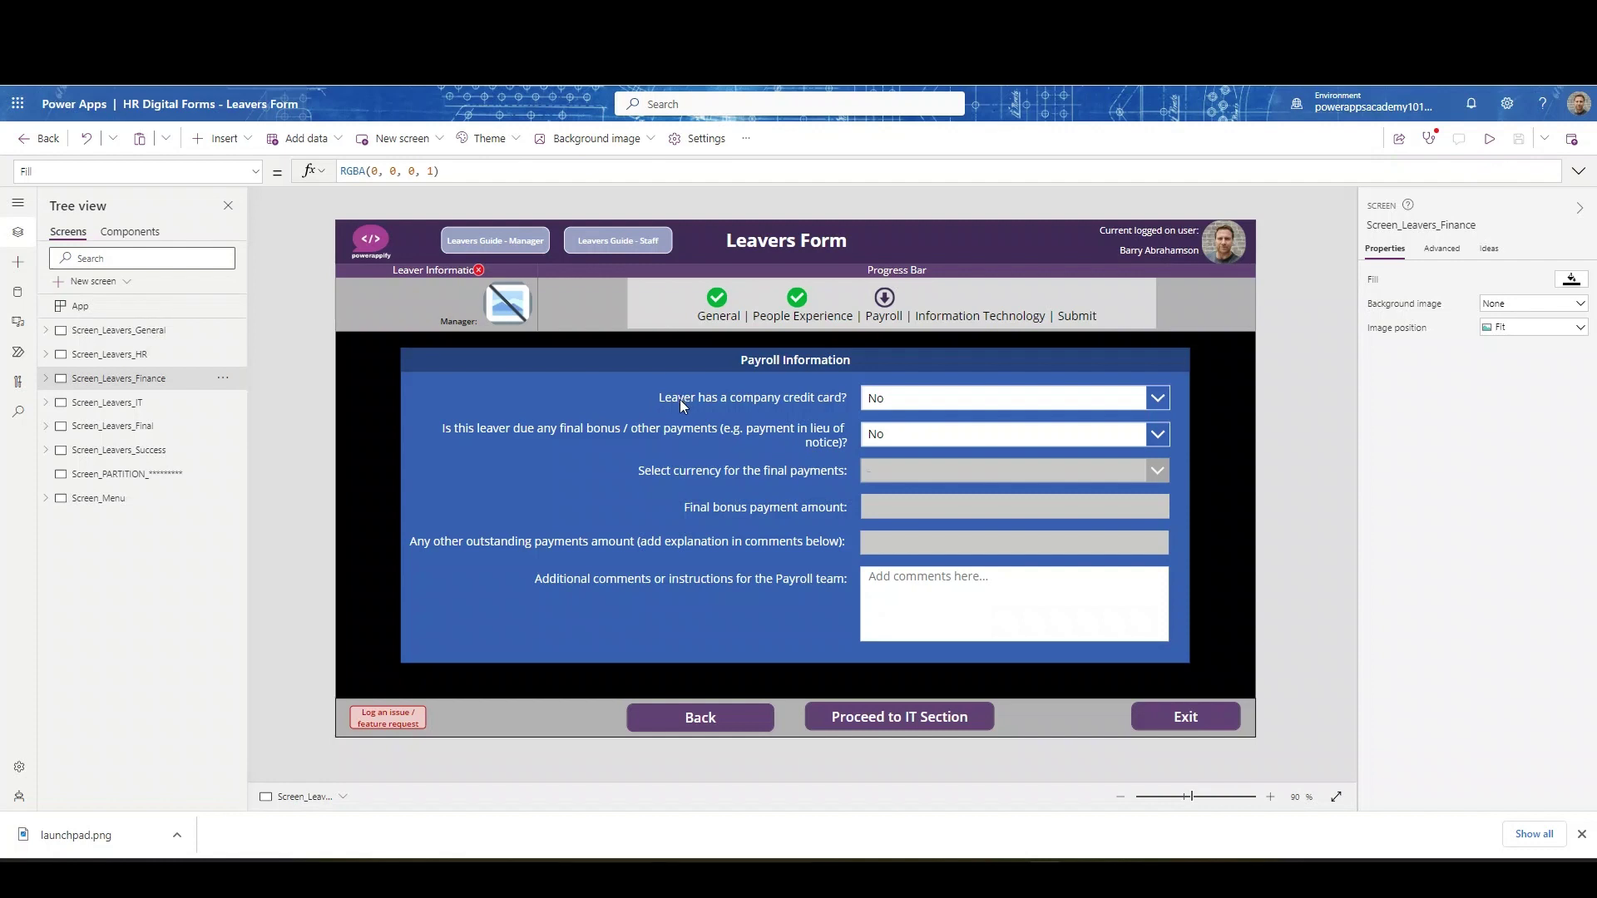
pyautogui.click(935, 402)
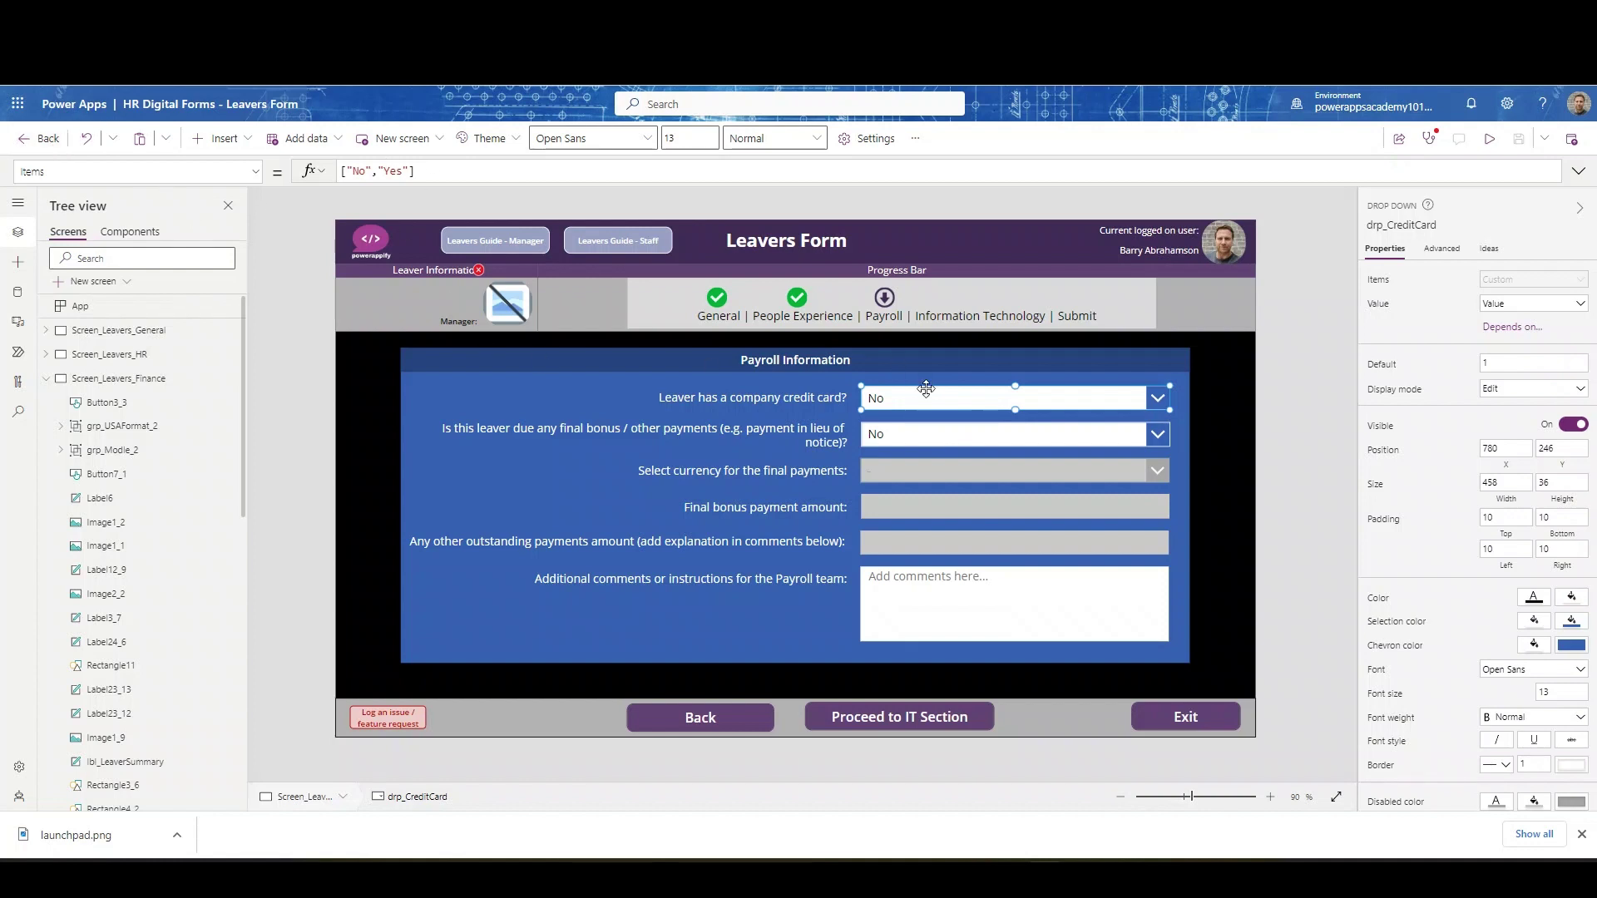
pyautogui.click(930, 439)
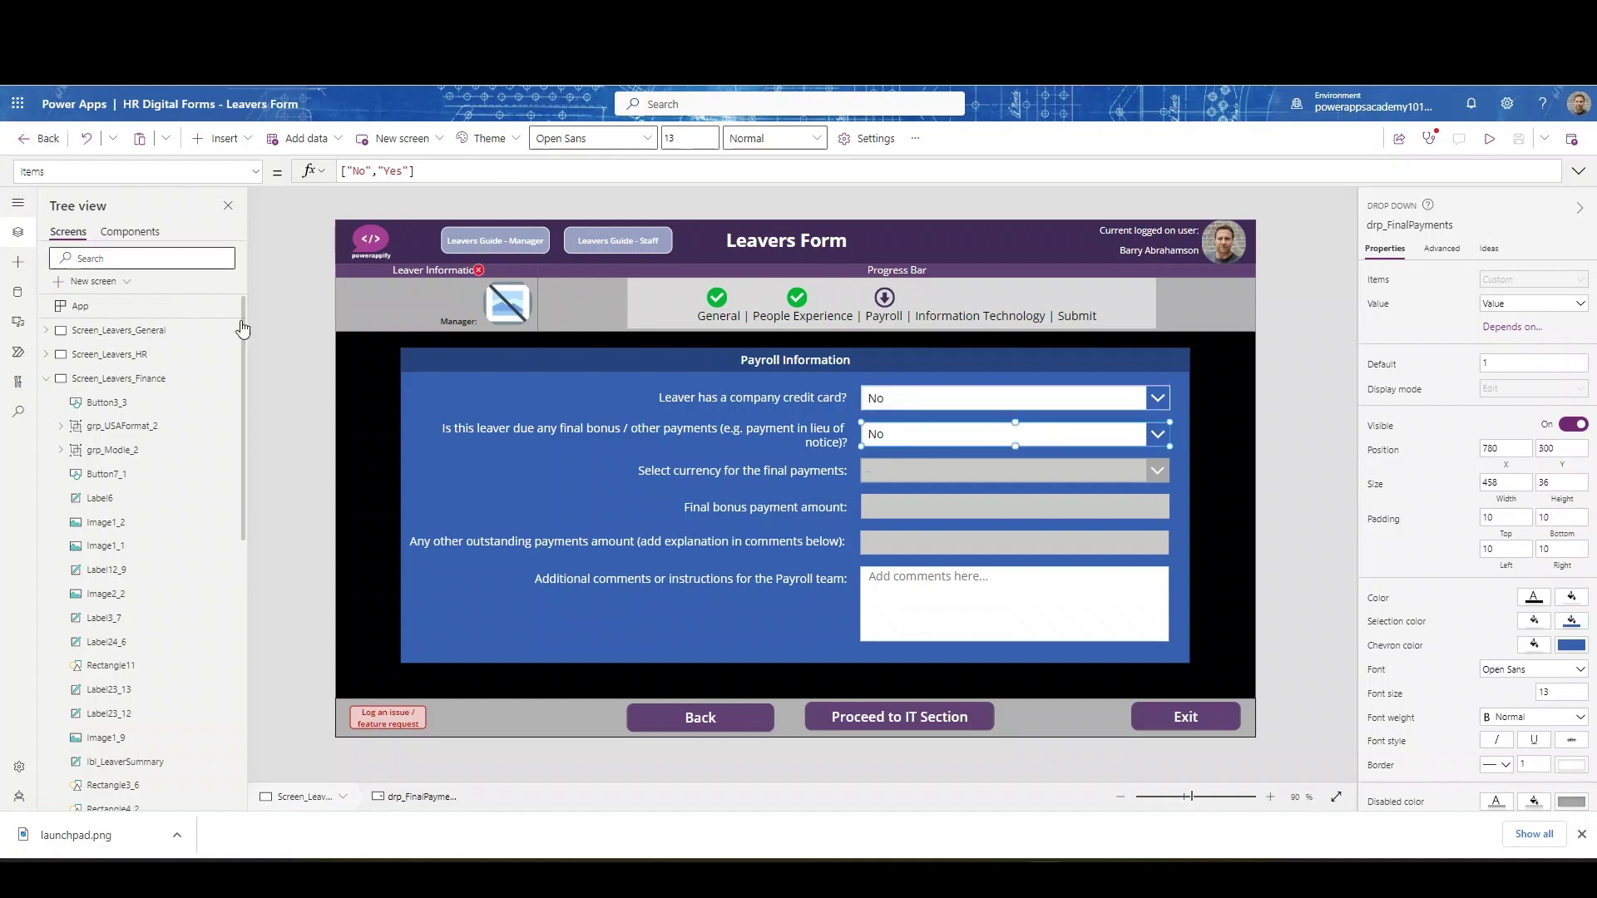
# Step: Inspect the Items and DisplayMode formulas of the final payments currency dropdown
pyautogui.click(940, 468)
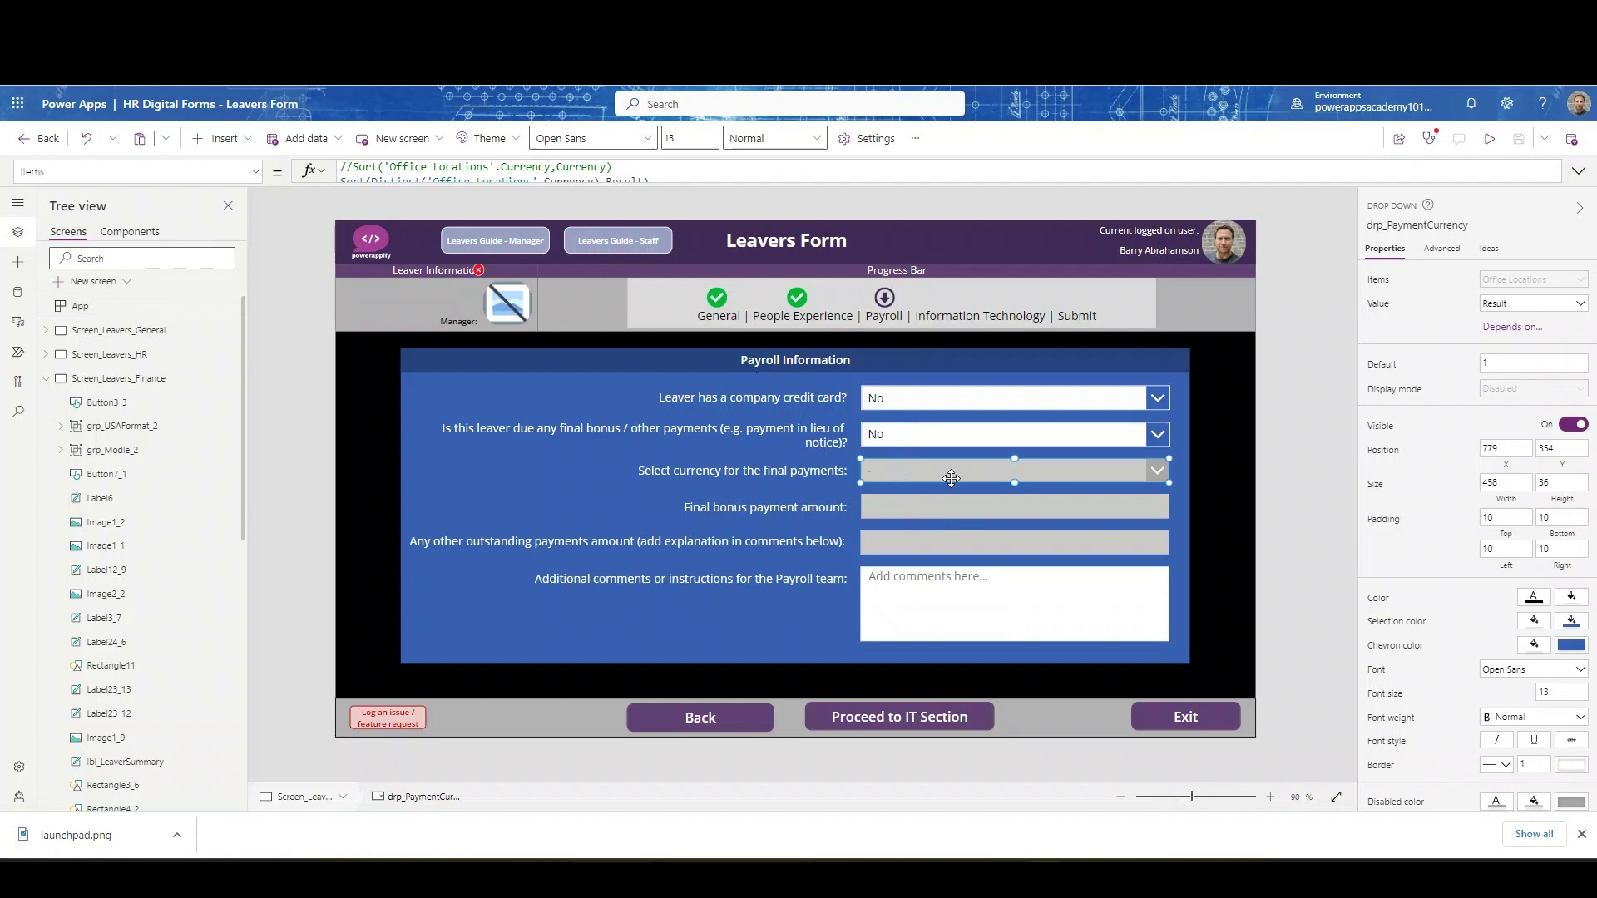
pyautogui.click(250, 171)
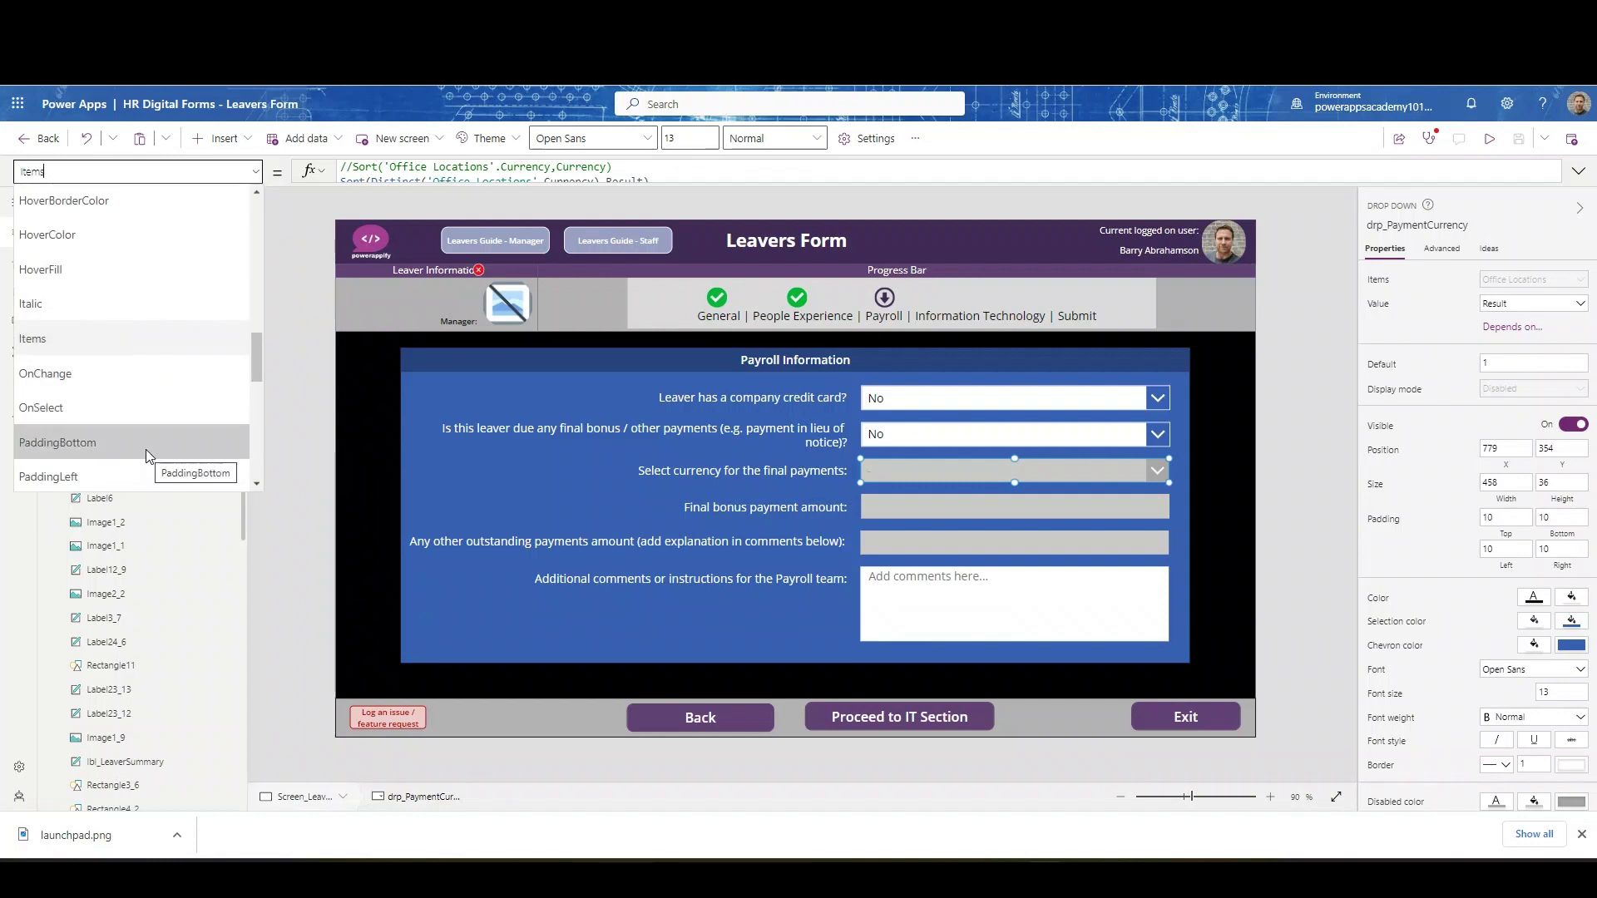
pyautogui.scroll(4, 146, 449)
pyautogui.scroll(4, 146, 449)
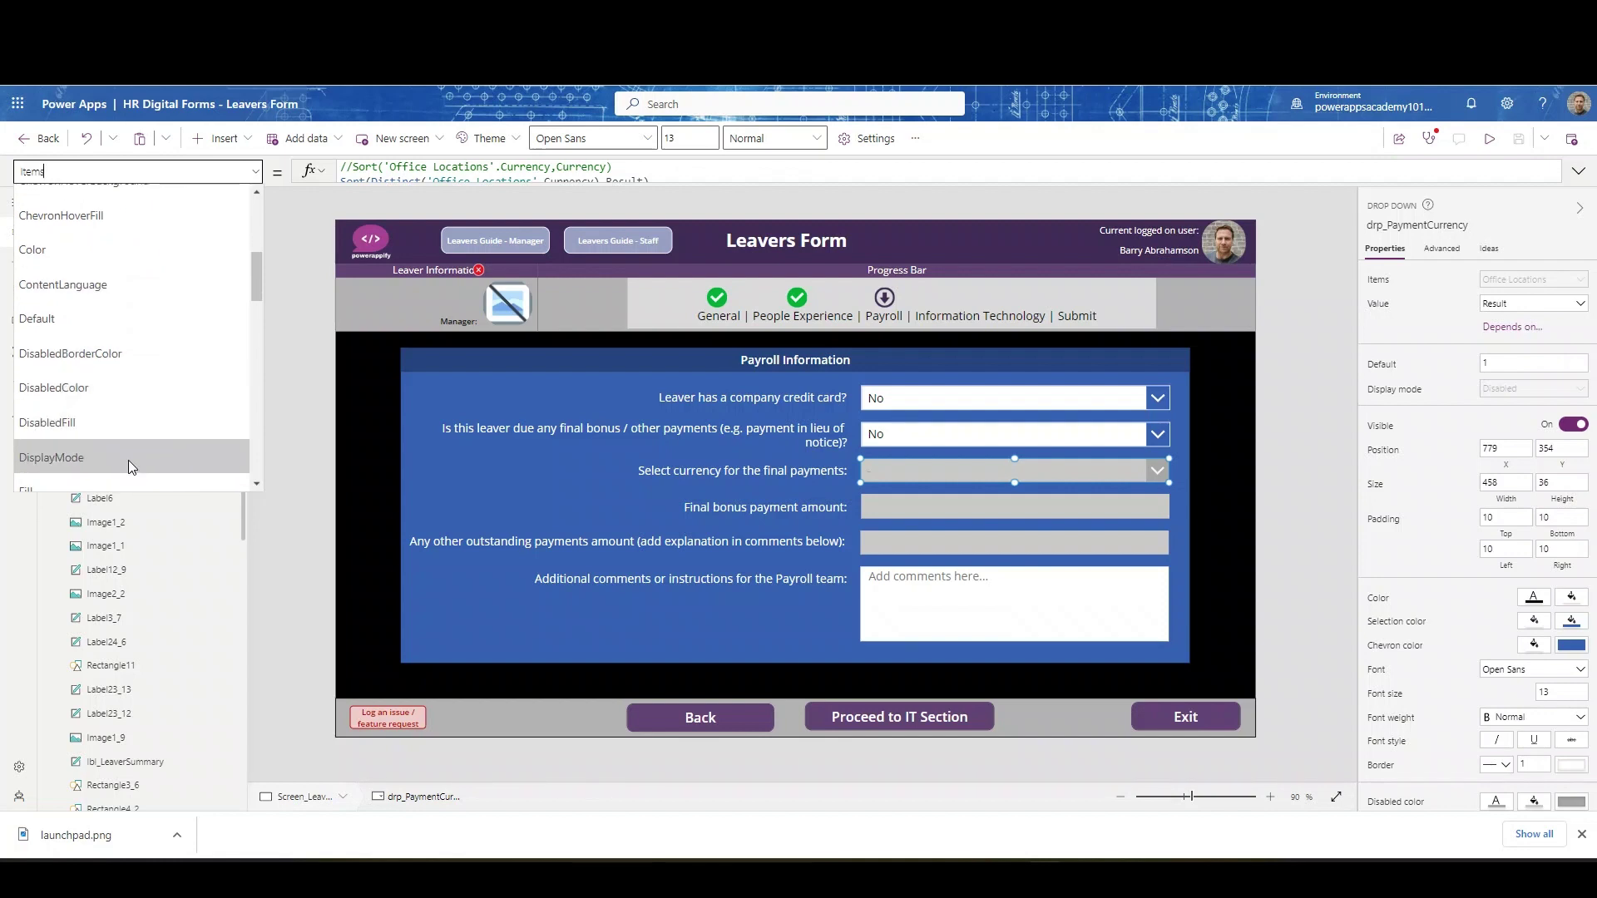
pyautogui.click(128, 458)
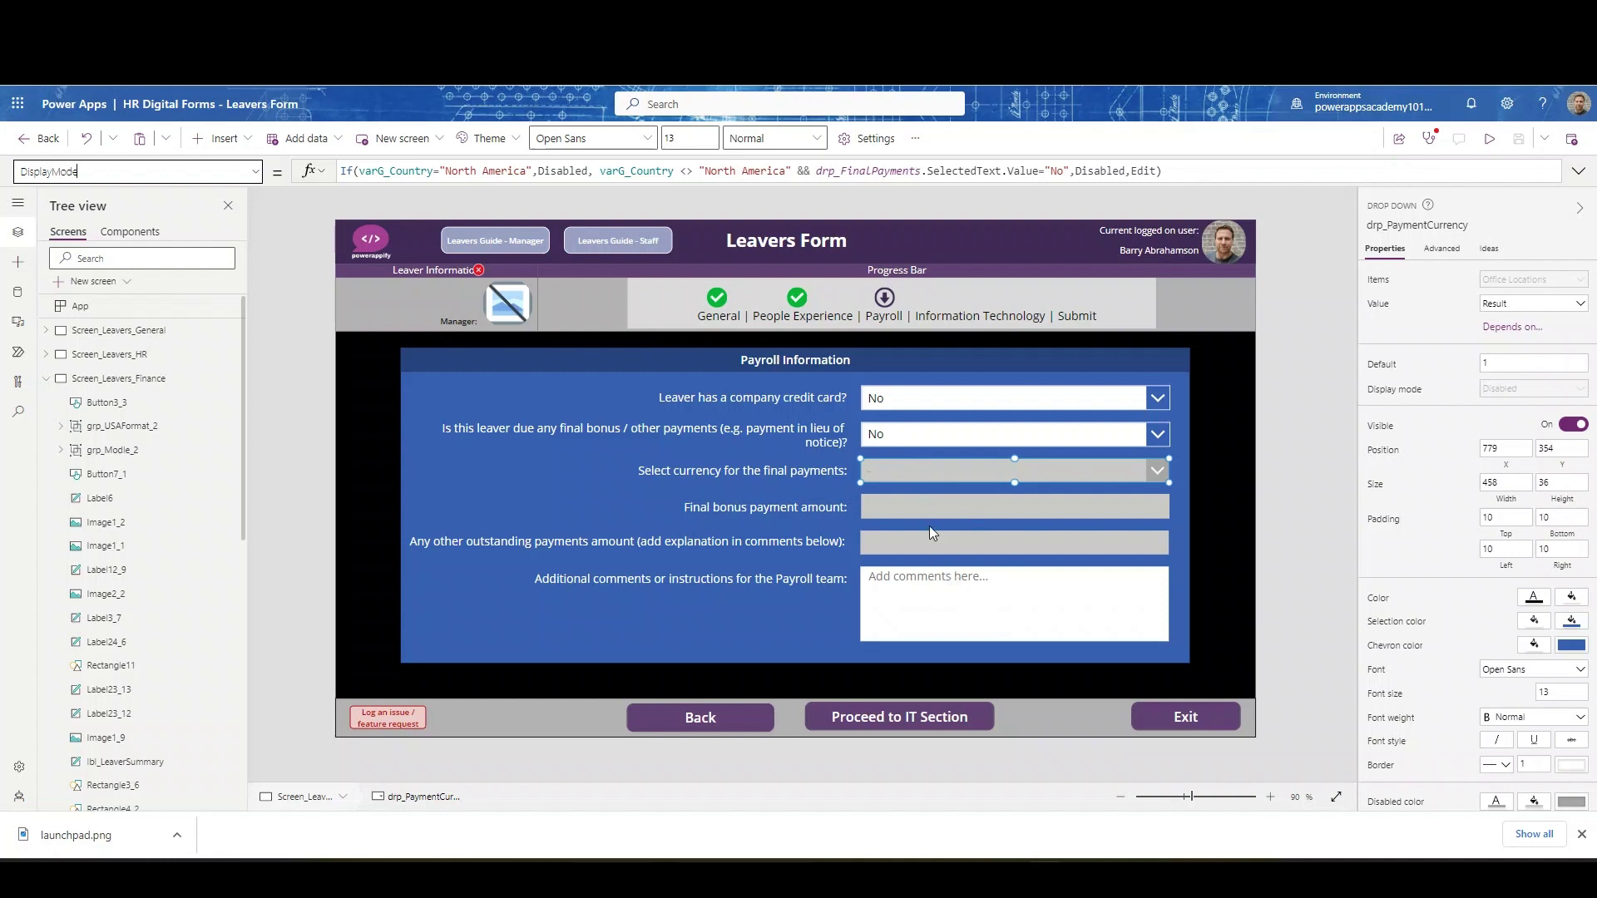
# Step: Check the Payroll comments input and read the full OnSelect formula of the Proceed to IT Section button
pyautogui.click(933, 629)
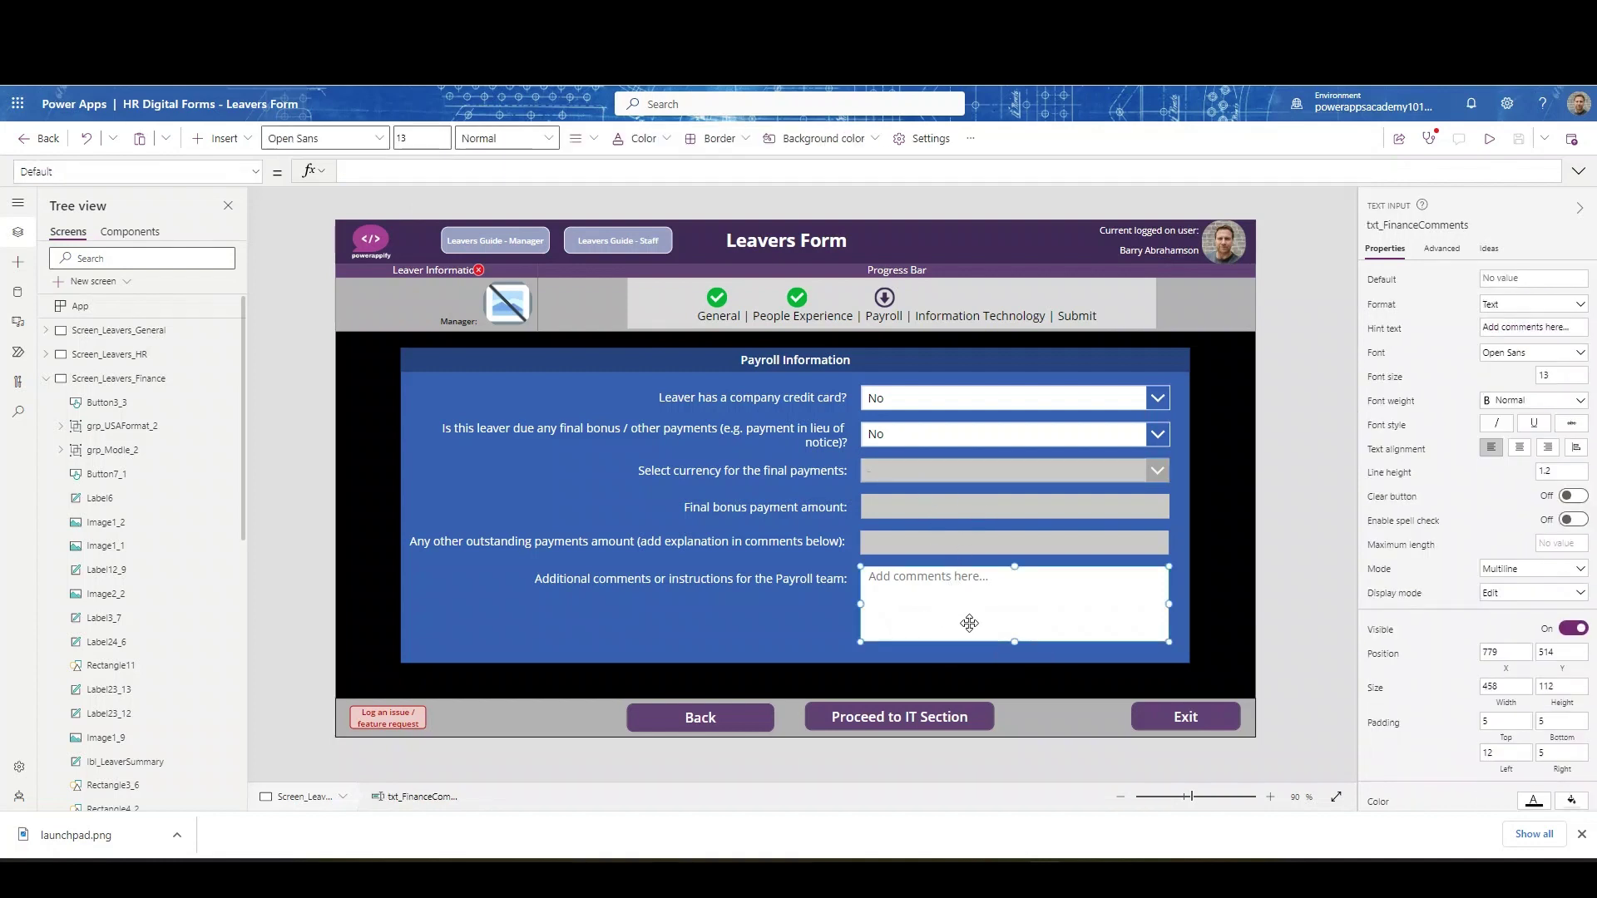
pyautogui.click(934, 716)
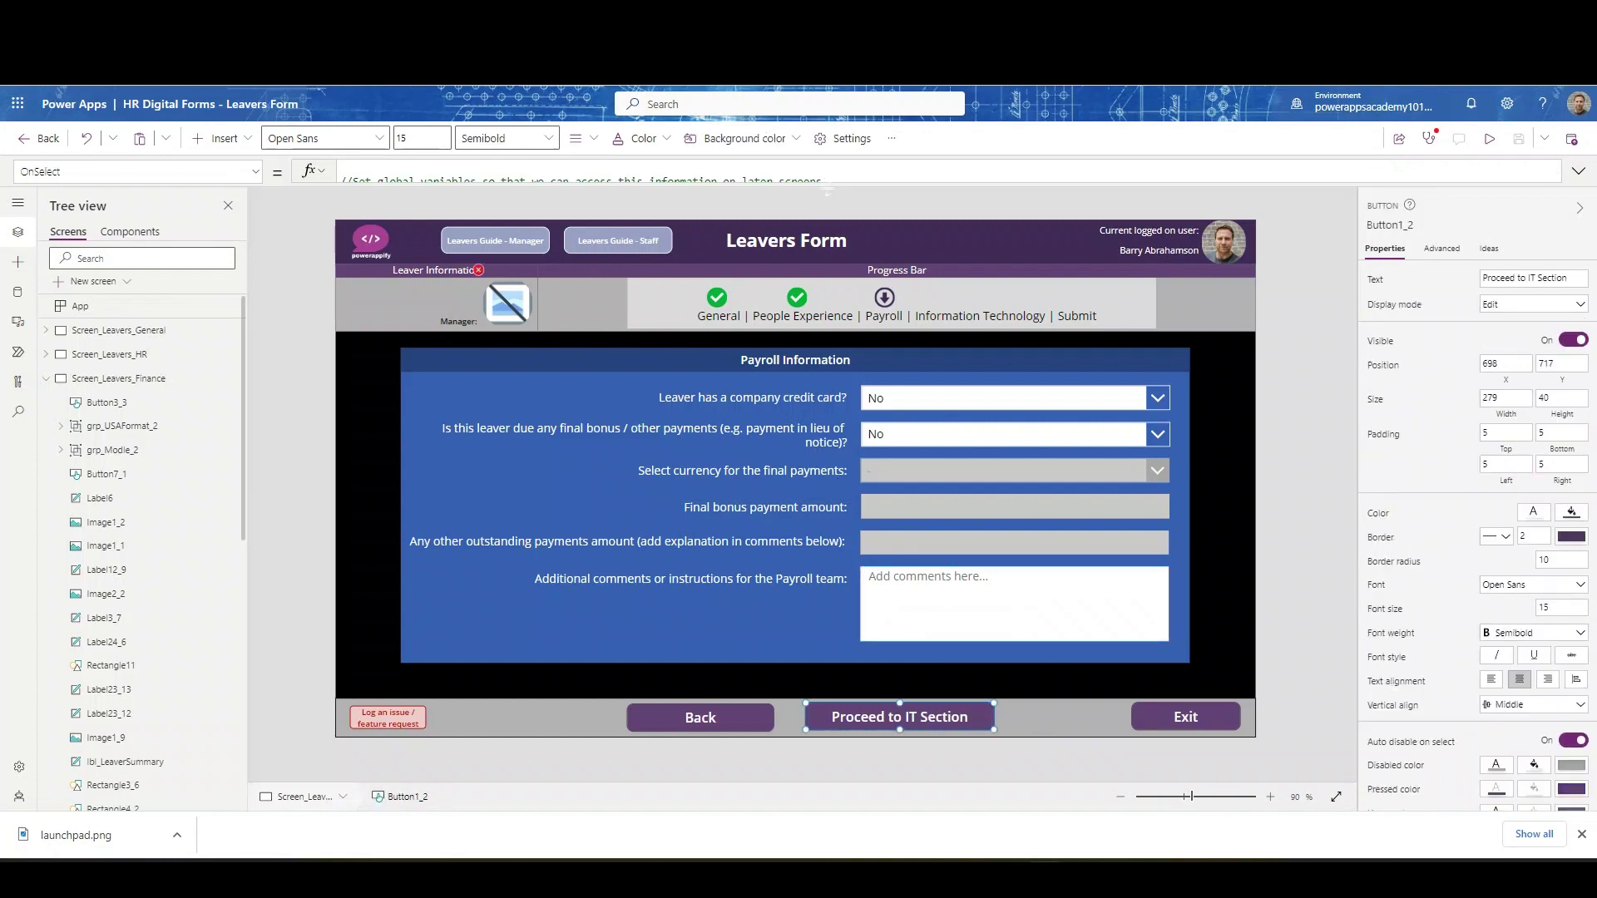
pyautogui.click(827, 183)
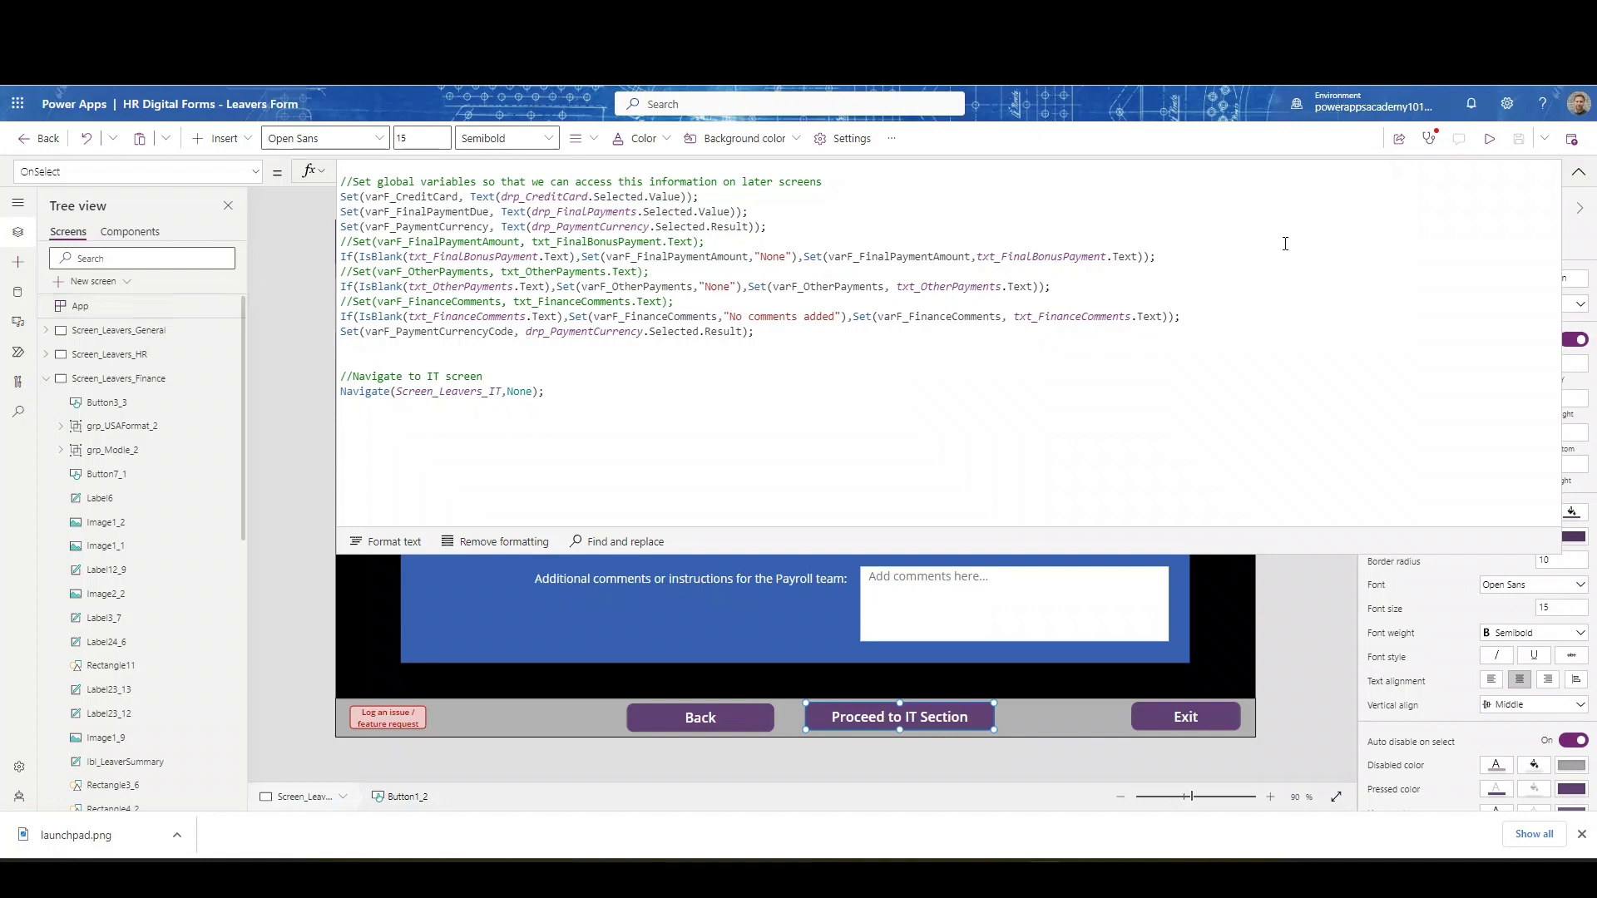
pyautogui.click(1573, 175)
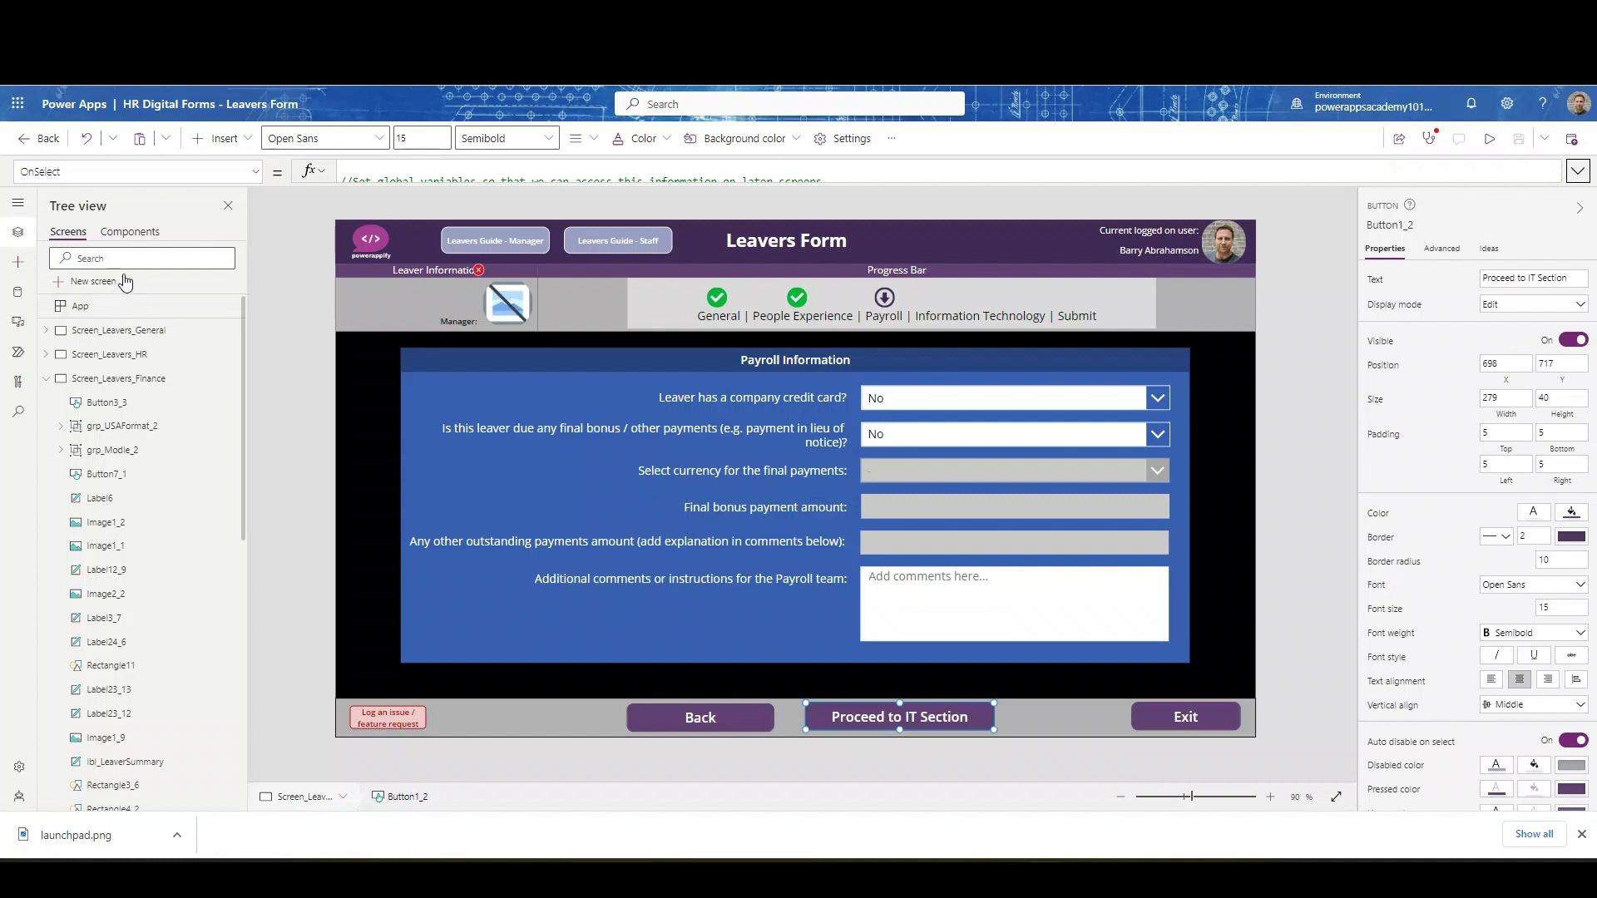
# Step: Open Screen_Leavers_IT and inspect the Laptop checkbox and the Items formula of the keep-inbox-active dropdown
pyautogui.click(46, 378)
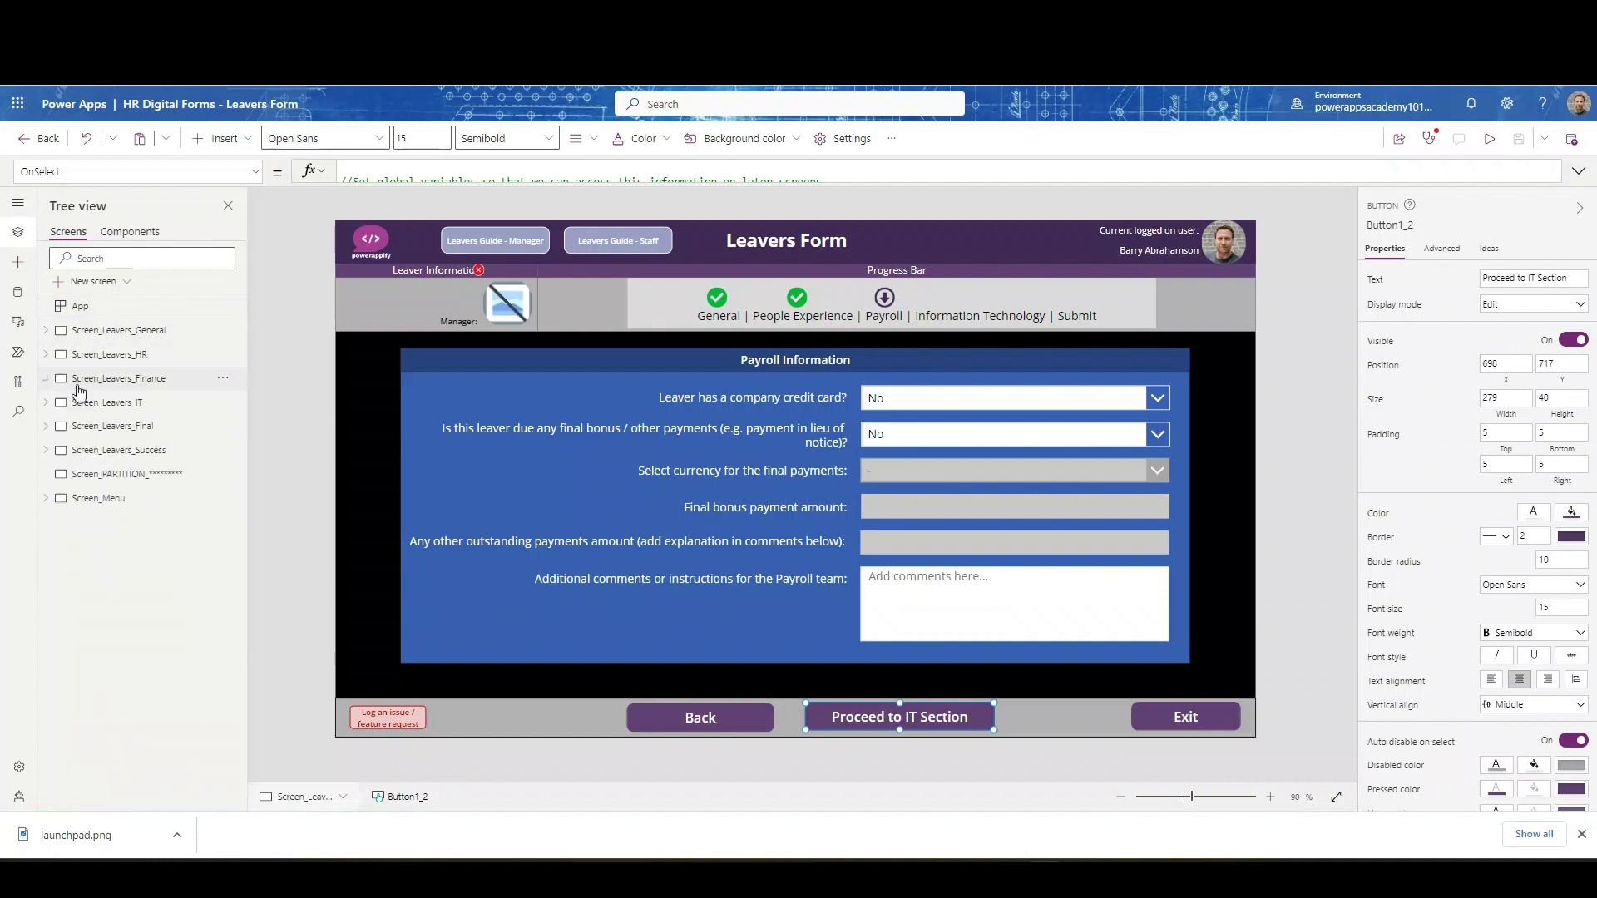
pyautogui.click(136, 404)
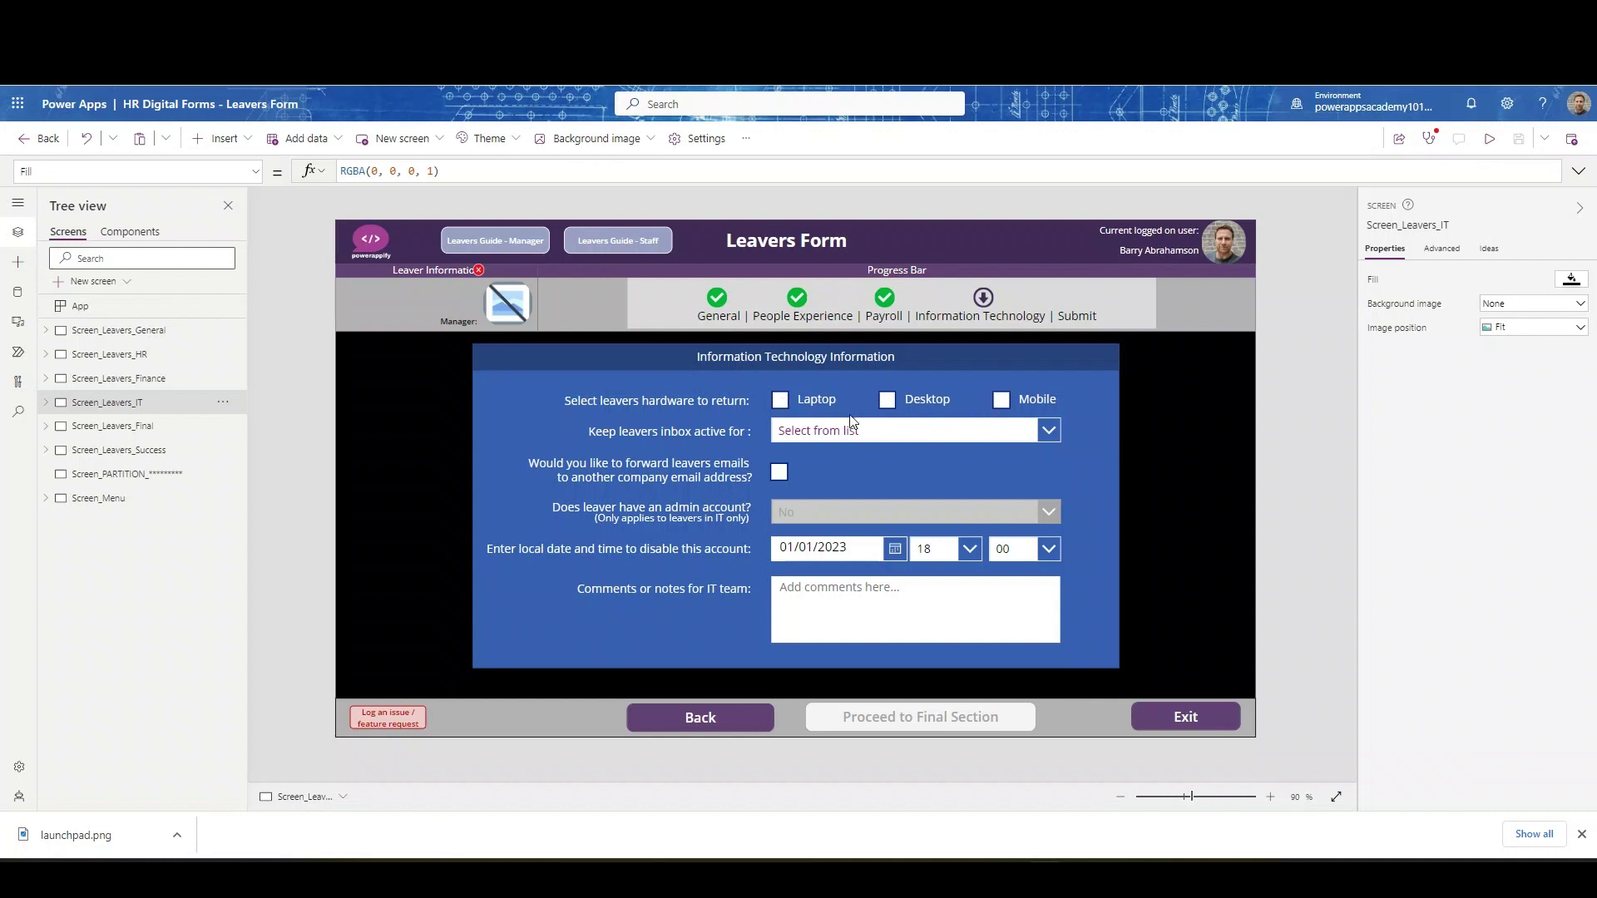
pyautogui.click(779, 411)
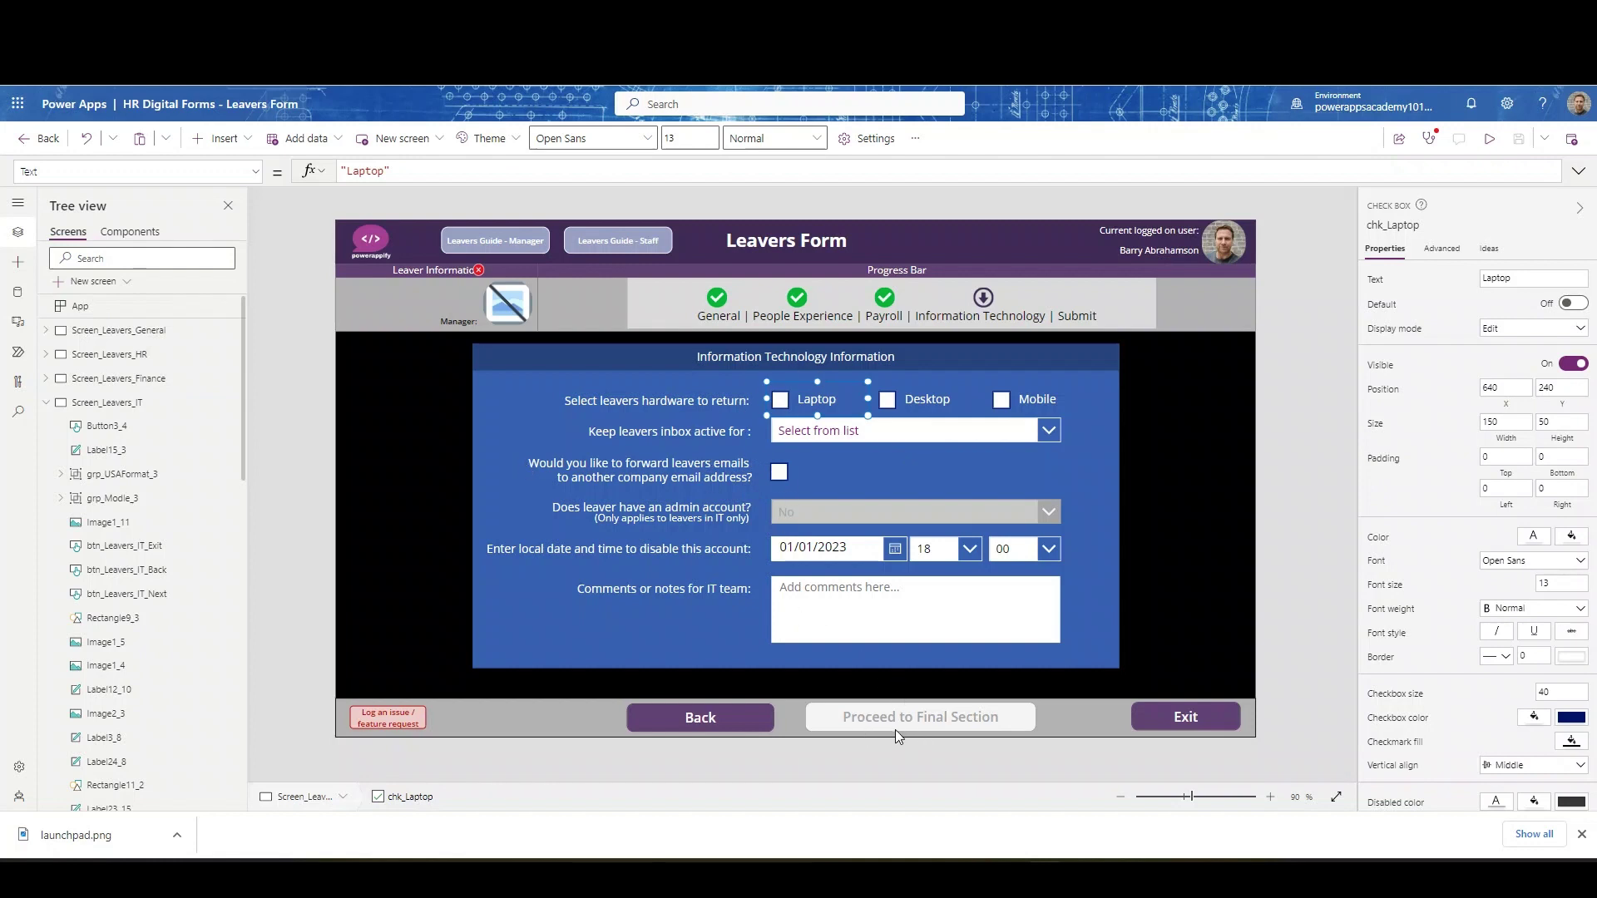
pyautogui.click(975, 436)
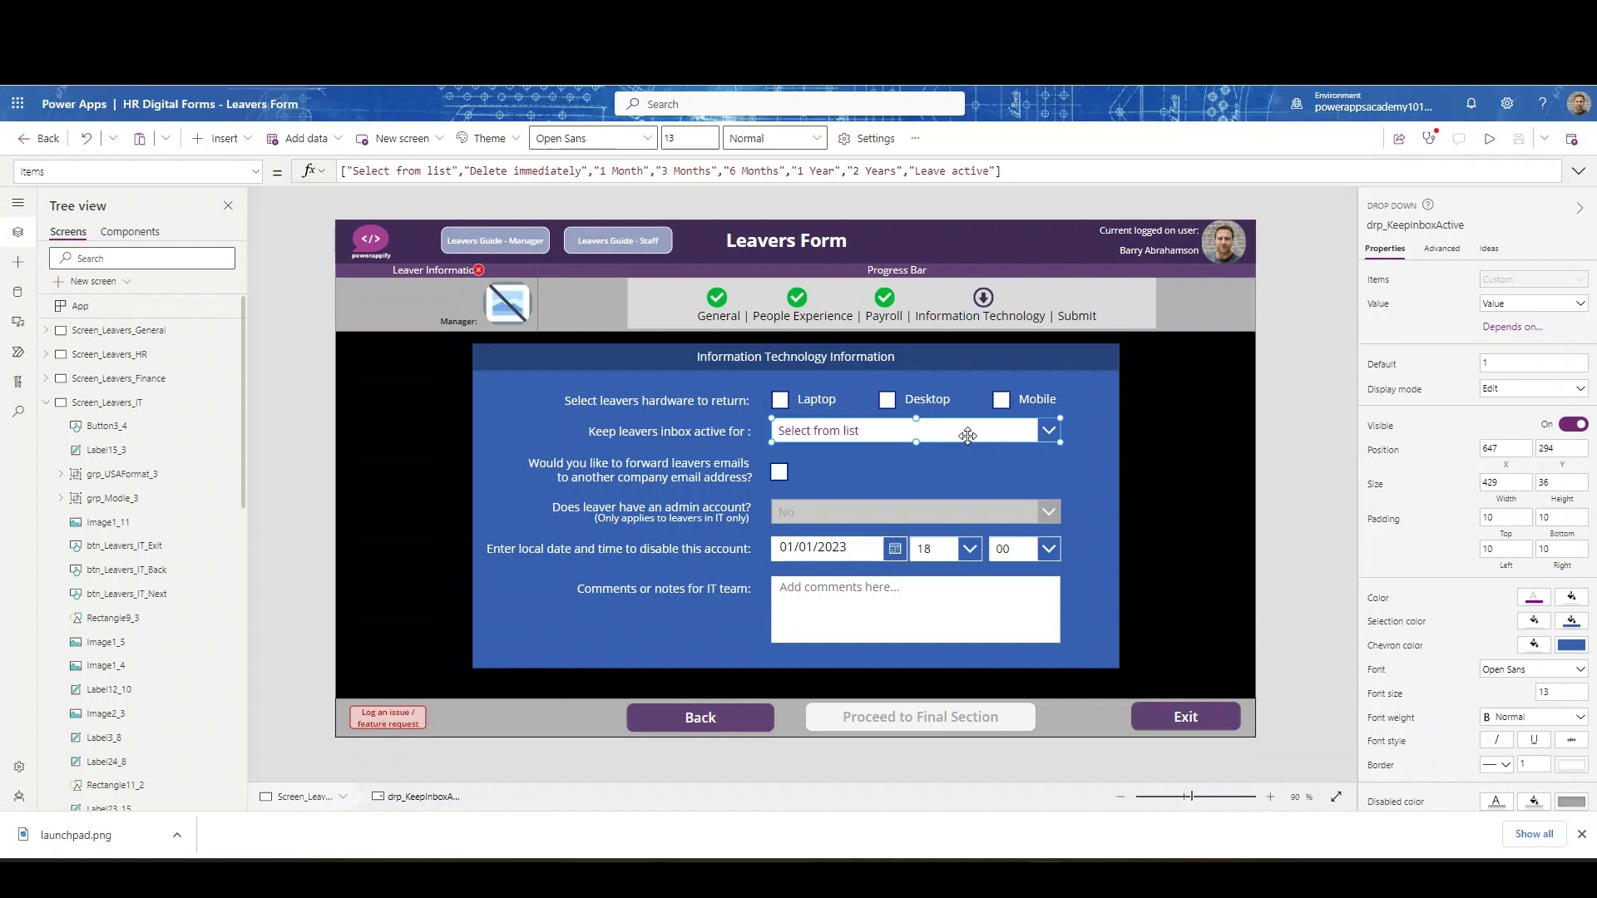
# Step: Tick the forward leavers emails checkbox and inspect the Items formula of the email address combo box it reveals
pyautogui.keyDown('alt'); pyautogui.click(779, 471); pyautogui.keyUp('alt')
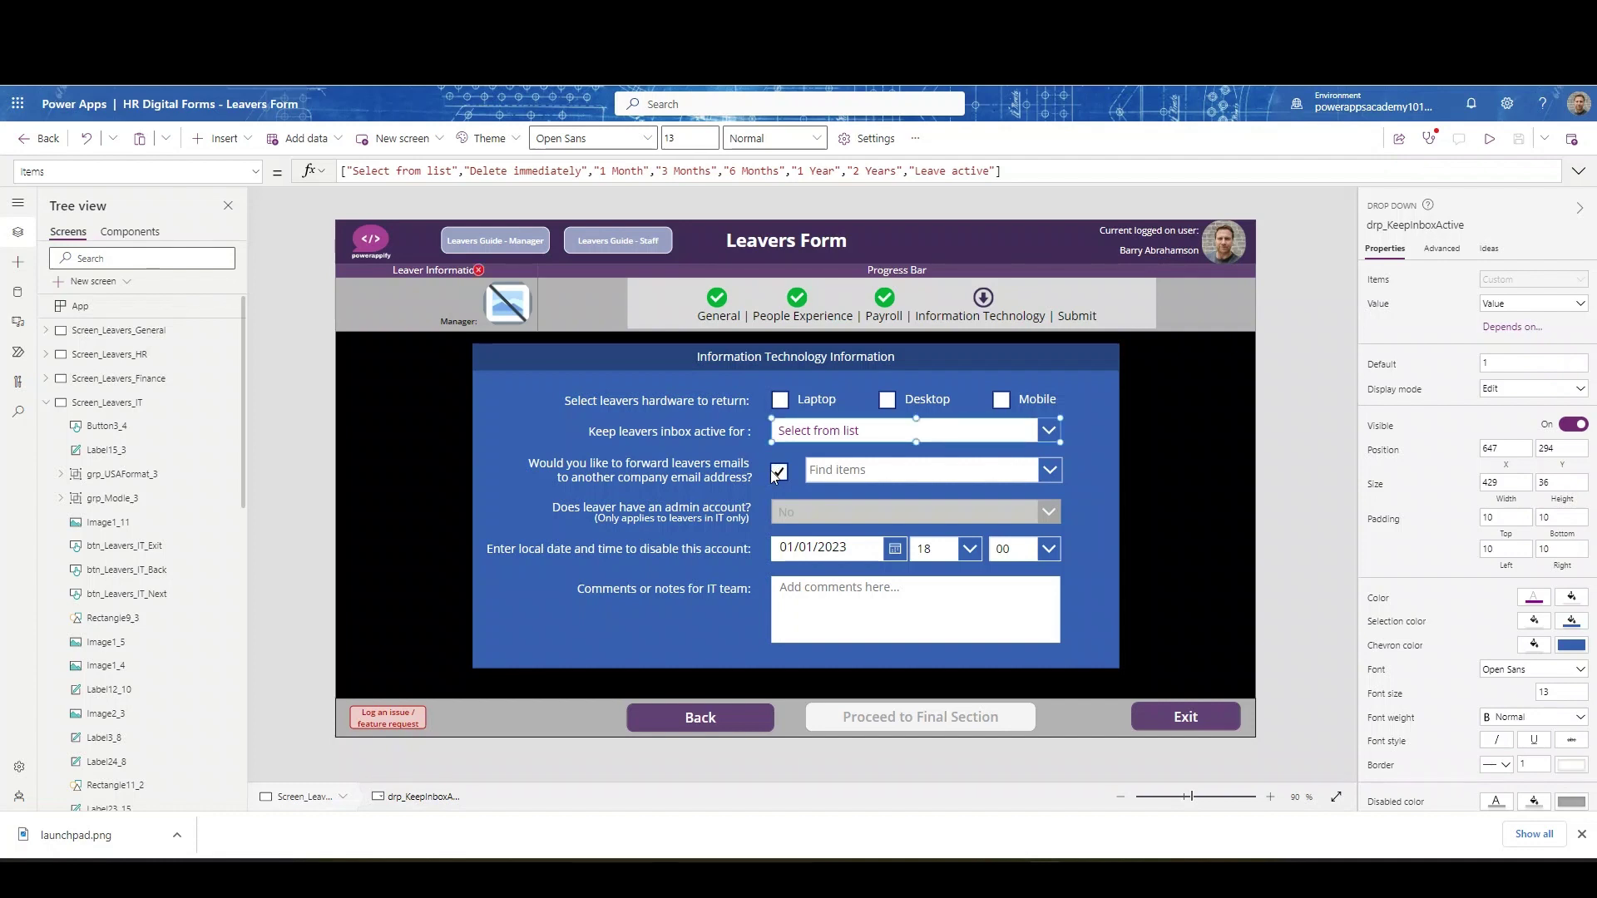
pyautogui.click(920, 475)
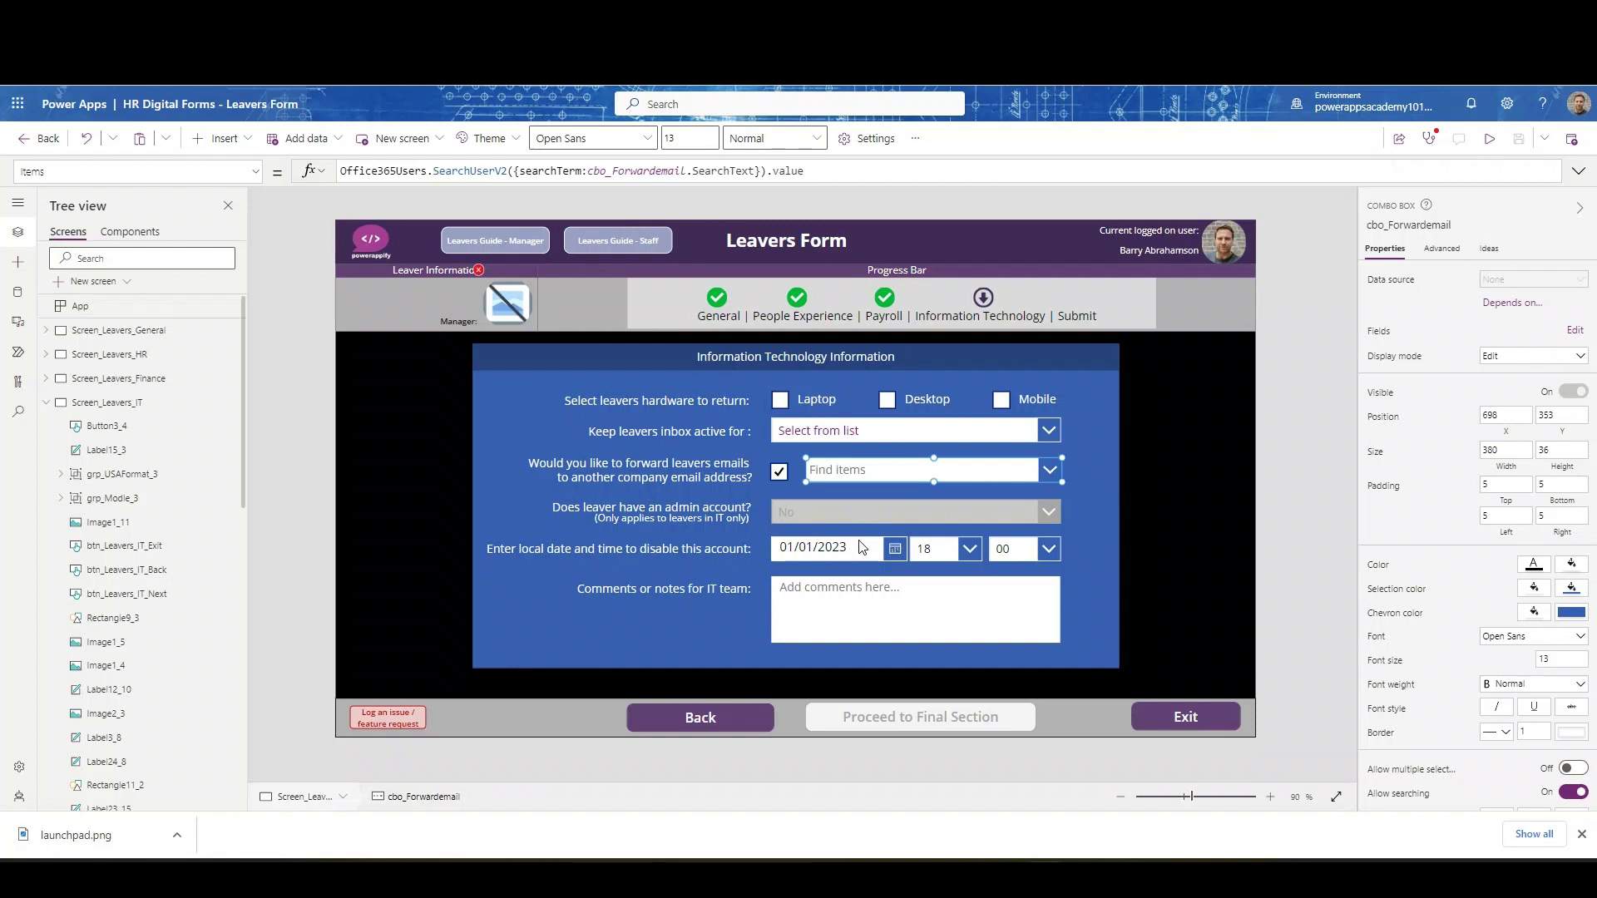
# Step: Remove the "Product" and "Tech" conditions from the admin account dropdown's DisplayMode formula, keeping only varG_Team="IT"
pyautogui.click(783, 520)
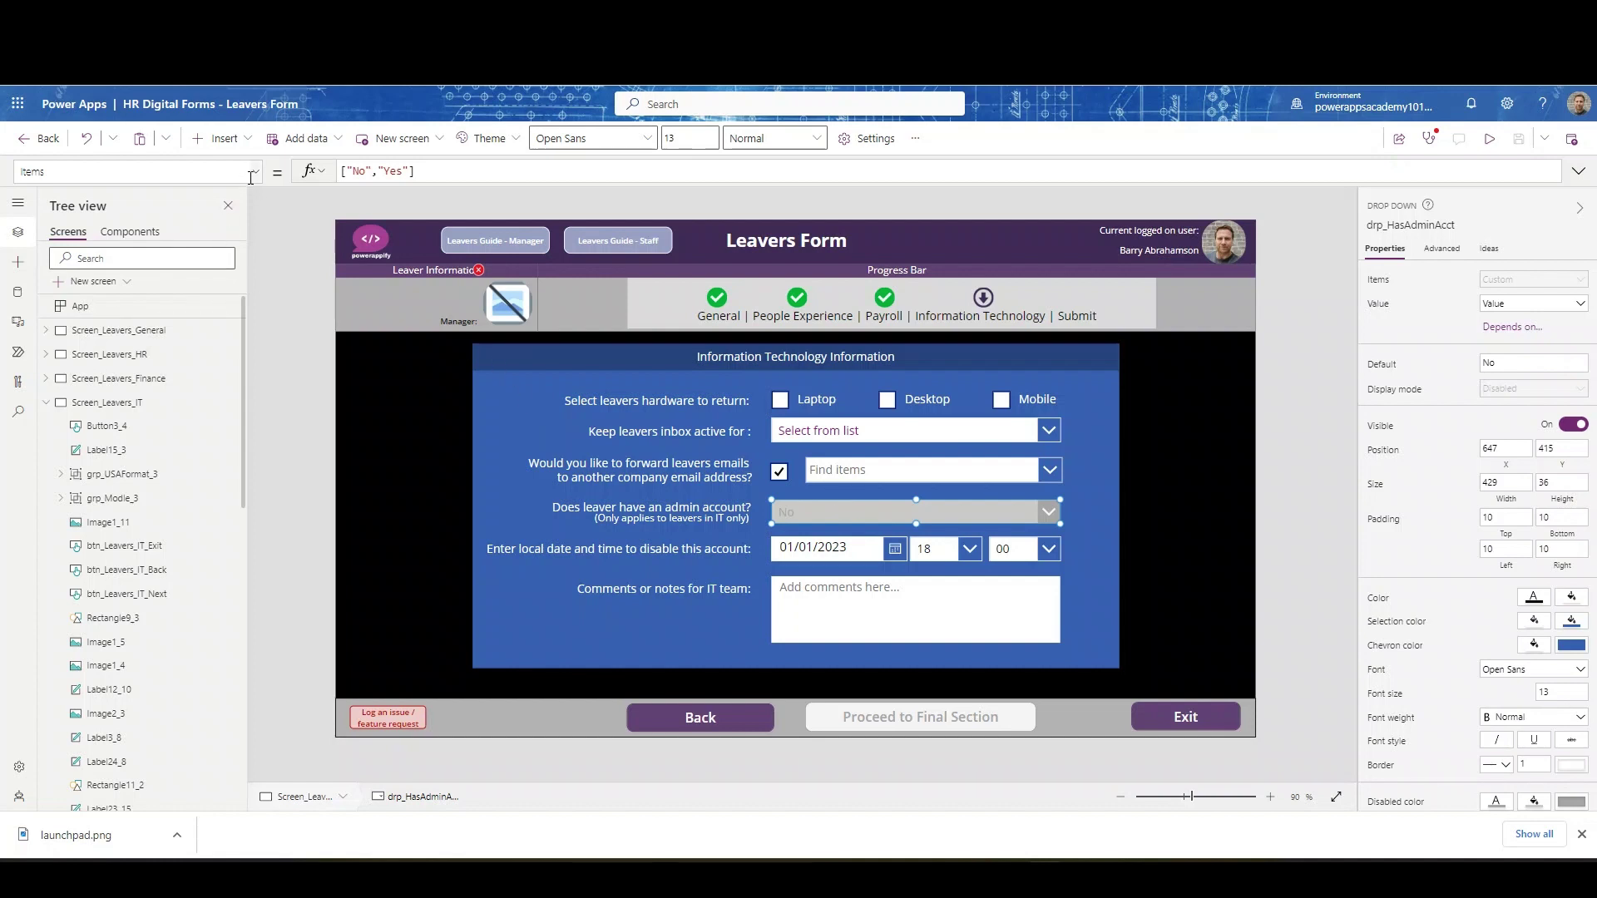
pyautogui.click(259, 173)
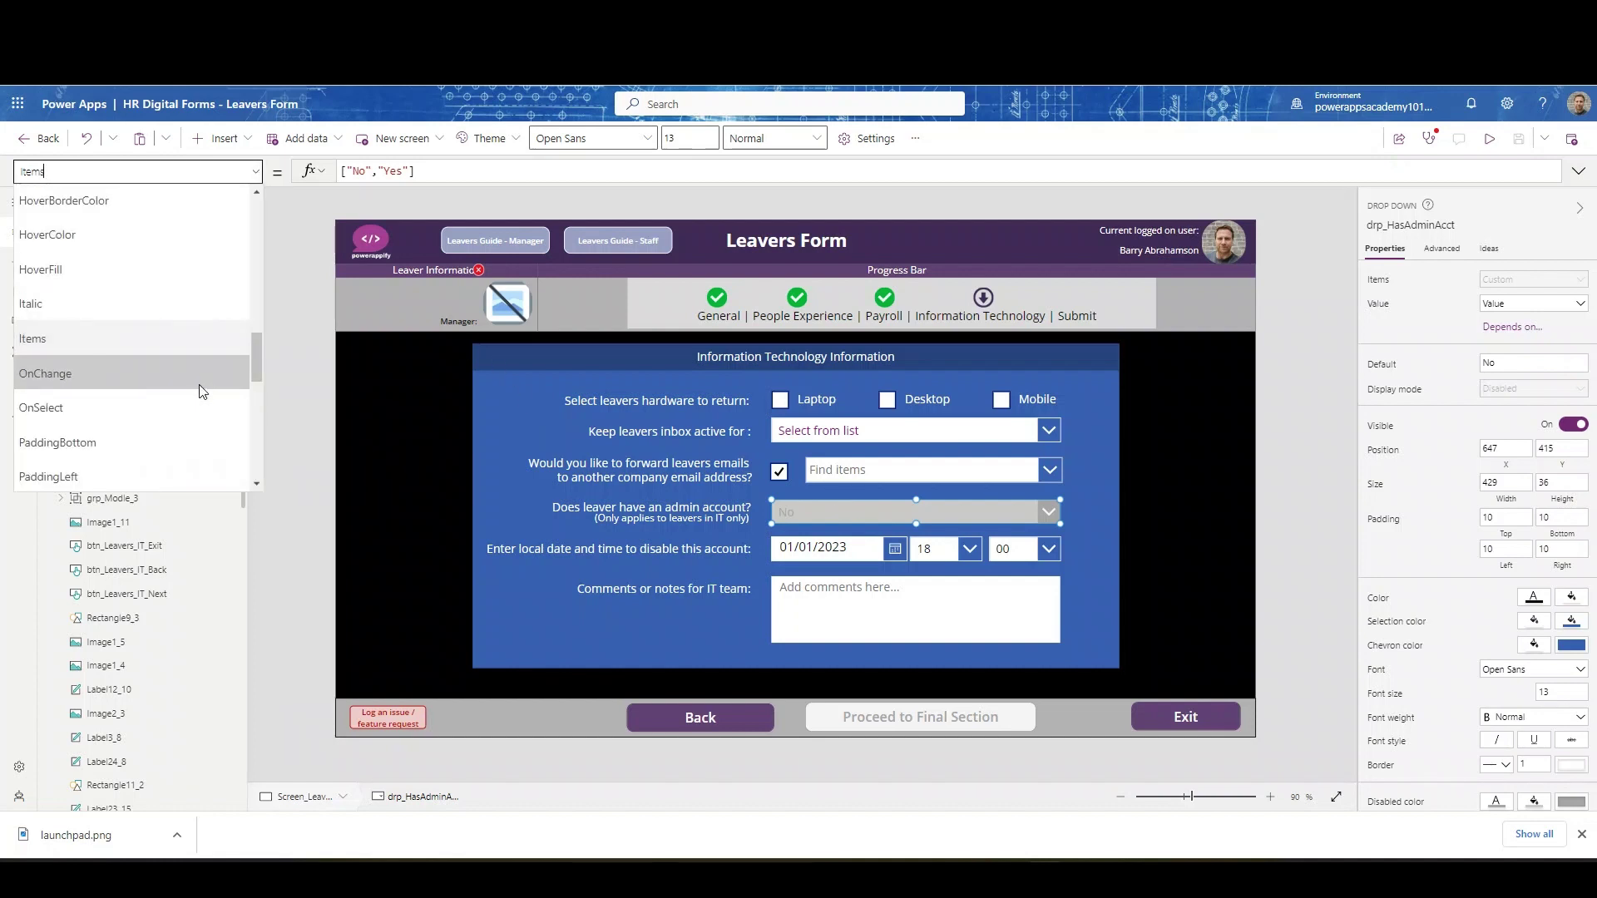
pyautogui.scroll(10, 199, 391)
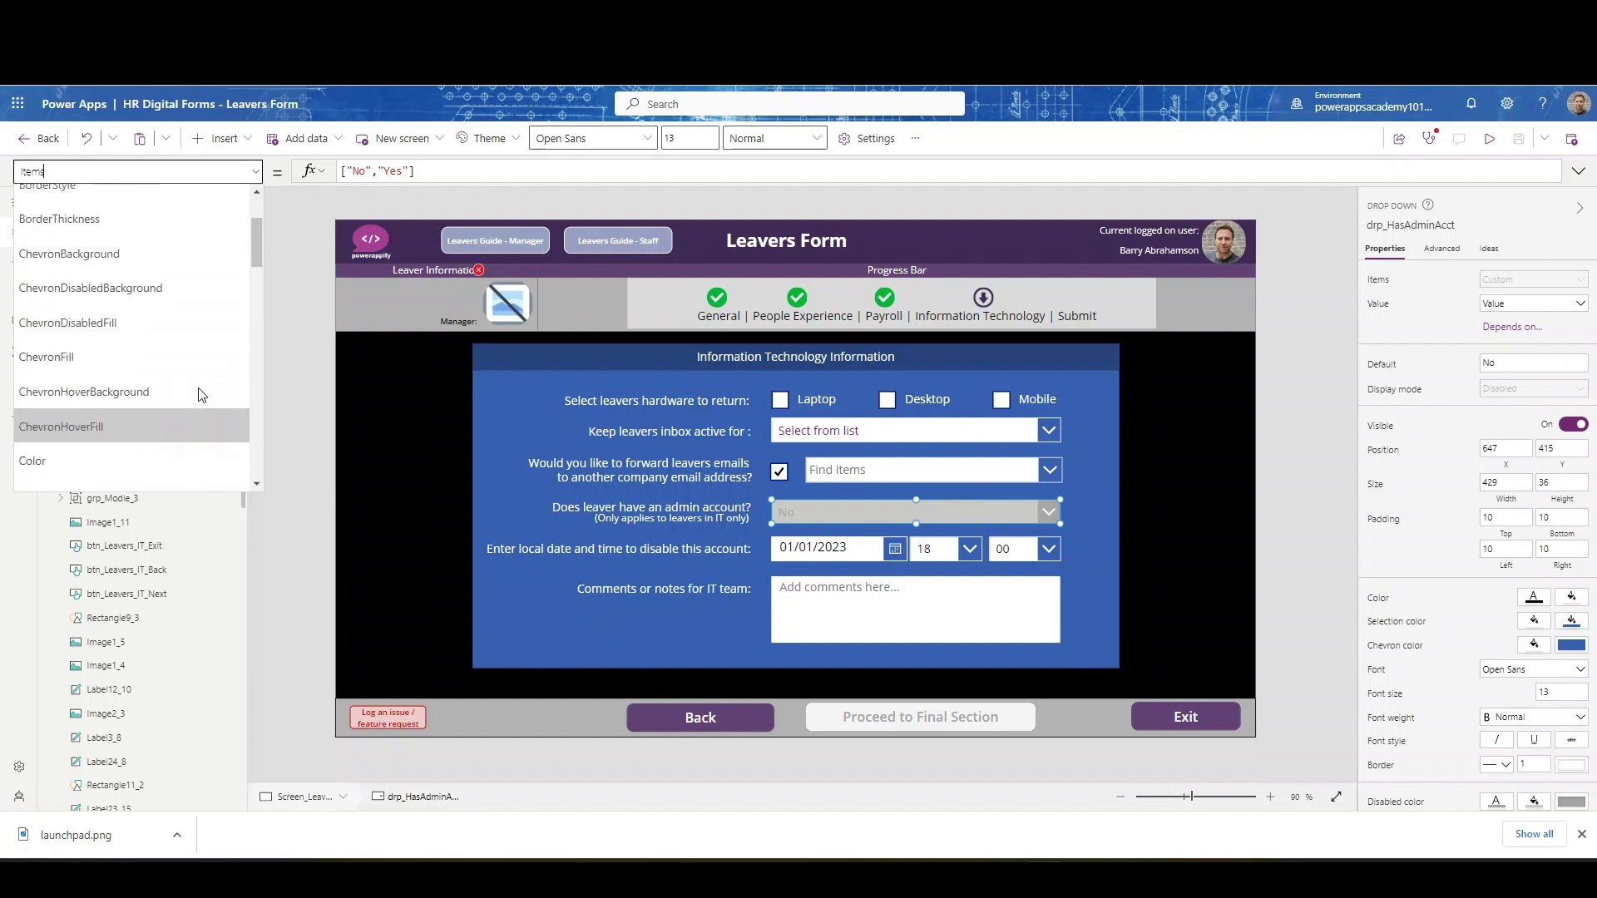
pyautogui.scroll(-5, 198, 389)
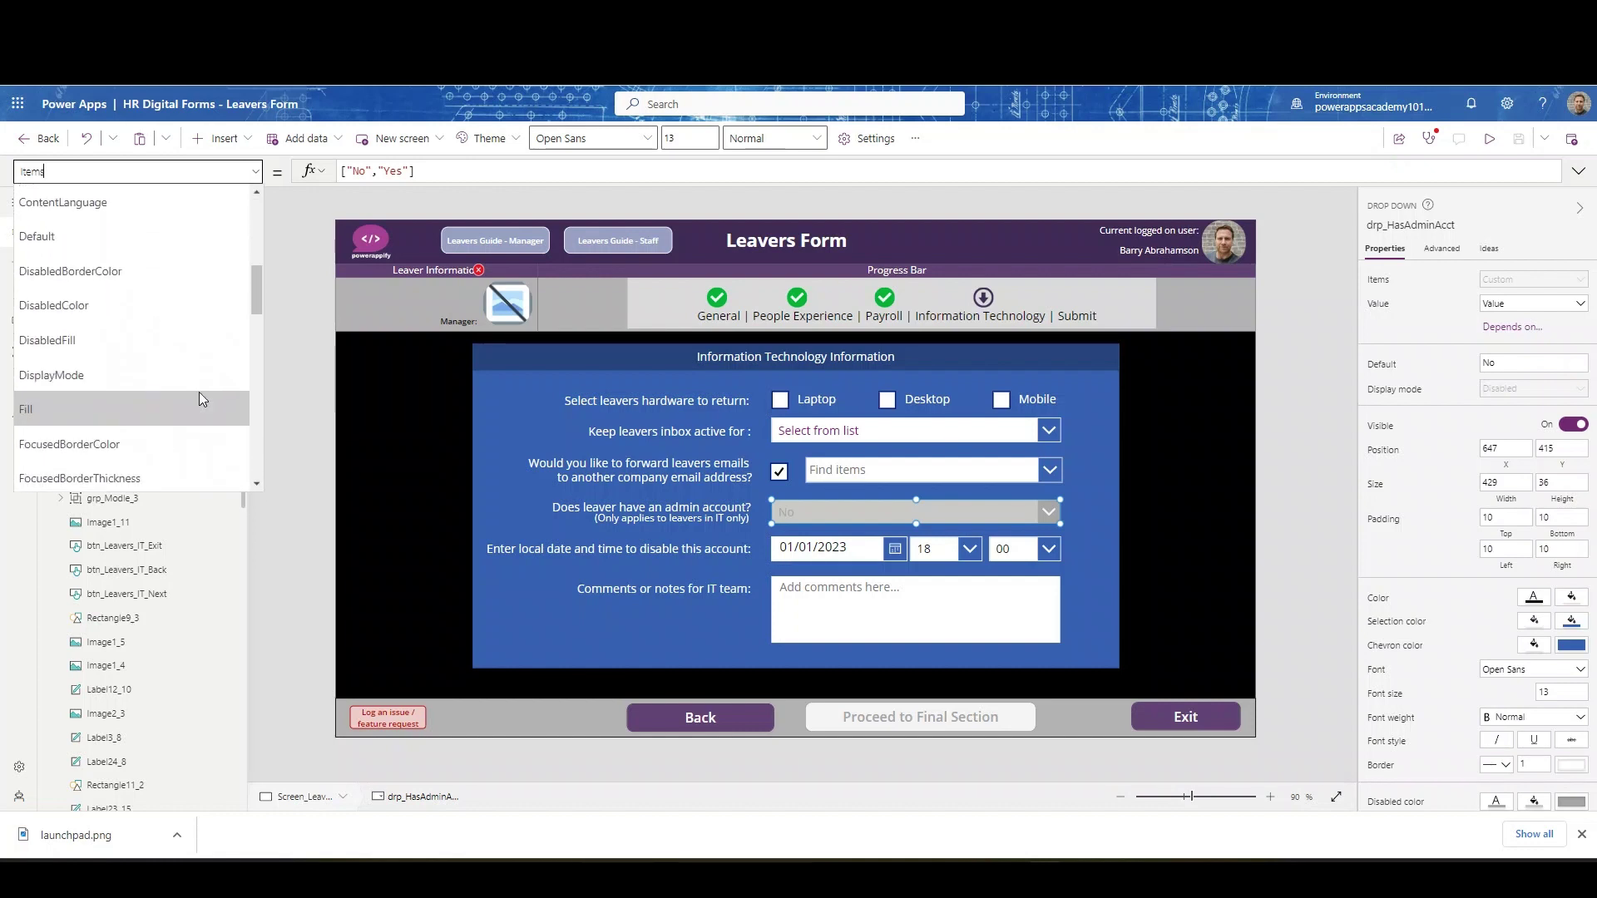
pyautogui.click(193, 381)
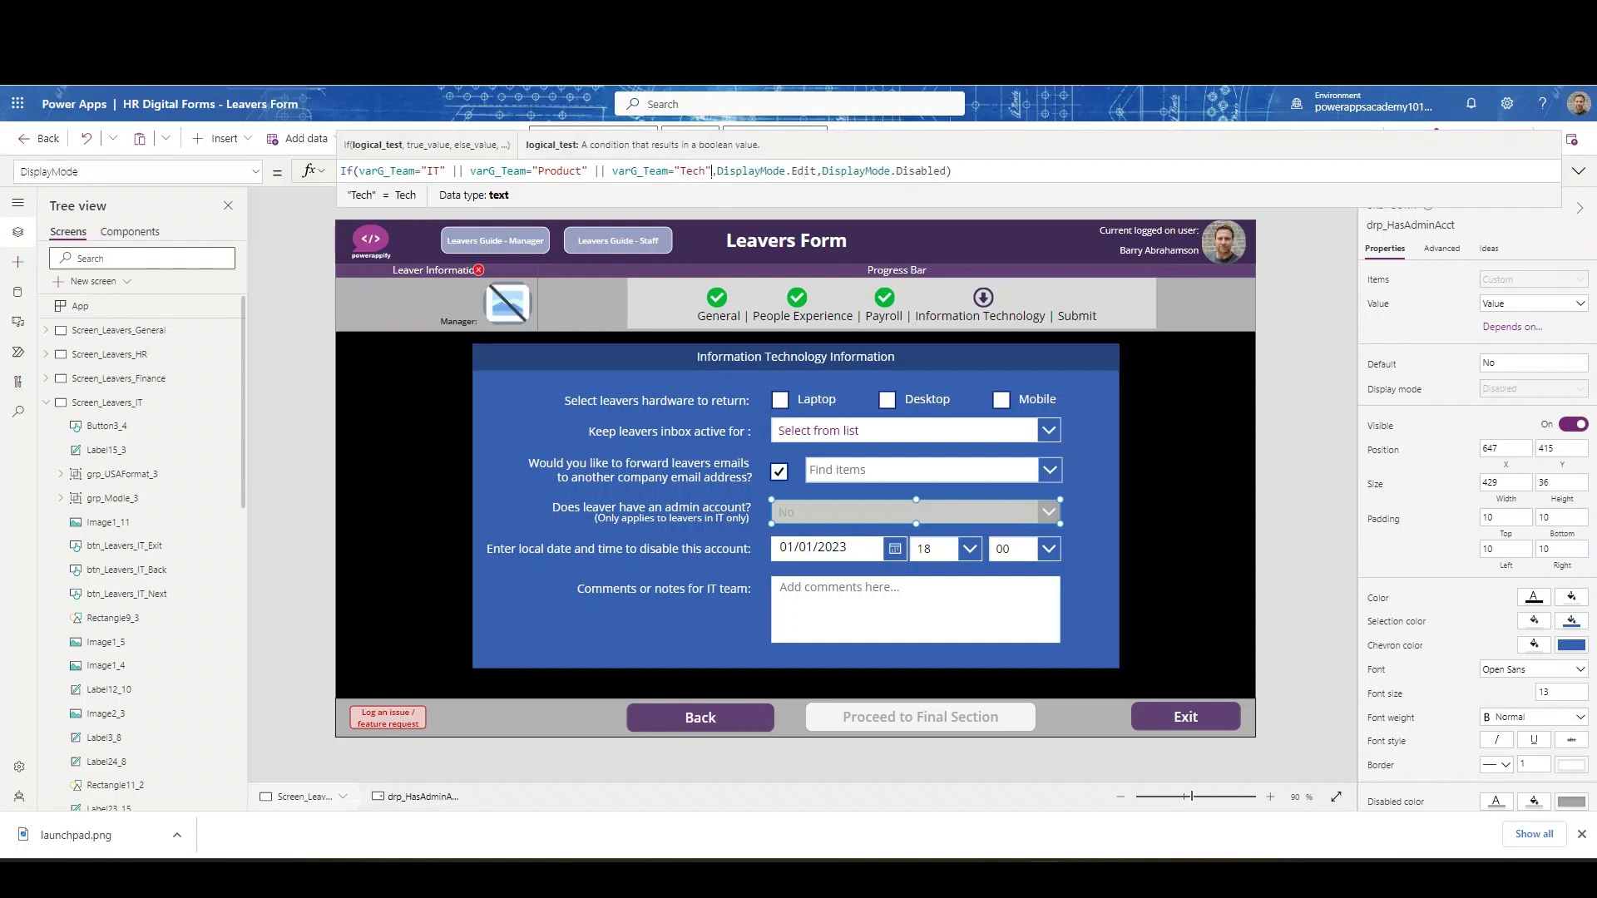
pyautogui.moveTo(709, 171)
pyautogui.mouseDown()
pyautogui.moveTo(953, 170)
pyautogui.moveTo(464, 170)
pyautogui.mouseUp()
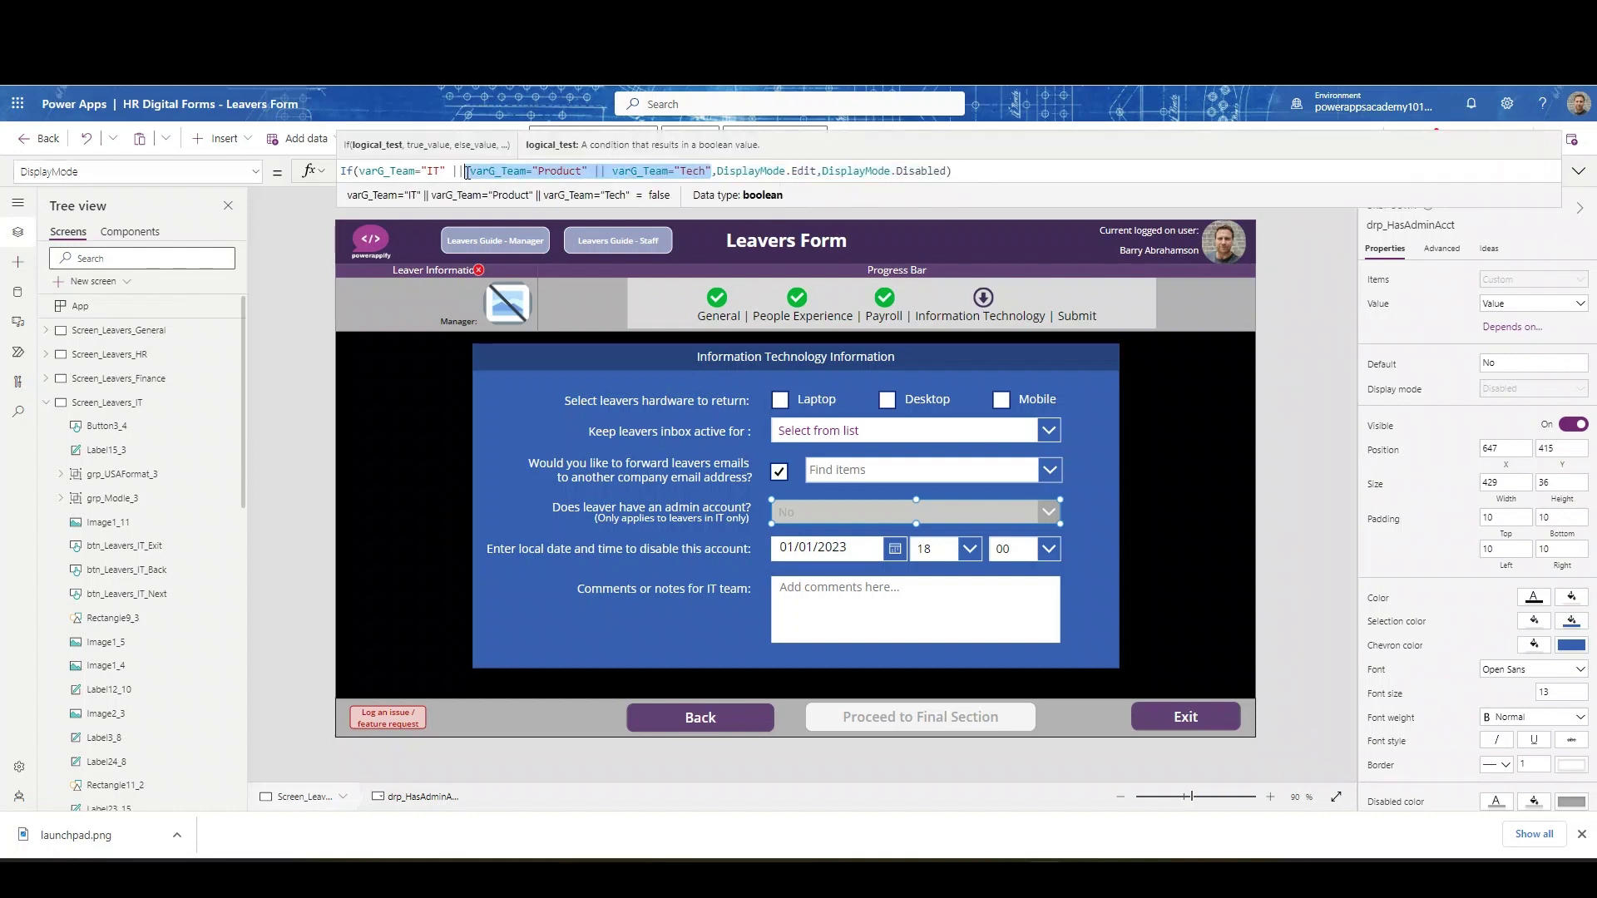
pyautogui.press('BackSpace')
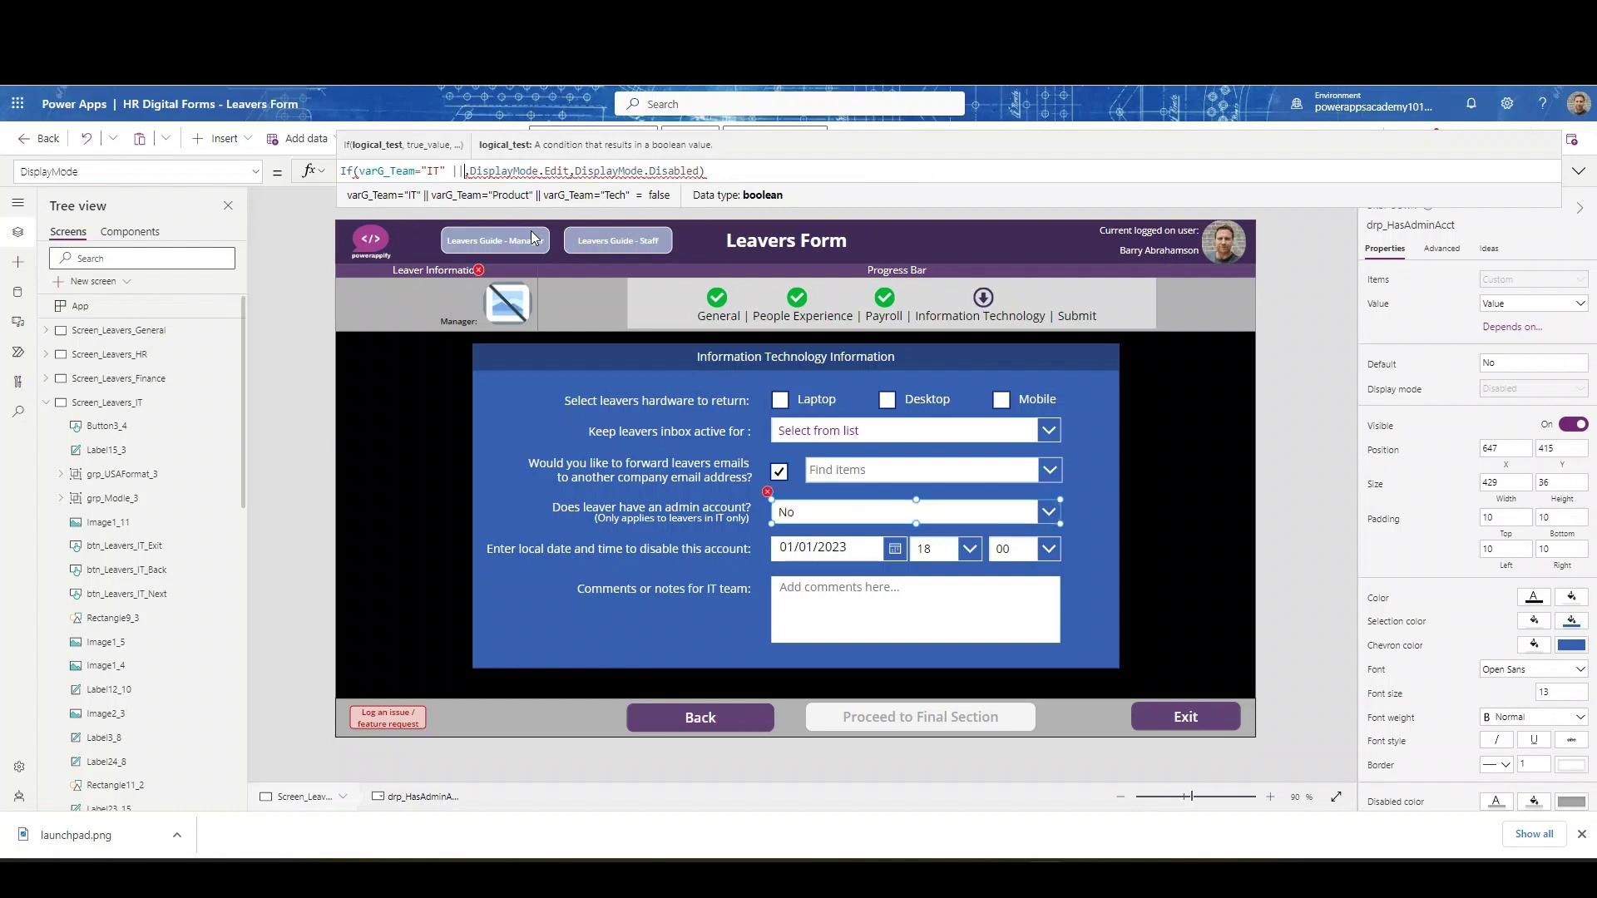
pyautogui.press('BackSpace')
pyautogui.press('BackSpace')
pyautogui.press('BackSpace')
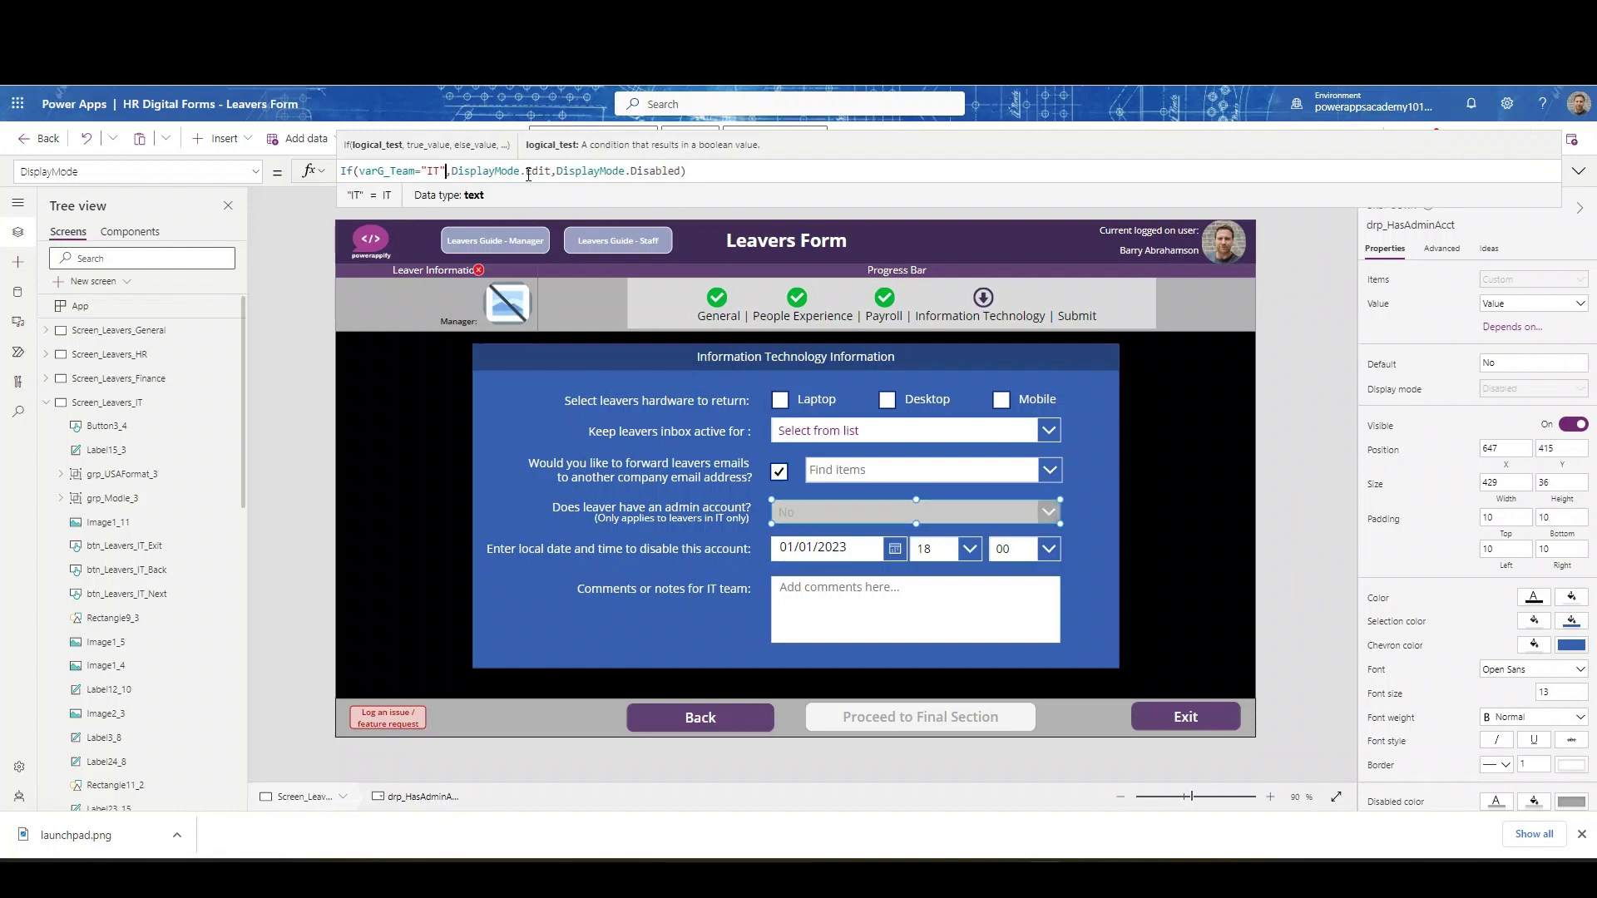
pyautogui.click(1256, 576)
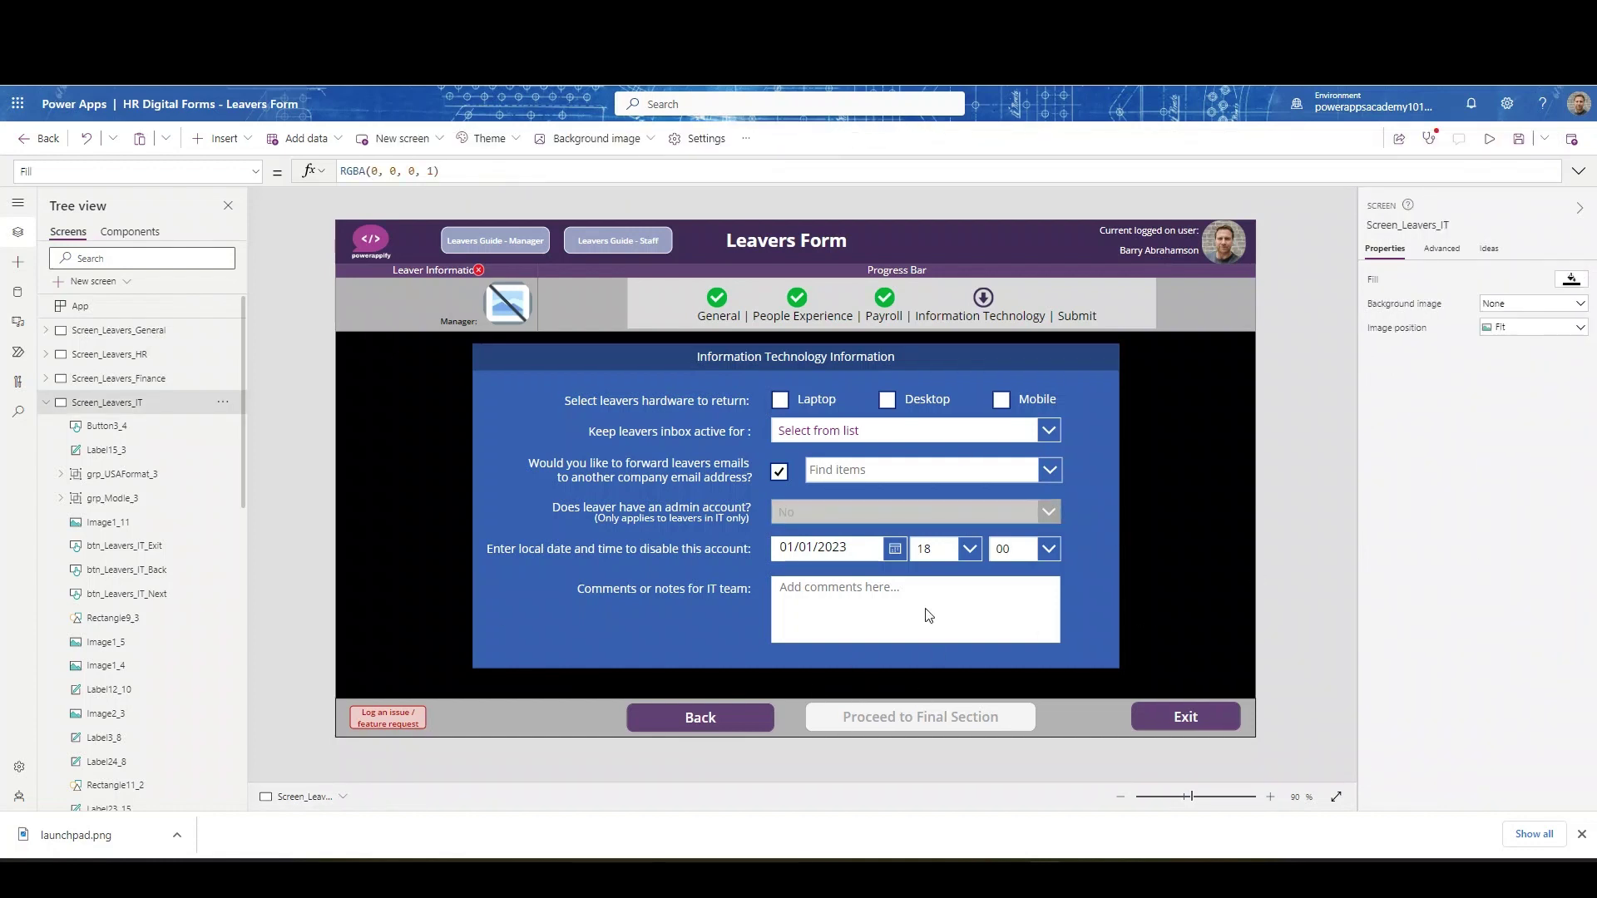
# Step: Inspect the account-disable date picker's DefaultDate, the insertable controls, and the Items formula of the hour dropdown
pyautogui.click(845, 556)
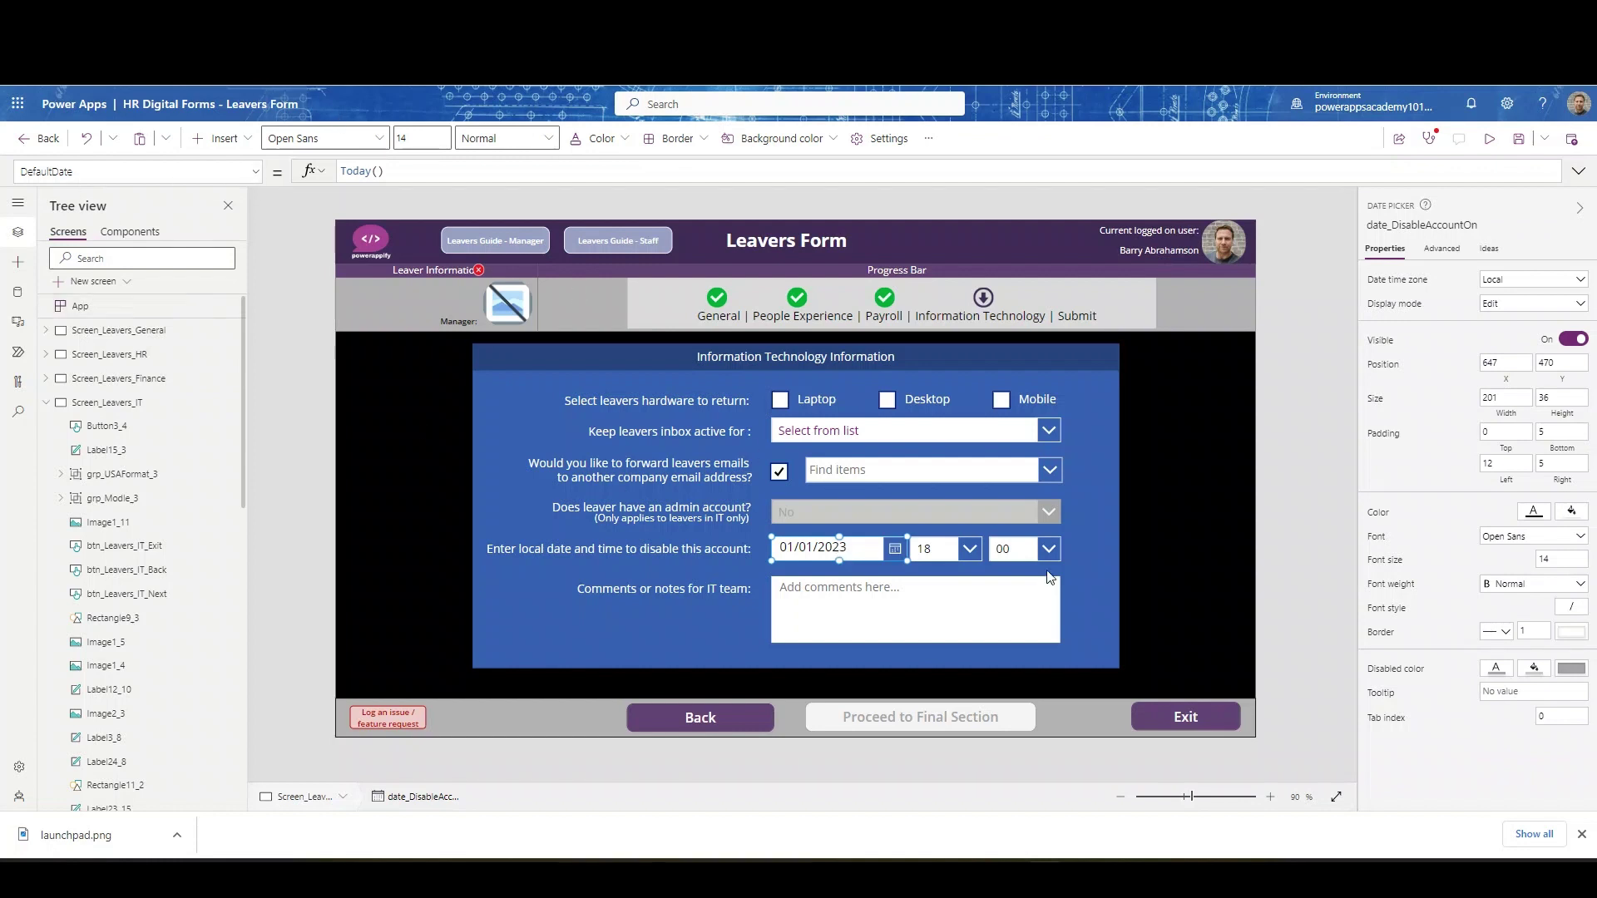
pyautogui.click(226, 138)
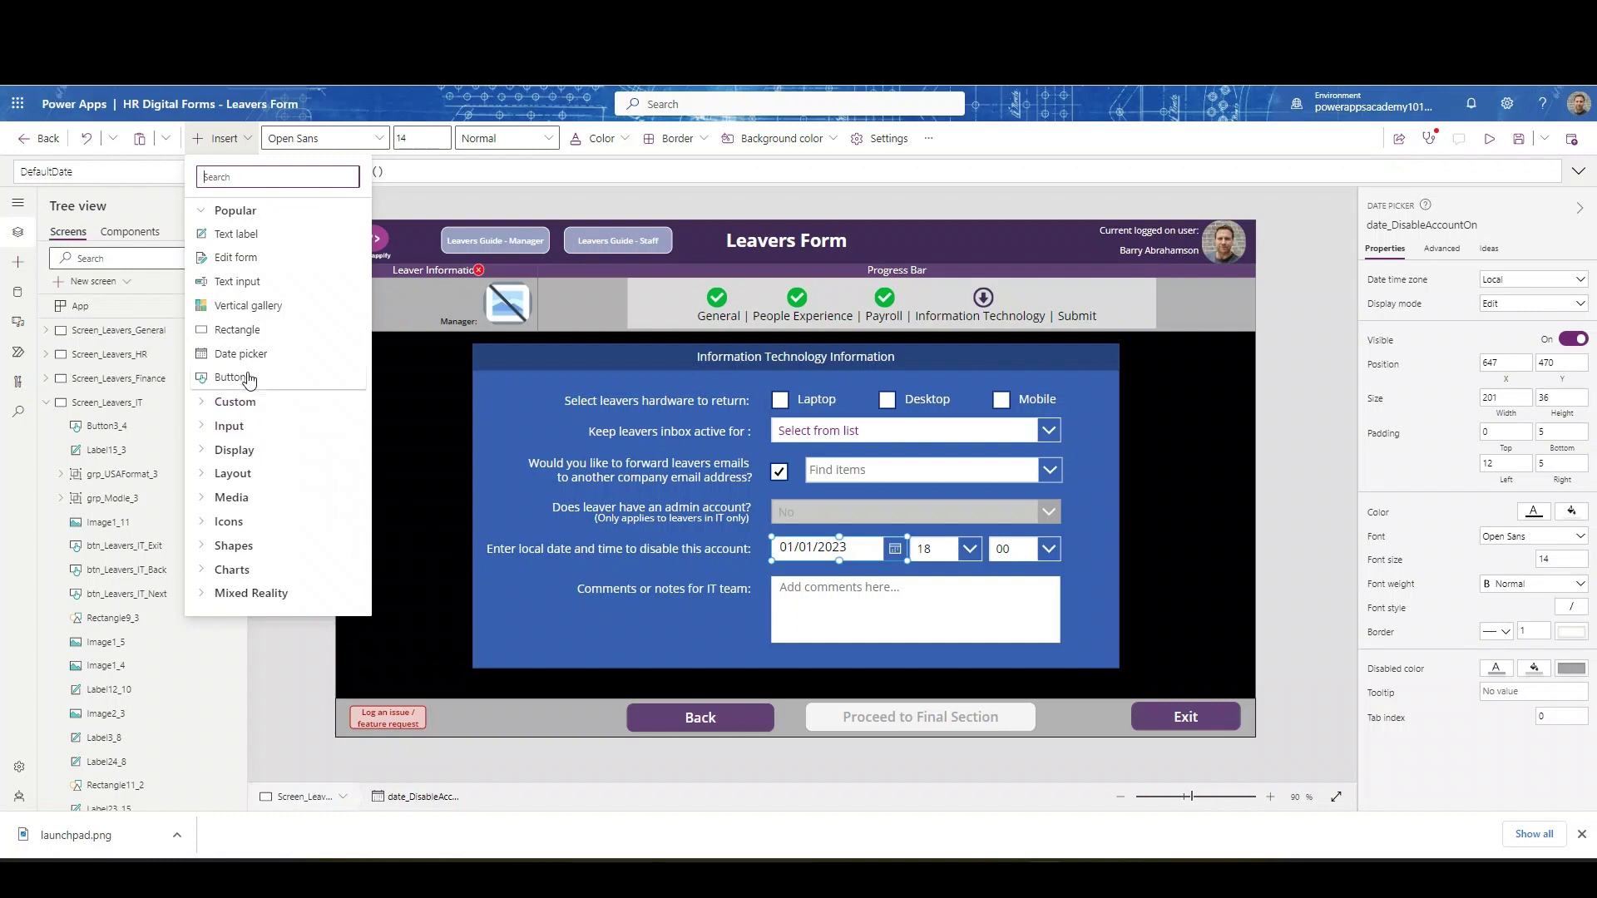
pyautogui.click(947, 555)
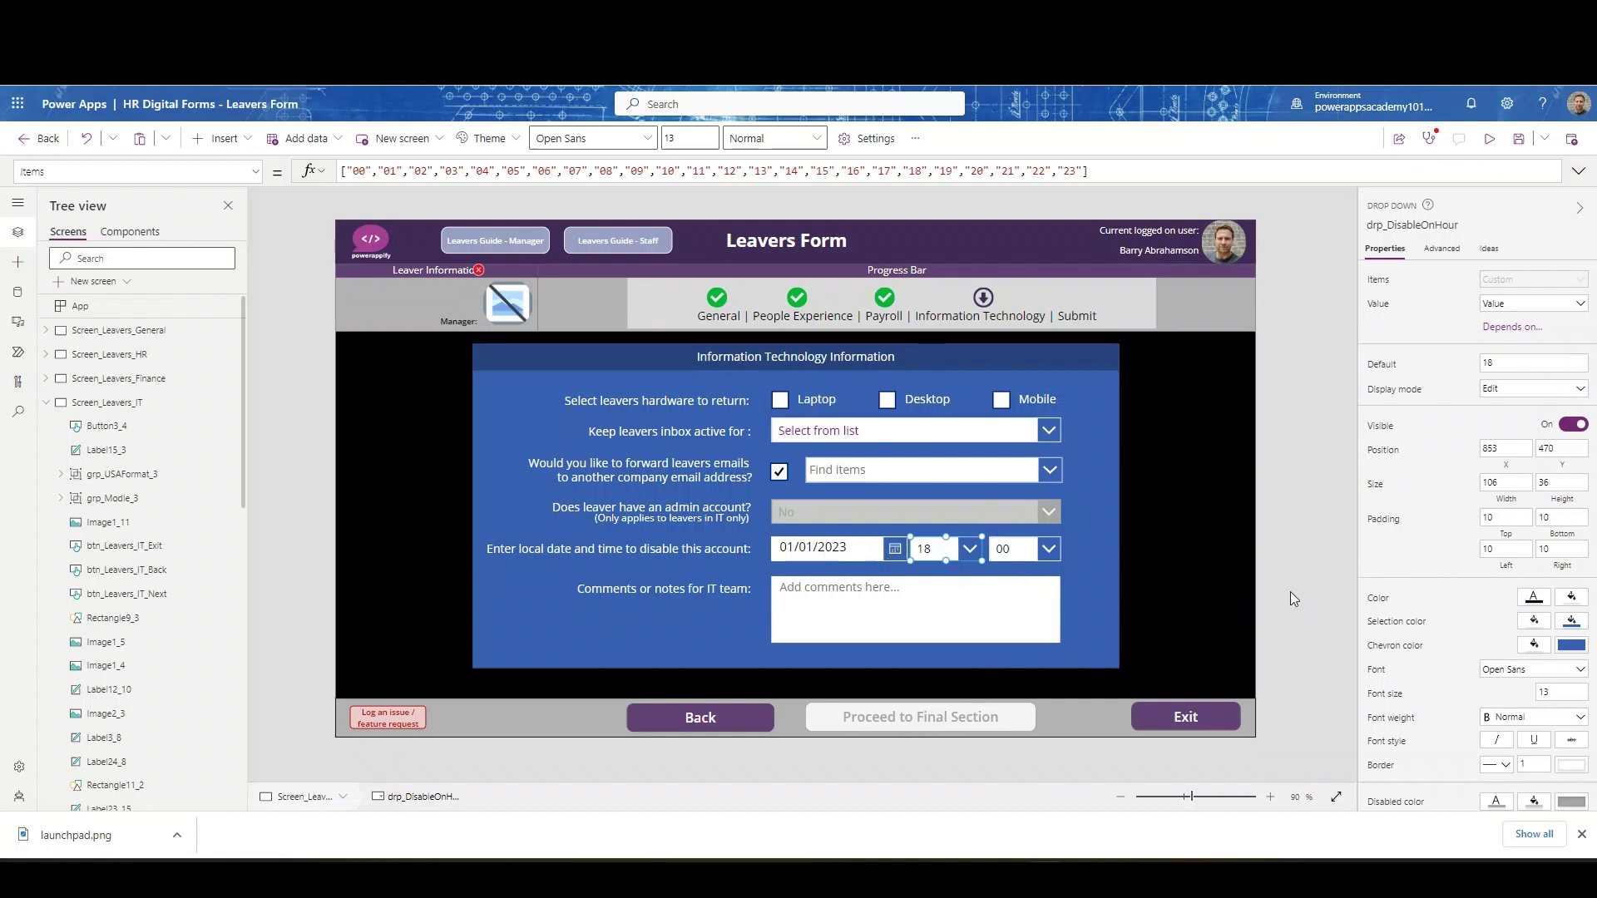
# Step: Check the IT comments input and read the full OnSelect formula of the Proceed to Final Section button
pyautogui.click(841, 609)
pyautogui.click(879, 716)
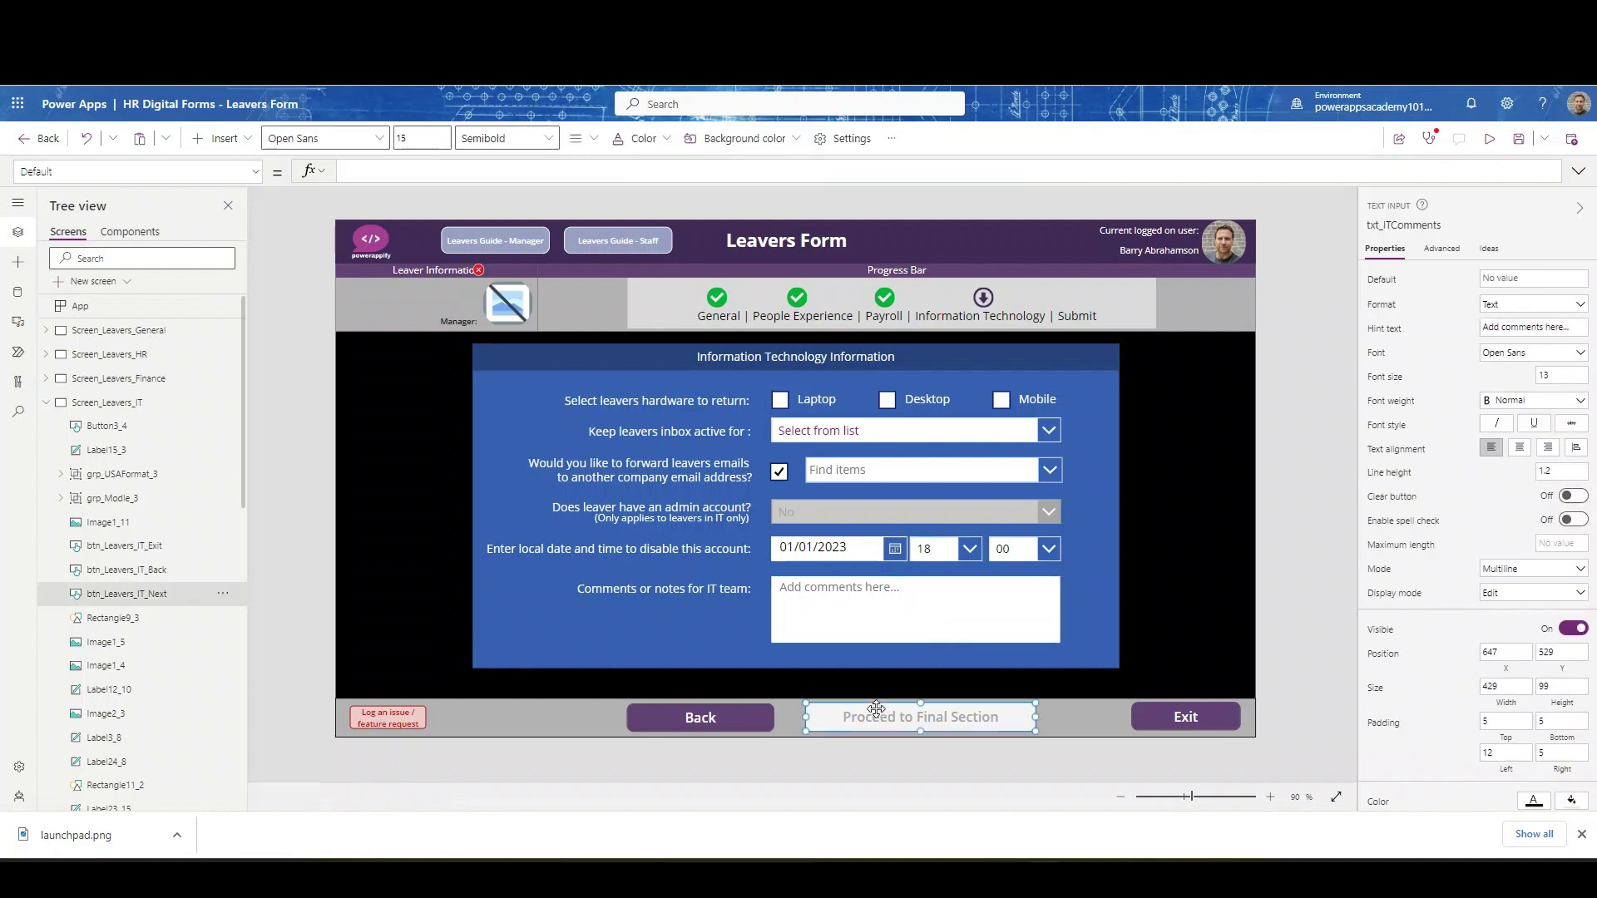
pyautogui.moveTo(865, 184); pyautogui.dragTo(873, 618)
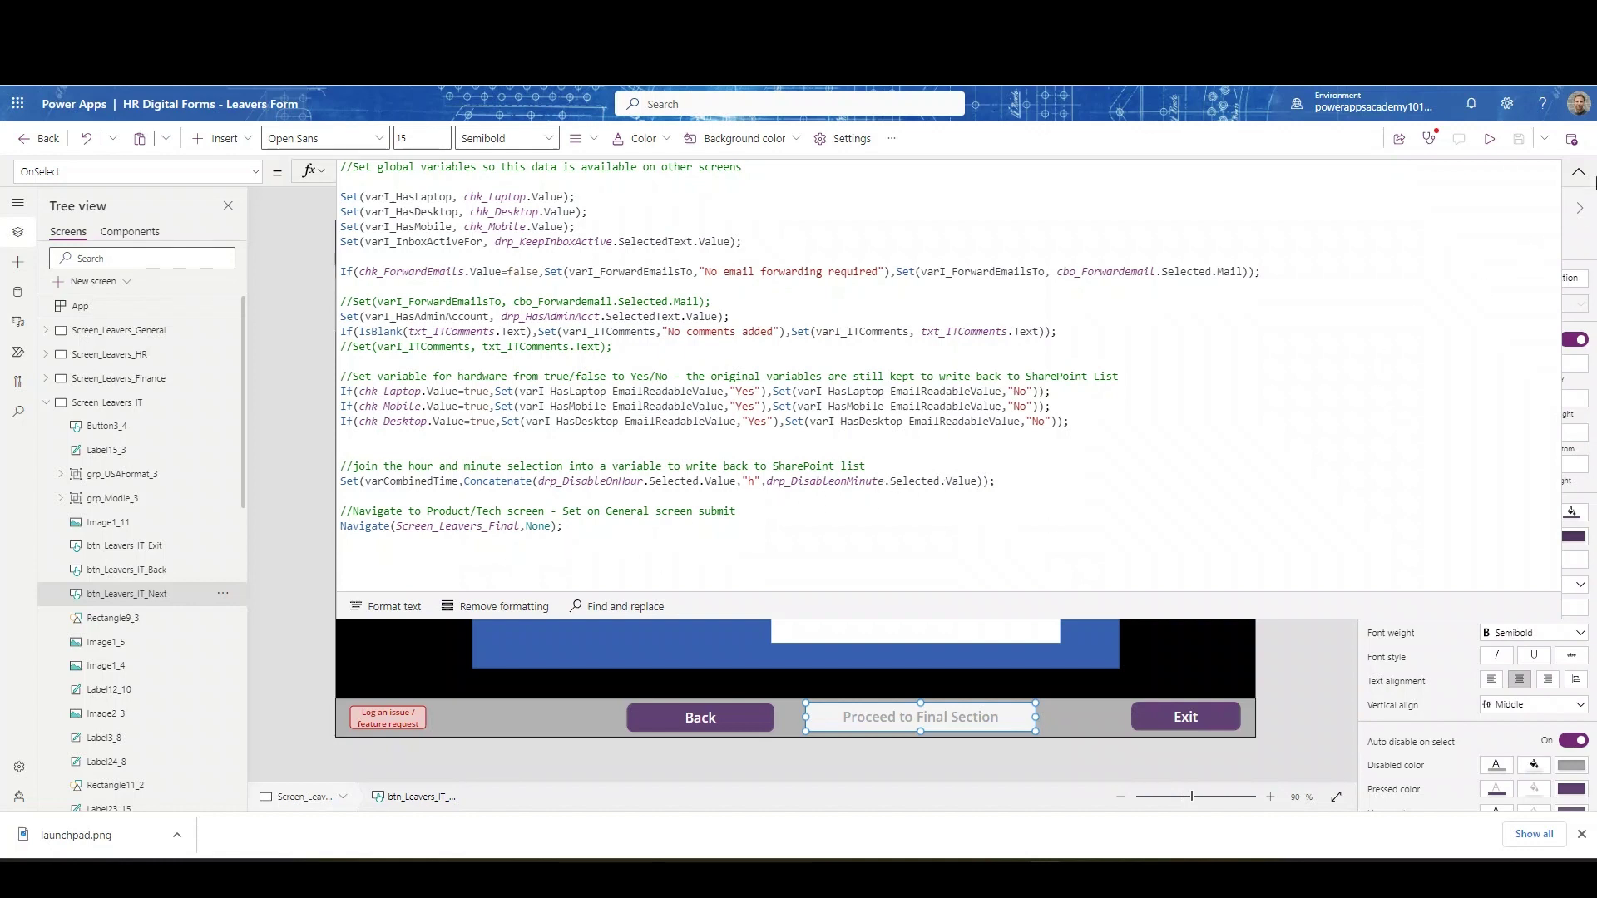
pyautogui.click(1578, 171)
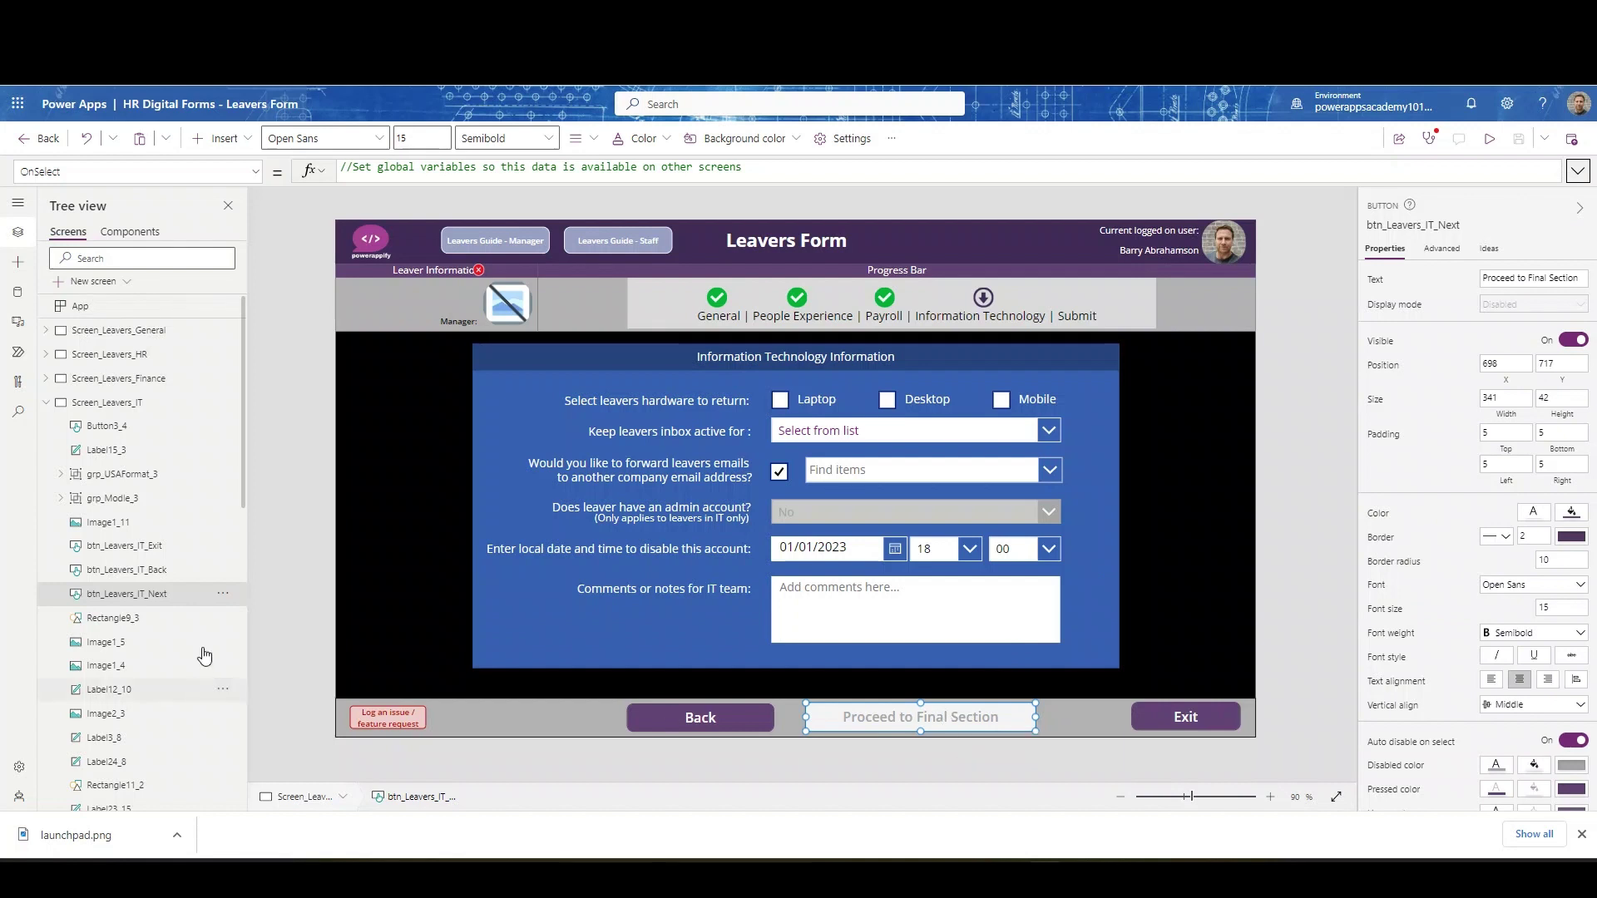
# Step: Open the Screen_Leavers_Final screen and inspect the star rating control in its feedback section
pyautogui.click(47, 403)
pyautogui.click(118, 430)
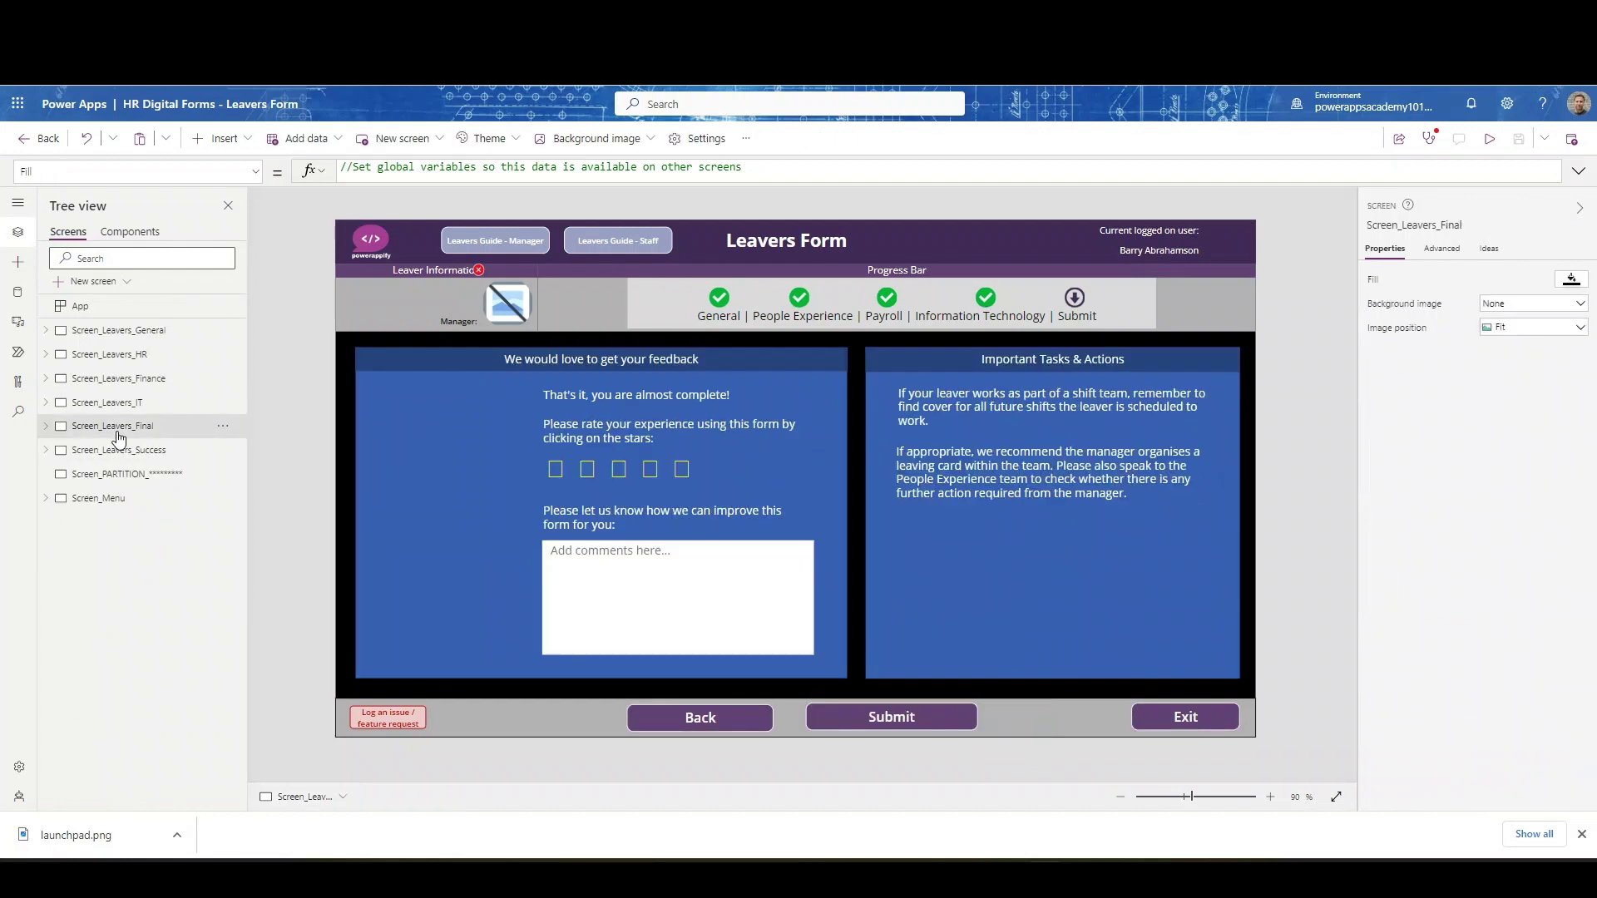
pyautogui.click(625, 471)
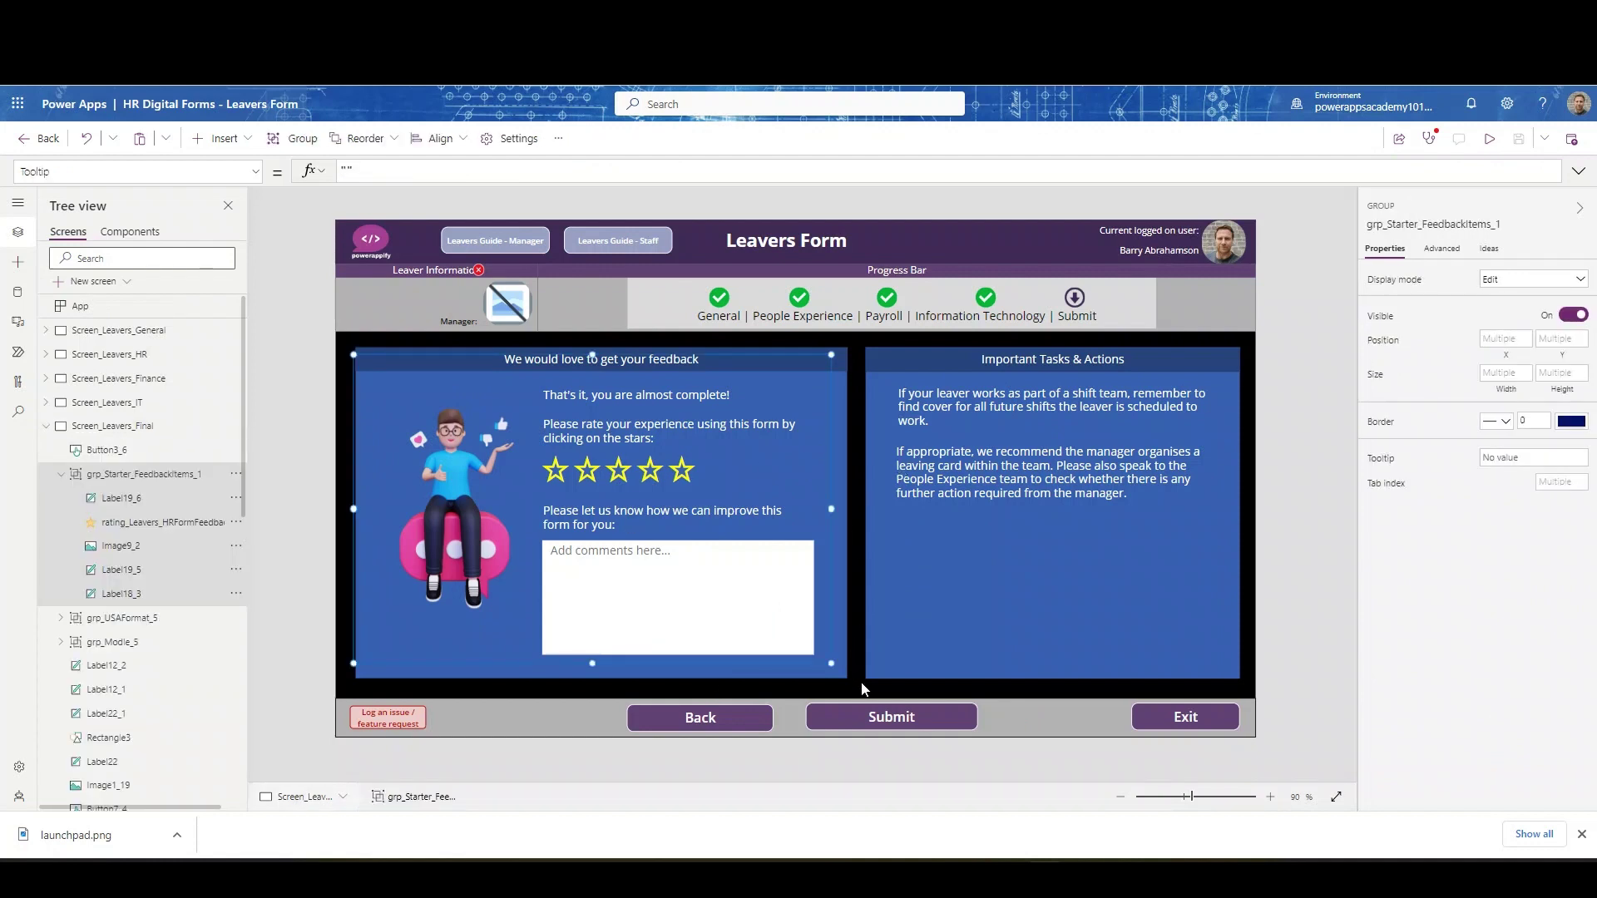
pyautogui.click(595, 491)
pyautogui.click(607, 481)
pyautogui.click(604, 476)
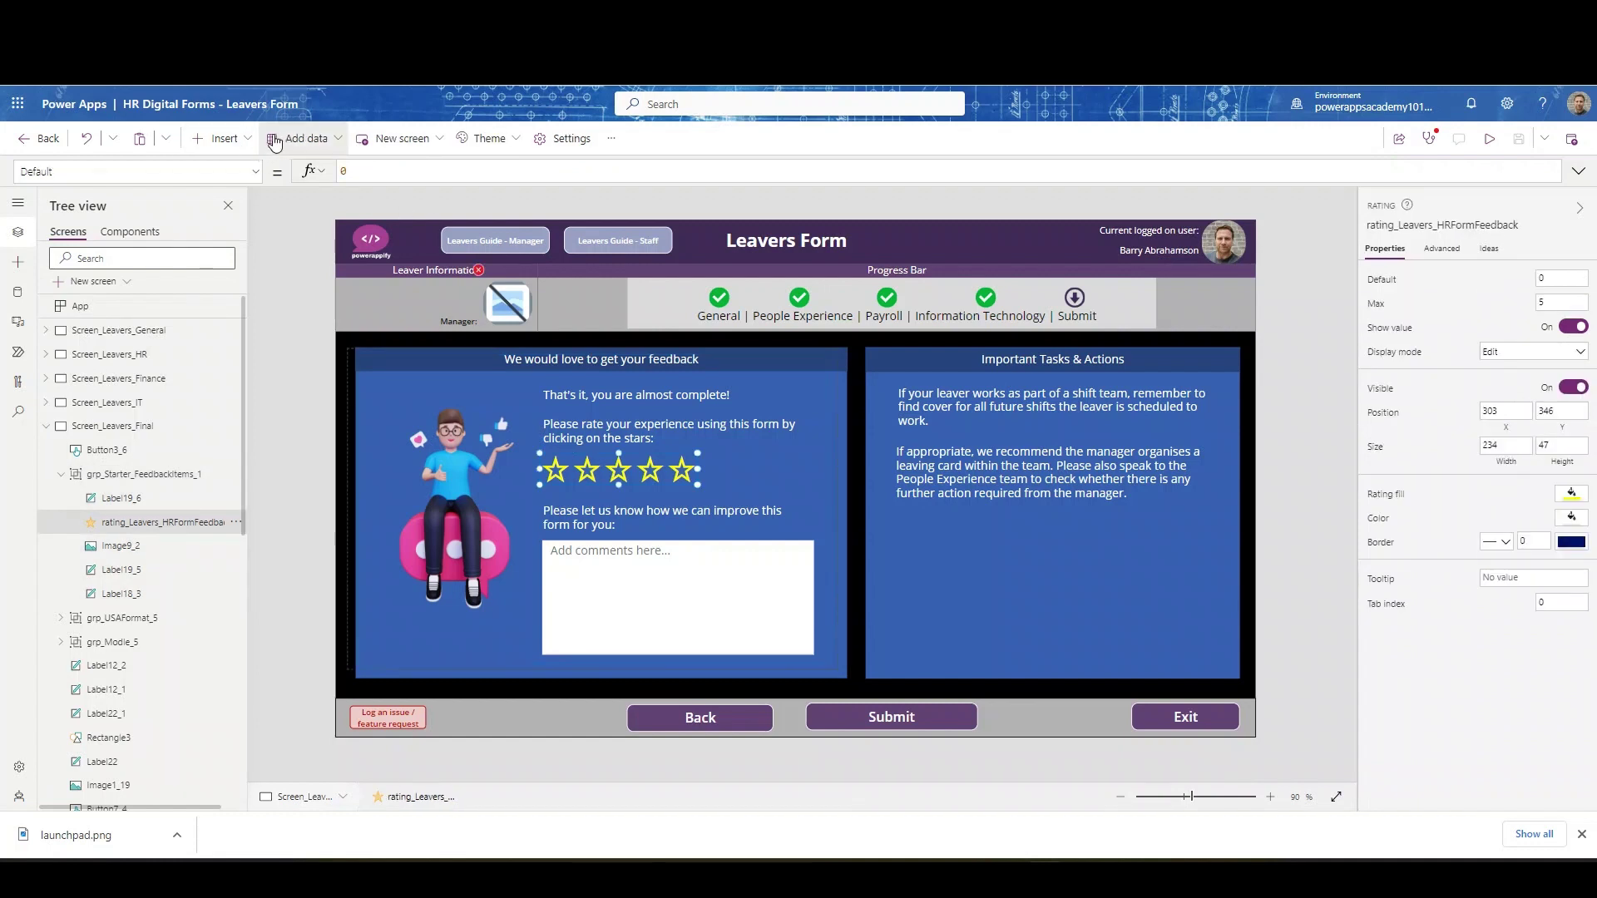
# Step: Search the insertable controls for "star" and check the improvement comments text input
pyautogui.click(248, 140)
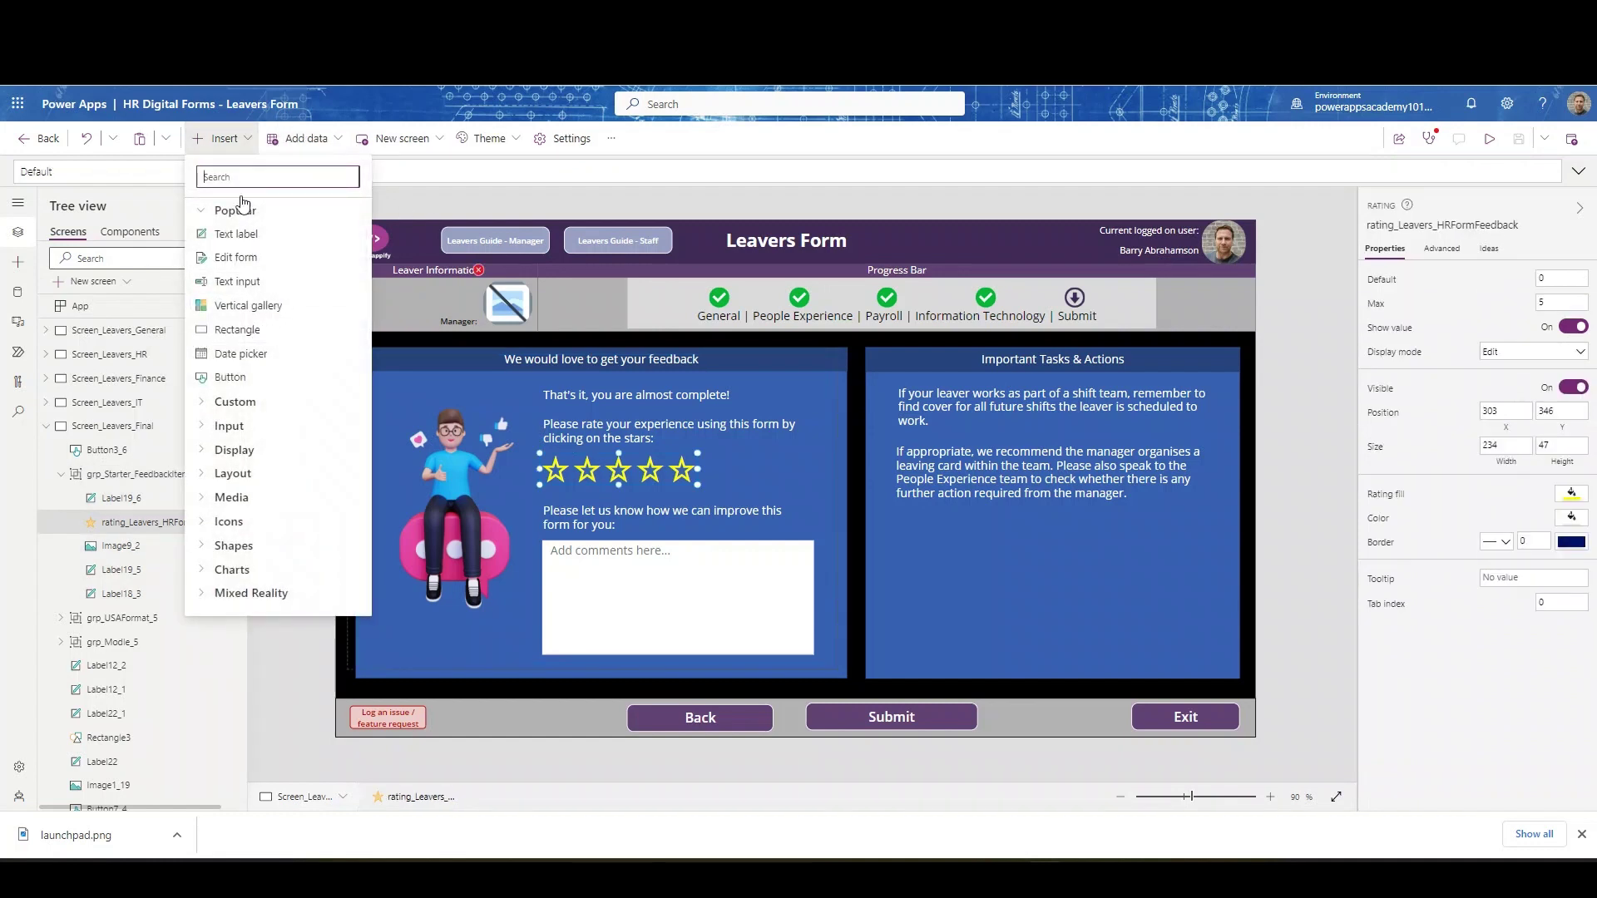
pyautogui.write('star')
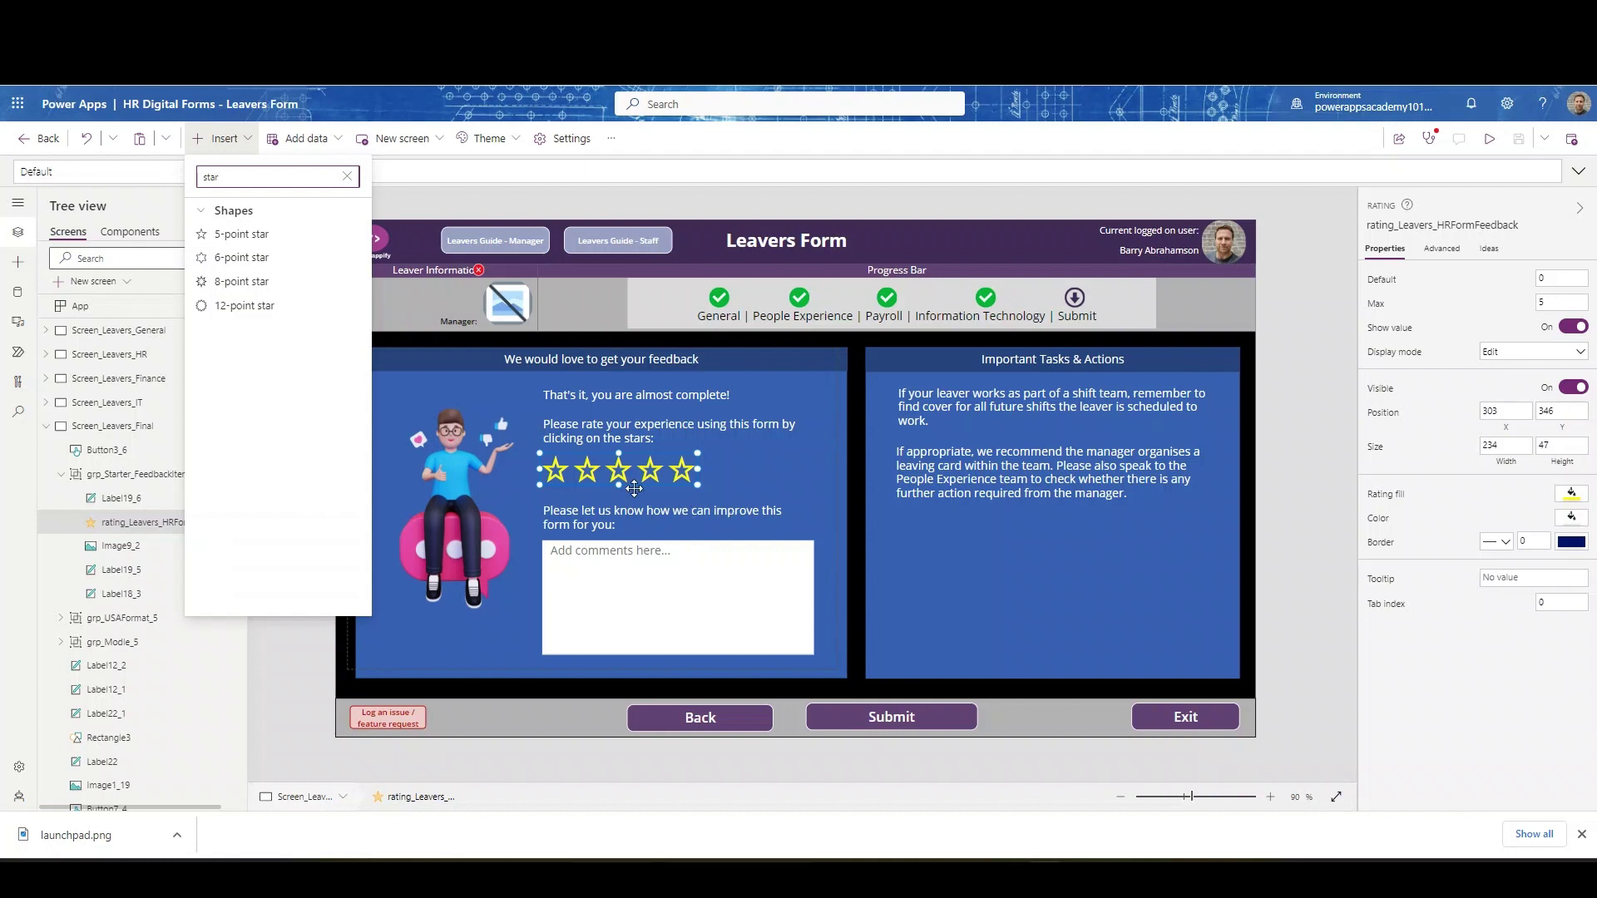
pyautogui.click(569, 579)
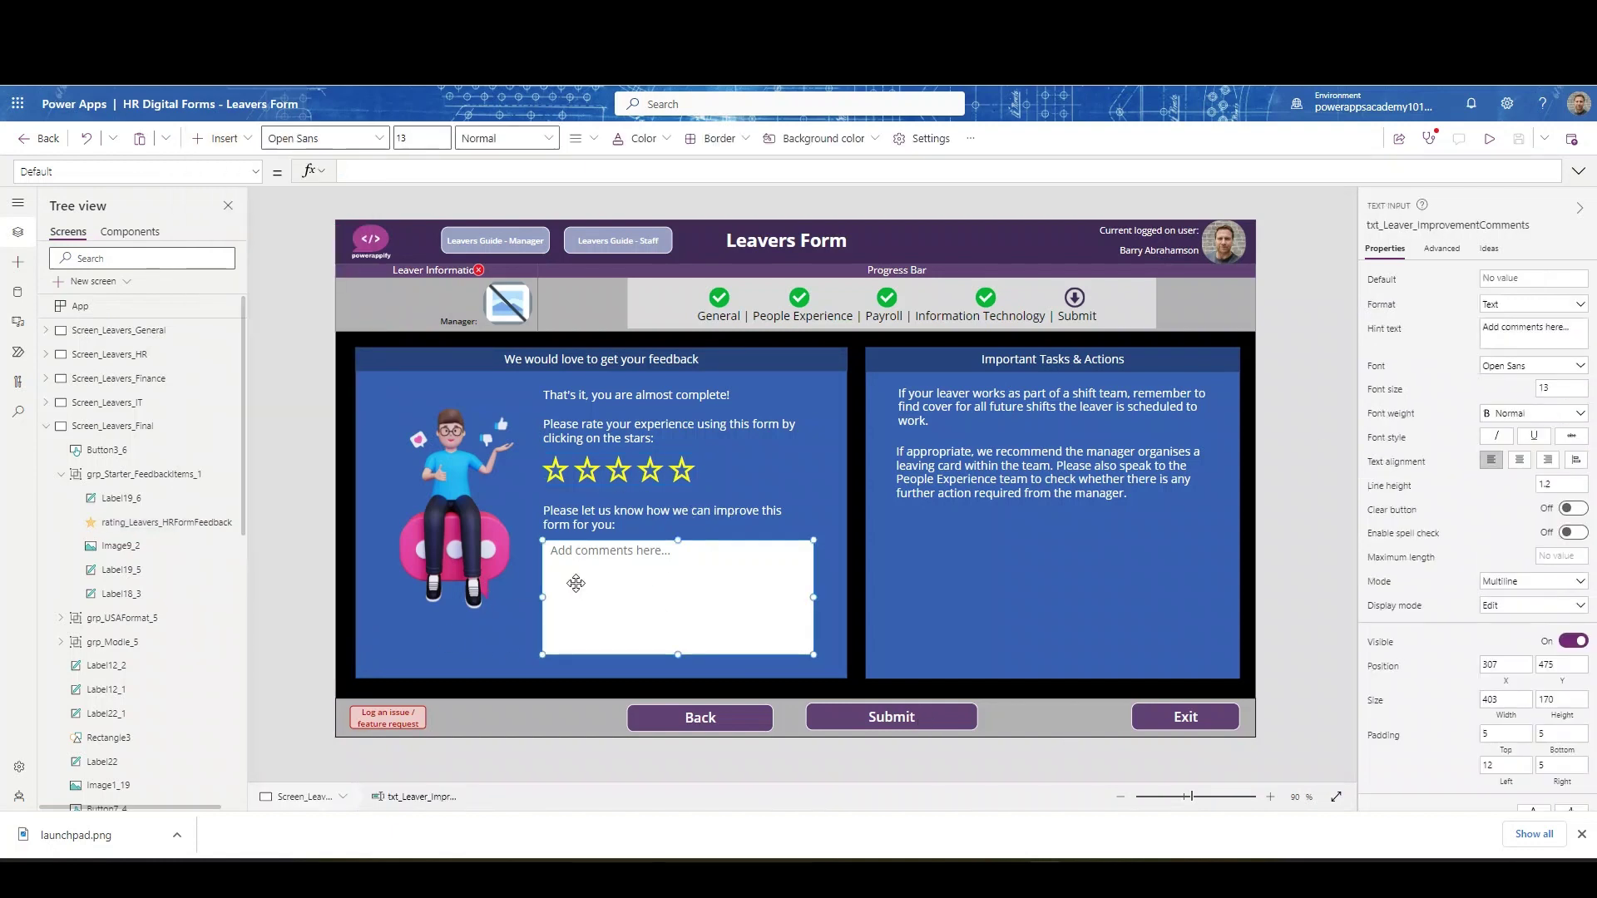
# Step: Read the start of the Submit button's OnSelect formula, covering the HR_DIGITAL_FORMS Patch, the general leaver information and the email subjects
pyautogui.click(905, 722)
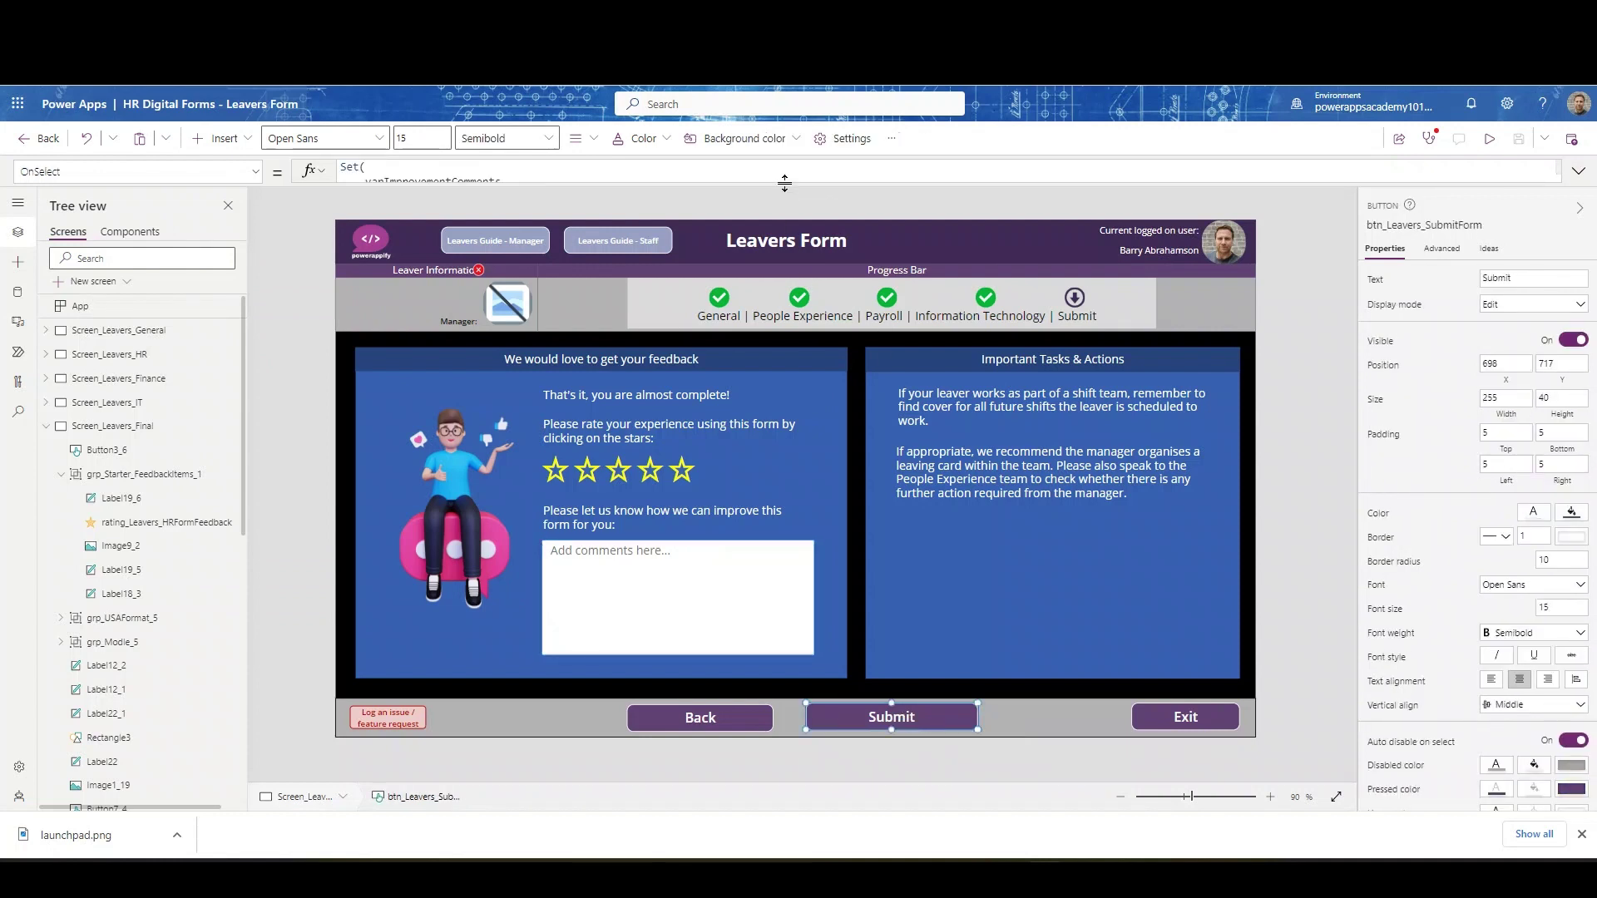
pyautogui.click(786, 179)
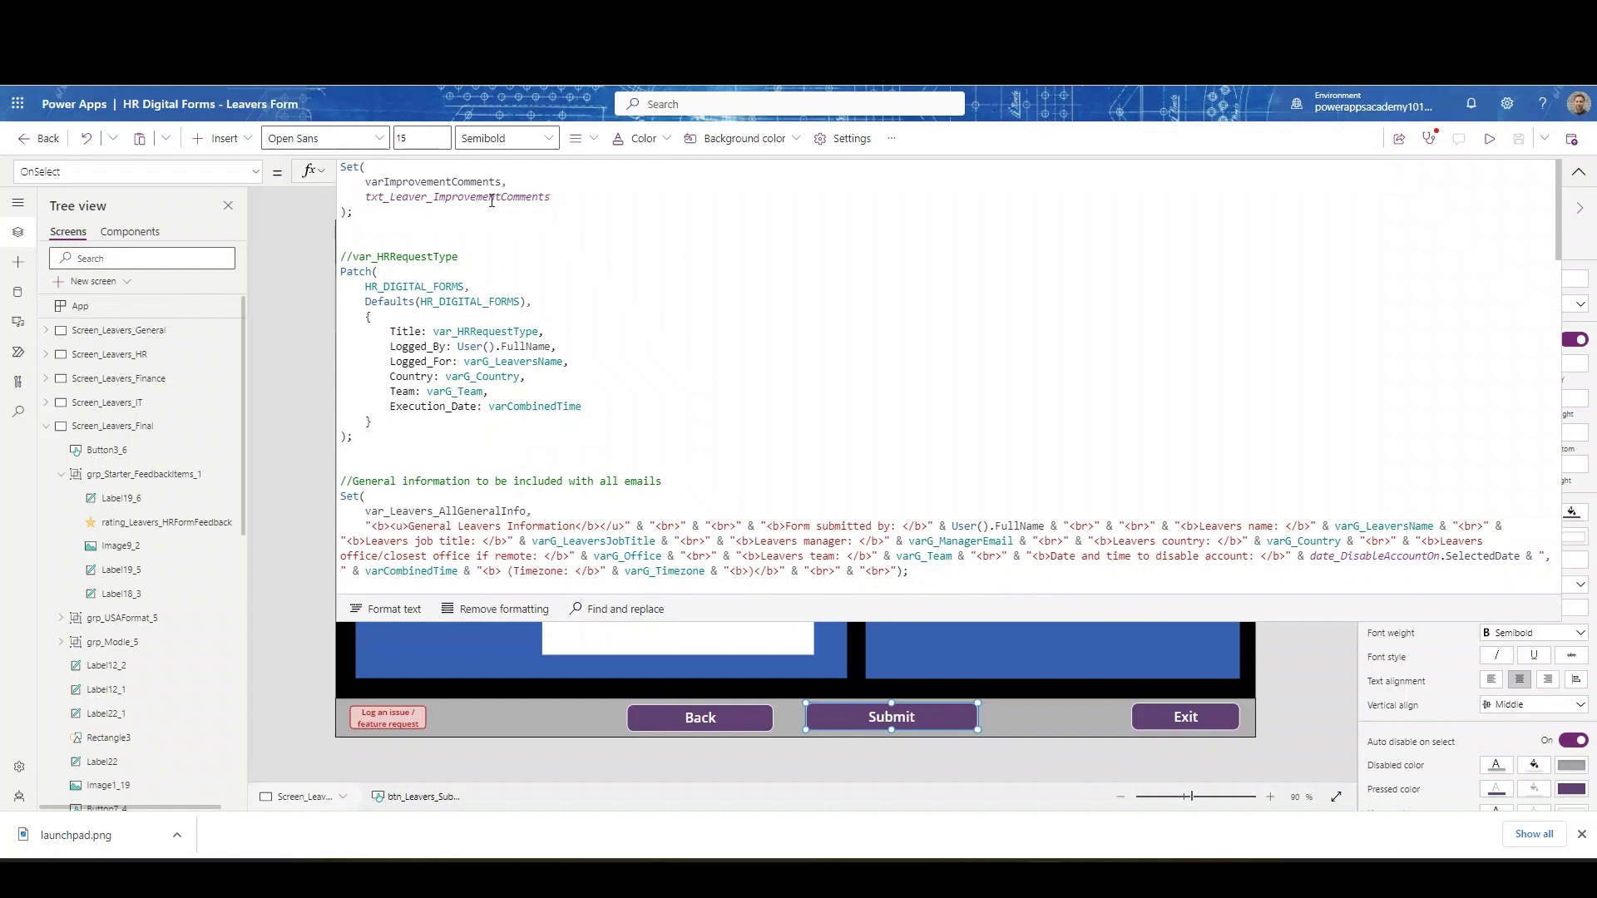
pyautogui.scroll(-2, 798, 481)
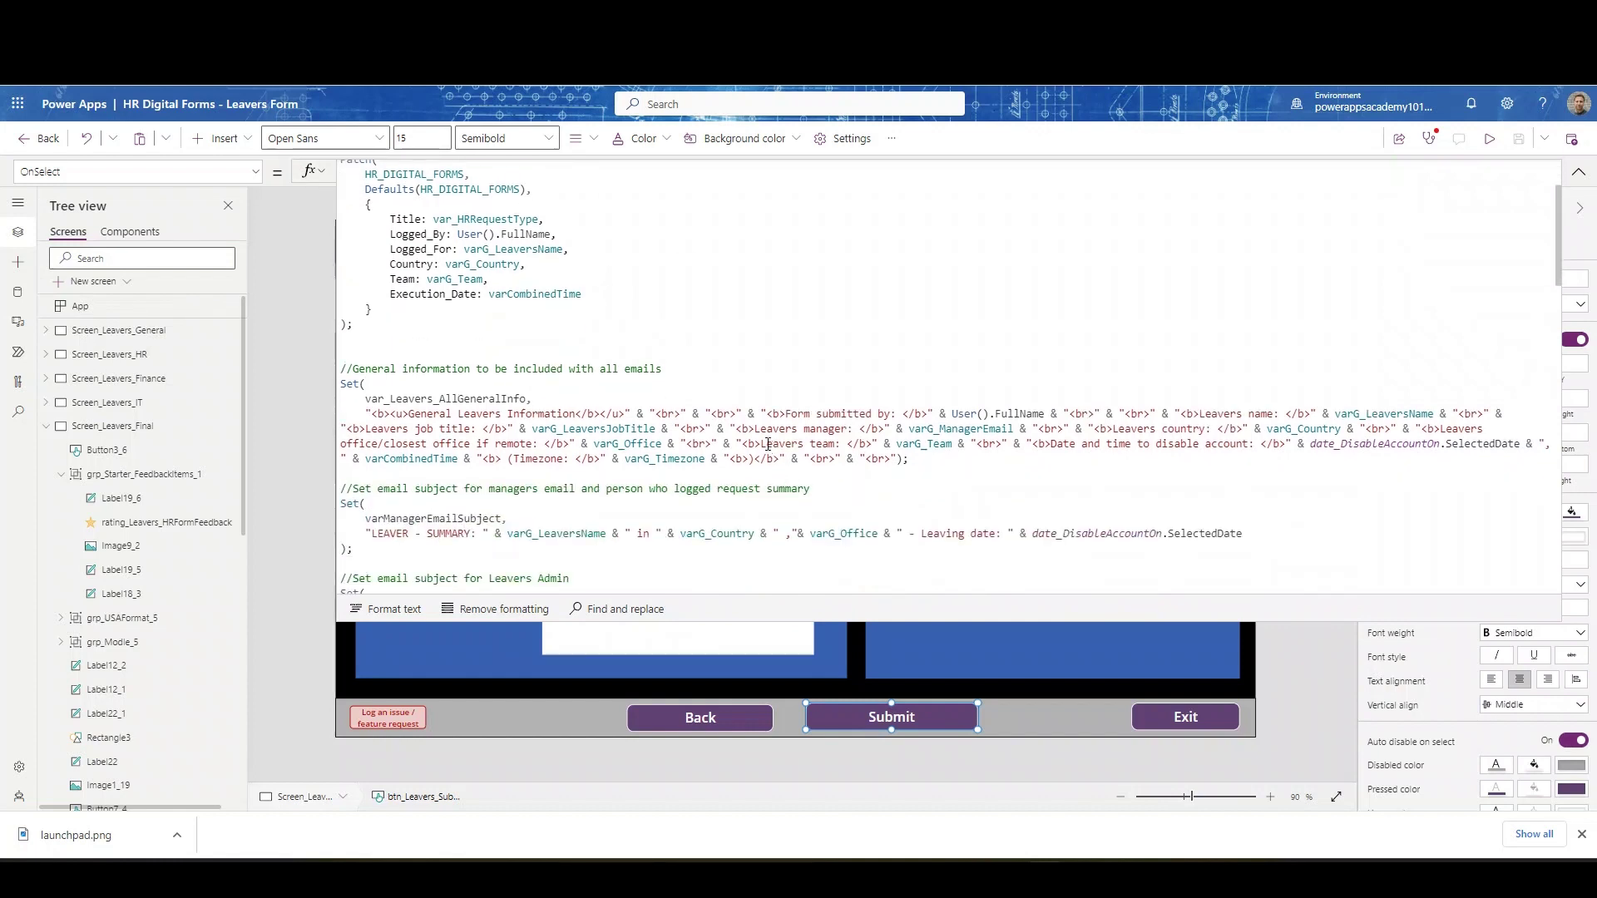
pyautogui.scroll(1, 768, 444)
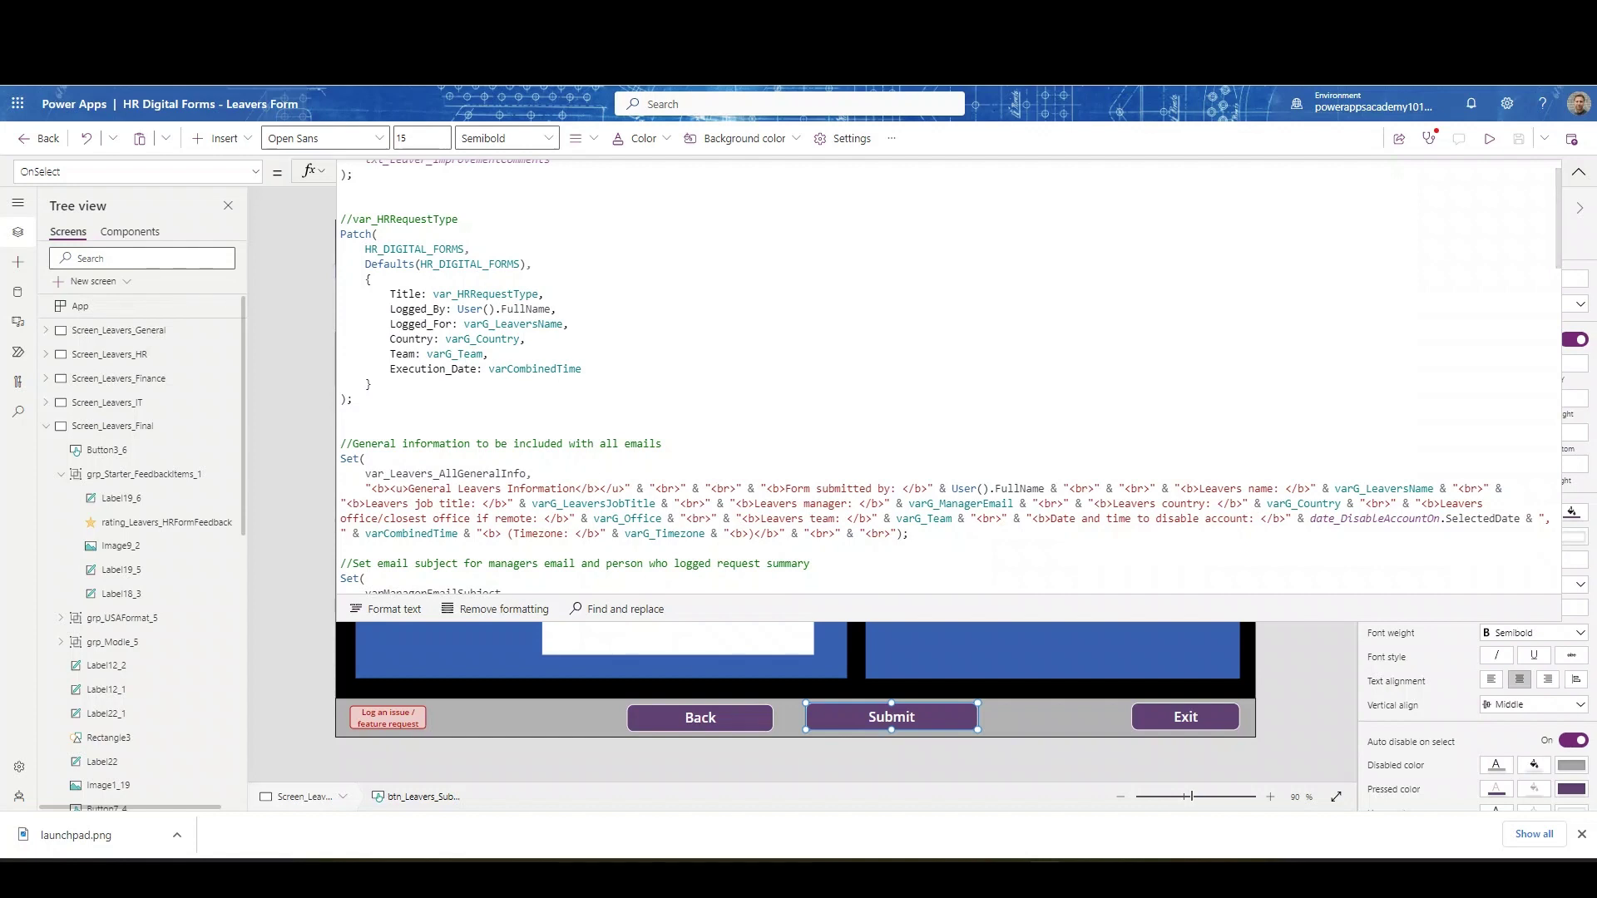
pyautogui.scroll(-2, 603, 467)
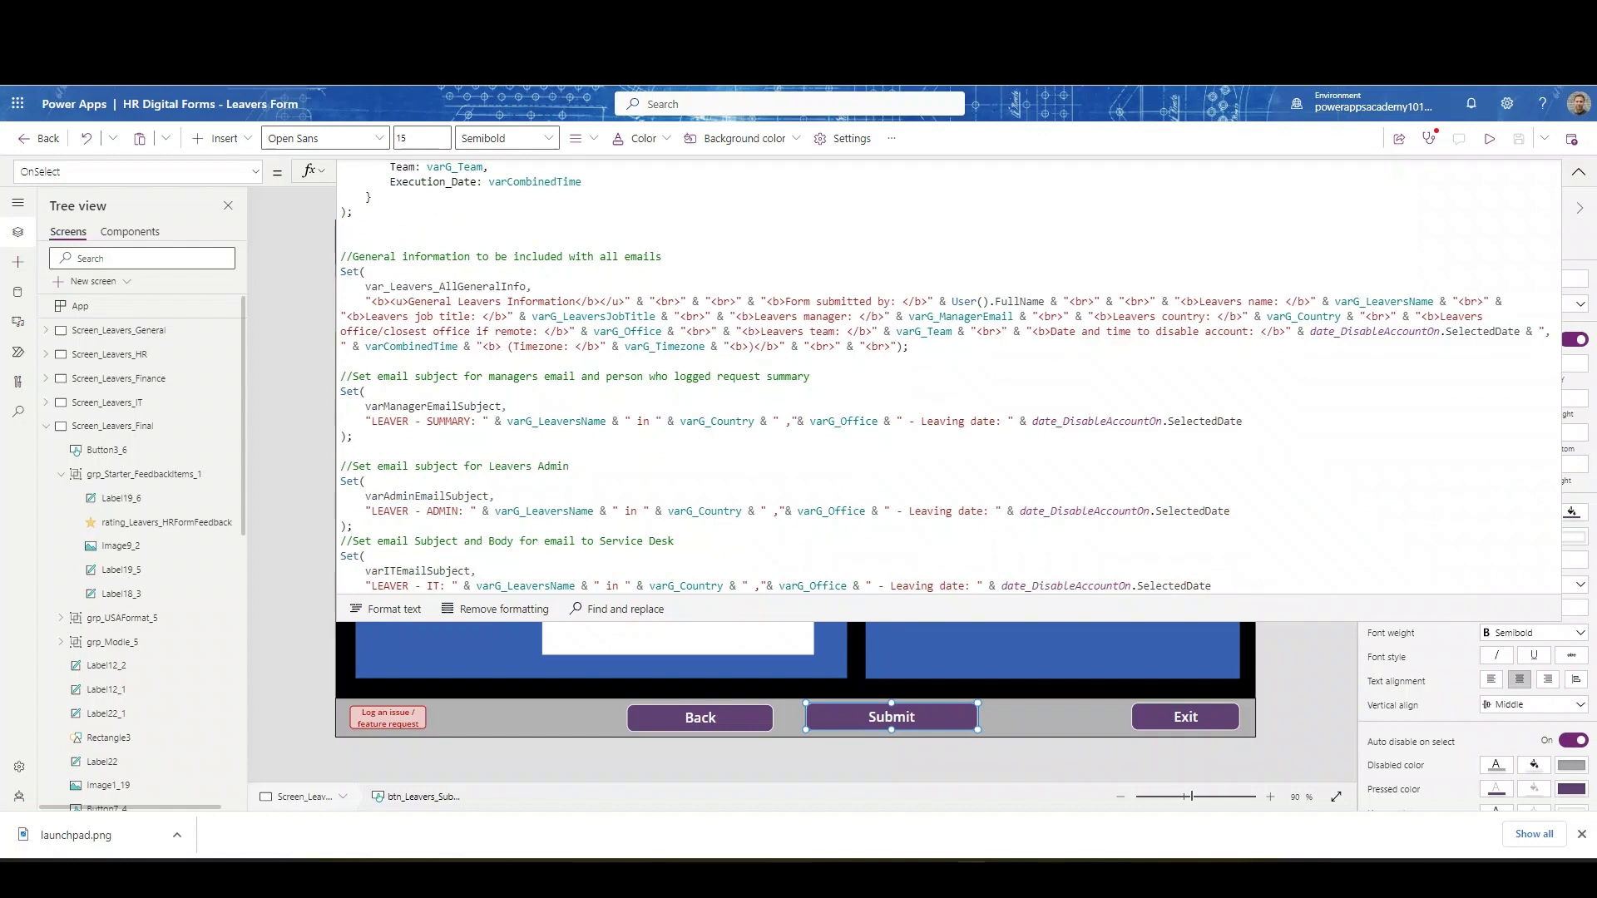
pyautogui.scroll(-1, 545, 345)
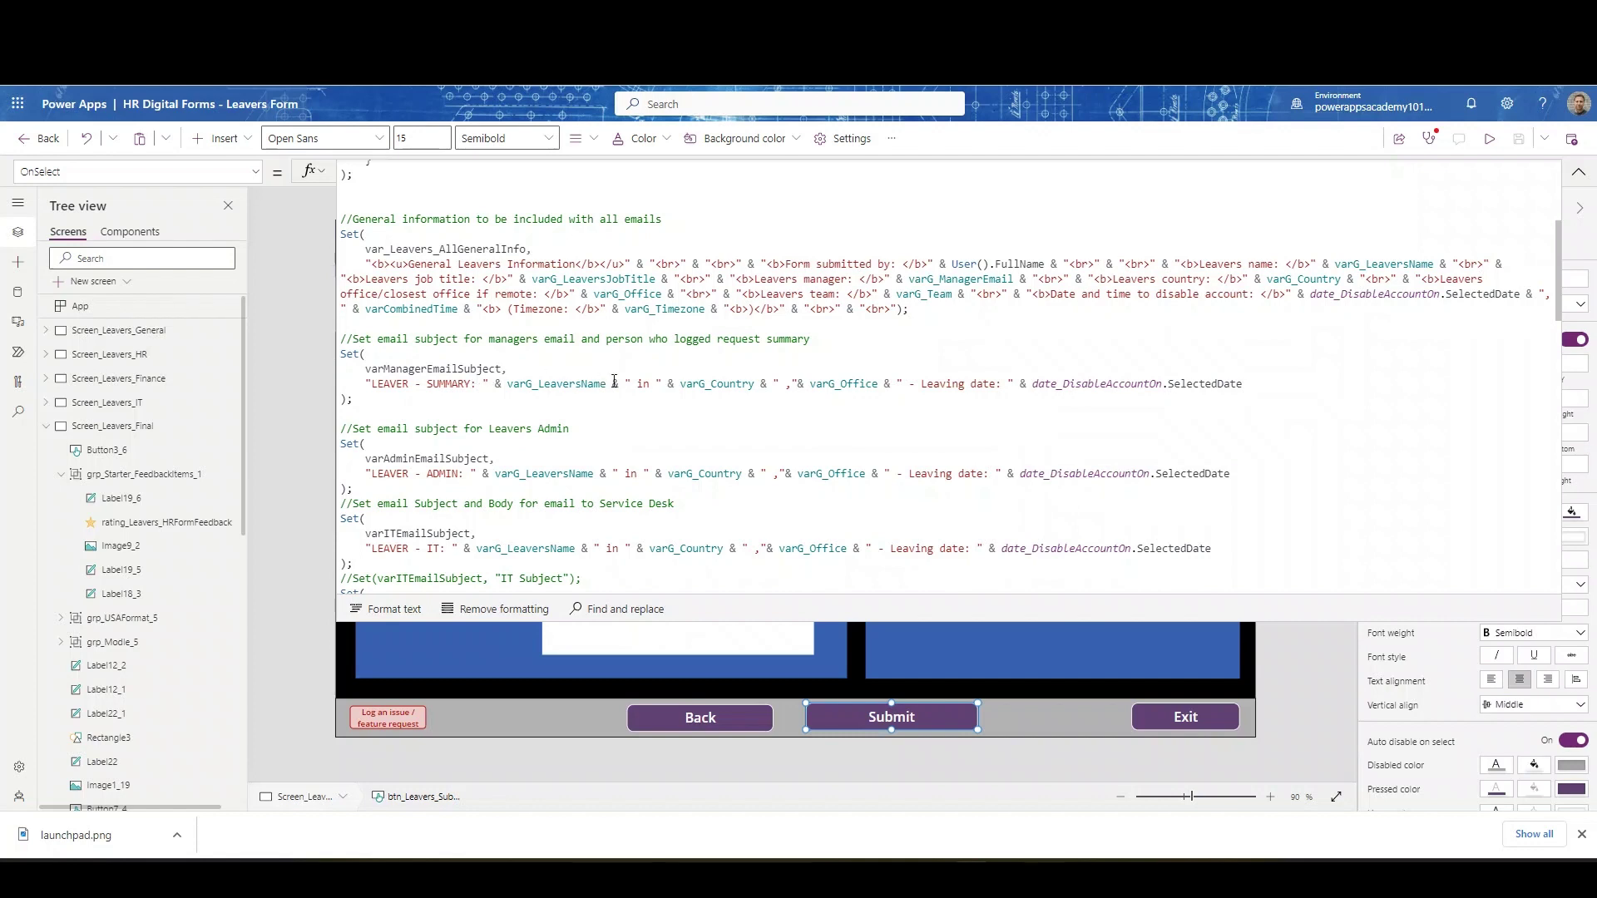
pyautogui.scroll(-2, 854, 383)
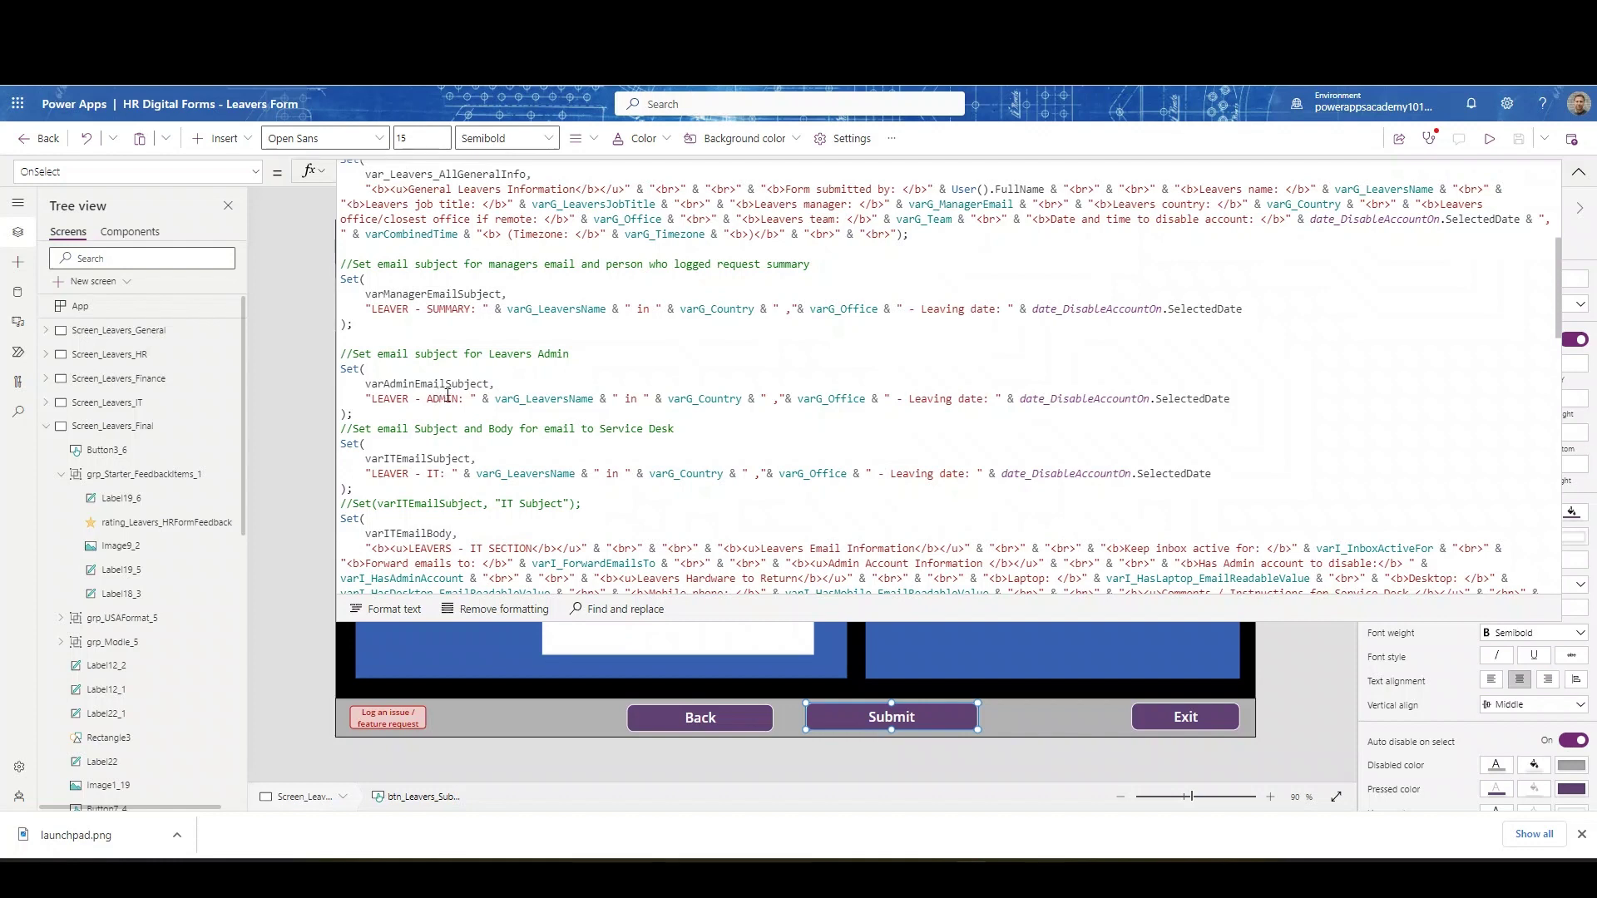
pyautogui.scroll(-1, 485, 395)
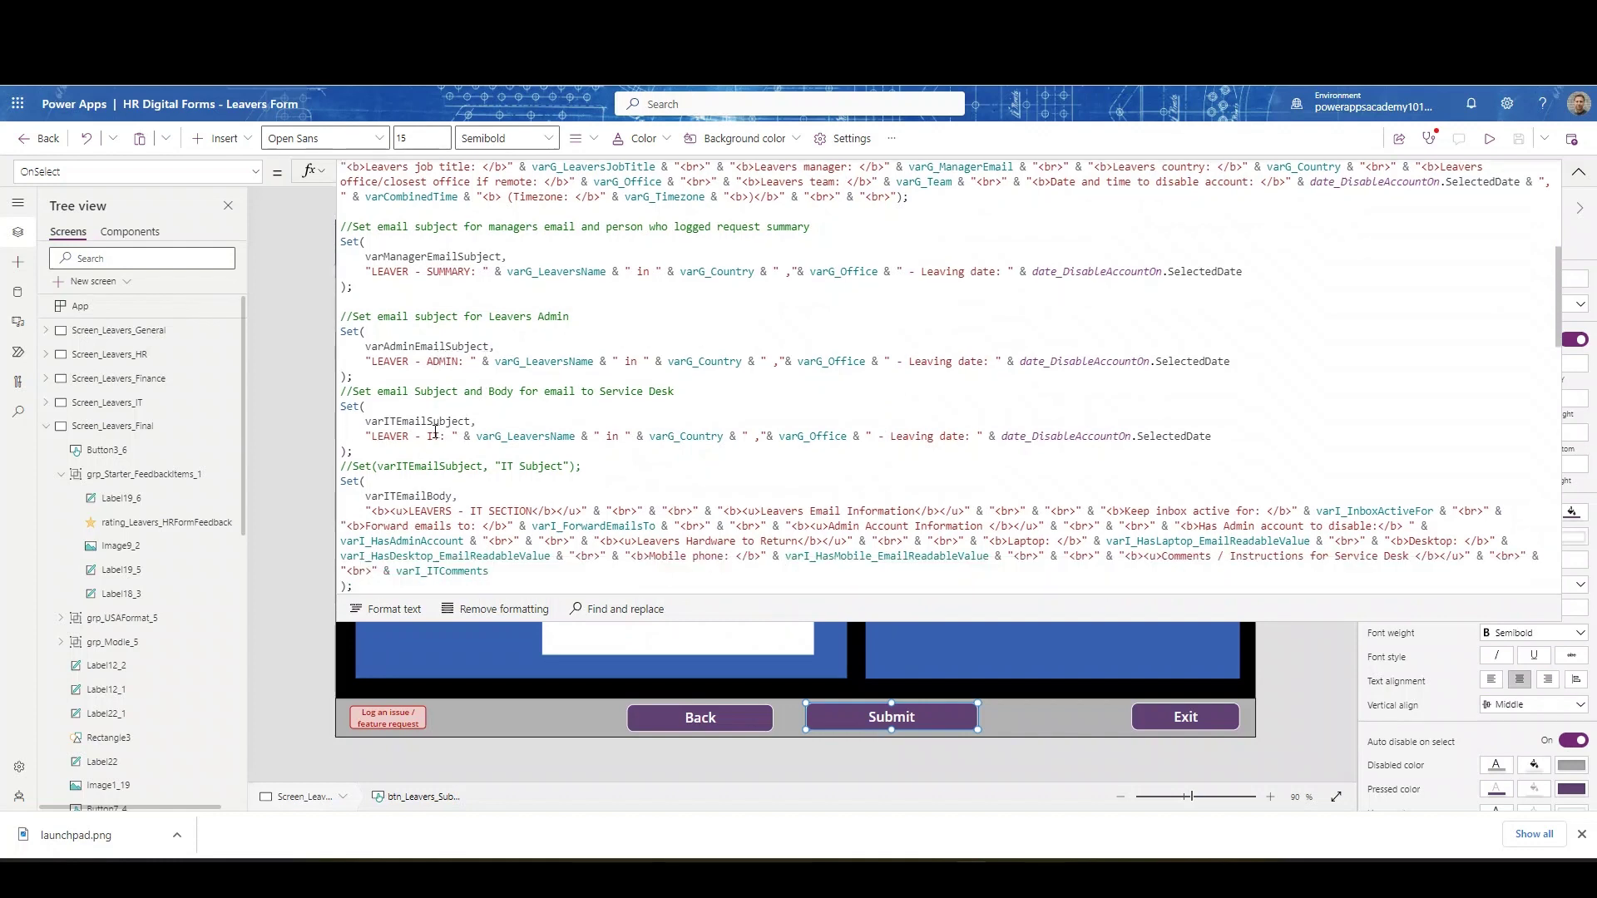
# Step: Examine how the Submit button's formula builds the Service Desk, HR and Finance/Payroll email subjects and bodies
pyautogui.scroll(-2, 437, 432)
pyautogui.scroll(-2, 484, 449)
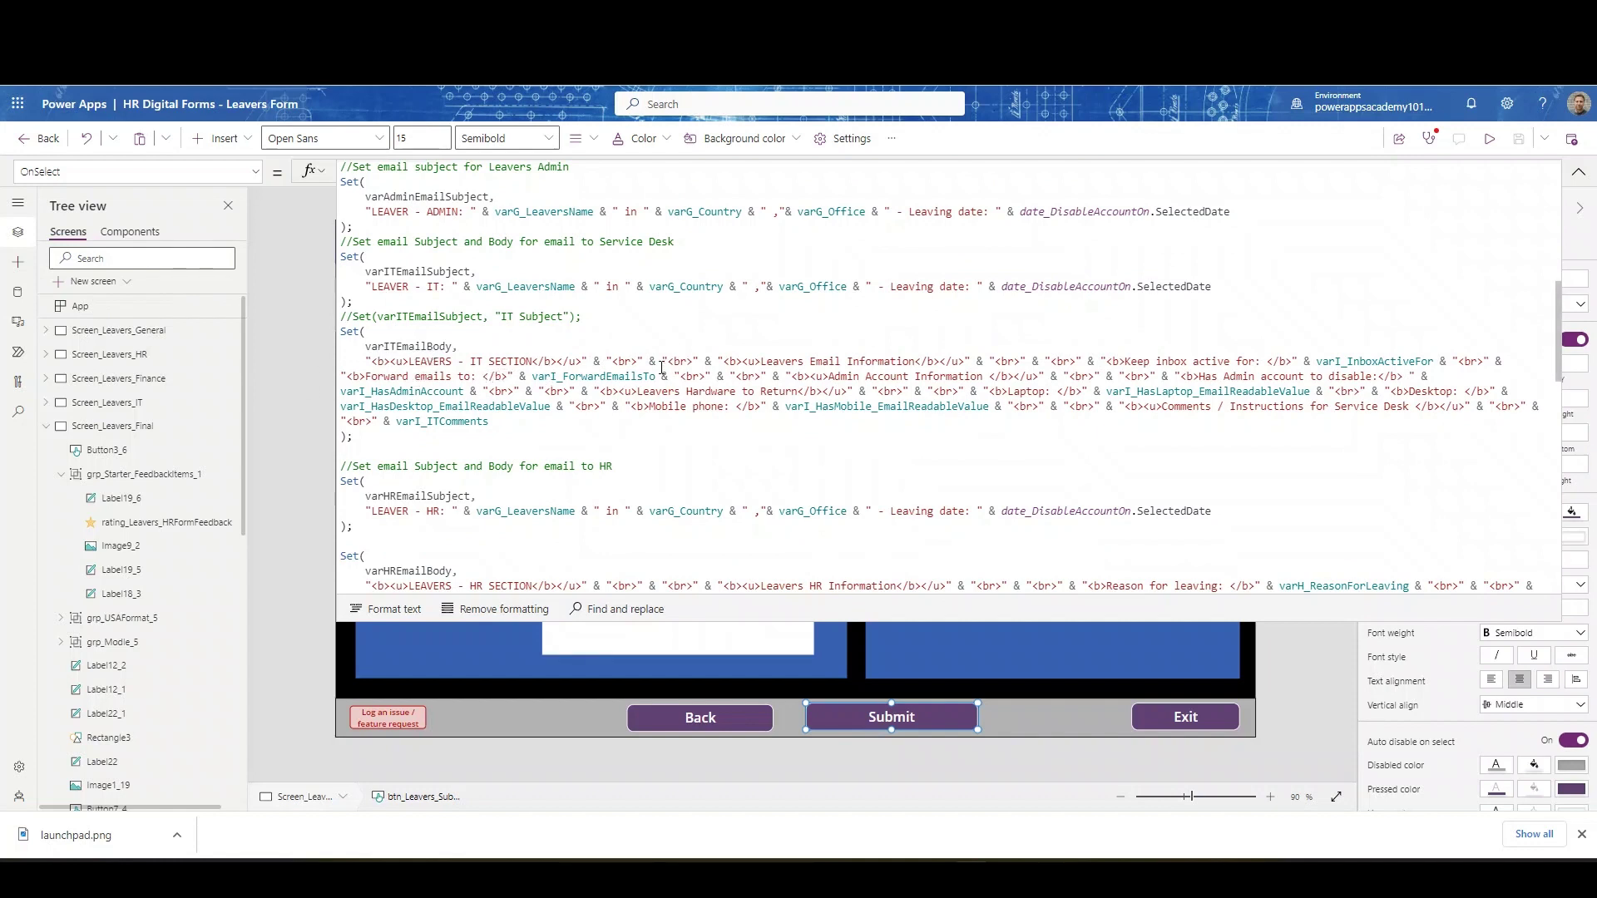
pyautogui.scroll(-1, 506, 355)
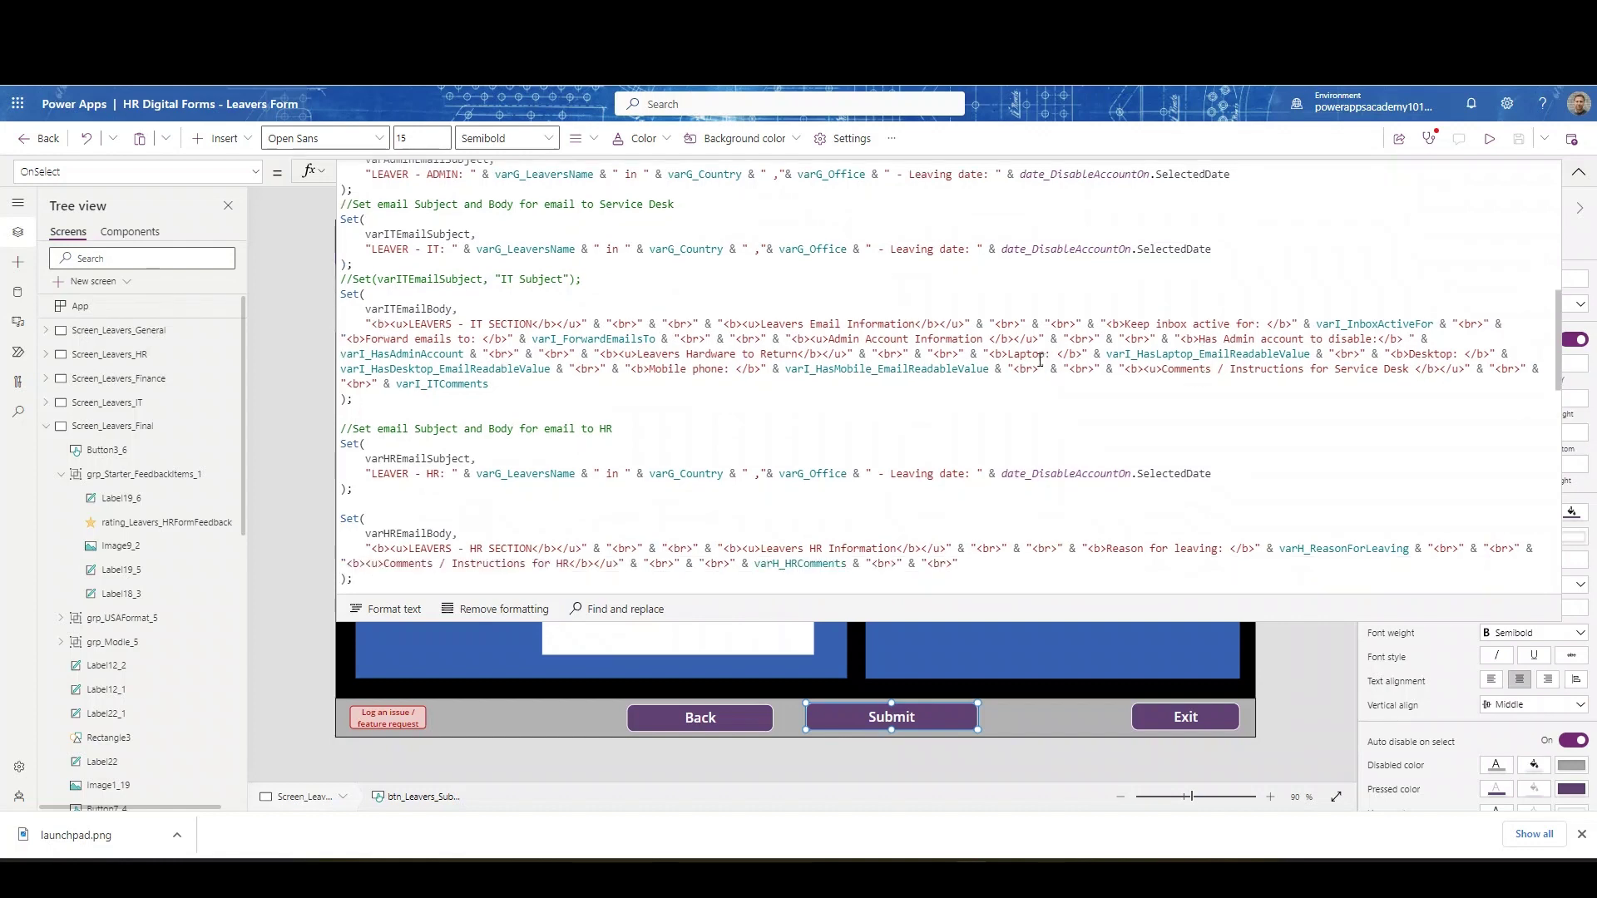
pyautogui.scroll(-1, 1040, 359)
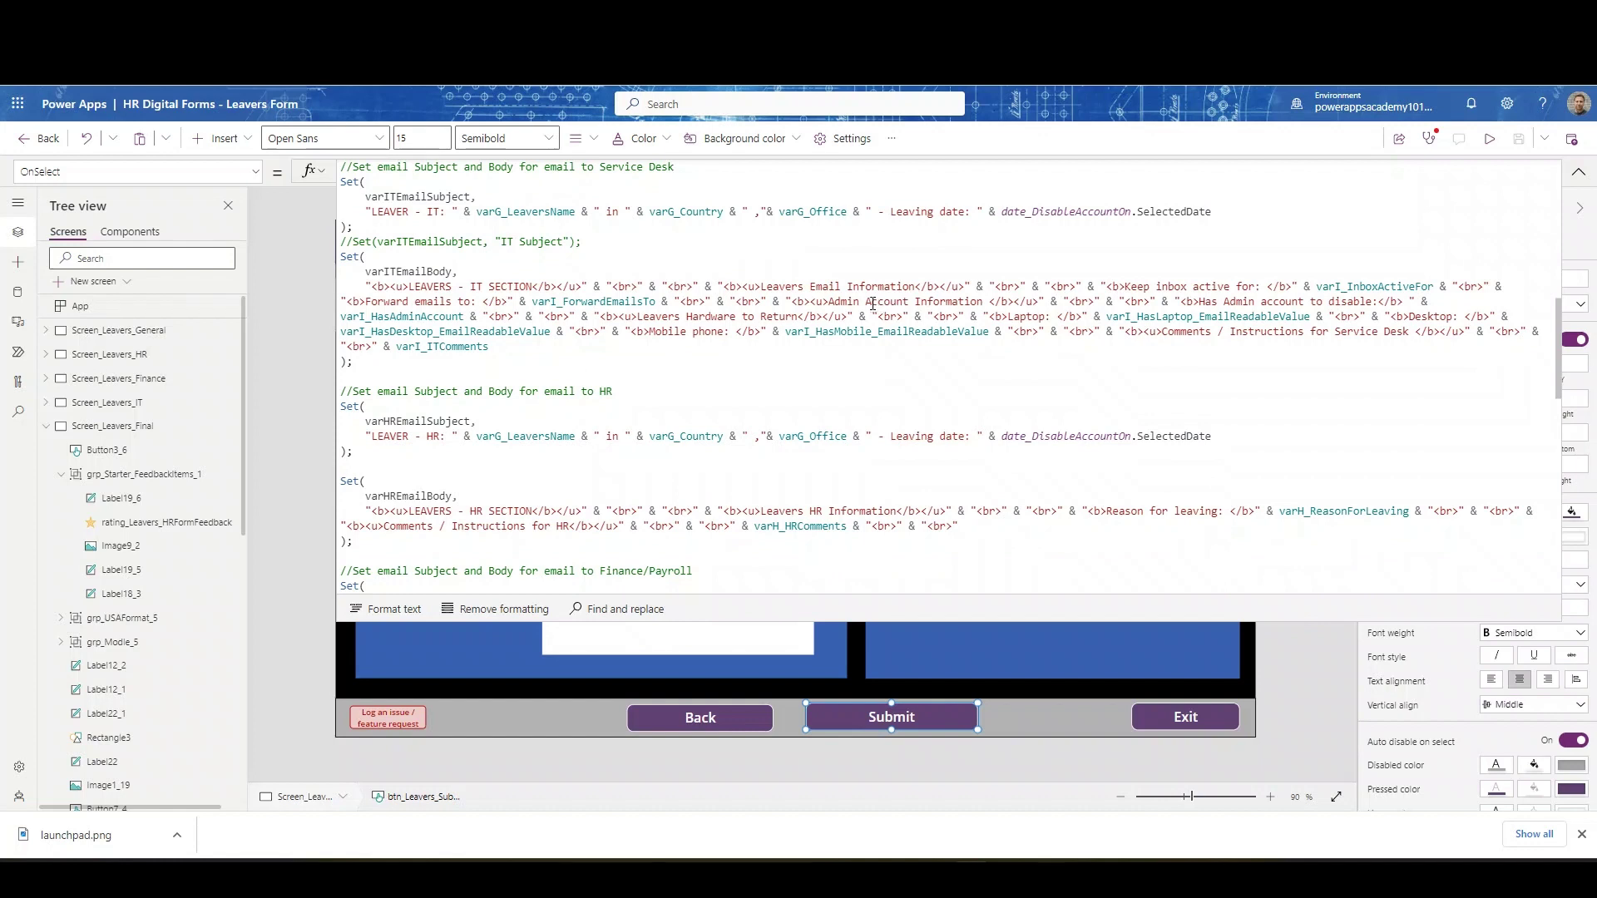
pyautogui.scroll(-1, 870, 304)
pyautogui.scroll(-1, 859, 300)
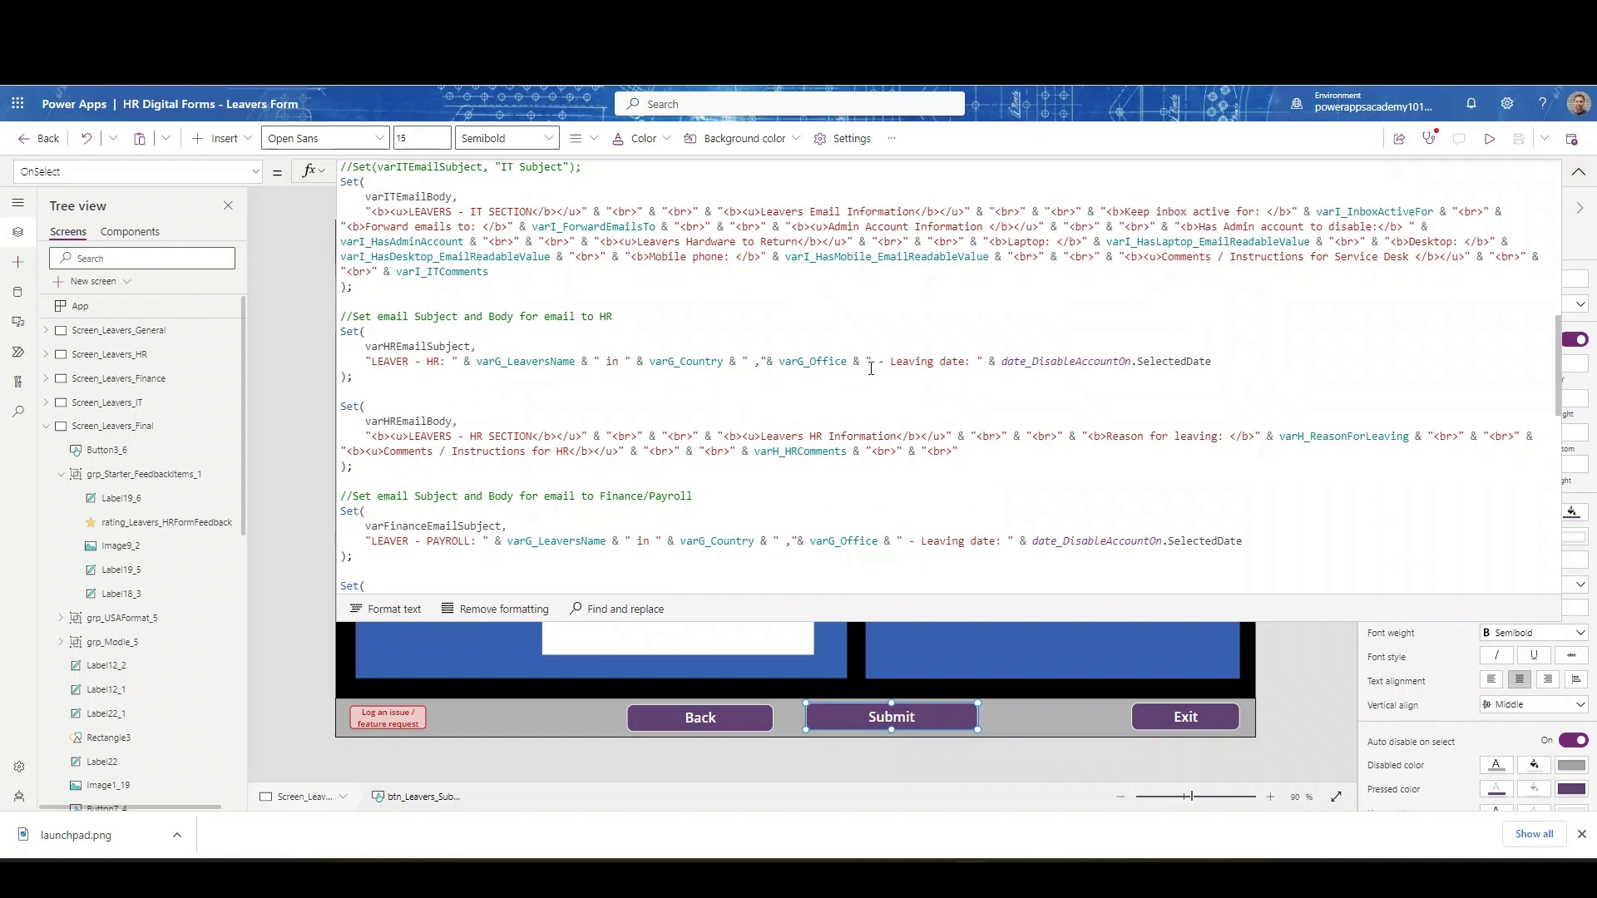
pyautogui.scroll(-1, 871, 368)
pyautogui.scroll(-1, 436, 399)
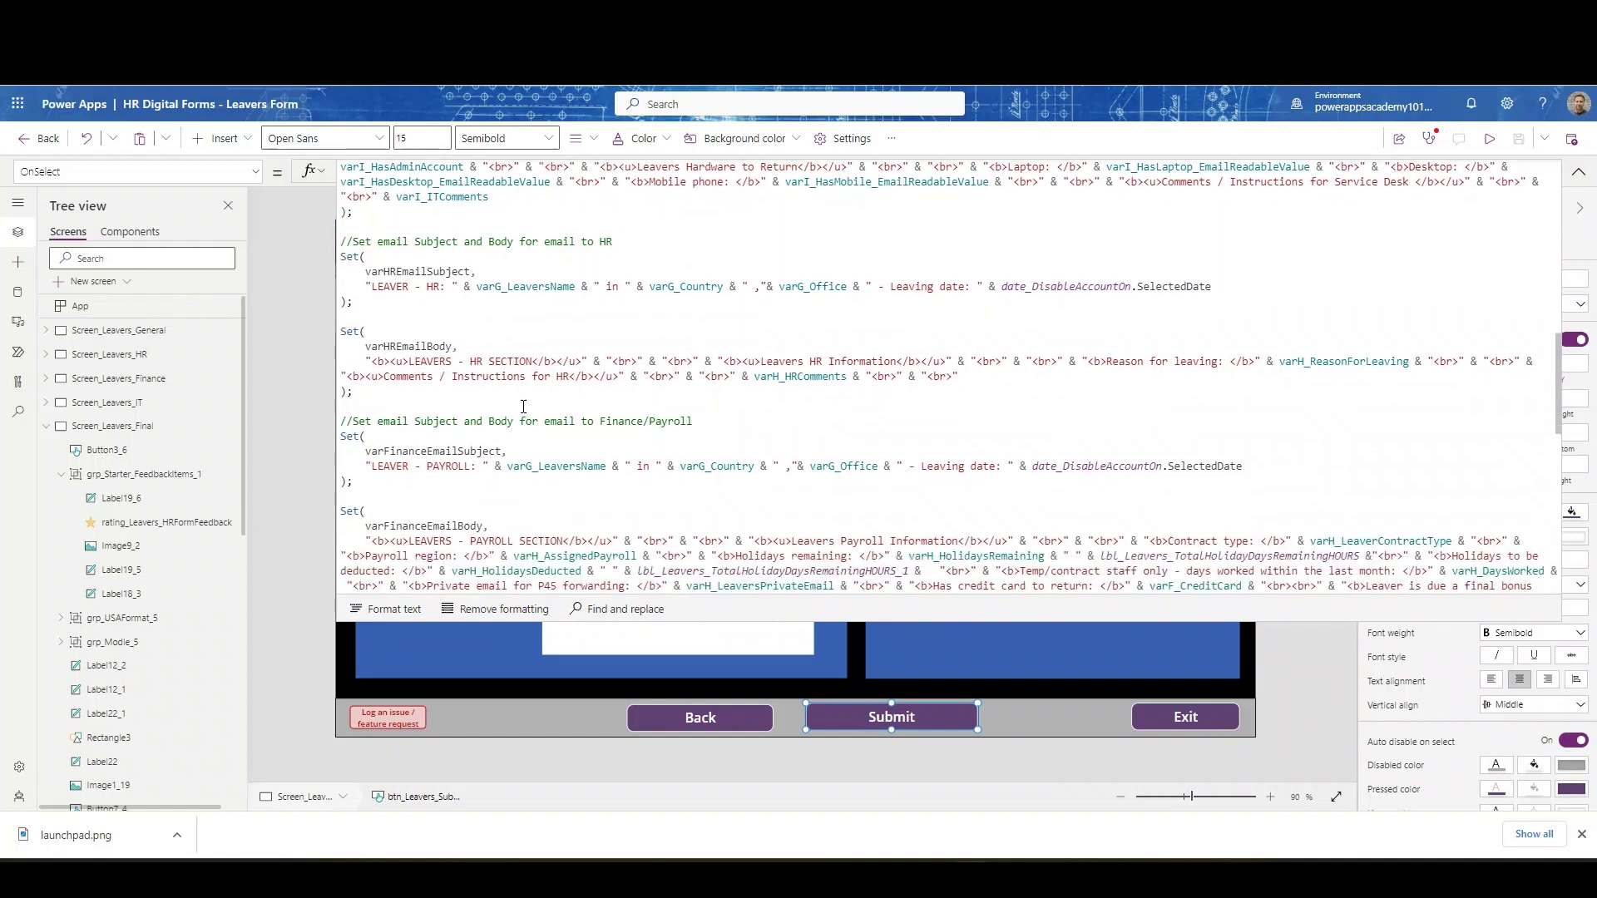
pyautogui.scroll(-1, 533, 402)
pyautogui.scroll(-1, 723, 381)
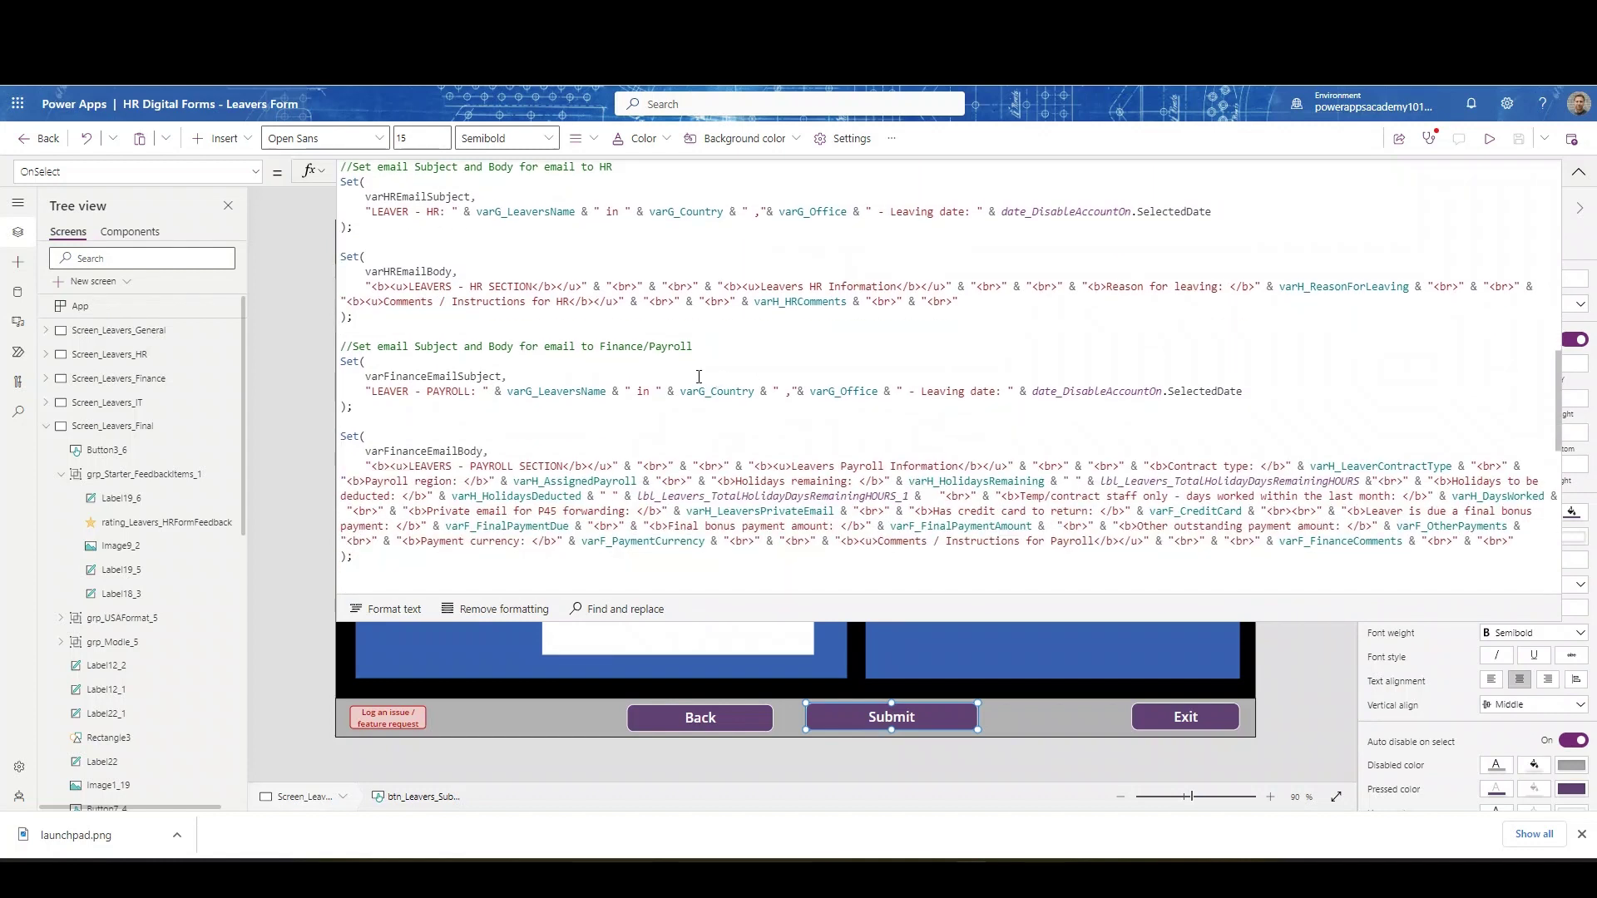
pyautogui.scroll(-2, 447, 411)
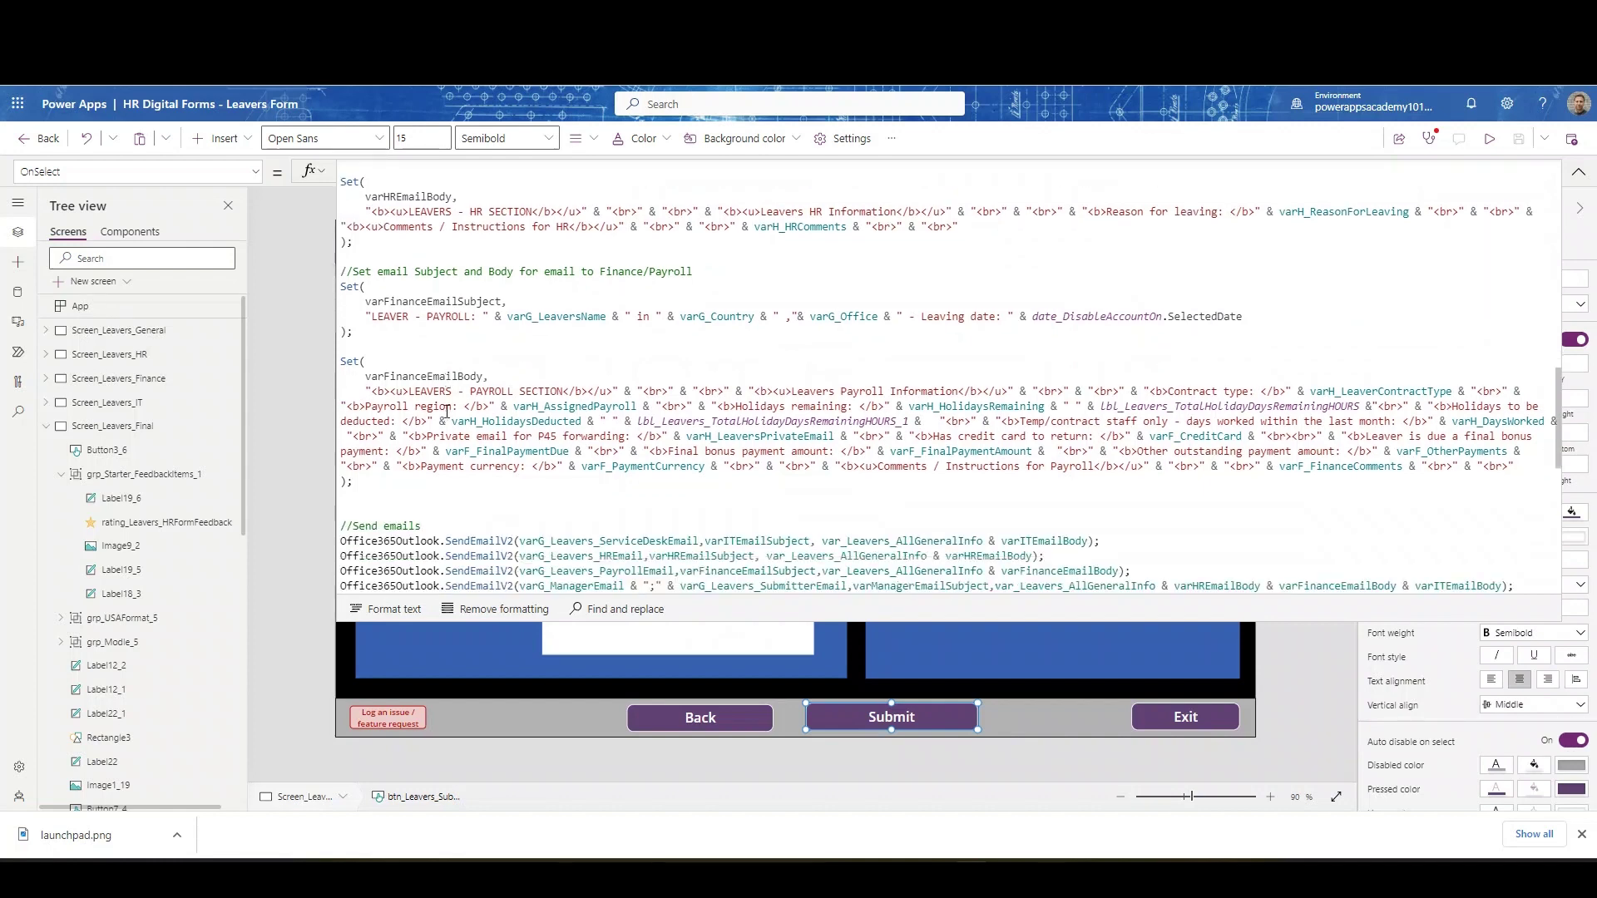
pyautogui.scroll(-2, 438, 381)
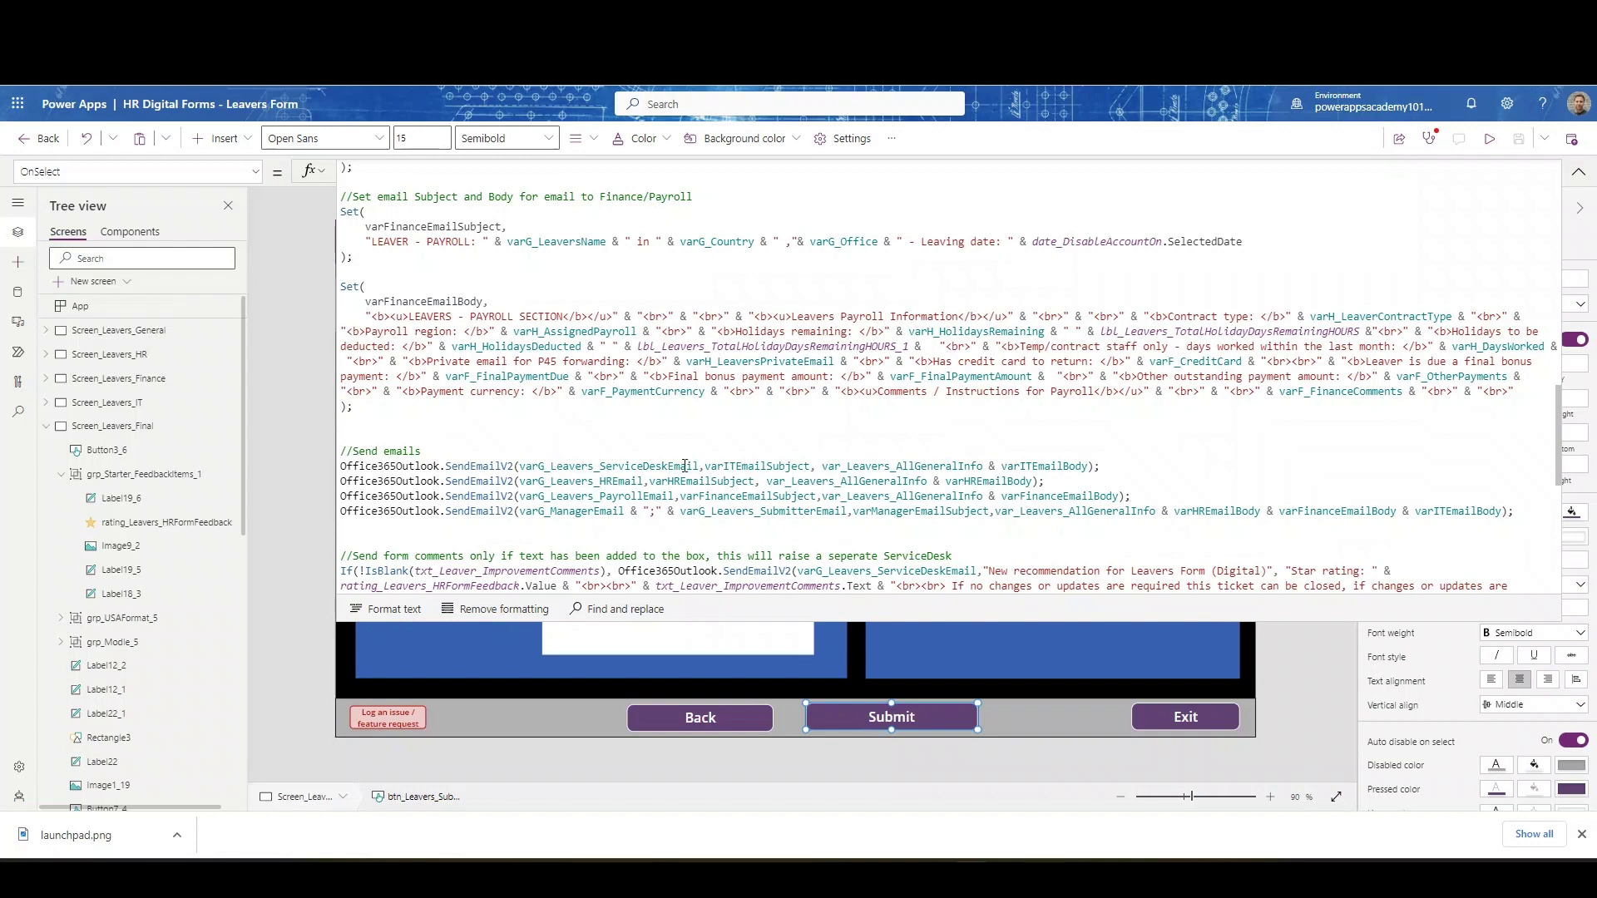
# Step: Inspect the recipient, subject and body arguments of the Office365Outlook.SendEmailV2 calls that send the leaver emails
pyautogui.click(556, 466)
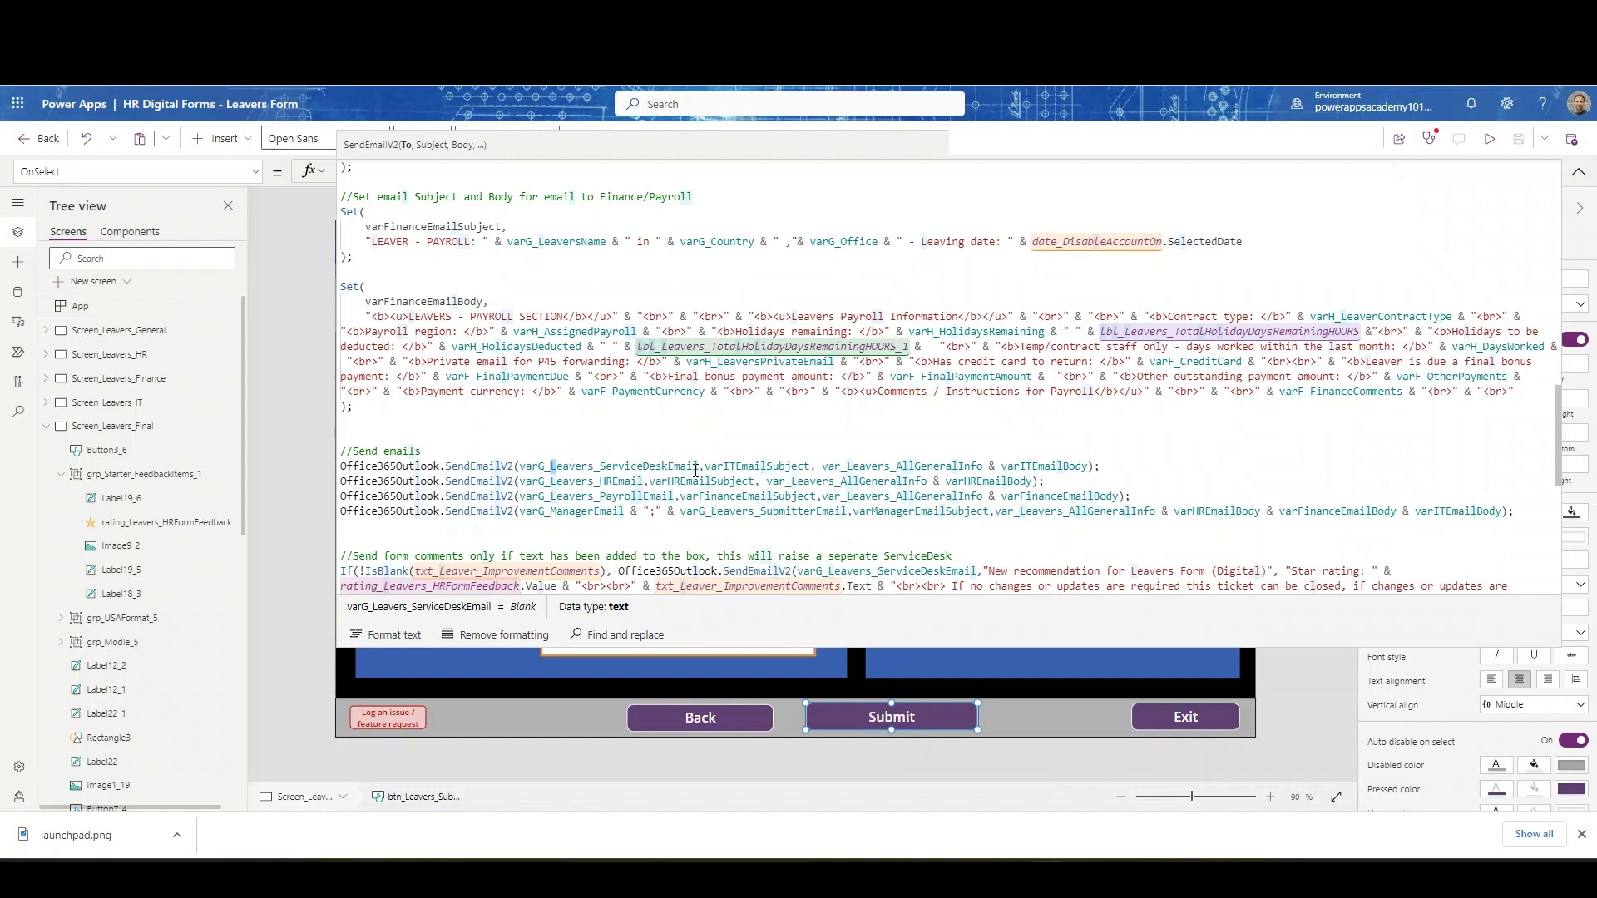
pyautogui.click(722, 464)
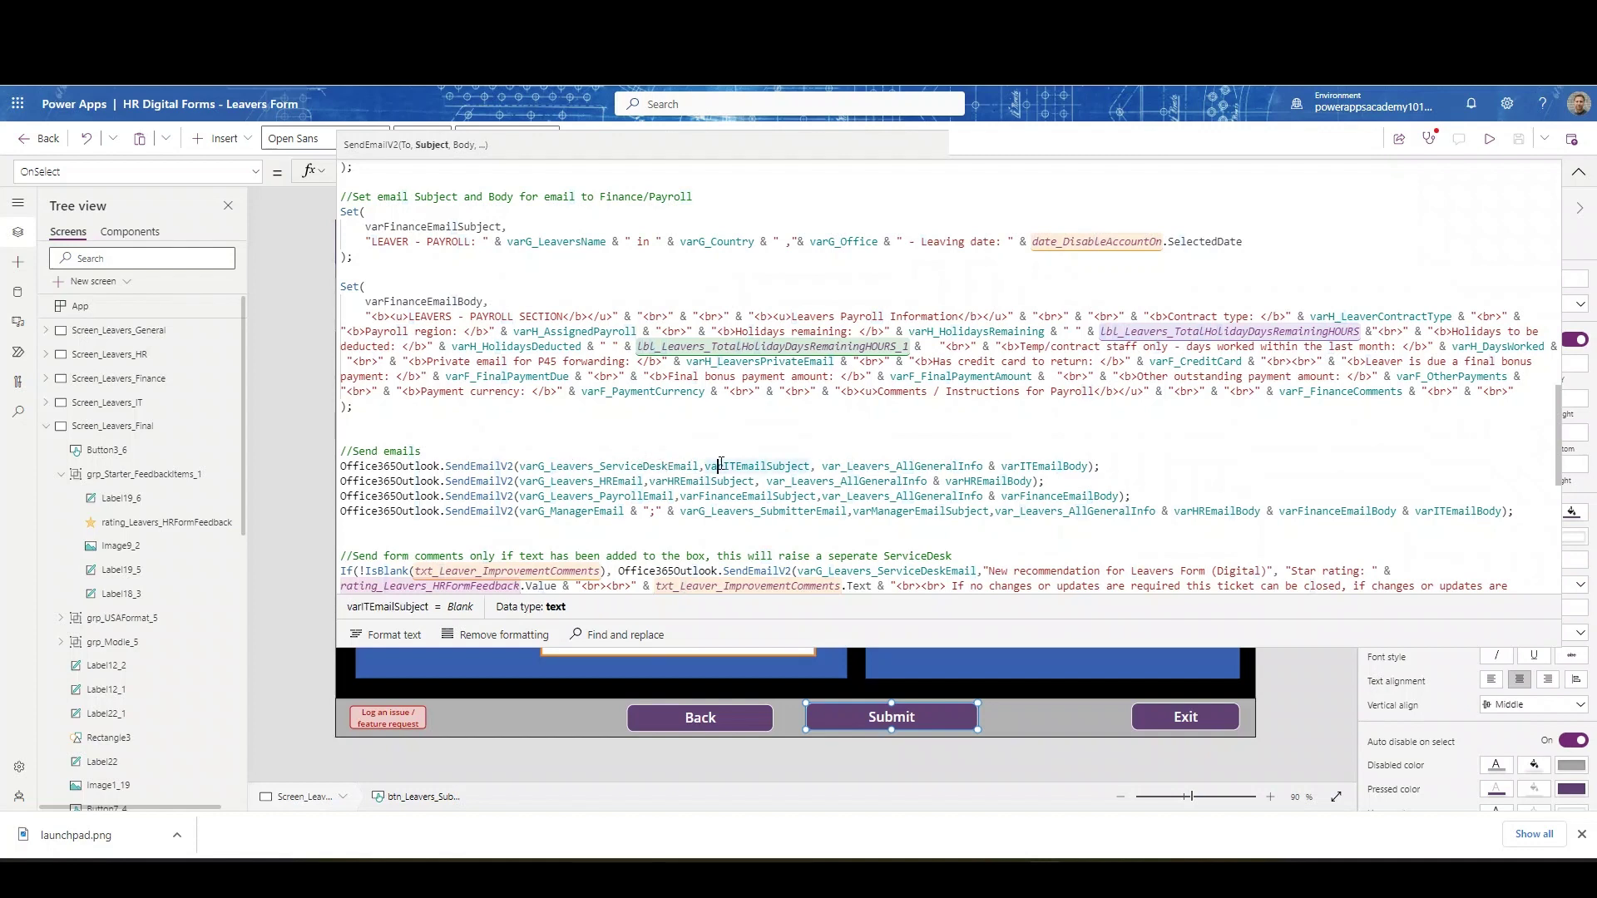
pyautogui.scroll(2, 686, 465)
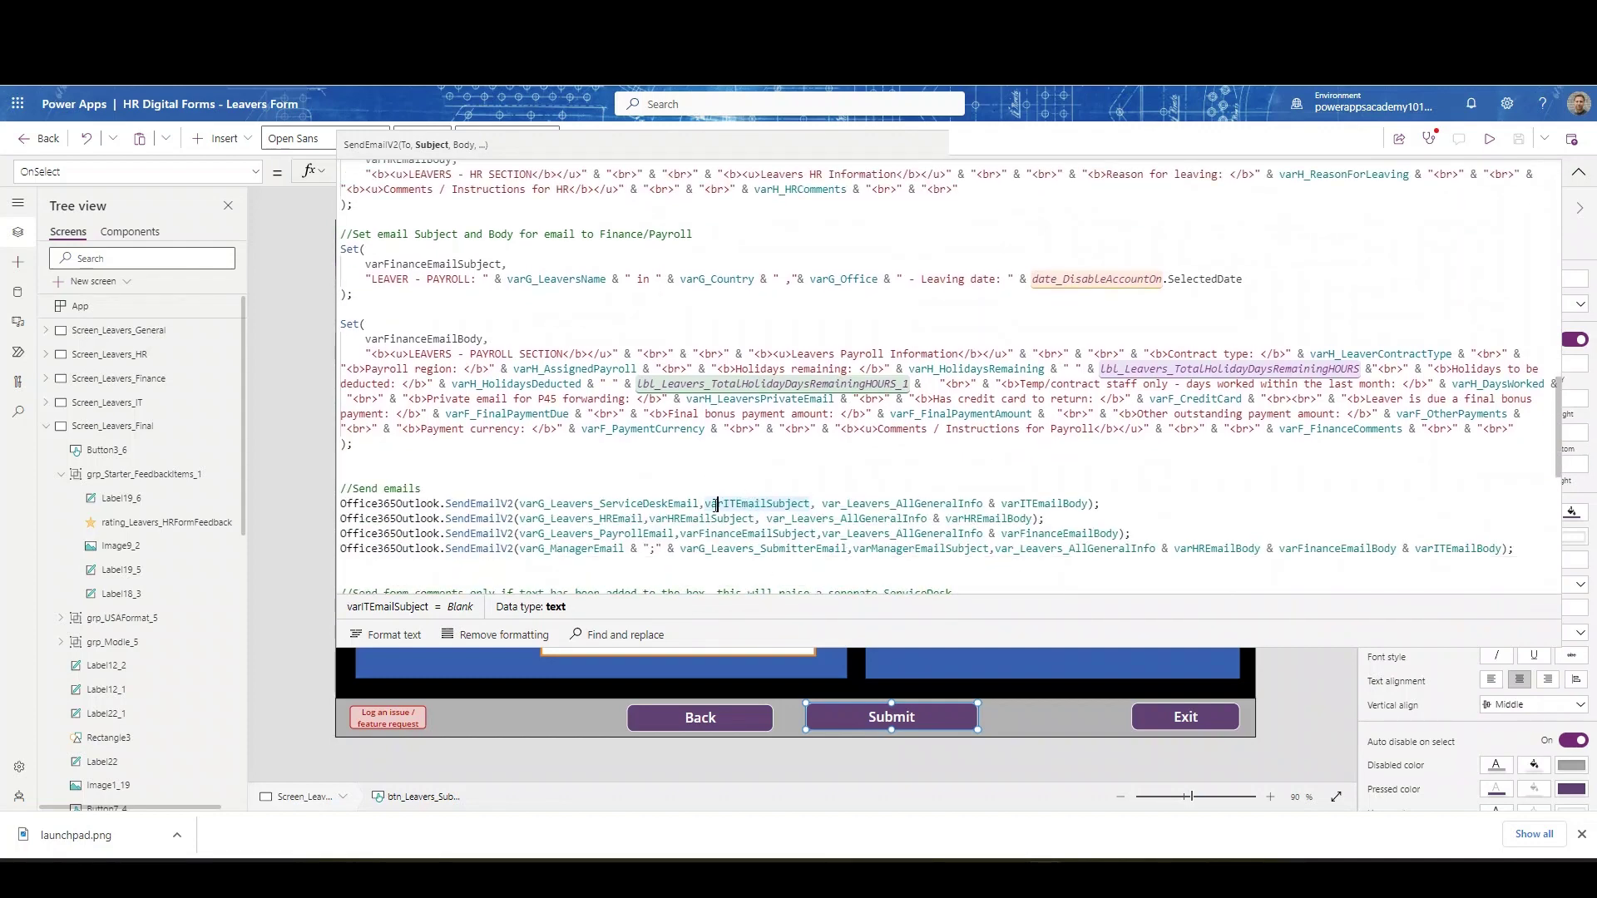
pyautogui.click(940, 504)
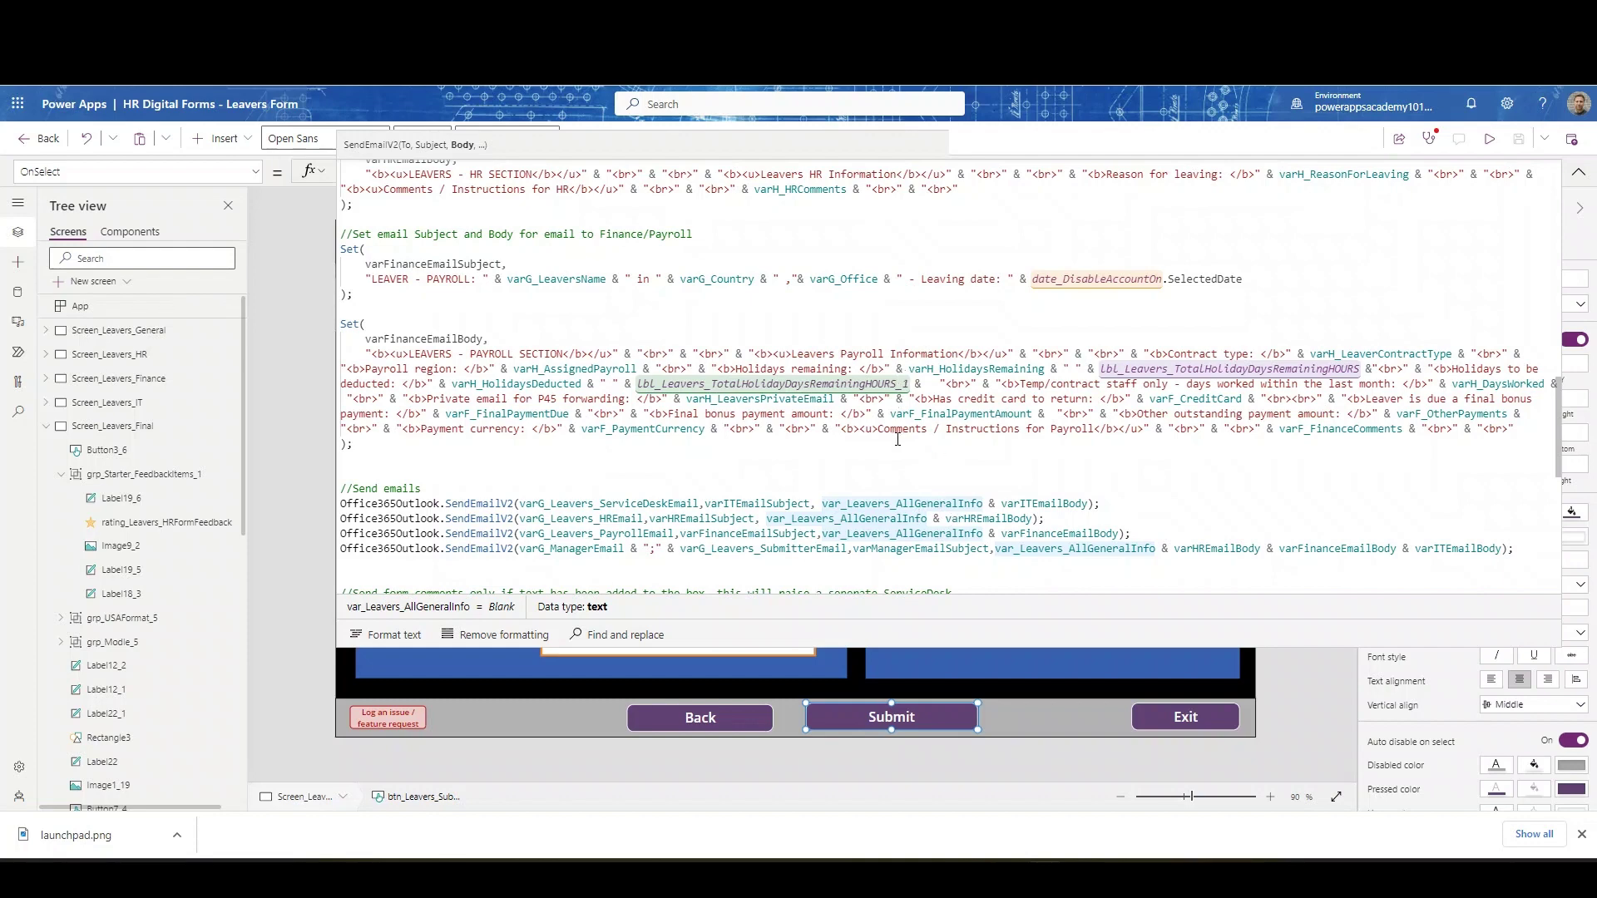
pyautogui.scroll(-4, 897, 438)
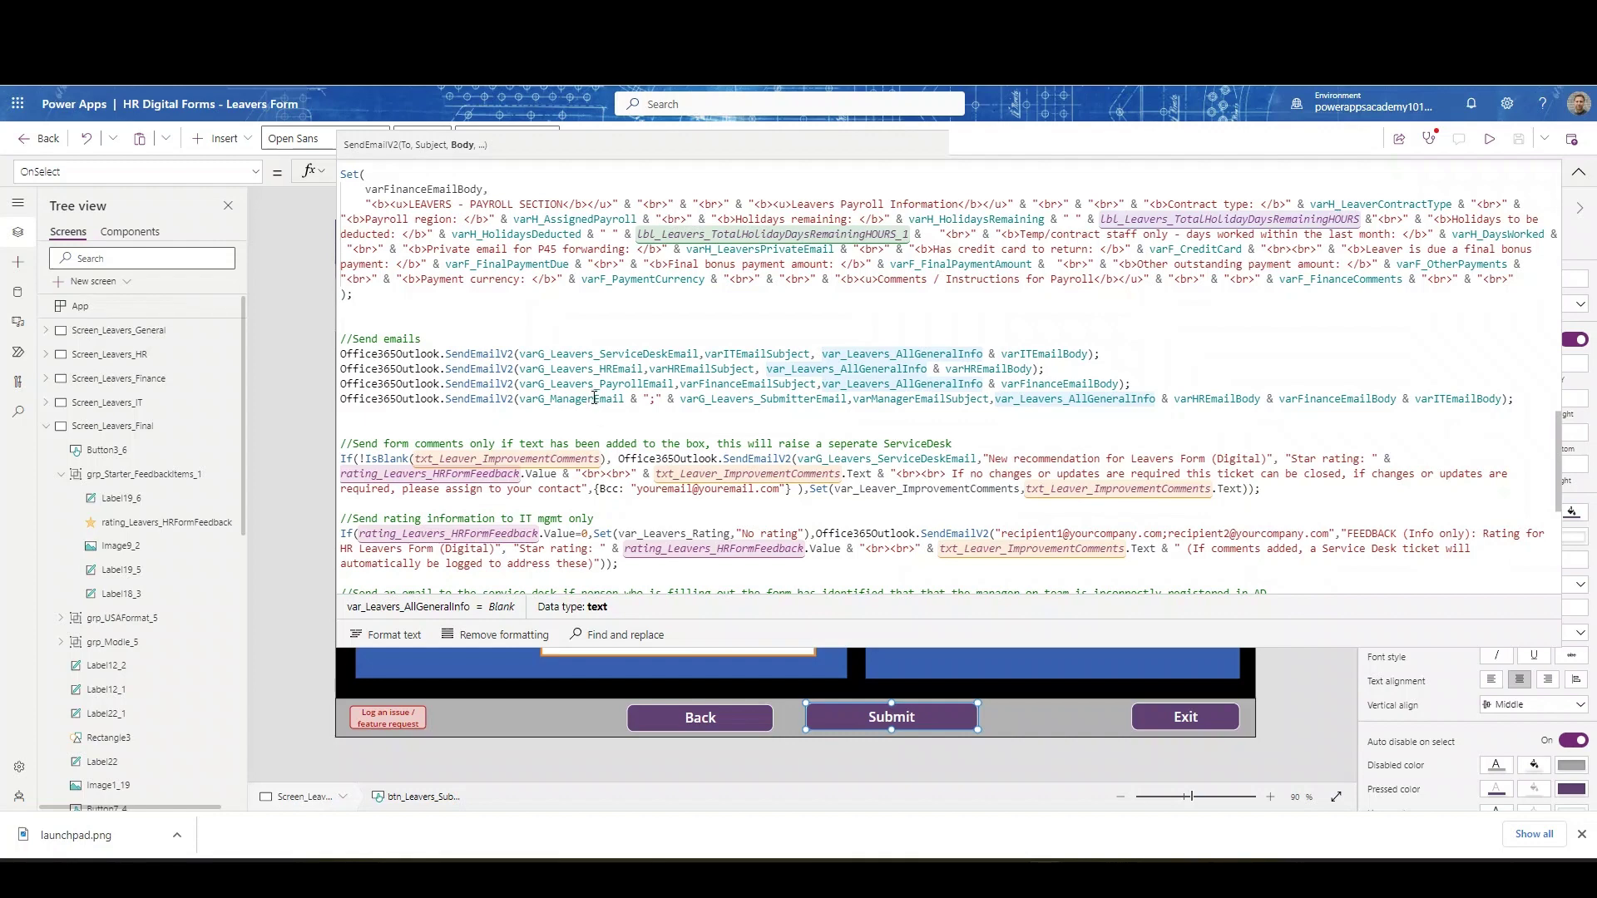
# Step: Read the formula's form comments, star rating and incorrect-manager emails through to the Navigate call for Screen_Leavers_Success
pyautogui.scroll(-3, 586, 398)
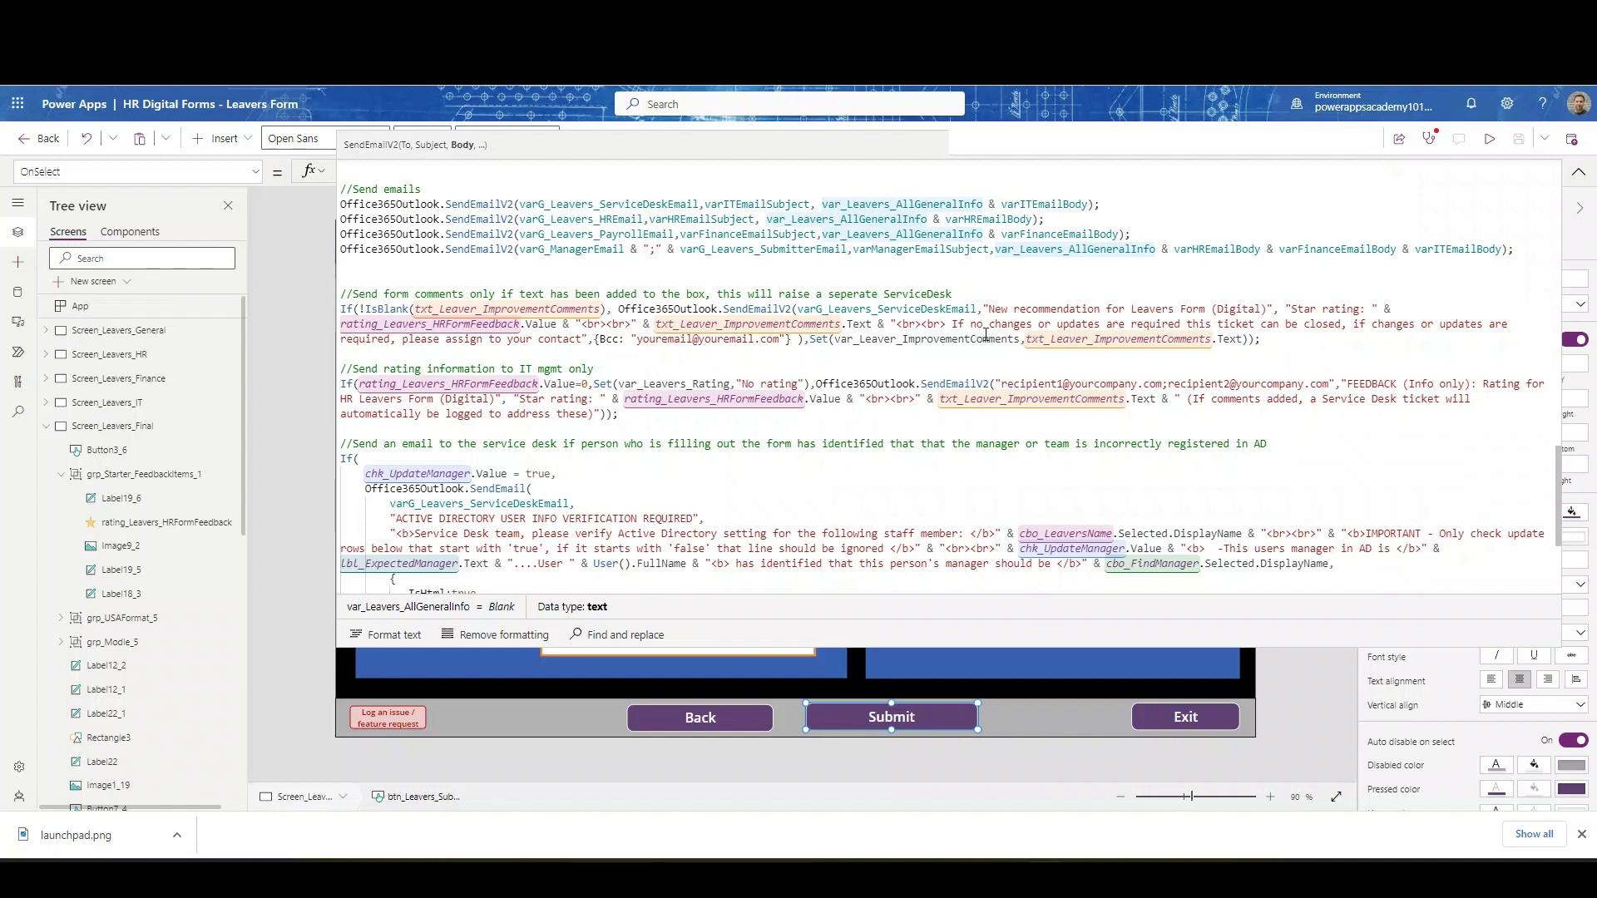
pyautogui.scroll(-1, 876, 356)
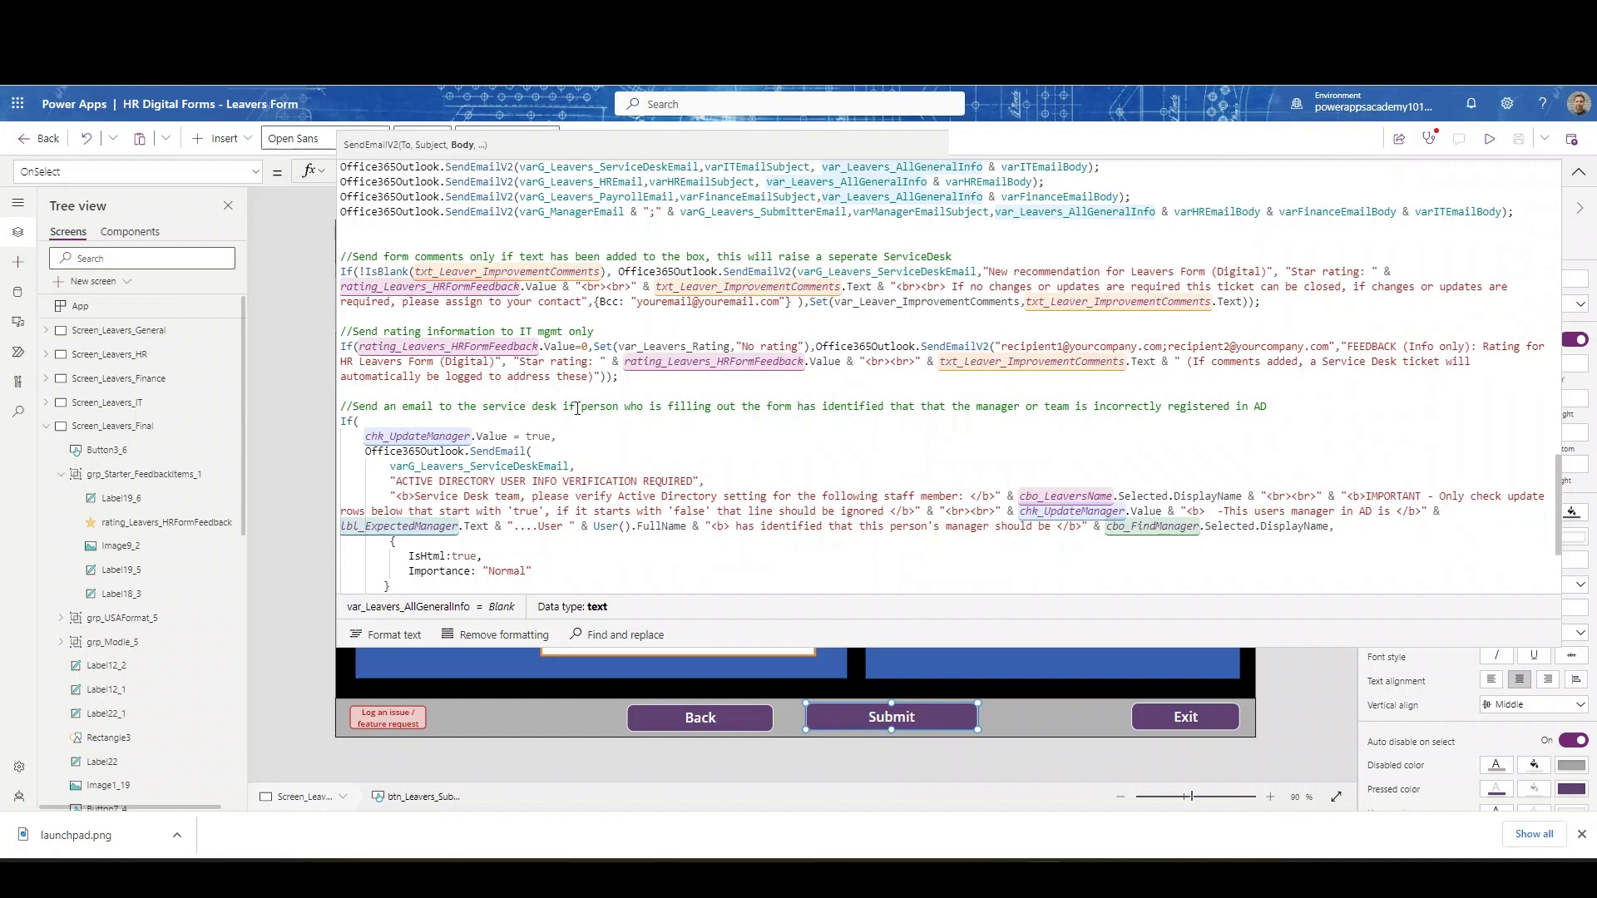
pyautogui.scroll(-1, 522, 449)
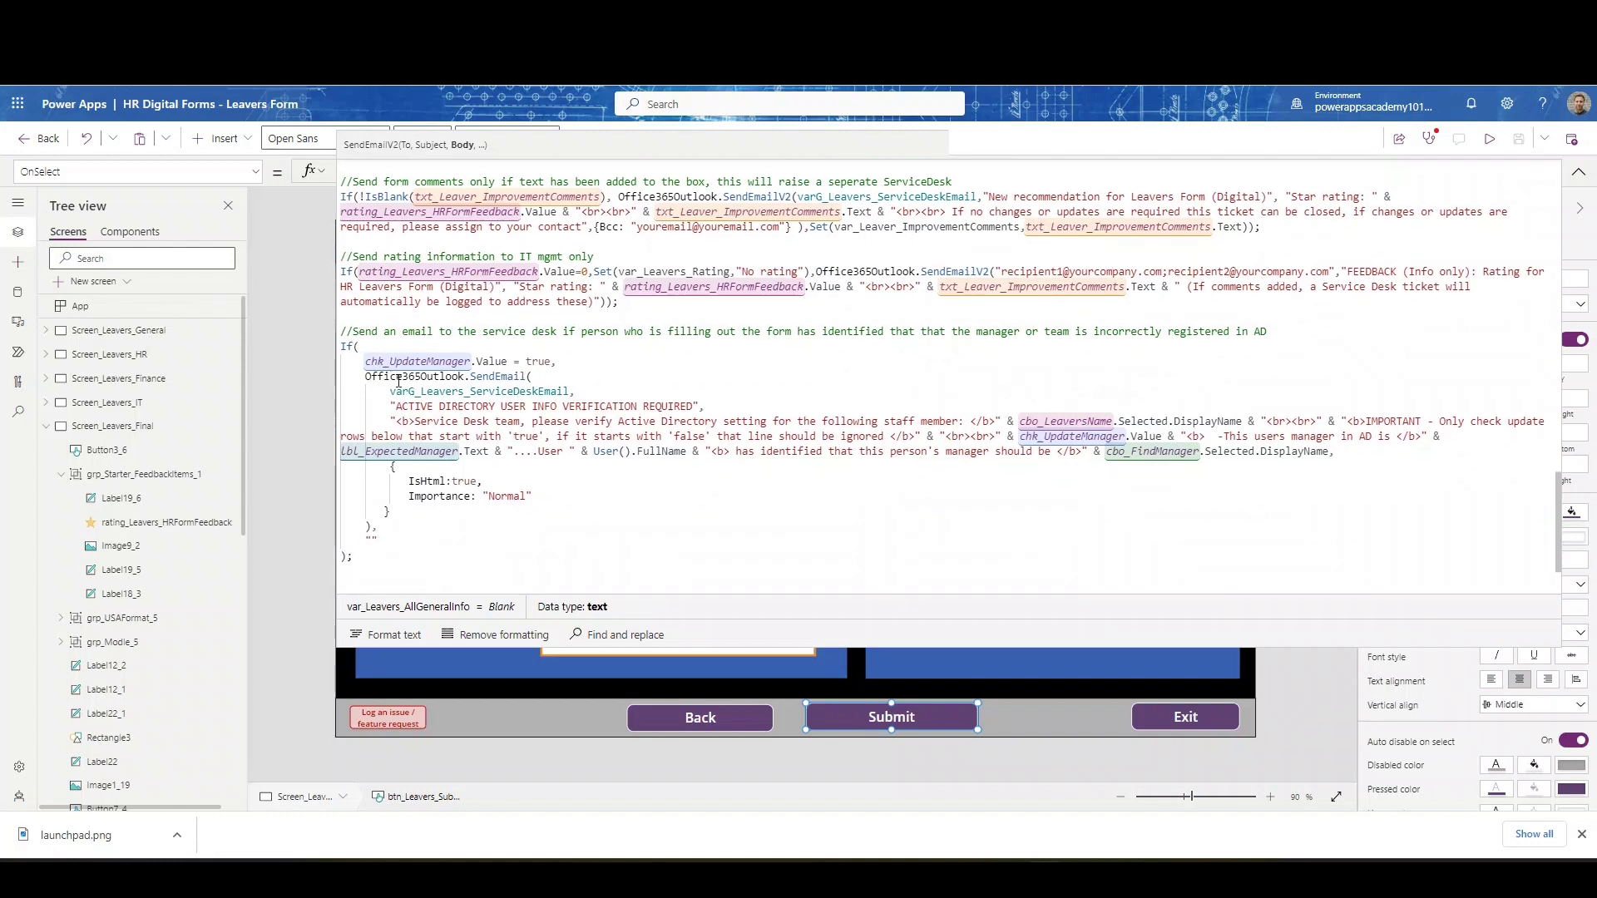
pyautogui.scroll(-1, 398, 381)
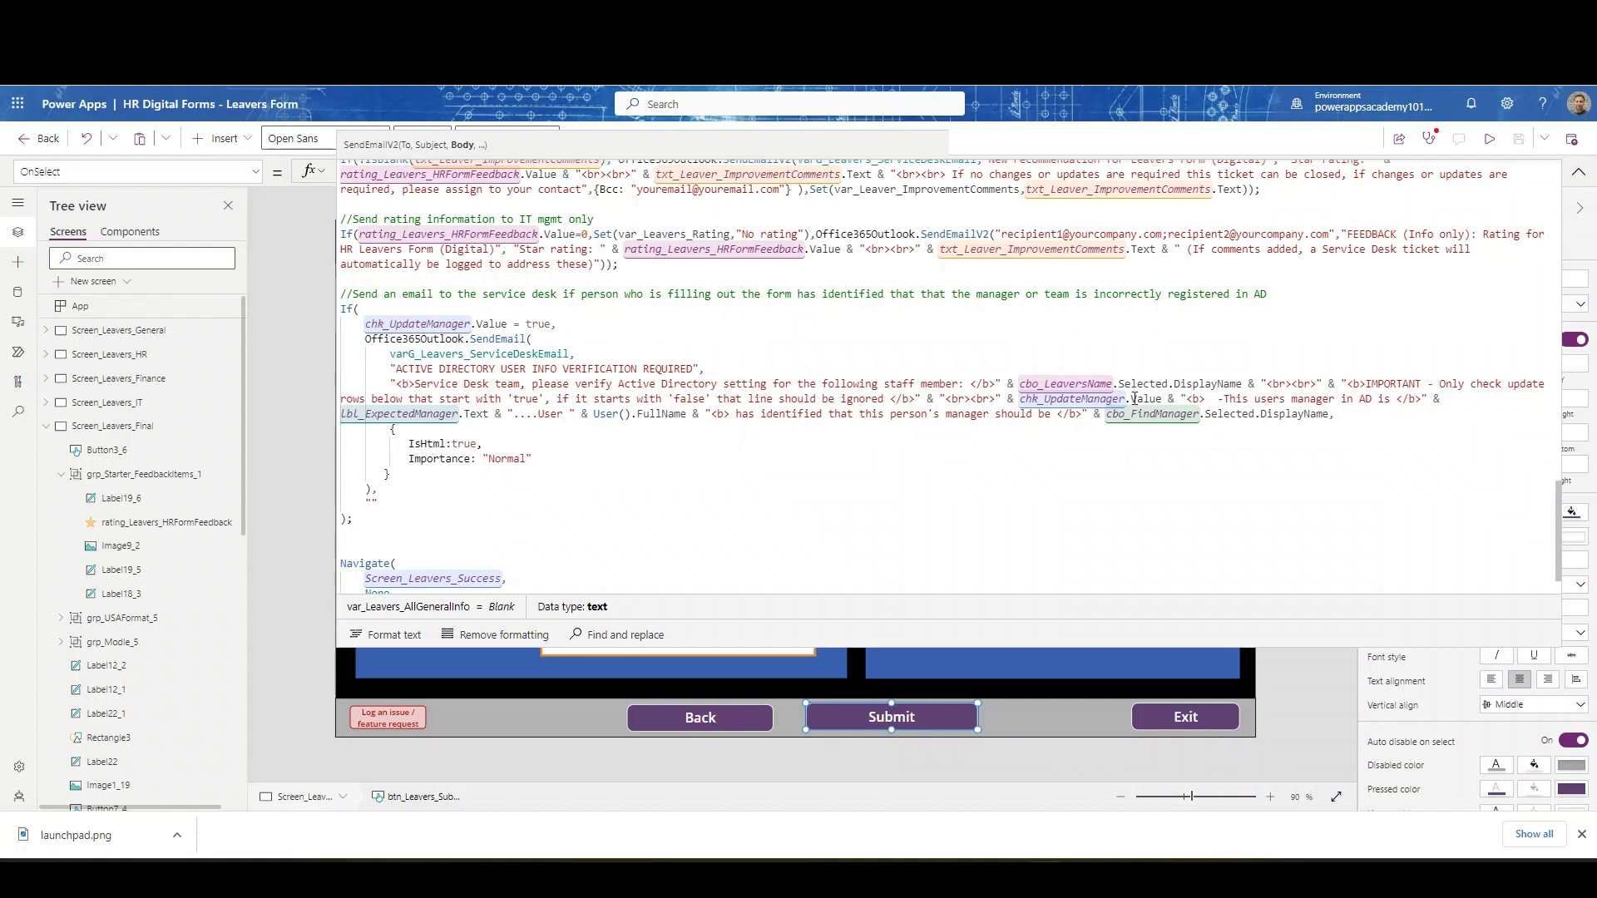
pyautogui.scroll(-2, 587, 408)
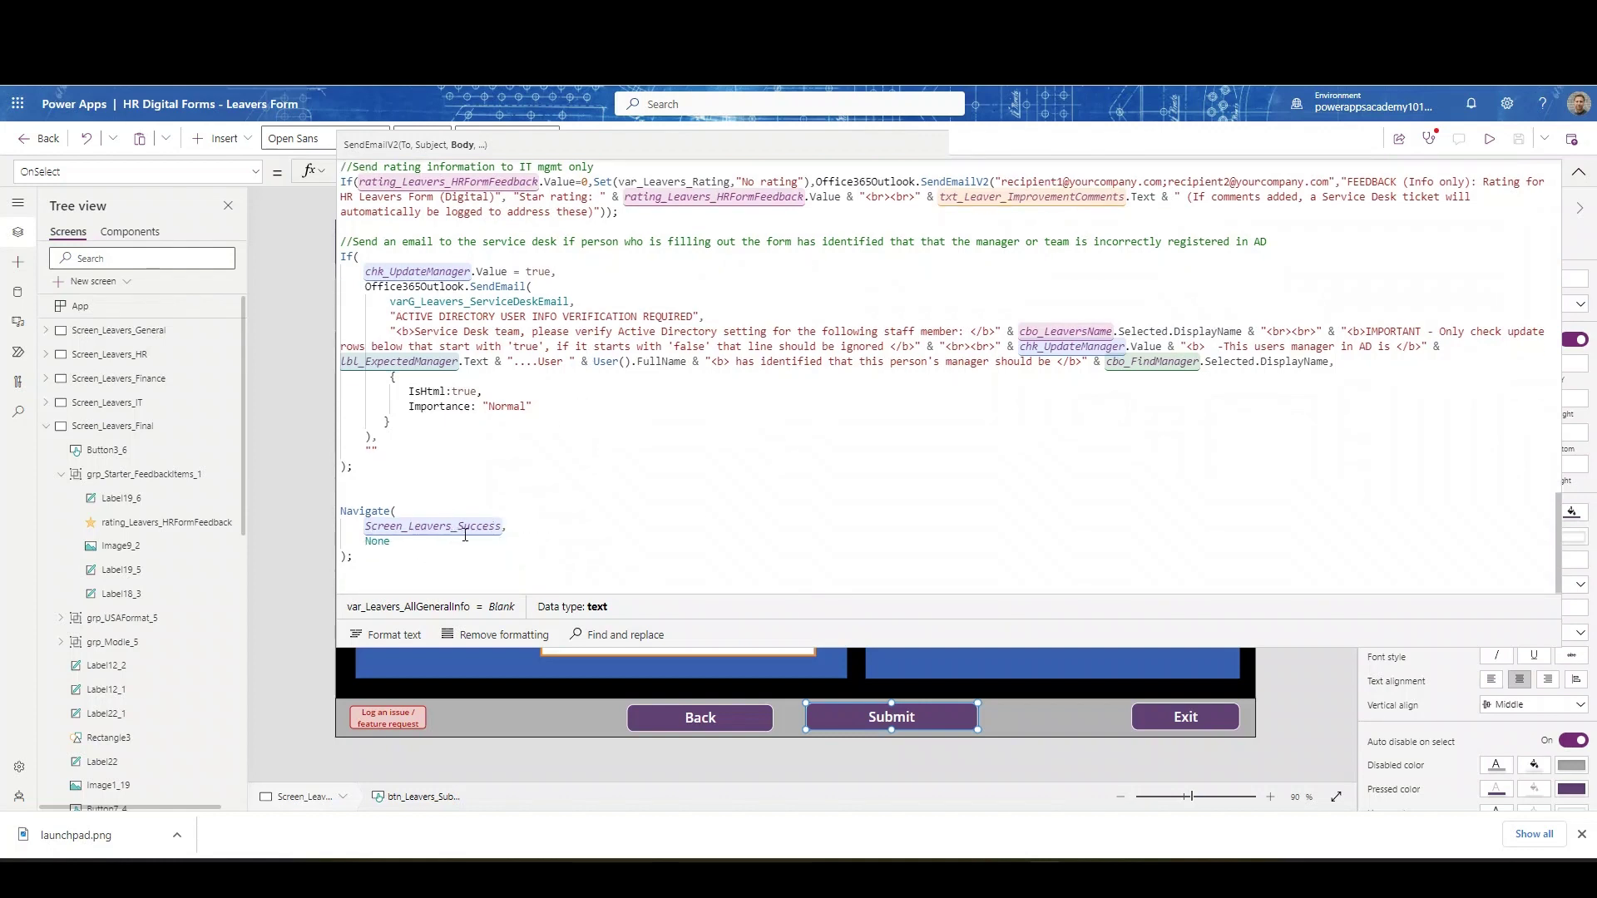
# Step: Collapse the Submit formula and the final screen's controls, and open the Screen_Leavers_Success screen
pyautogui.click(1578, 171)
pyautogui.click(46, 426)
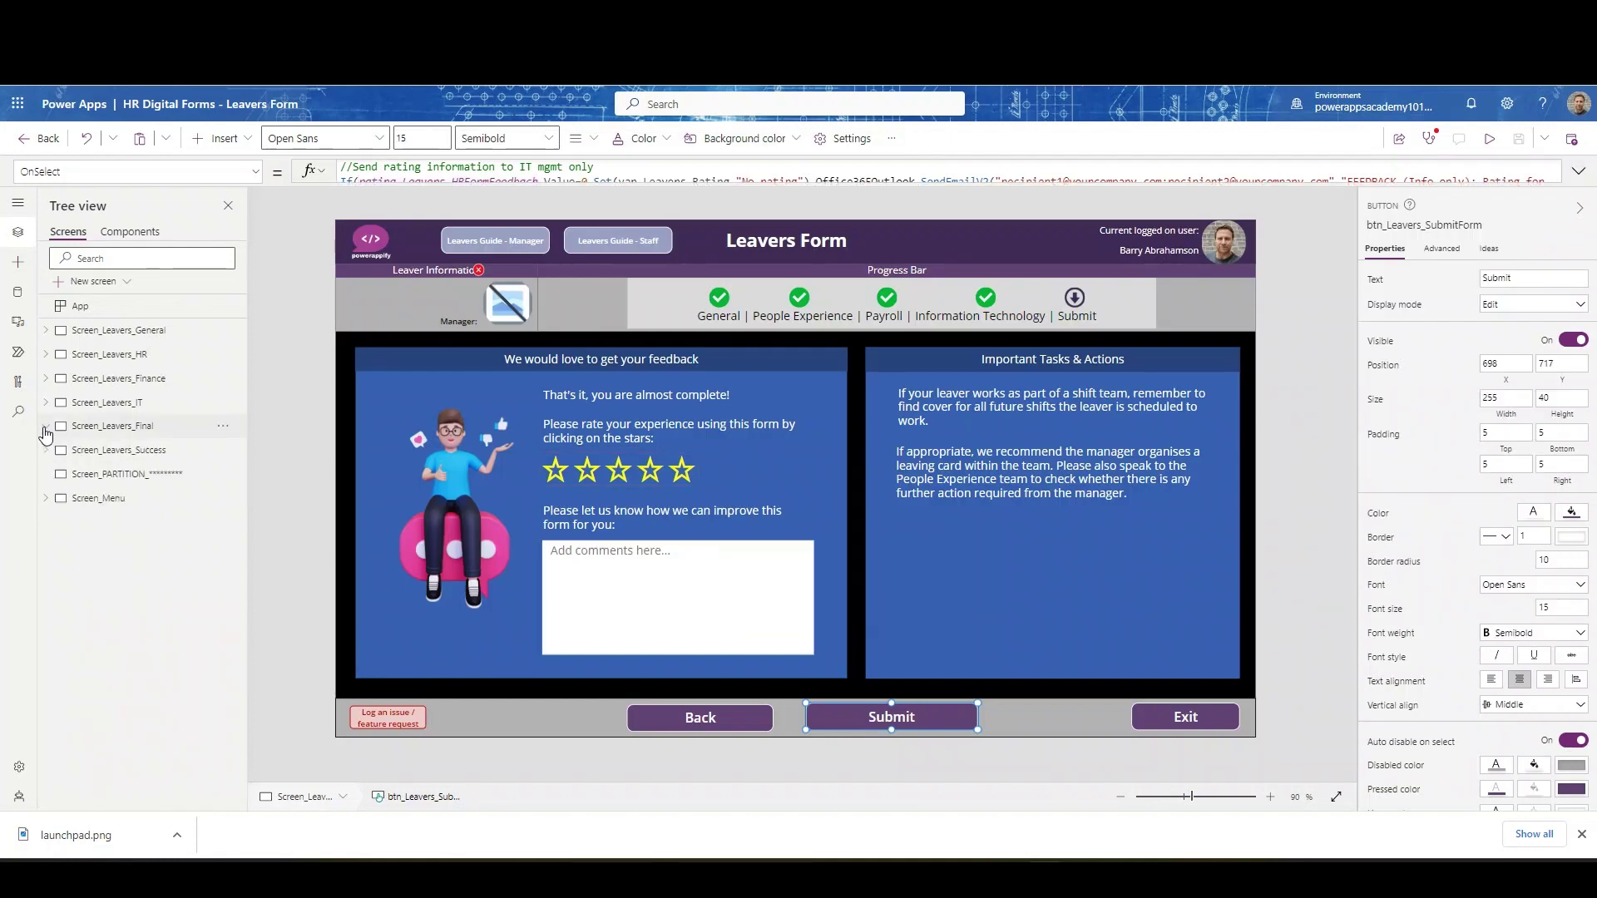
pyautogui.click(119, 454)
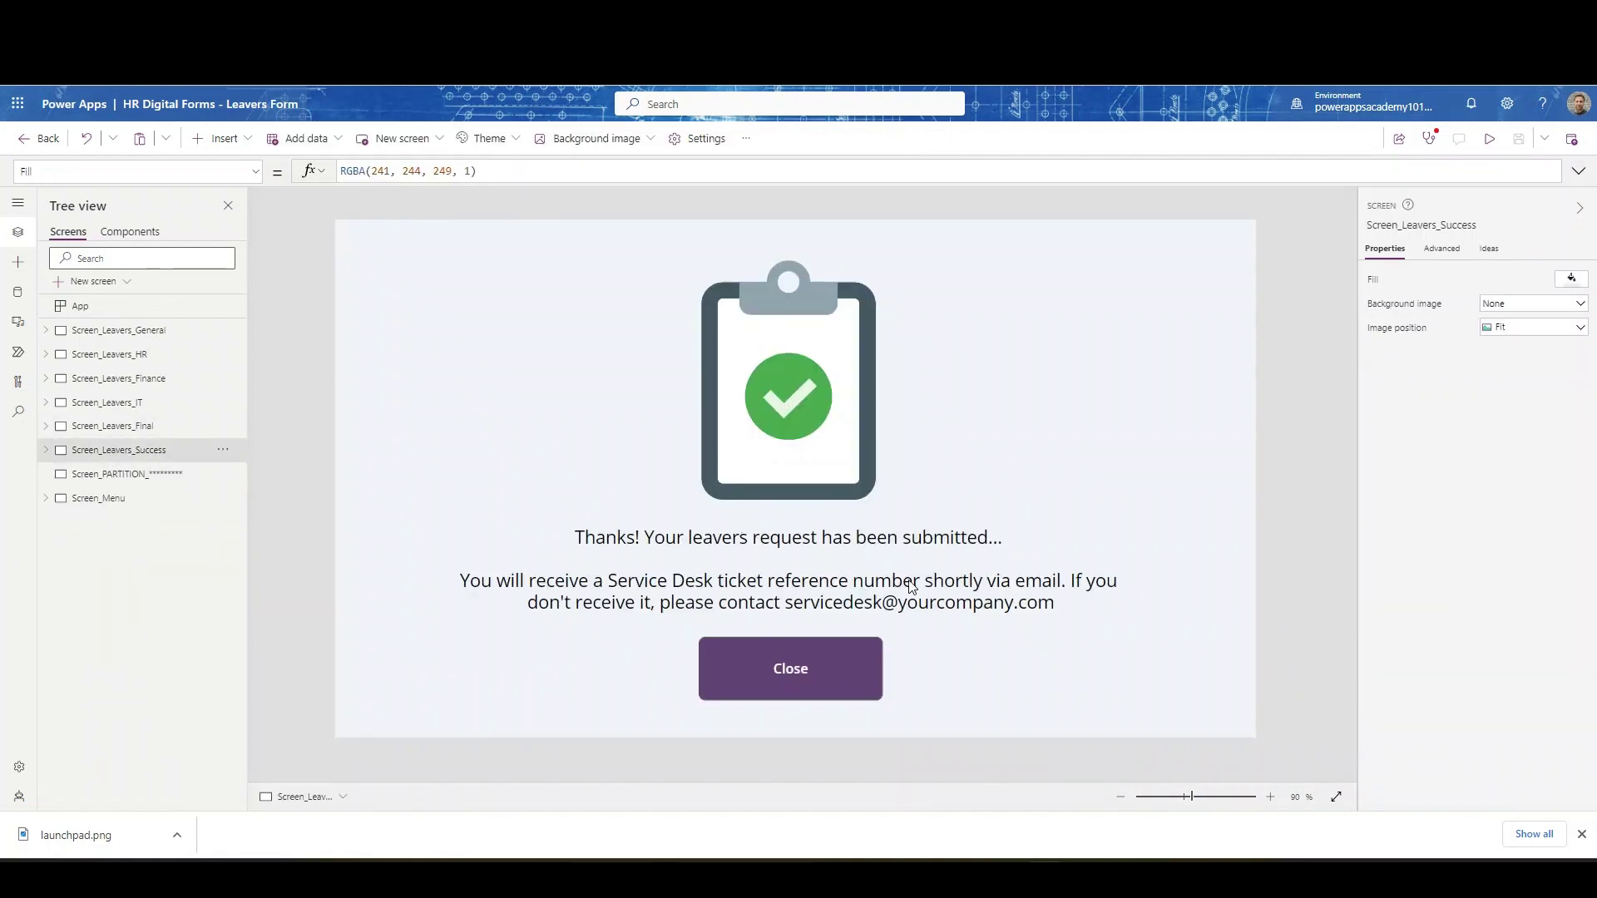